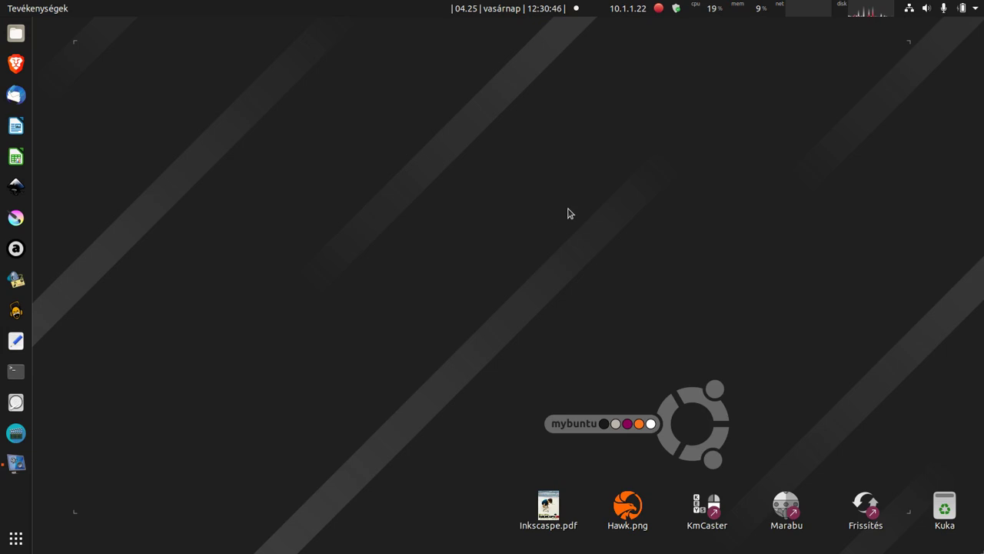
# Step: Launch VirtualBox from the second page of the application grid
pyautogui.click(16, 538)
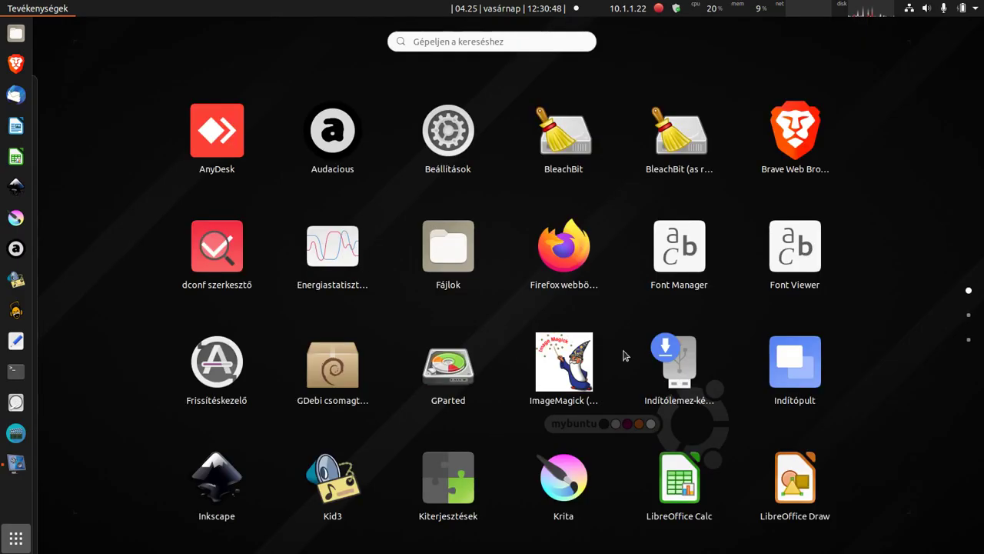
pyautogui.scroll(-1, 615, 308)
pyautogui.click(681, 259)
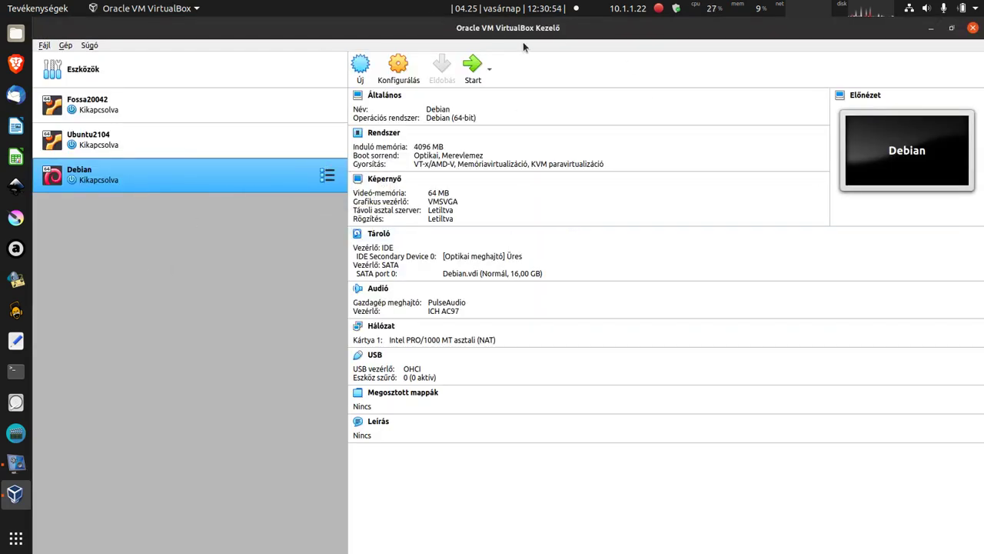
# Step: Select the Debian virtual machine and start it
pyautogui.click(172, 182)
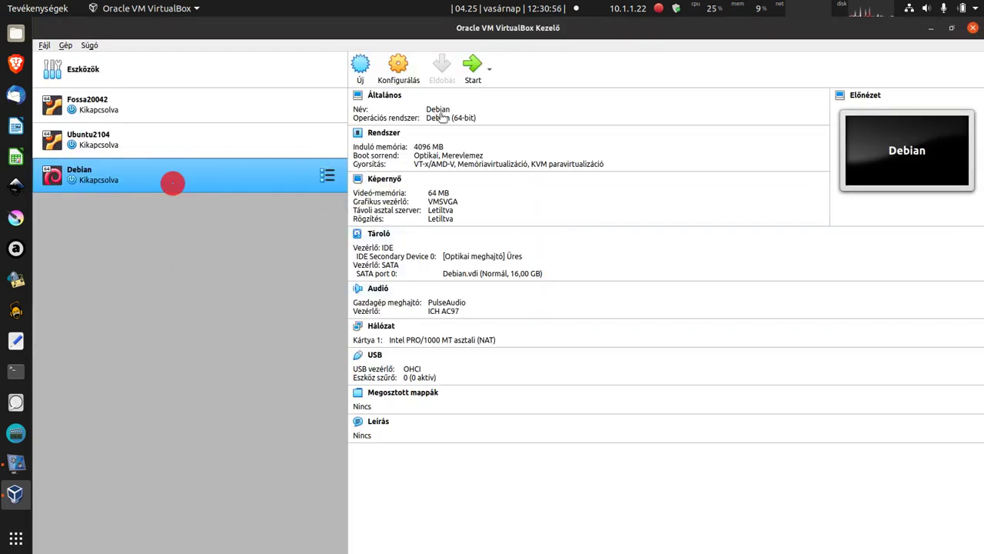
pyautogui.click(471, 66)
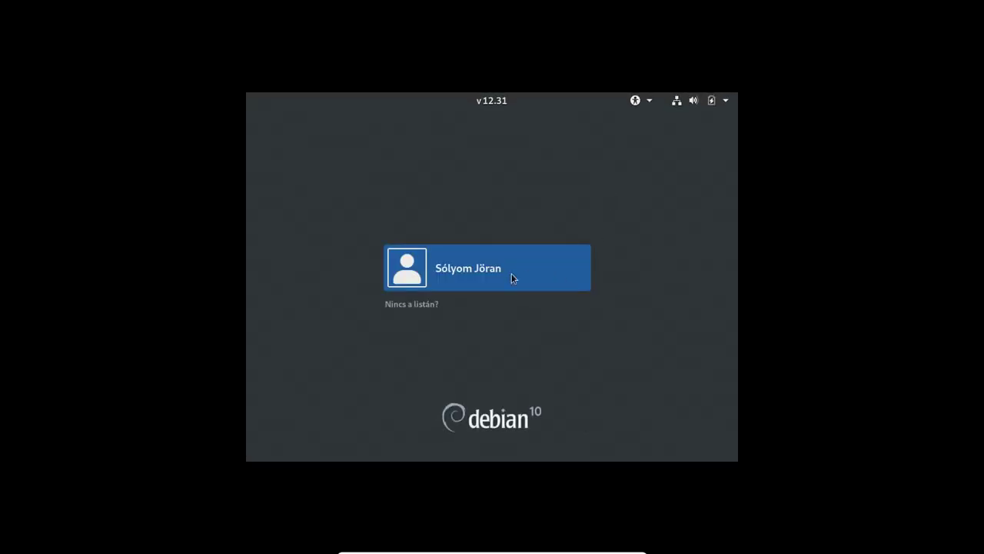
# Step: Sign in to the user account with the plain GNOME session, entering the account password
pyautogui.click(503, 276)
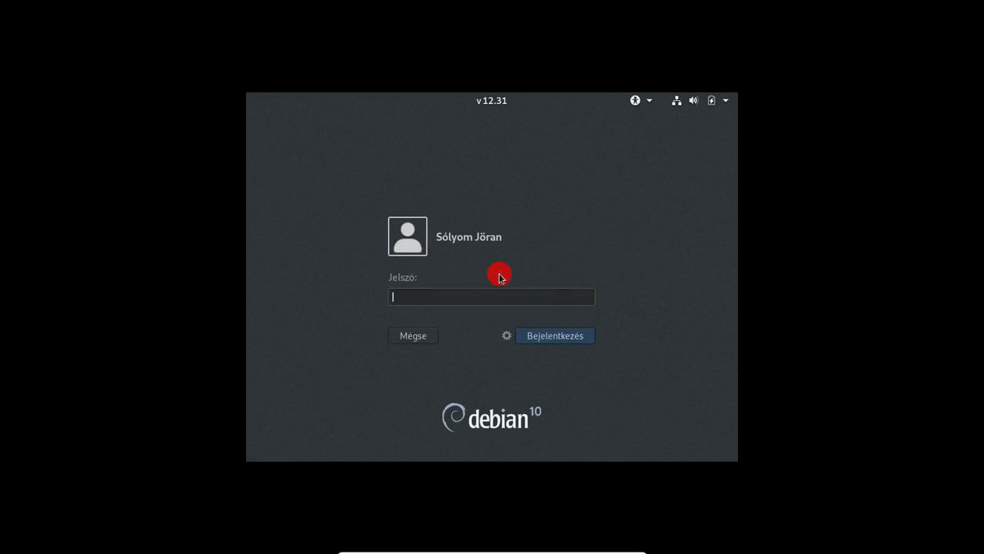
pyautogui.click(509, 339)
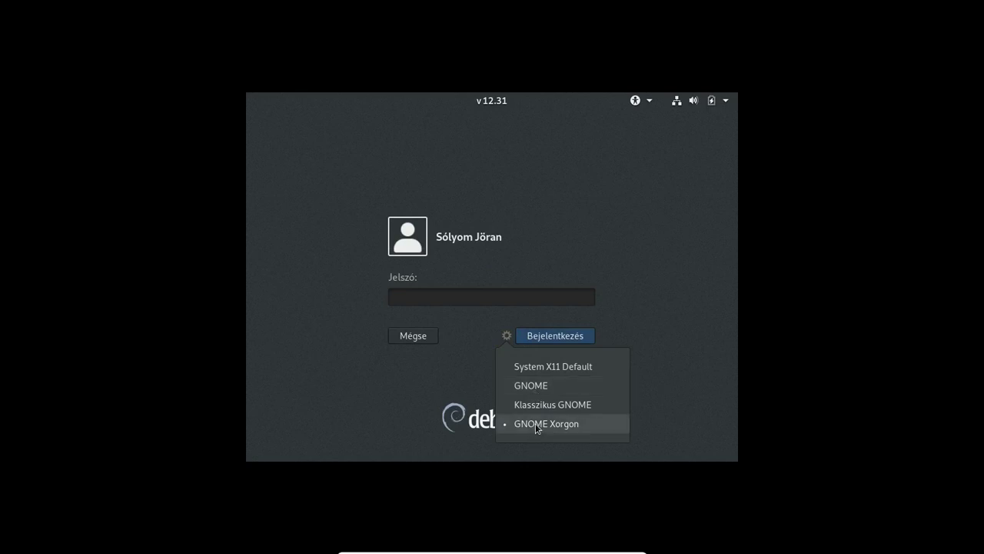
pyautogui.click(537, 425)
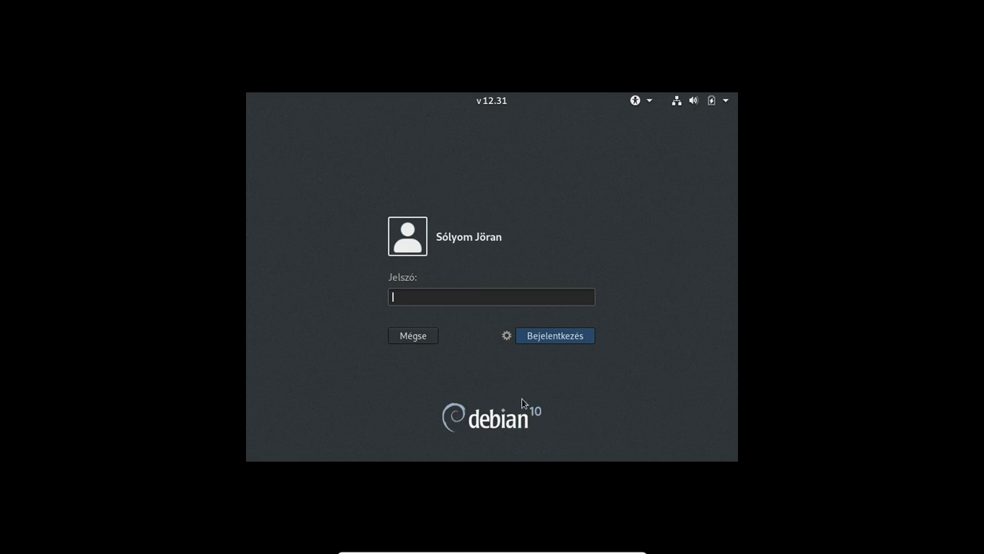
pyautogui.click(507, 336)
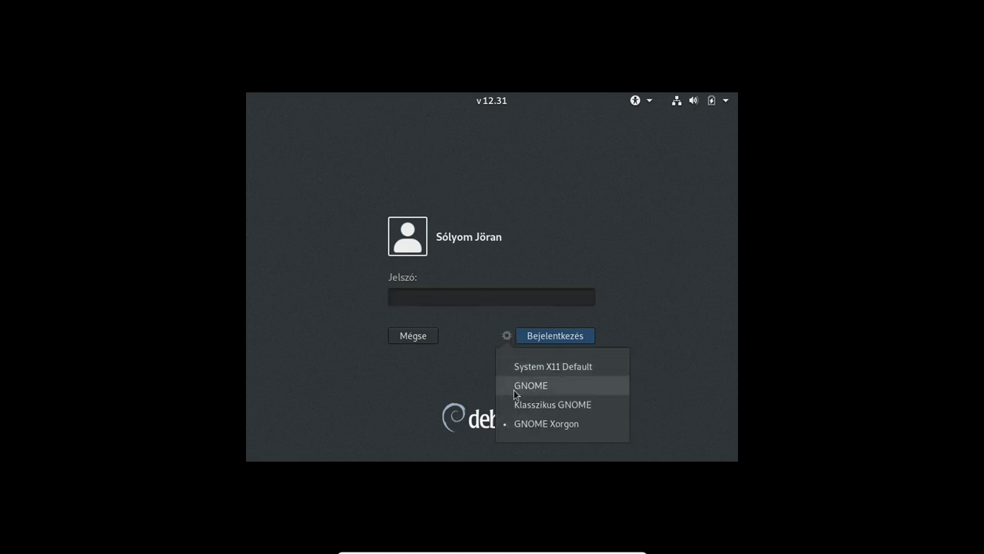
pyautogui.click(514, 388)
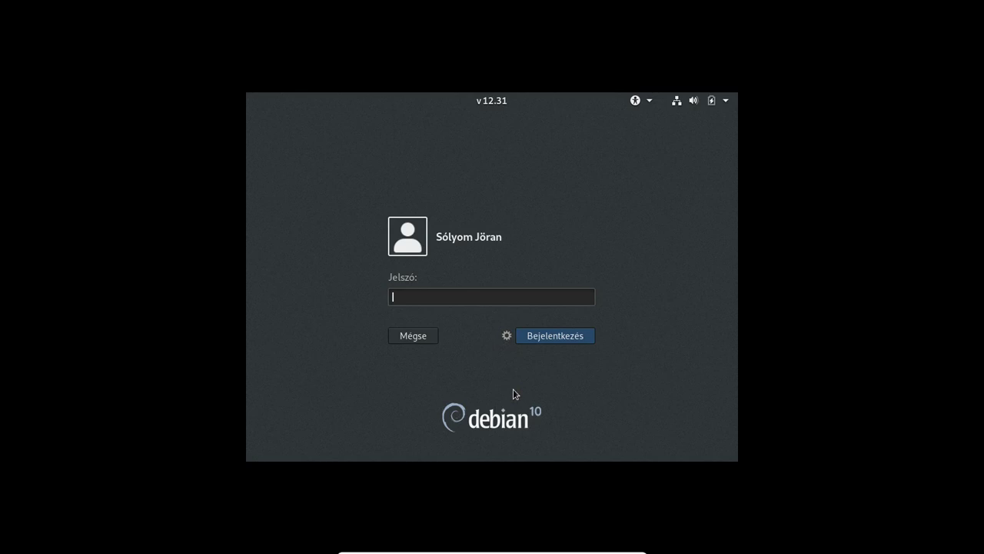
pyautogui.write('•••')
pyautogui.press('Return')
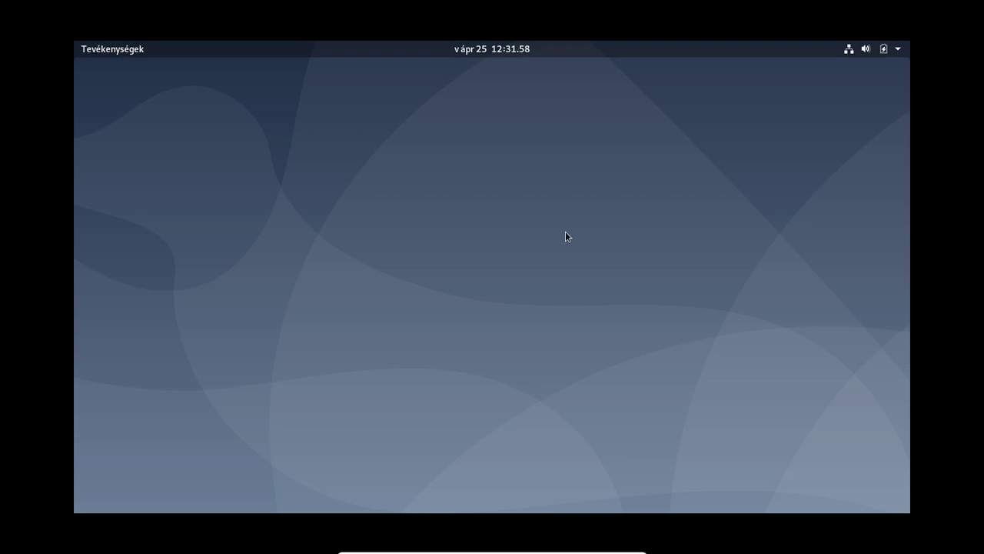
# Step: Launch Firefox ESR from the Tevékenységek (Activities) overview dash
pyautogui.click(82, 49)
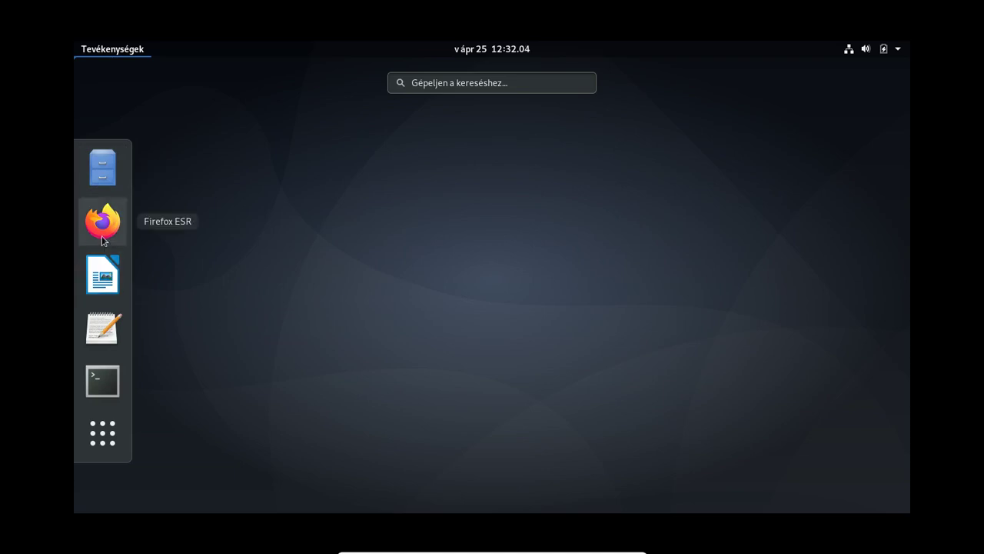
pyautogui.click(103, 237)
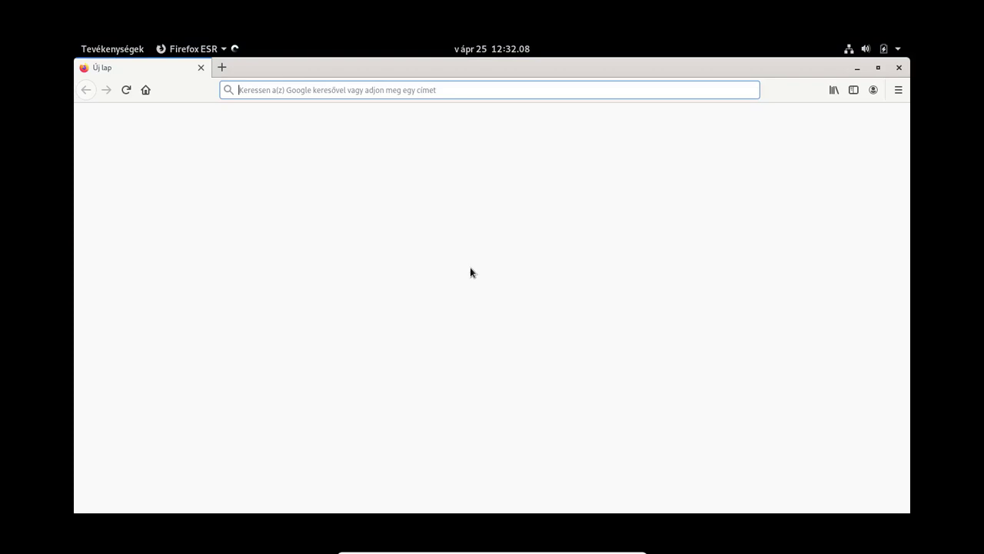
# Step: Search the web for 'debian' and open the official Debian website
pyautogui.write('debian')
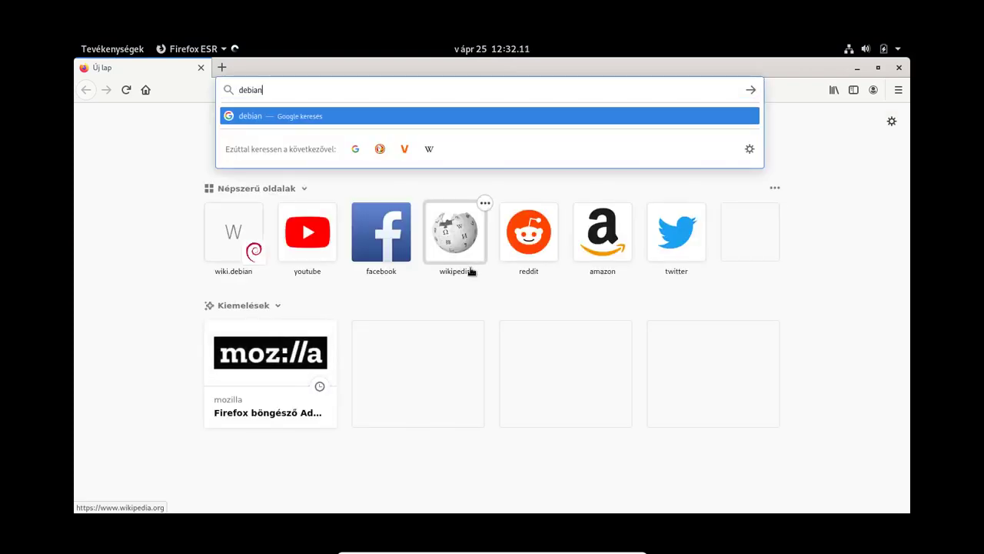
pyautogui.press('Return')
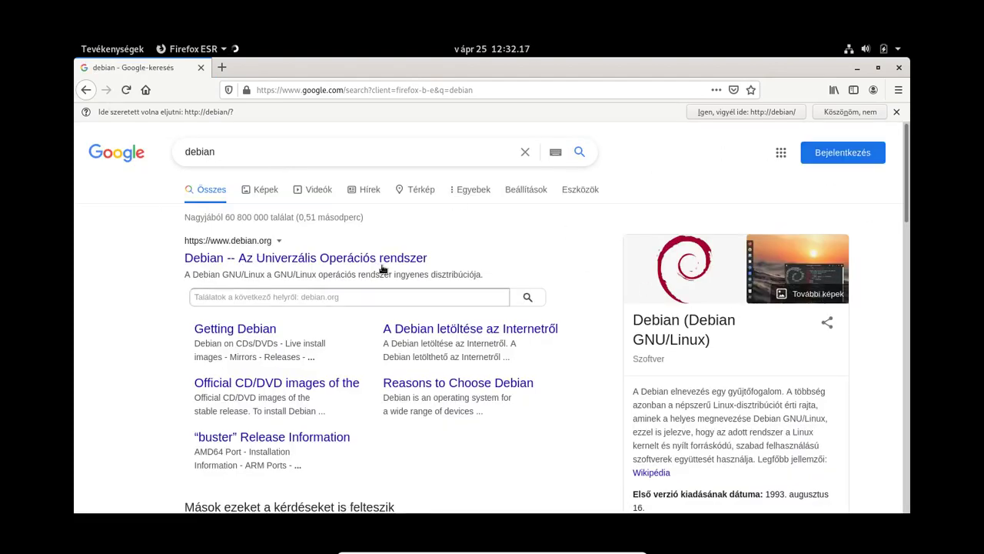
pyautogui.click(282, 258)
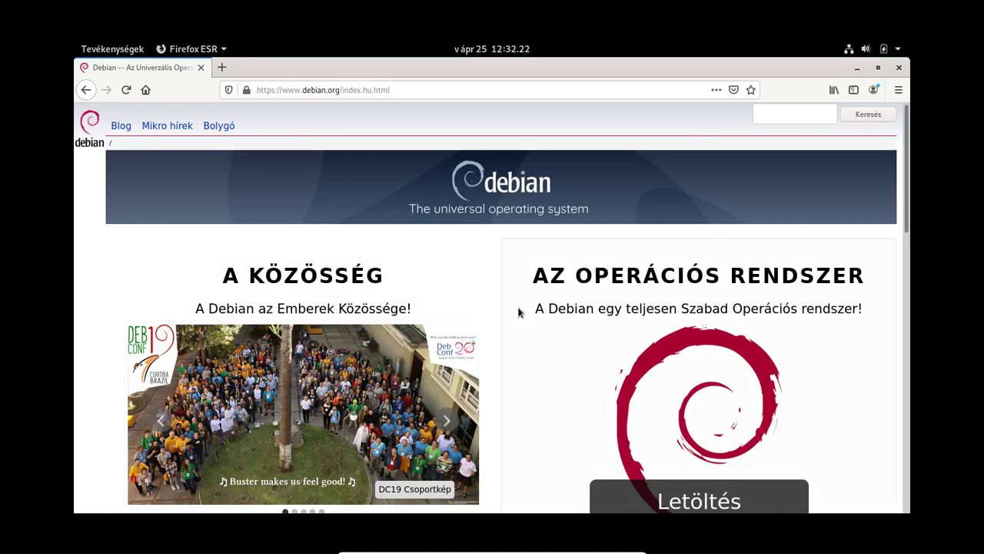
# Step: Scroll the Debian introduction page and open the further software links page
pyautogui.scroll(-3, 529, 315)
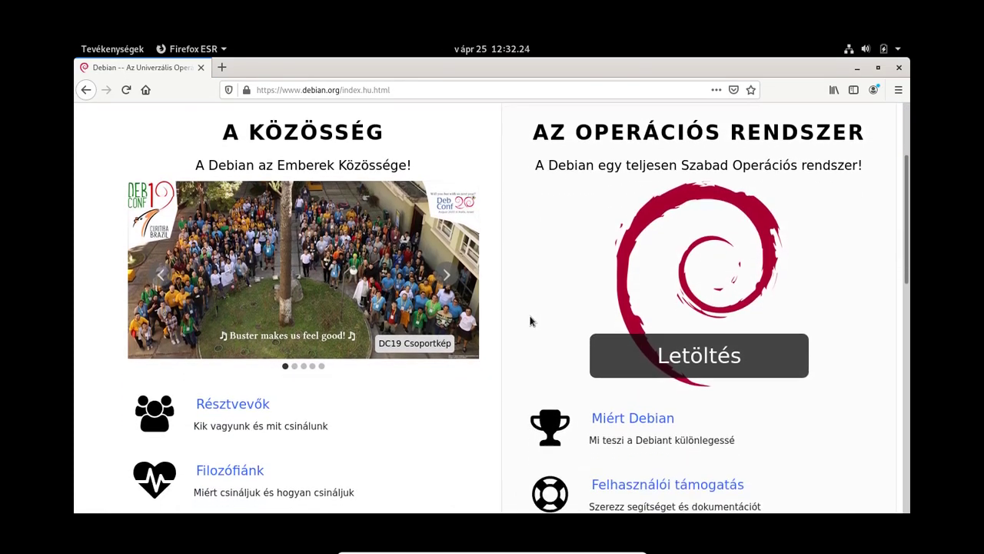
pyautogui.scroll(-5, 529, 320)
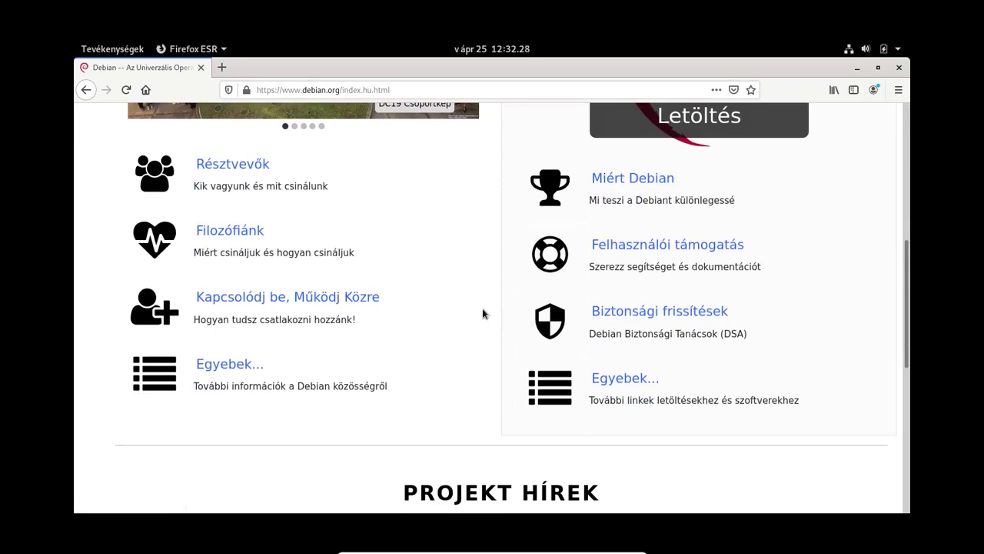
pyautogui.scroll(3, 470, 288)
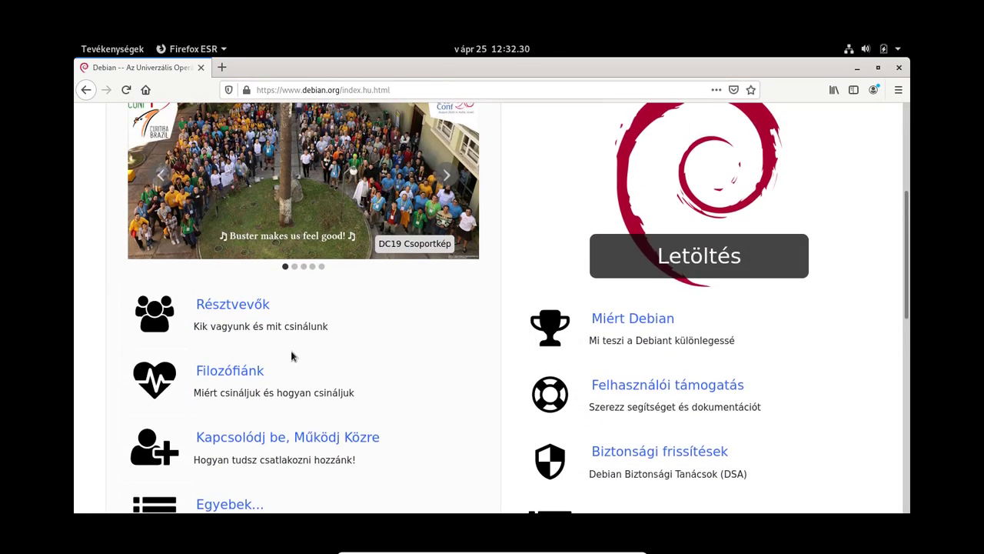
pyautogui.scroll(-1, 292, 355)
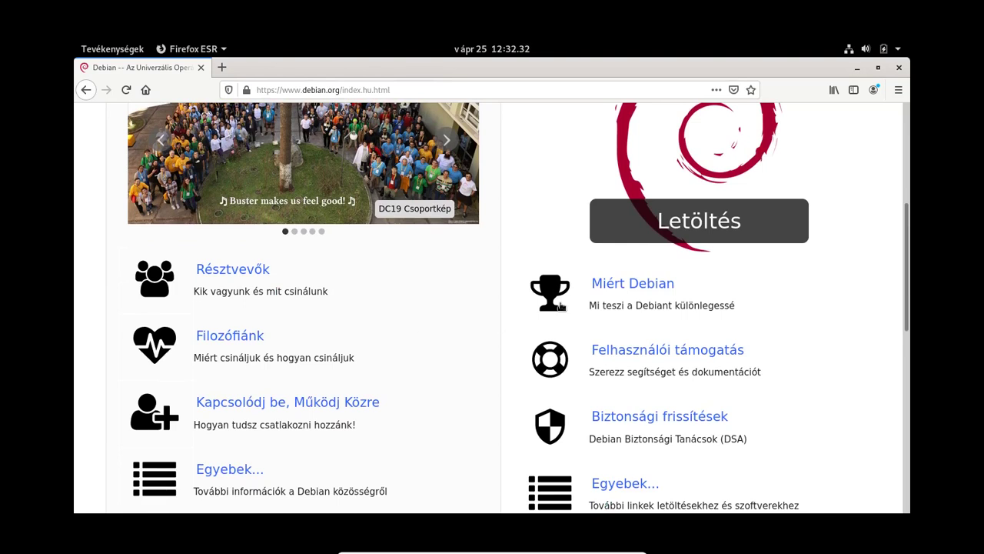
pyautogui.scroll(4, 669, 292)
pyautogui.scroll(-8, 685, 291)
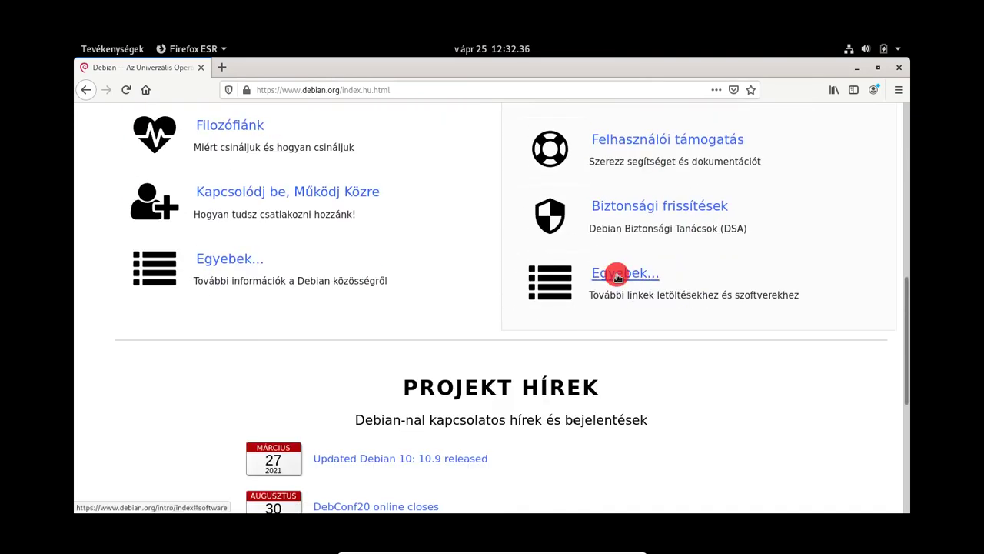
pyautogui.click(617, 275)
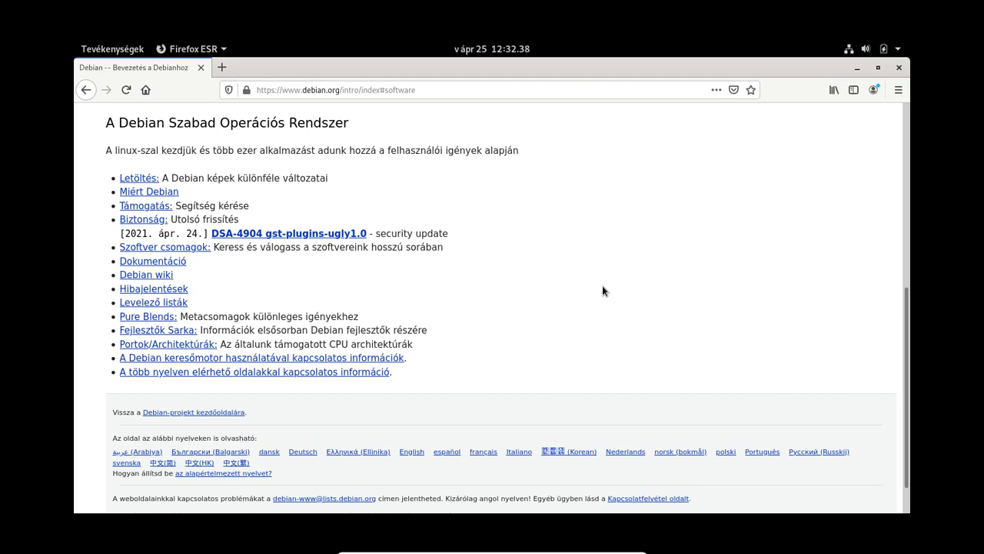
# Step: Scroll to the operating system section and follow the 'Szoftver csomagok' link
pyautogui.scroll(4, 602, 289)
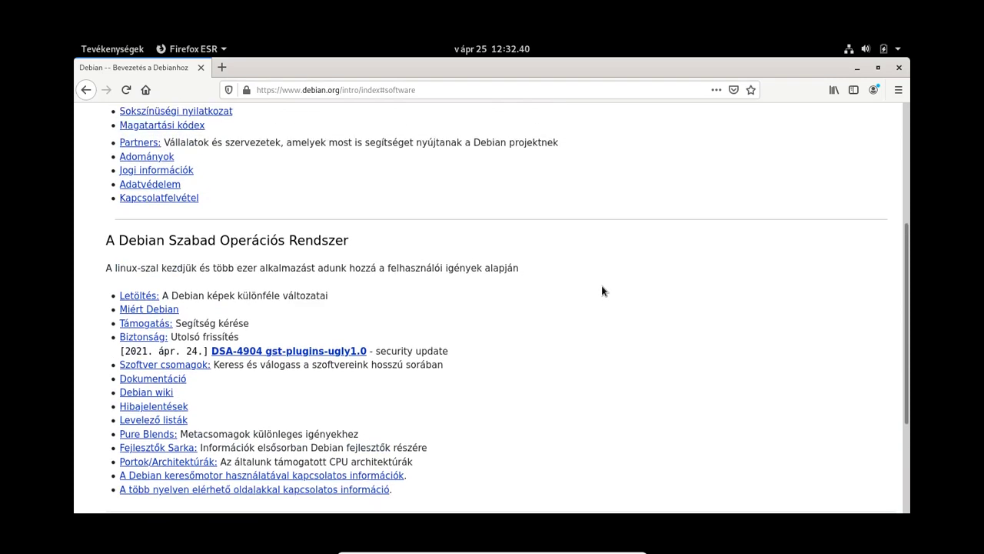
pyautogui.scroll(5, 602, 291)
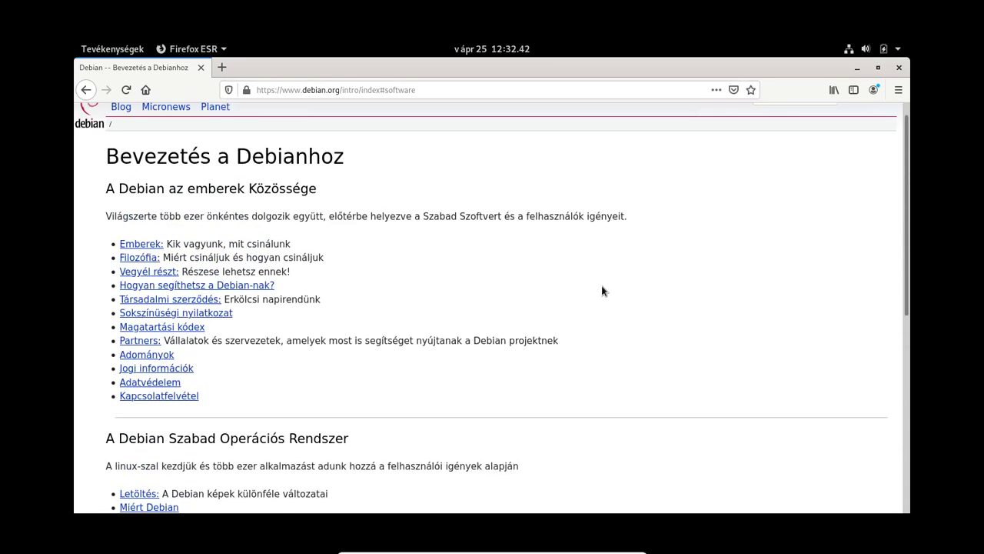
pyautogui.scroll(-1, 517, 285)
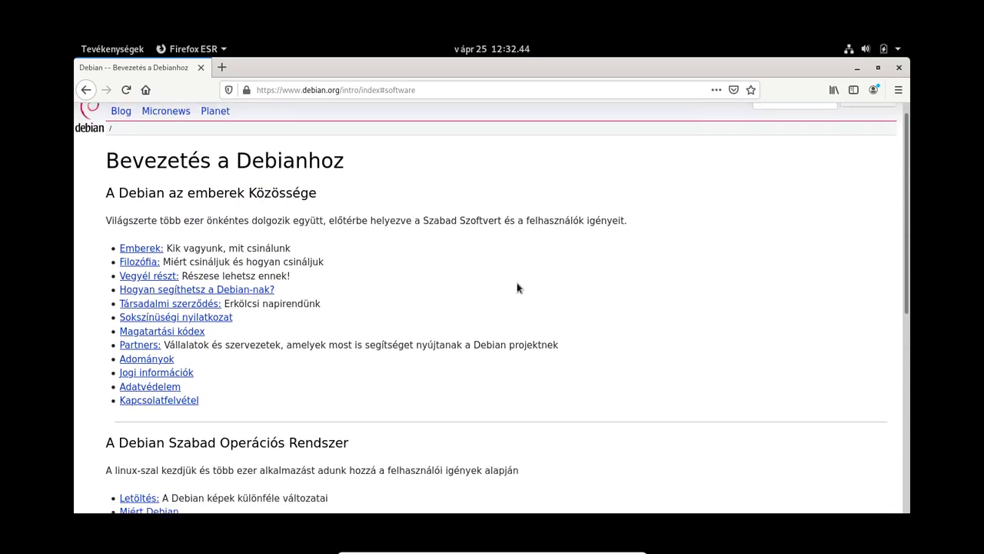
pyautogui.scroll(-5, 517, 282)
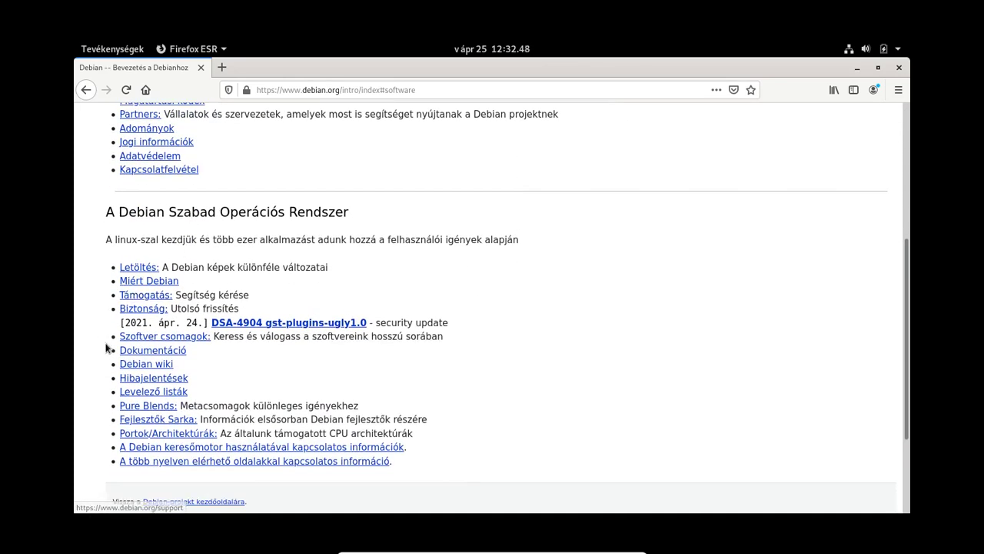
pyautogui.scroll(-1, 461, 416)
pyautogui.scroll(-2, 468, 416)
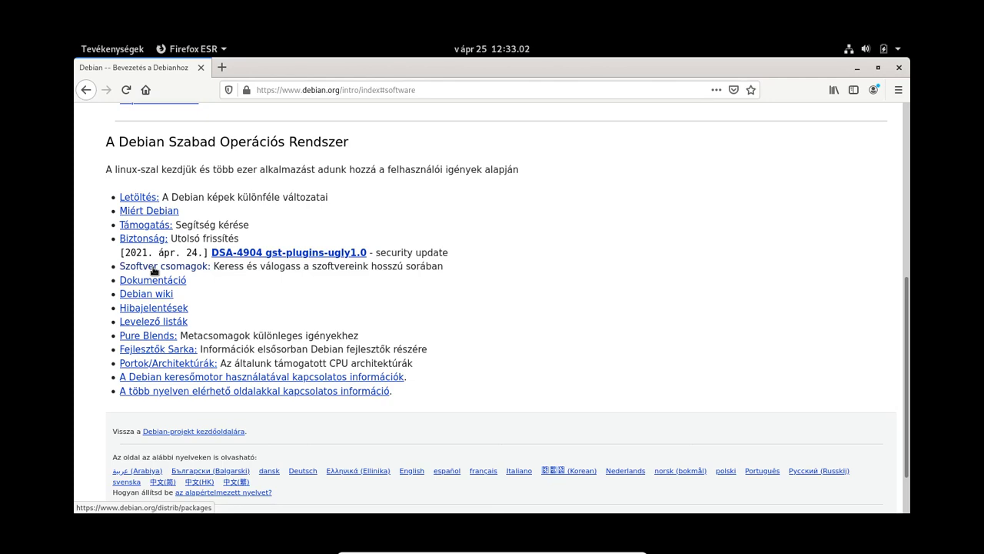
pyautogui.click(153, 268)
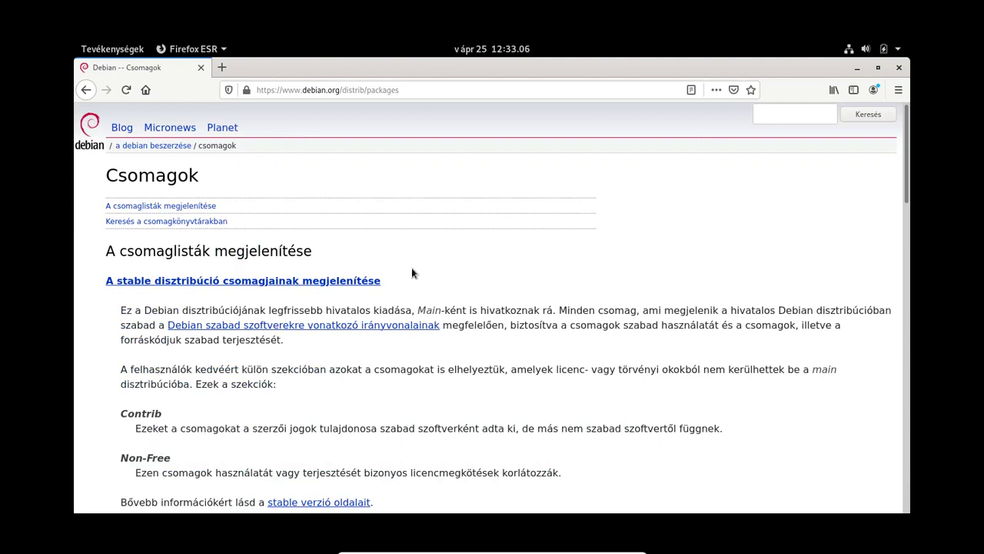
# Step: Read down the Csomagok page, highlighting the Contrib description, to the testing and unstable sections
pyautogui.scroll(-1, 411, 273)
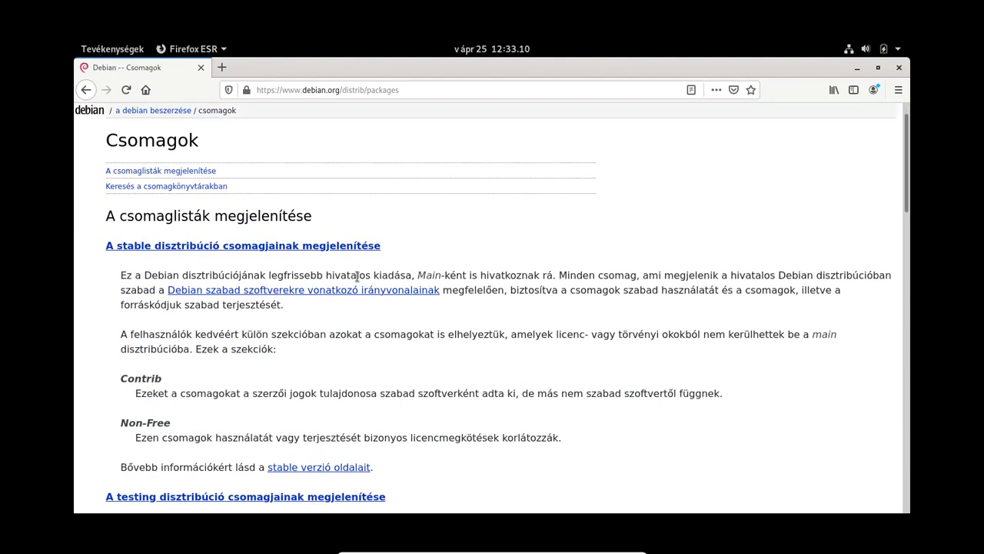
pyautogui.click(96, 50)
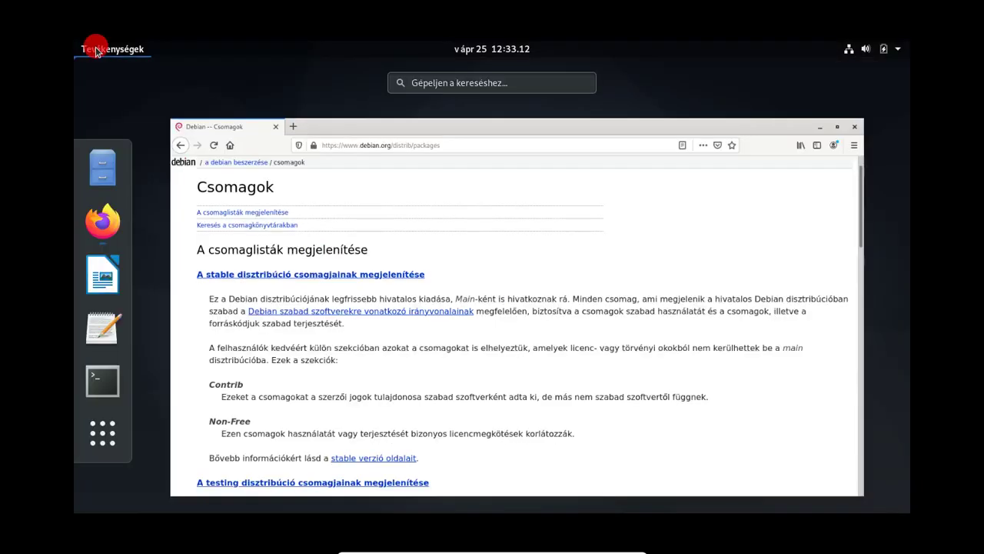
pyautogui.click(322, 183)
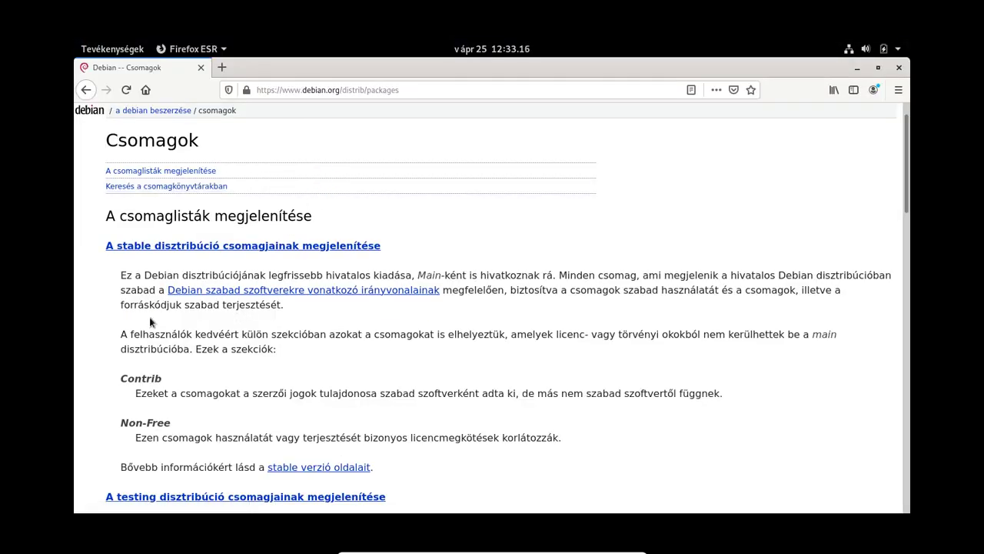
pyautogui.scroll(-2, 115, 324)
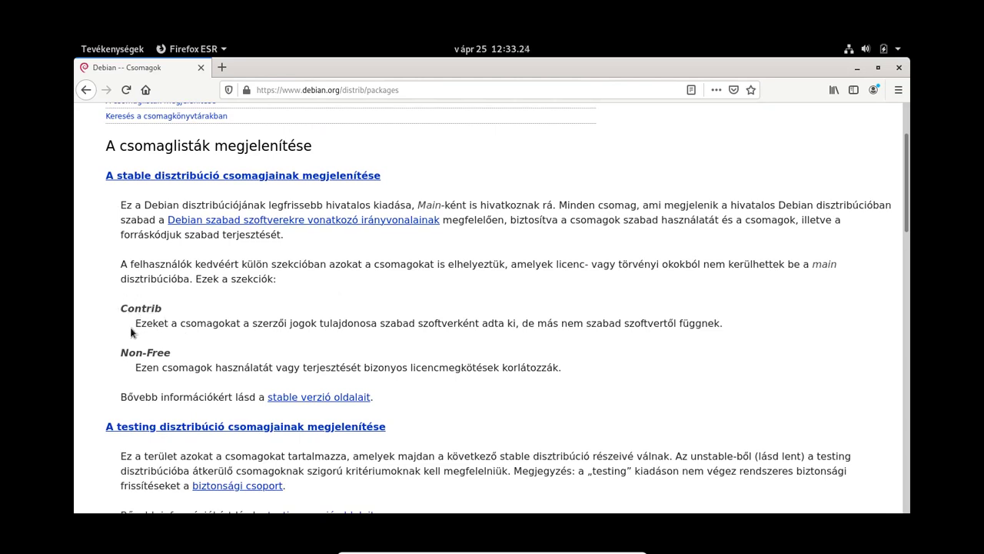
pyautogui.moveTo(135, 320); pyautogui.dragTo(733, 330)
pyautogui.click(647, 349)
pyautogui.scroll(-2, 208, 372)
pyautogui.scroll(-3, 207, 371)
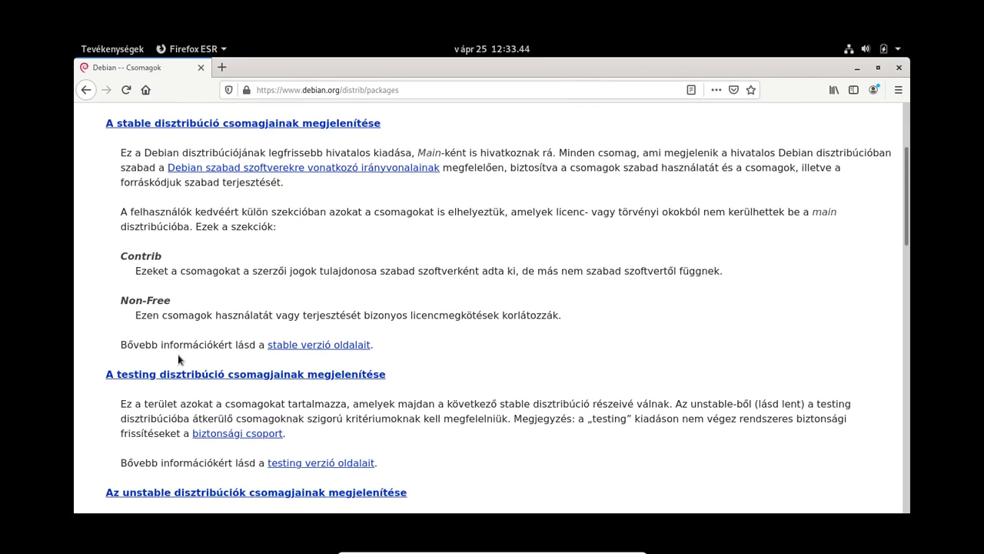
pyautogui.scroll(-2, 469, 311)
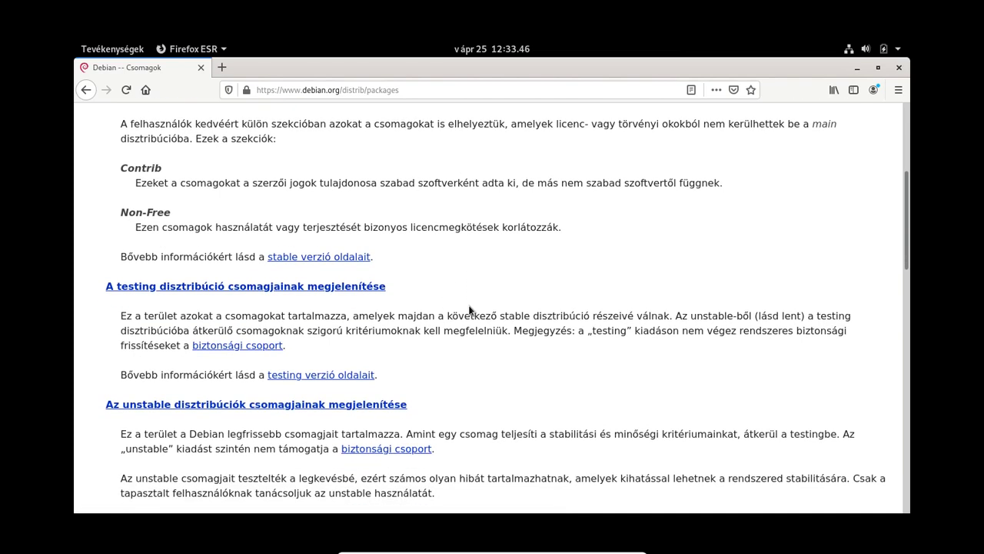
pyautogui.scroll(-1, 469, 310)
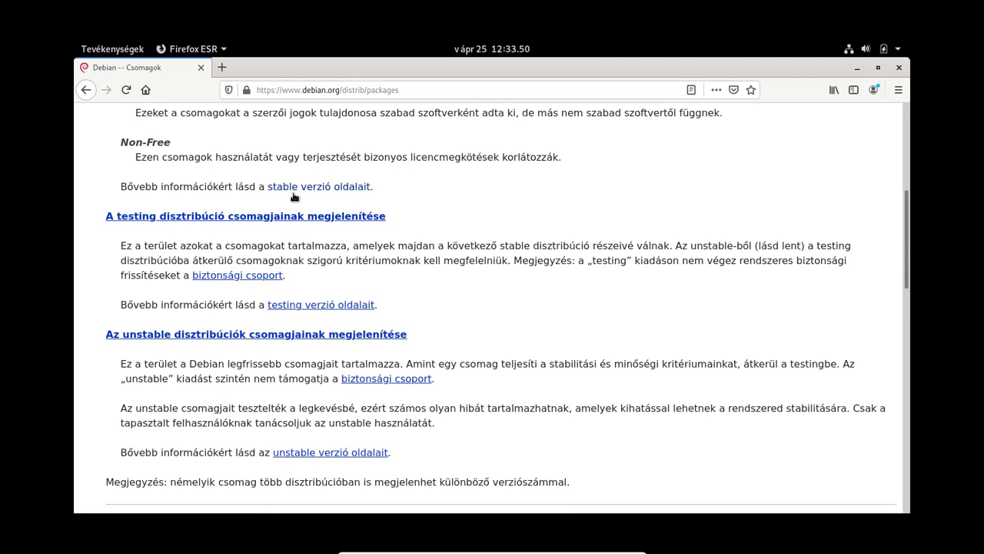
# Step: Open 'stable verzió oldalait' in a new tab and view the buster release page
pyautogui.middleClick(326, 193)
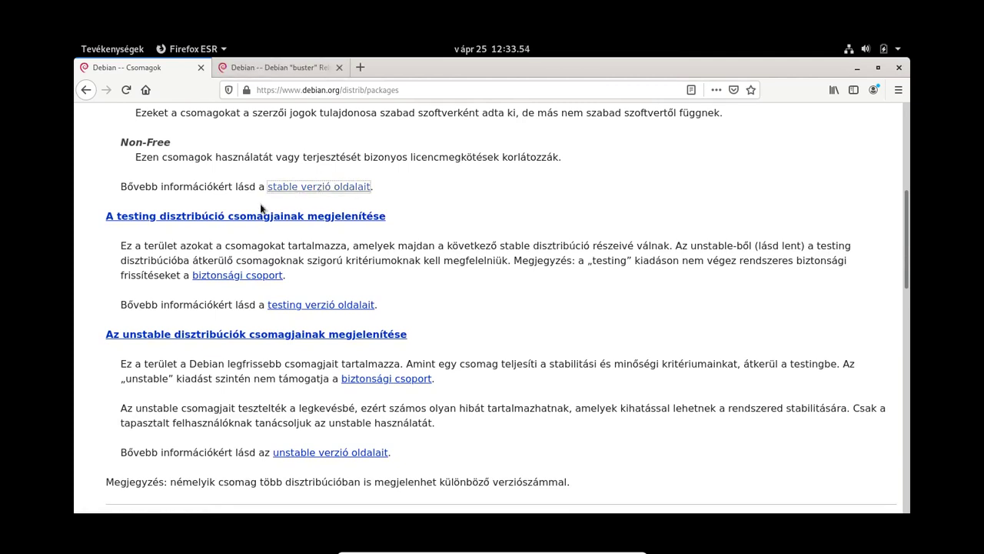
pyautogui.click(289, 68)
pyautogui.scroll(-2, 466, 358)
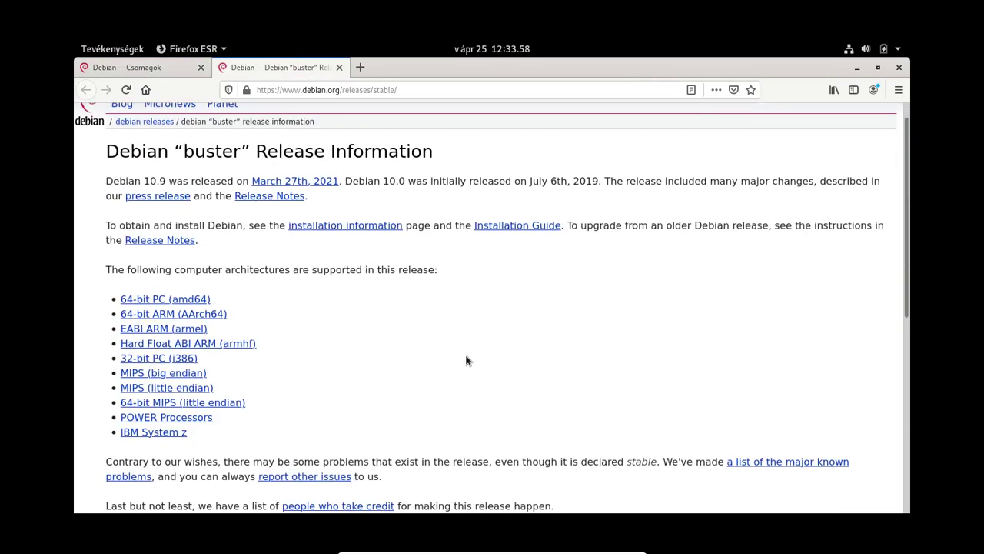
pyautogui.scroll(-1, 457, 332)
pyautogui.scroll(2, 430, 329)
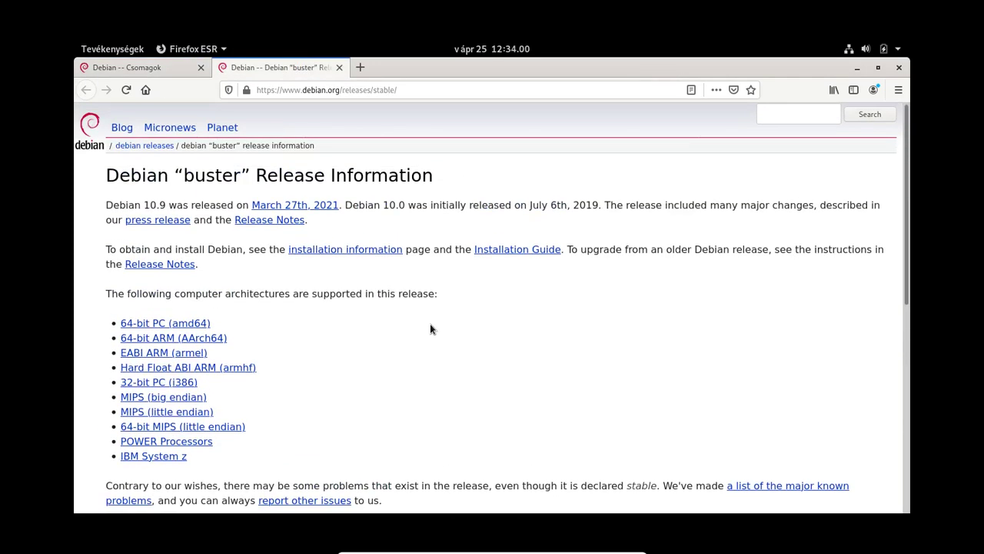
# Step: Highlight the codename 'buster' in the title, then return to the Csomagok tab
pyautogui.doubleClick(215, 174)
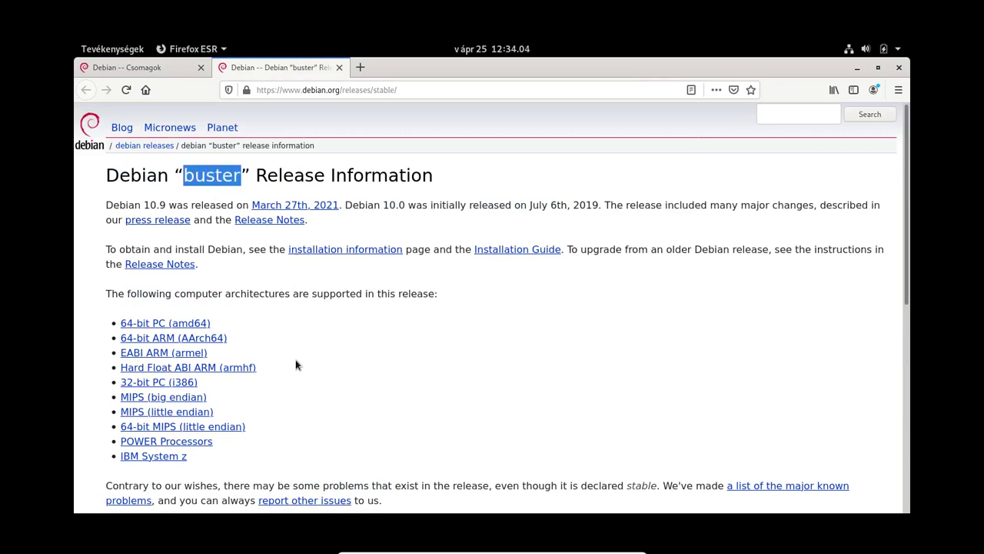
pyautogui.scroll(-5, 295, 360)
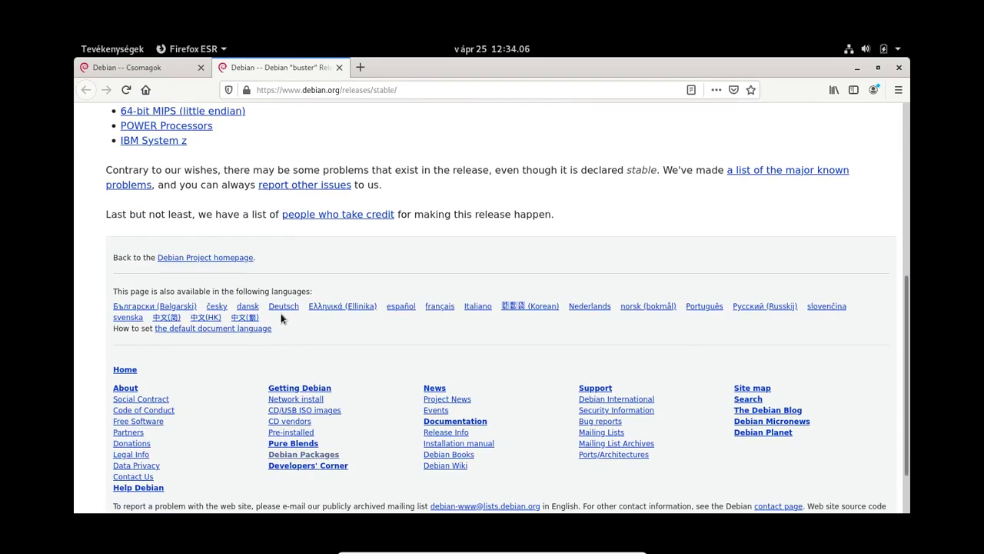
pyautogui.scroll(5, 282, 319)
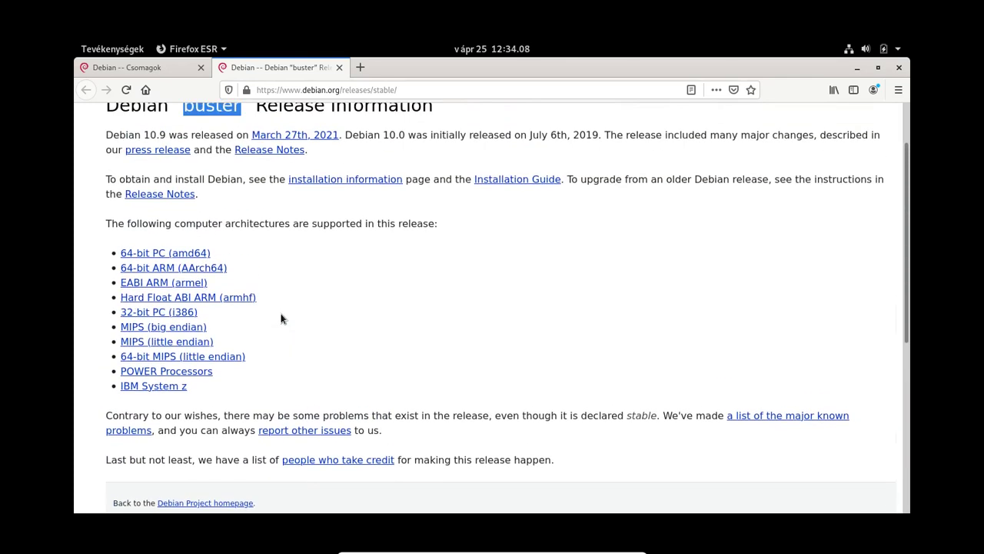
pyautogui.scroll(2, 281, 318)
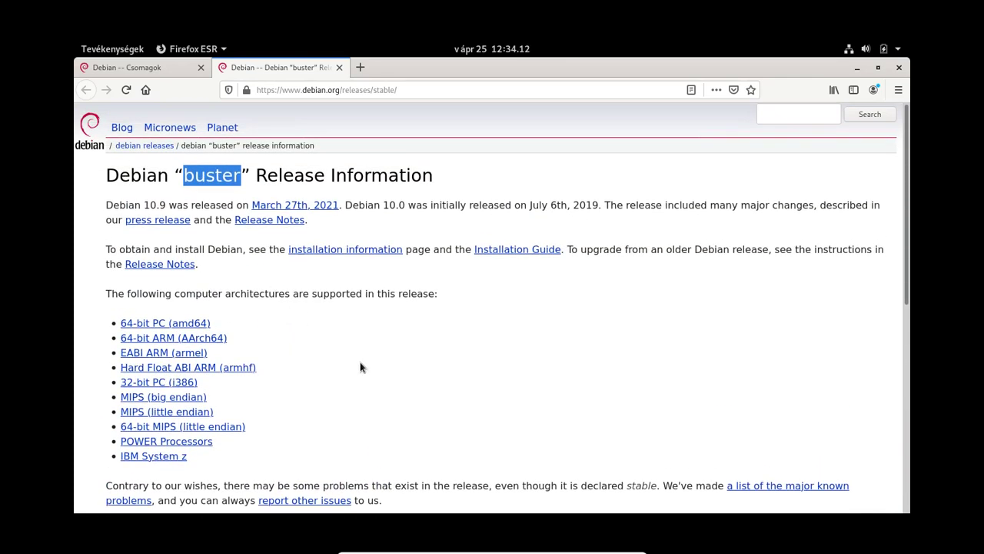
pyautogui.click(139, 69)
pyautogui.scroll(-3, 353, 315)
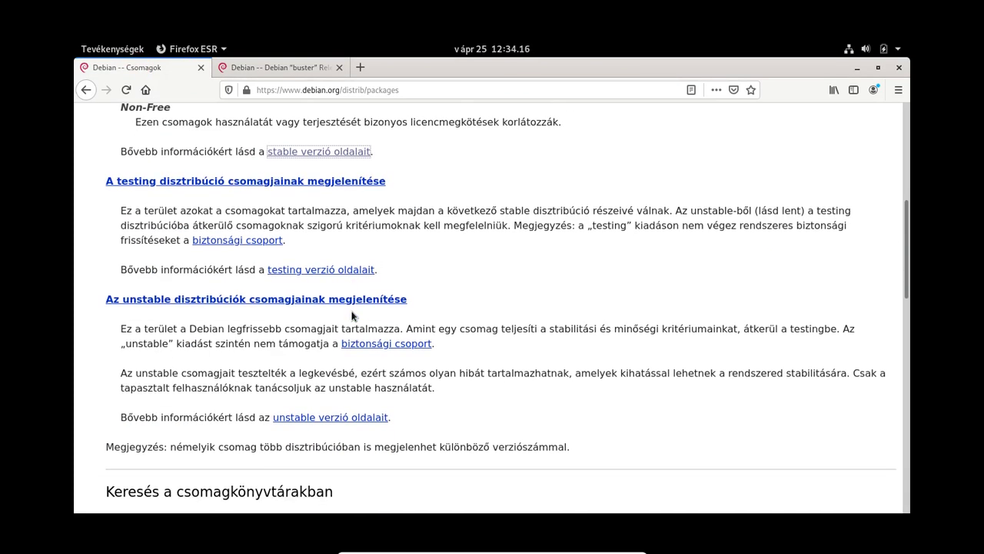
pyautogui.scroll(-3, 353, 316)
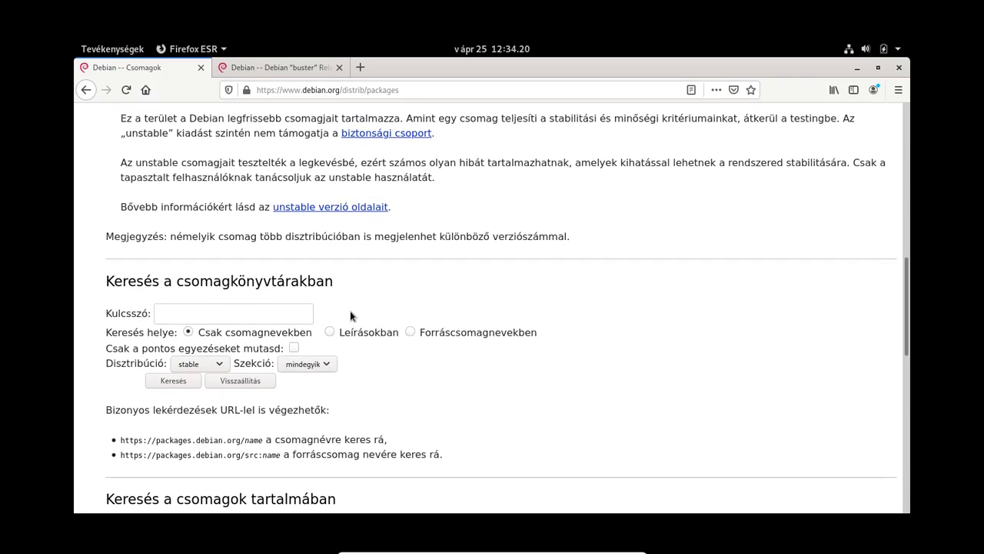
pyautogui.scroll(-1, 349, 315)
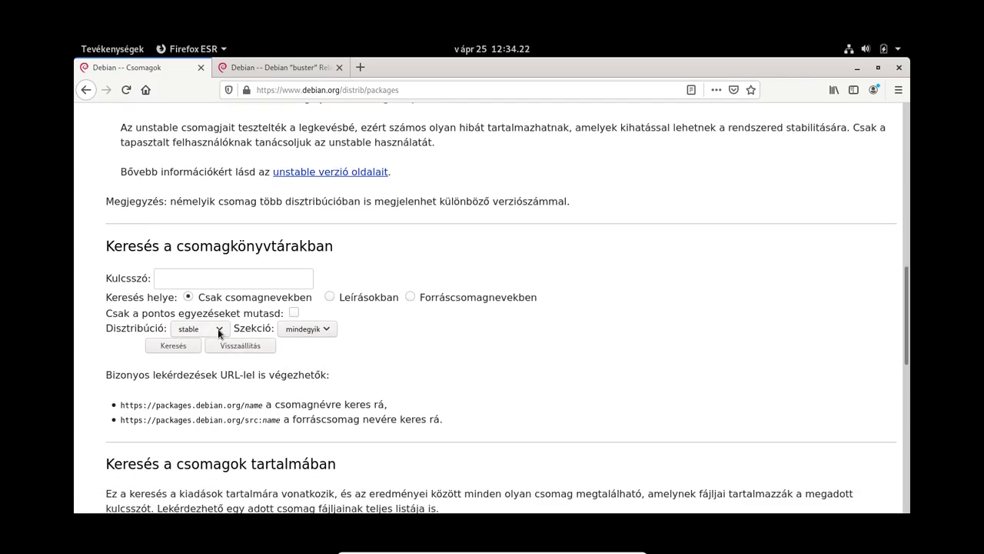
pyautogui.scroll(6, 217, 329)
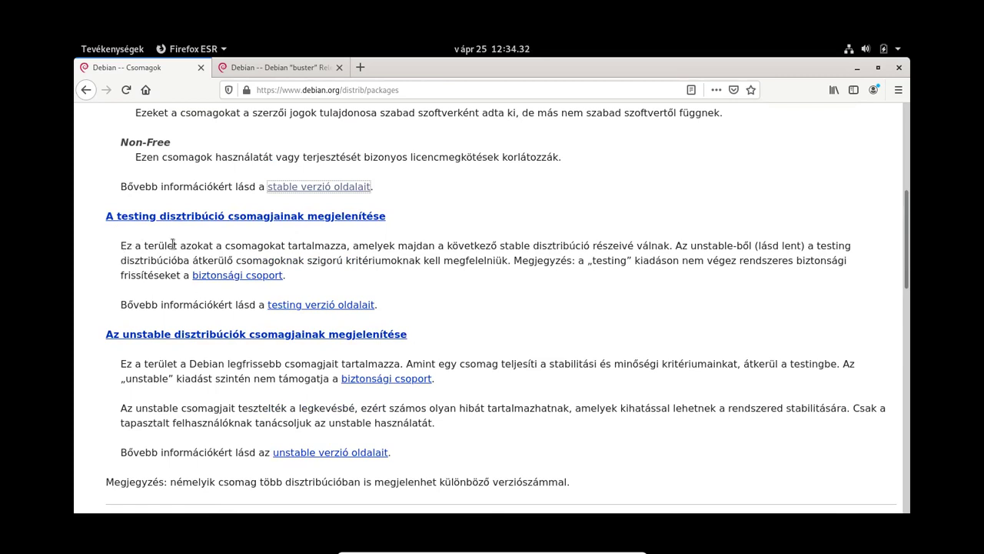
pyautogui.scroll(2, 412, 265)
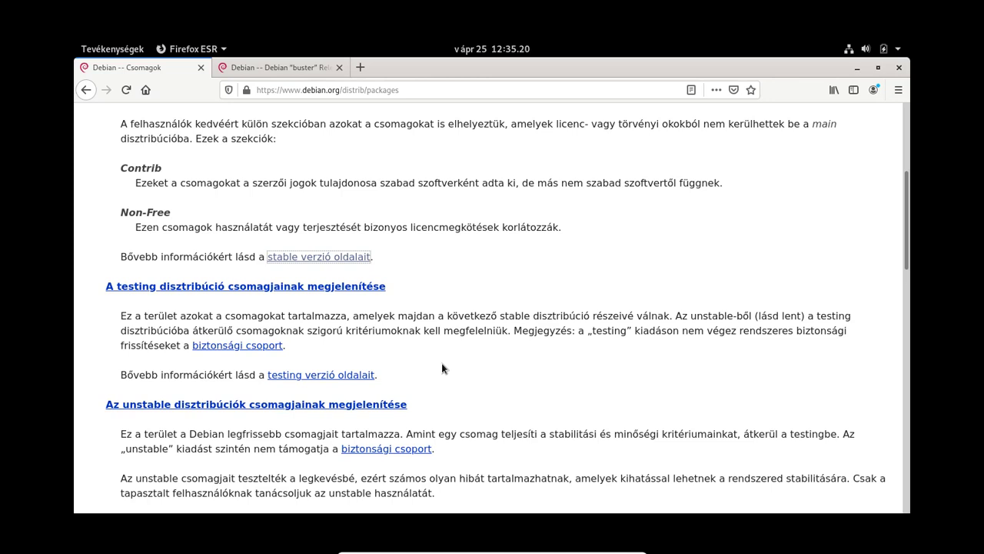
# Step: Open 'testing verzió oldalait' in a new tab, highlight 'bullseye', and read to the release-status links
pyautogui.middleClick(331, 377)
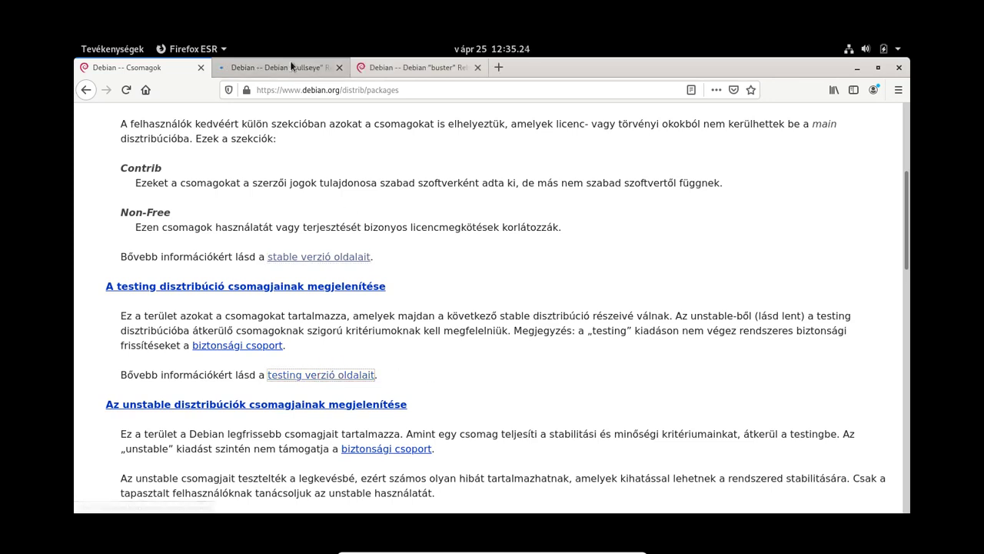
pyautogui.click(289, 69)
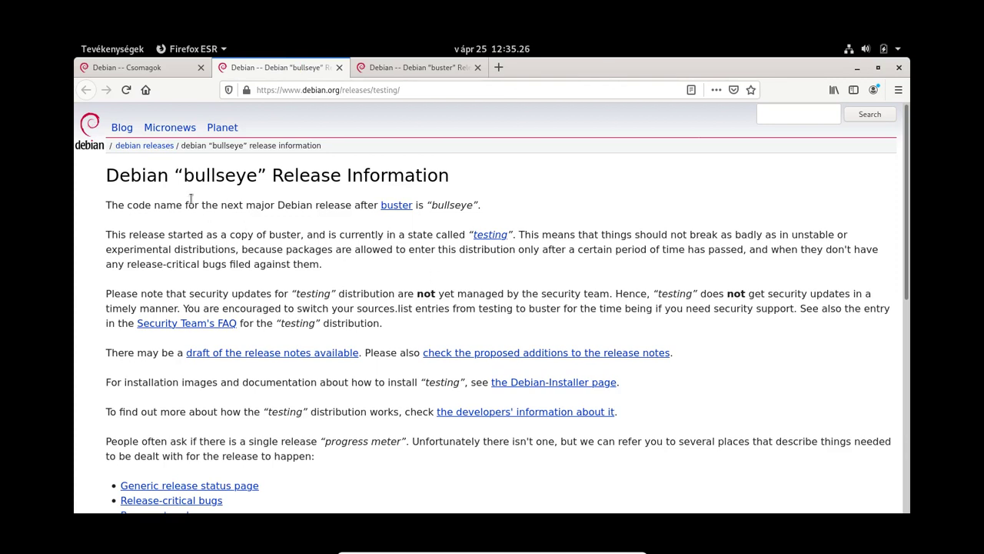
pyautogui.doubleClick(188, 174)
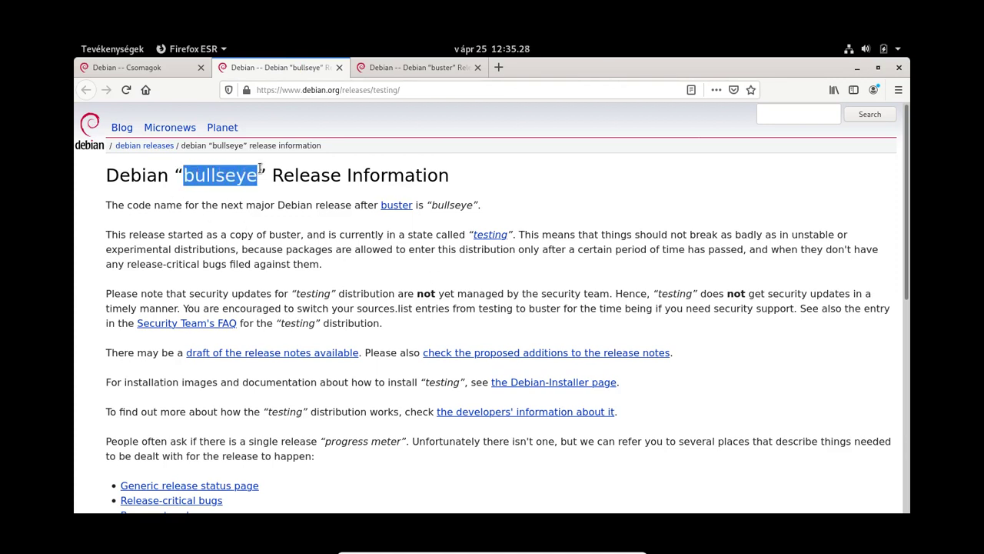
pyautogui.click(534, 176)
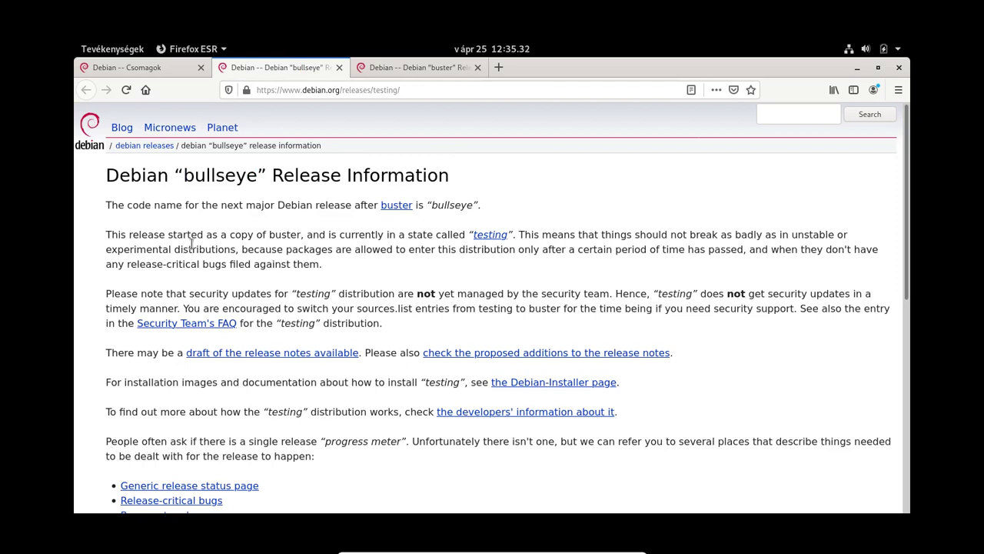
pyautogui.scroll(-1, 192, 251)
pyautogui.scroll(-2, 192, 253)
pyautogui.scroll(-2, 177, 259)
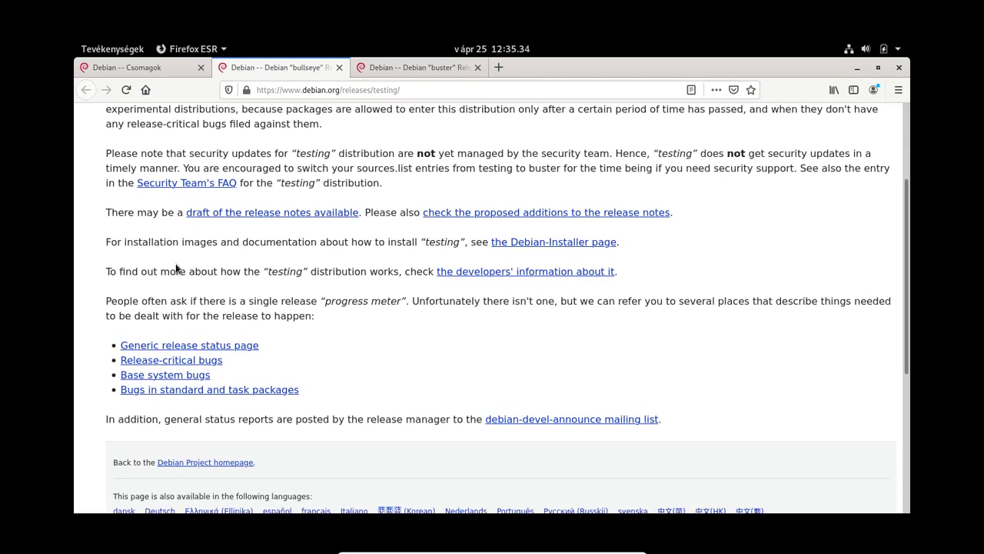
pyautogui.scroll(-2, 176, 264)
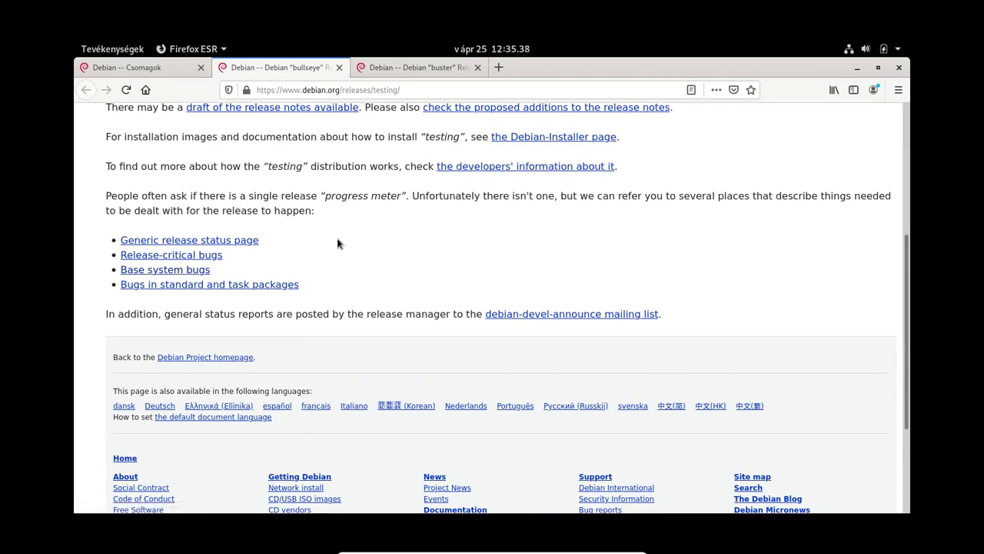
# Step: Return to the 'Debian -- Csomagok' tab and scroll to the 'Keresés a csomagkönyvtárakban' form
pyautogui.click(152, 67)
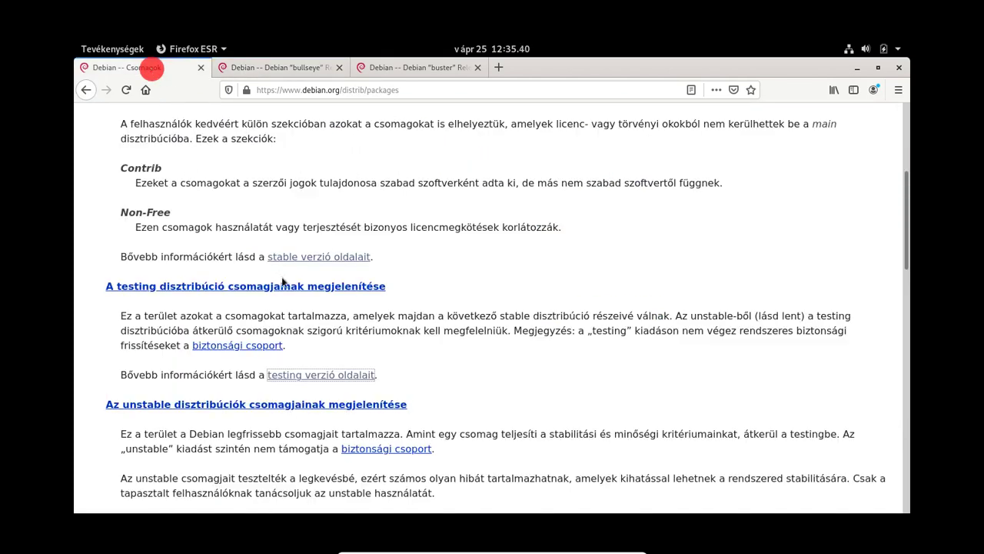
pyautogui.scroll(-4, 259, 345)
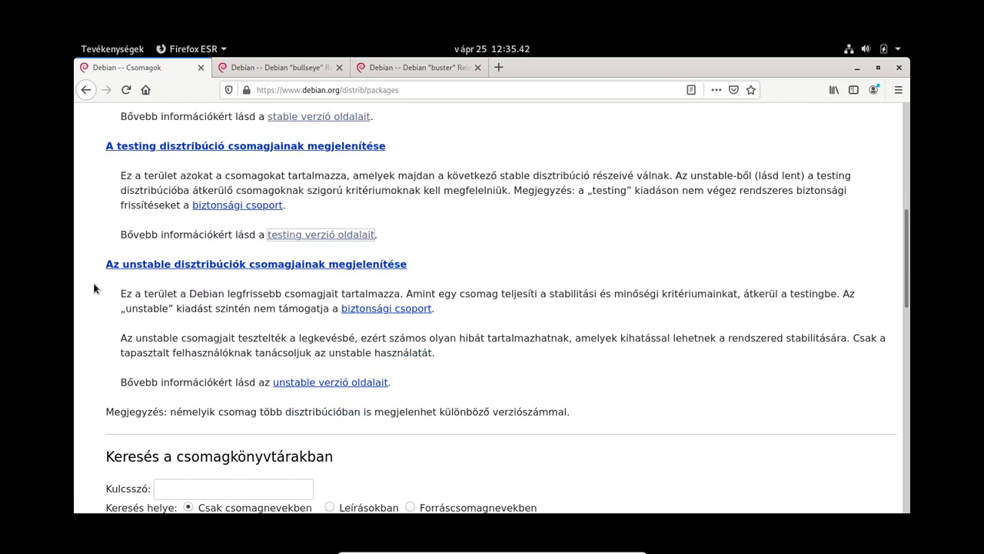
pyautogui.click(129, 268)
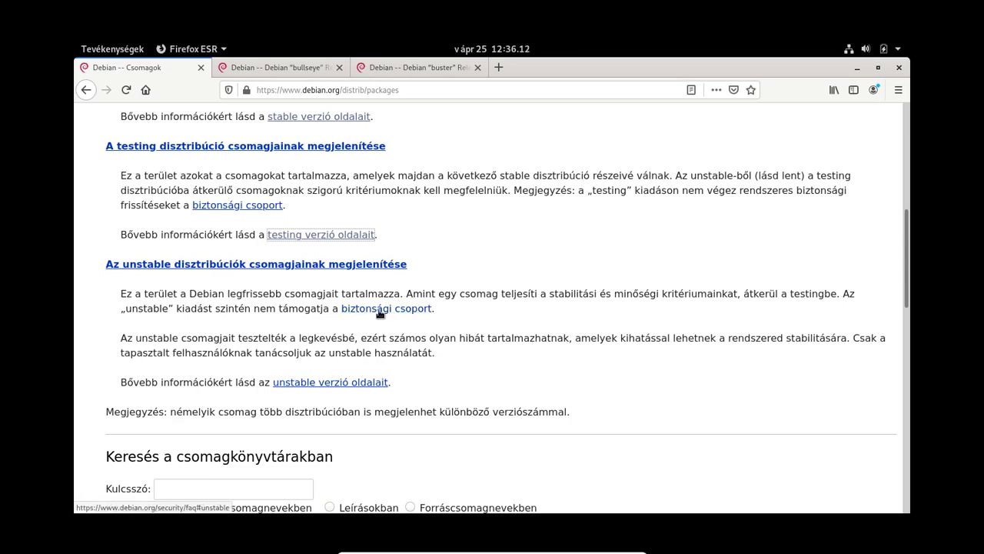
pyautogui.scroll(1, 379, 311)
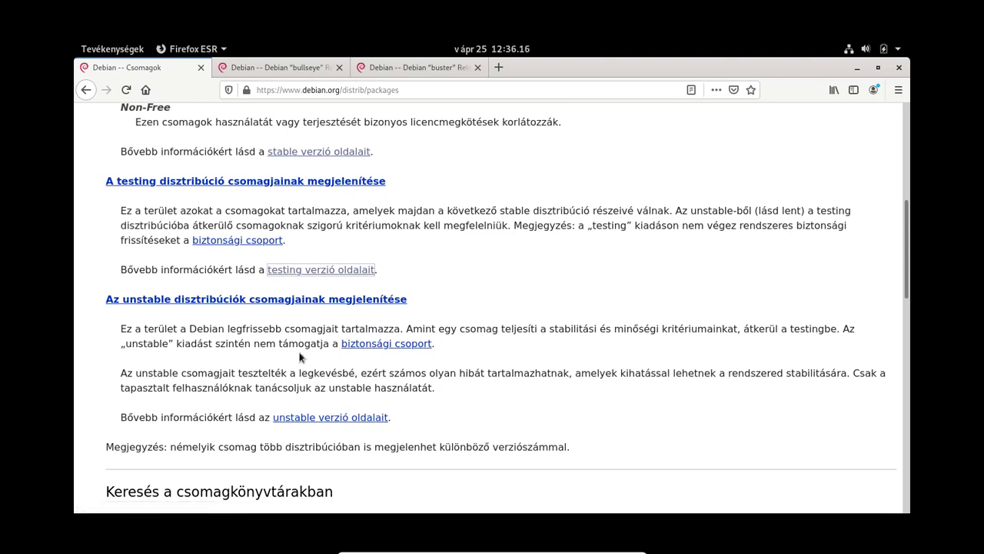
pyautogui.scroll(-1, 593, 416)
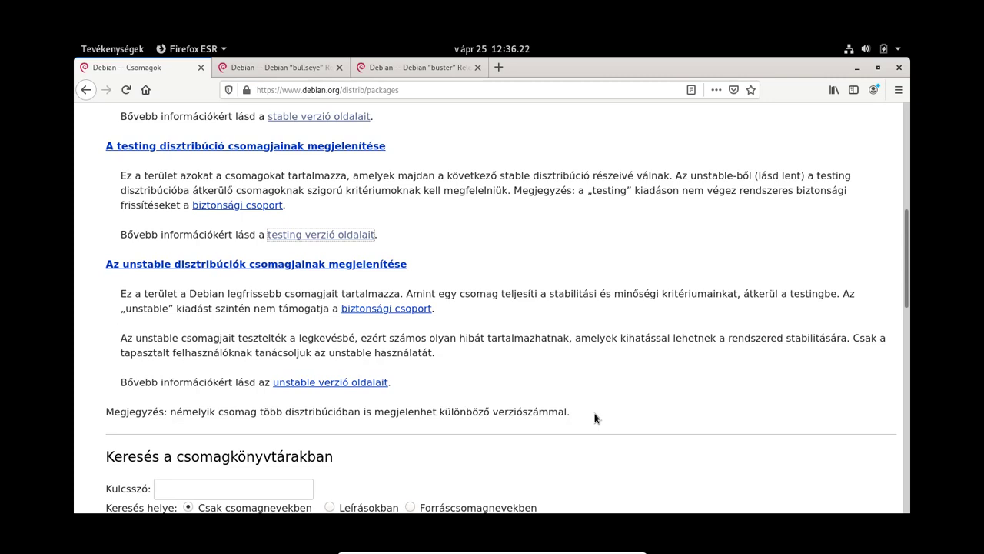
pyautogui.scroll(-1, 406, 365)
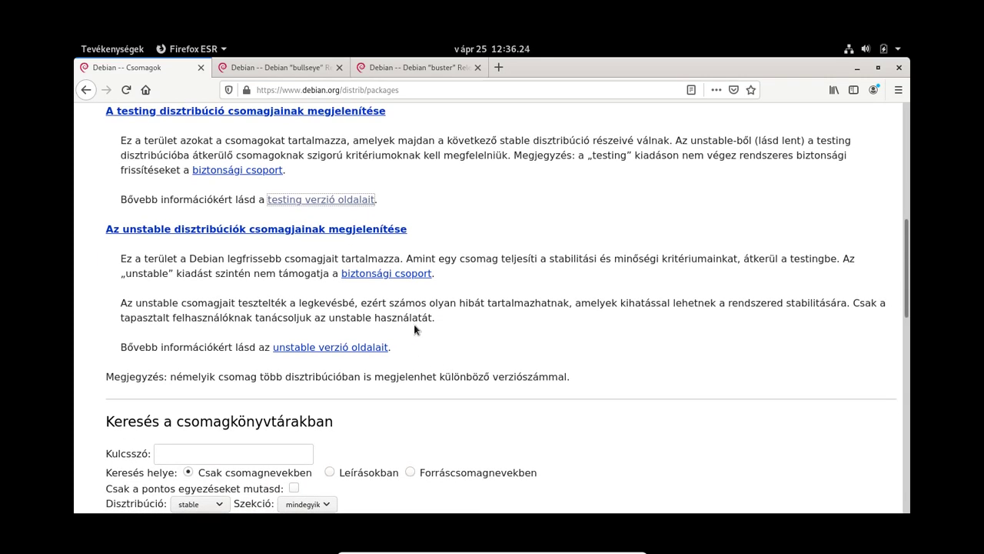
pyautogui.scroll(-1, 414, 324)
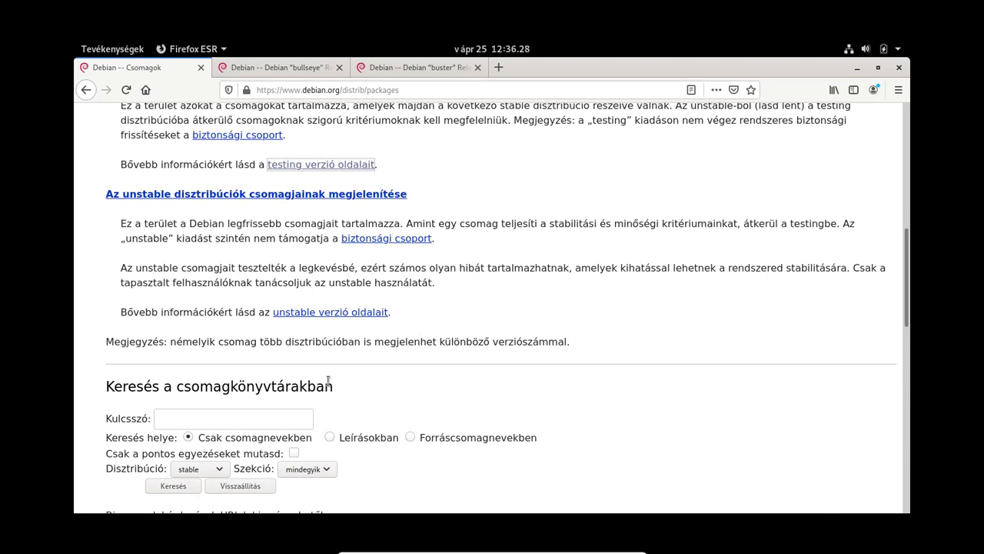
# Step: Enter 'inkscape' in the Kulcsszó field of the package search form
pyautogui.click(249, 418)
pyautogui.scroll(-1, 512, 377)
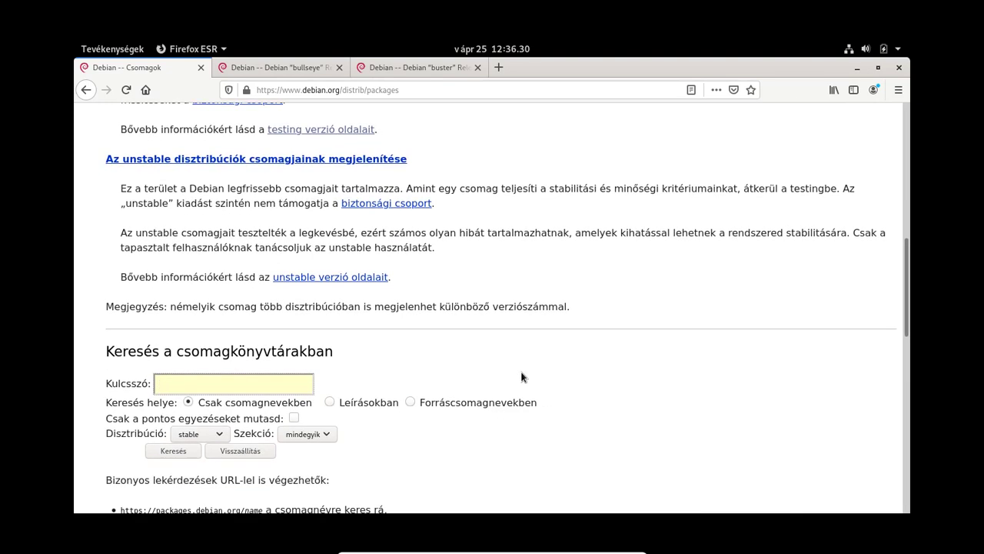
pyautogui.write('inkscape')
# Step: Search packages.debian.org stable for inkscape and review the matches, including inkscape 0.92.4-3 in buster
pyautogui.click(171, 451)
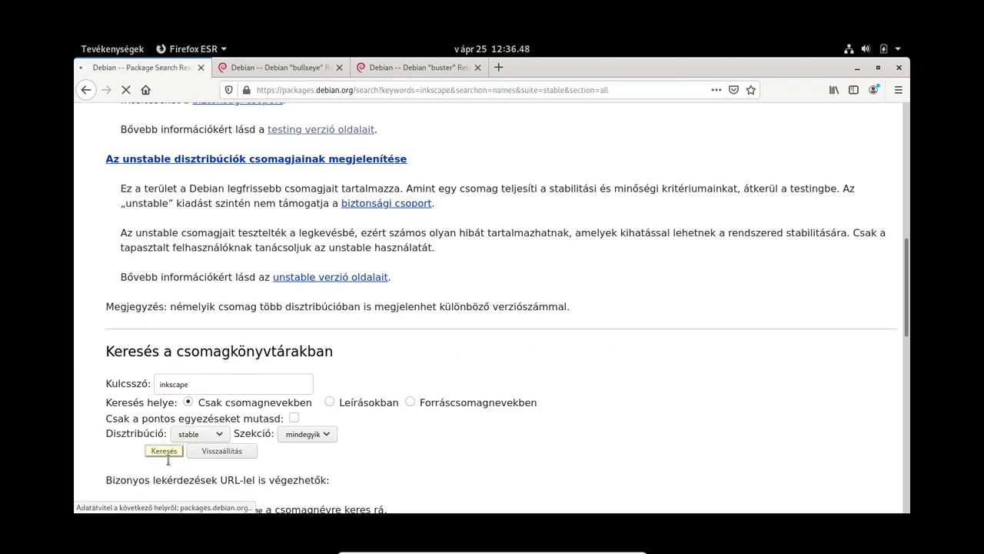
pyautogui.scroll(-3, 112, 346)
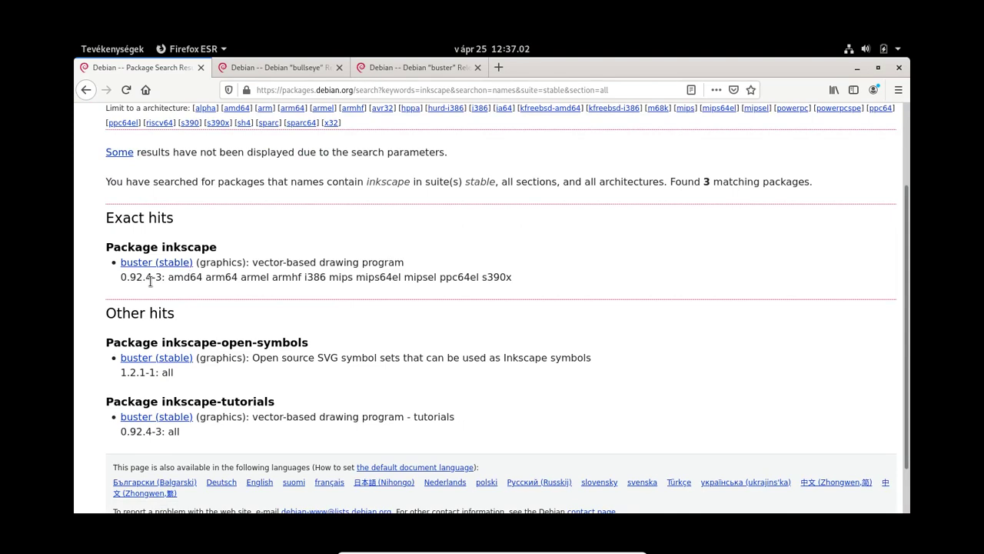
pyautogui.scroll(-2, 151, 282)
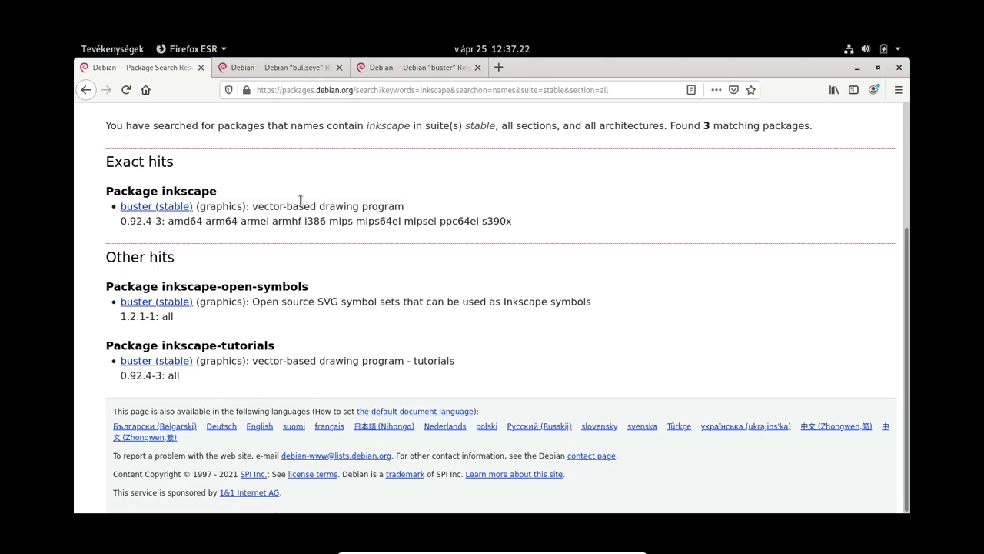
# Step: In a new tab, search Google for 'inkscape'
pyautogui.click(504, 69)
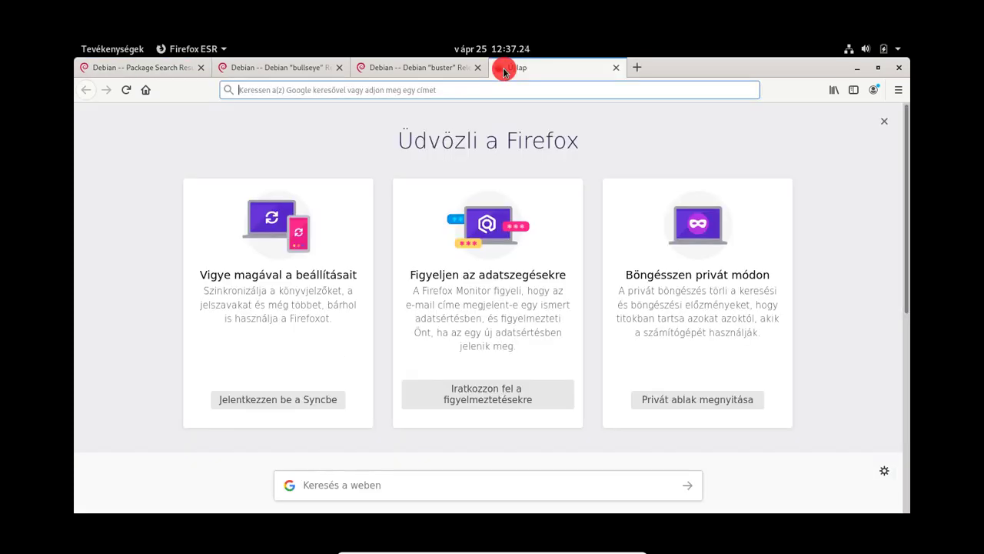
pyautogui.write('inkscape')
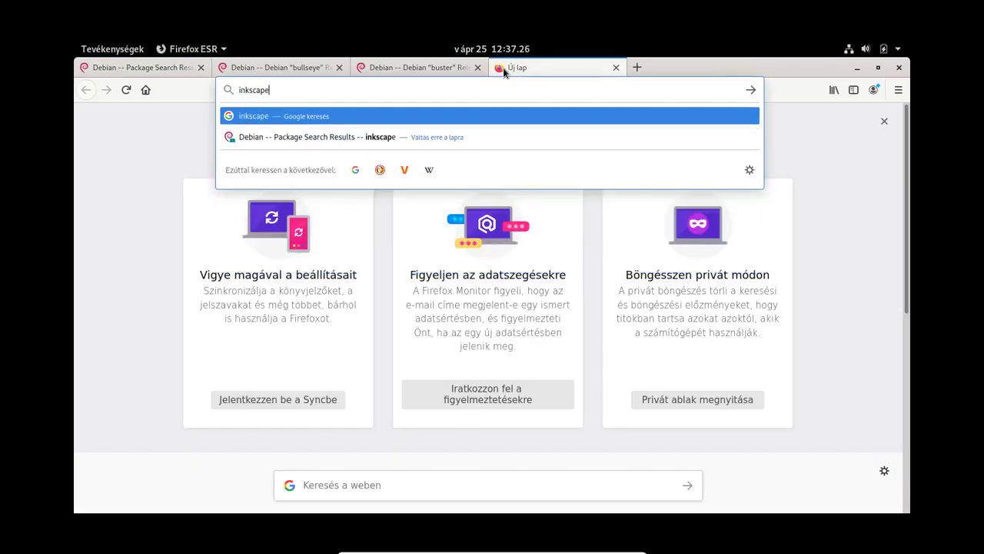
pyautogui.press('Return')
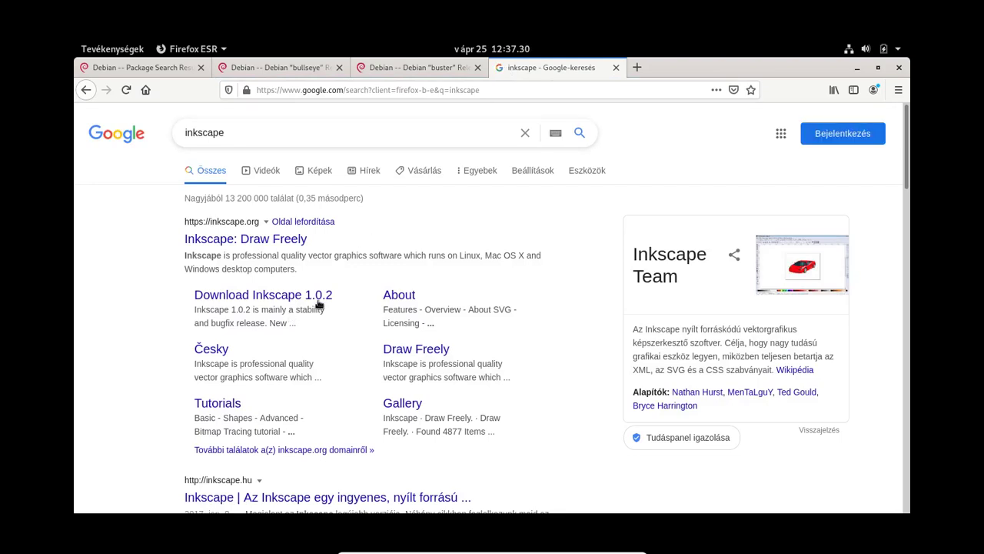
# Step: Close the Google tab, glance at the bullseye page, and return to the package search results
pyautogui.click(616, 68)
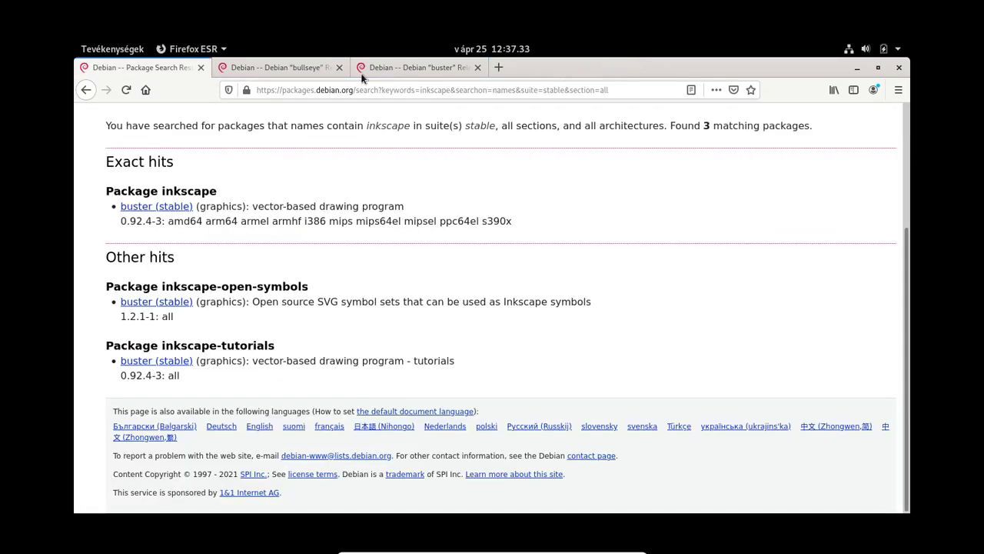
pyautogui.click(263, 67)
pyautogui.click(169, 67)
pyautogui.scroll(3, 149, 321)
pyautogui.scroll(-3, 150, 331)
# Step: Quit Firefox, closing all three tabs, and launch Synaptic from the applications grid
pyautogui.click(898, 67)
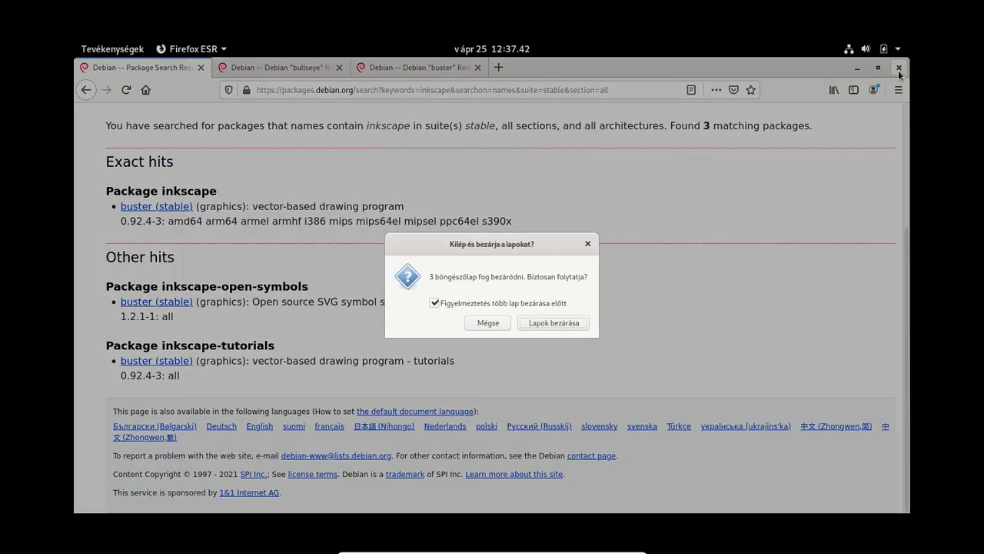
pyautogui.click(560, 324)
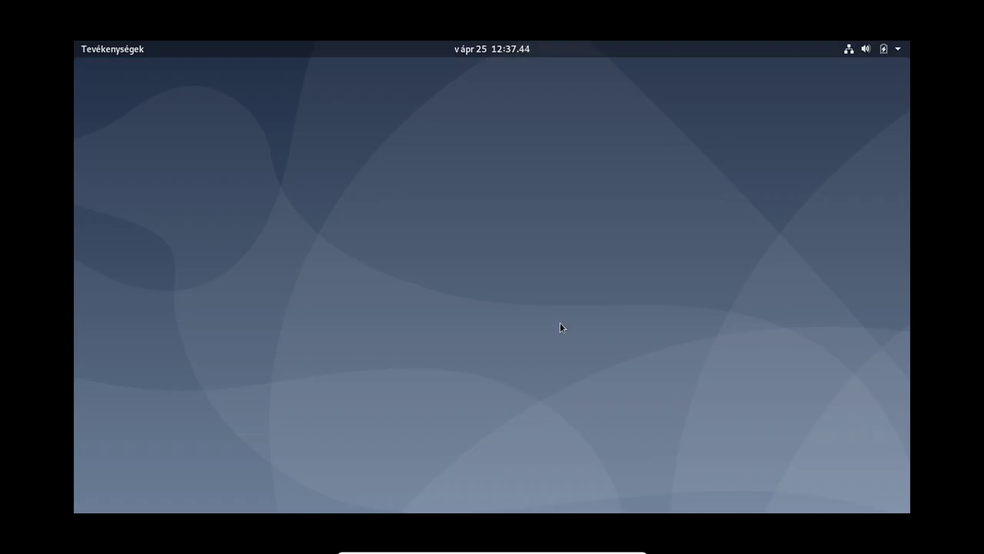
pyautogui.click(113, 48)
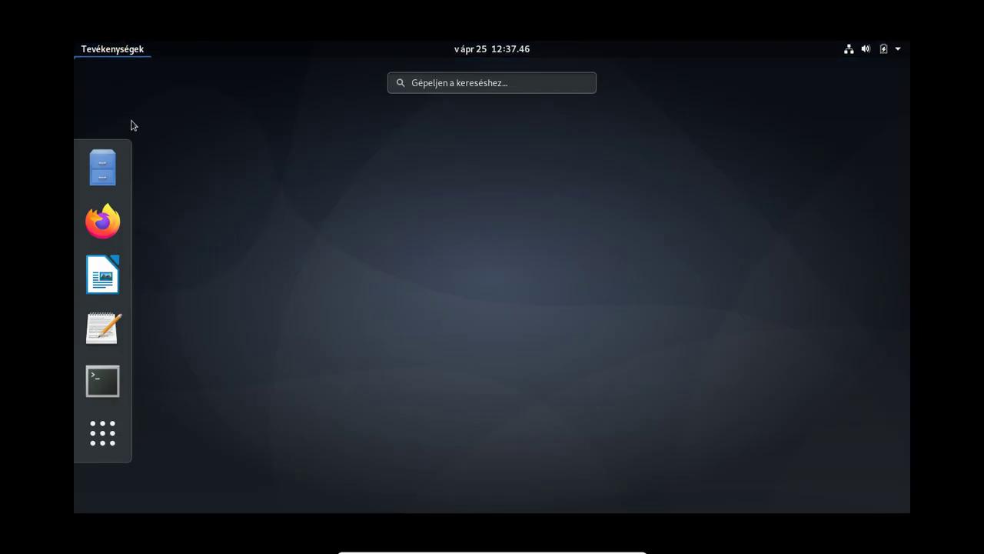
pyautogui.click(104, 433)
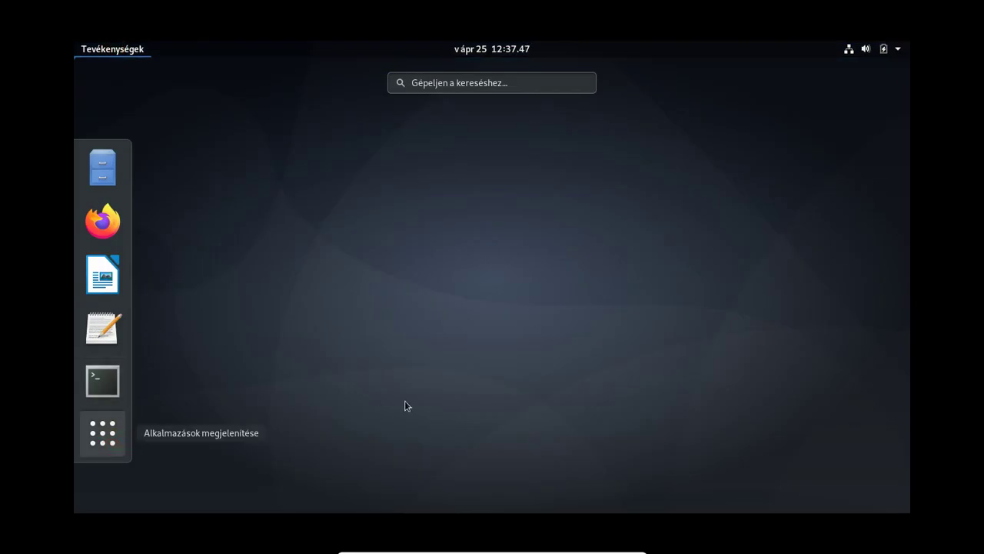
pyautogui.scroll(-2, 437, 296)
pyautogui.scroll(1, 438, 296)
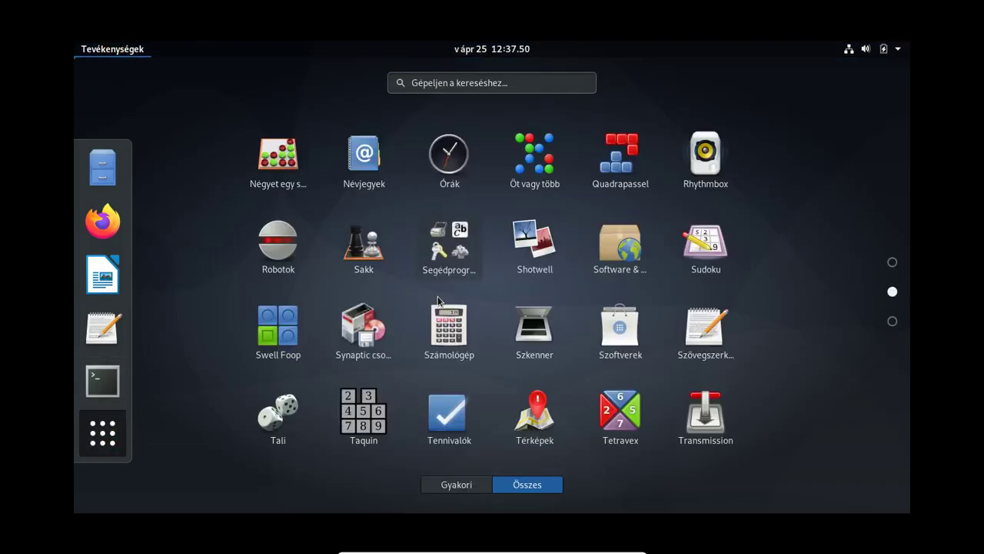
pyautogui.scroll(-1, 437, 296)
pyautogui.scroll(1, 437, 296)
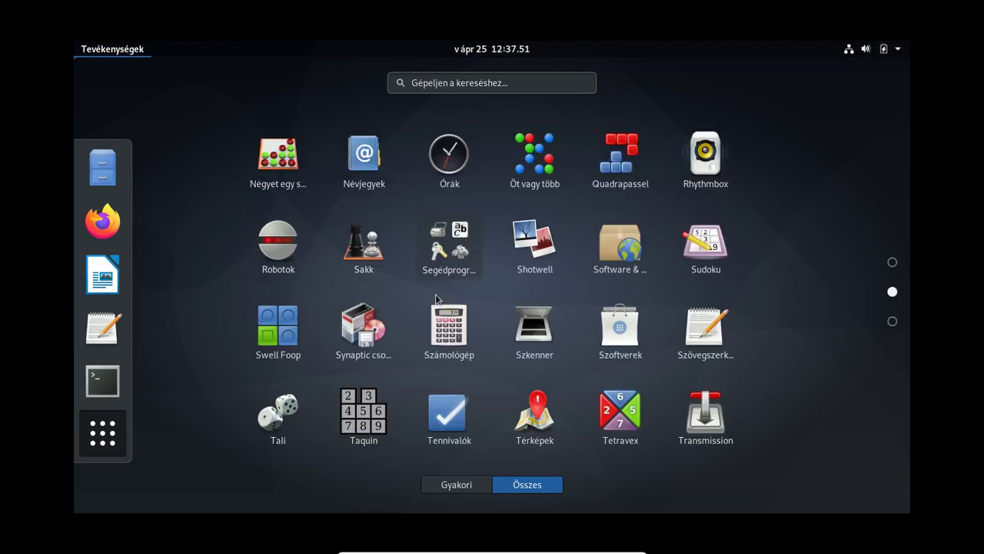
pyautogui.click(364, 321)
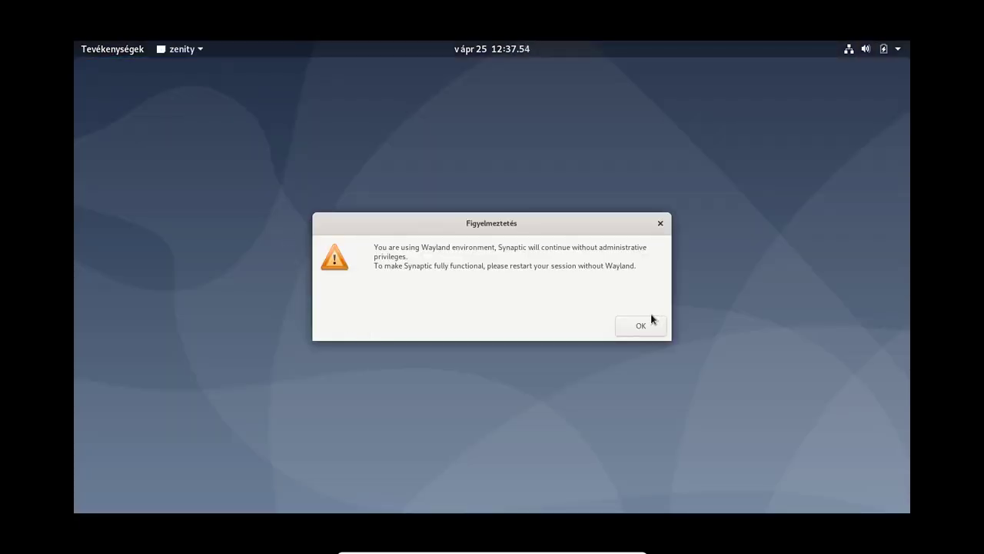
# Step: Dismiss the privilege warnings, search Synaptic for 'inks', view inkscape 0.92.4-3's description, then close Synaptic
pyautogui.click(642, 327)
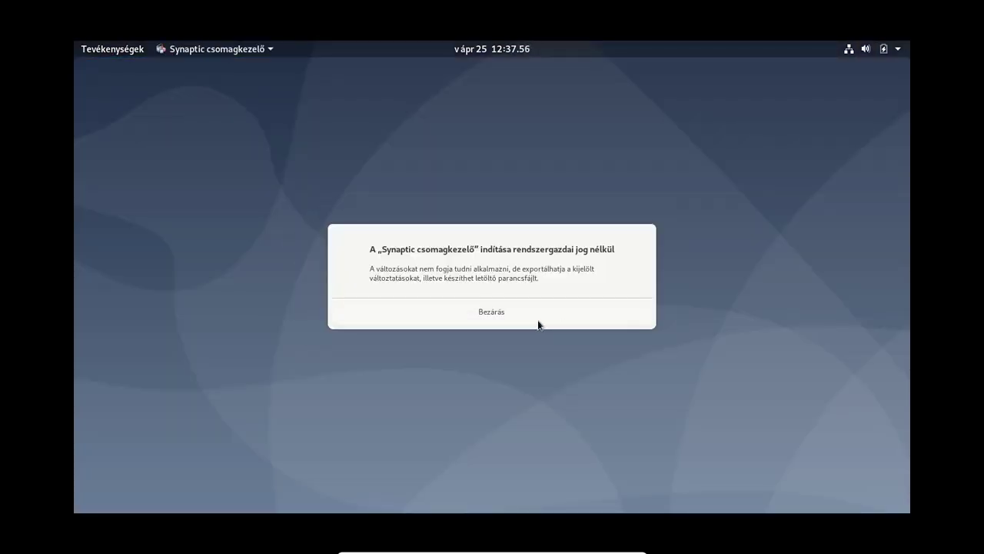
pyautogui.click(512, 321)
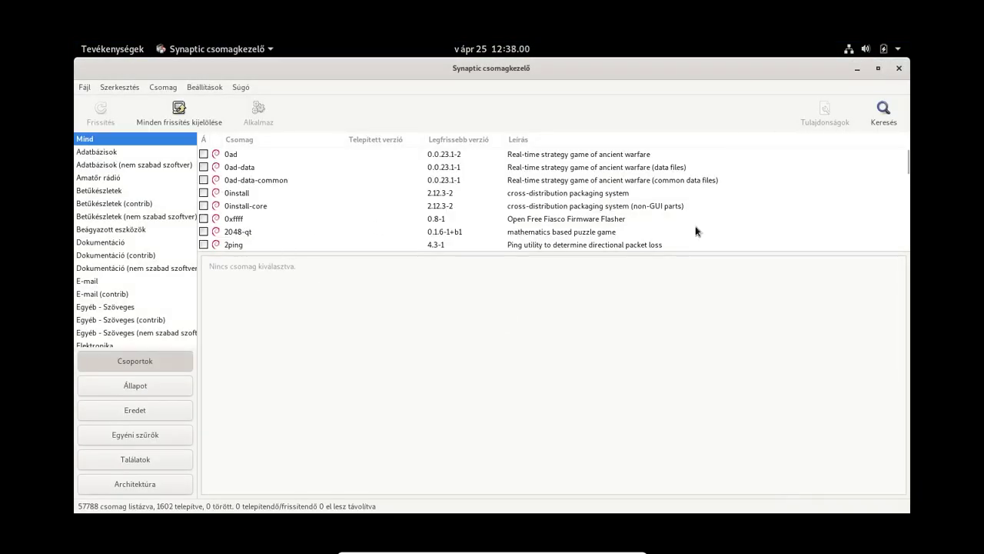
pyautogui.click(884, 112)
pyautogui.write('inkscape')
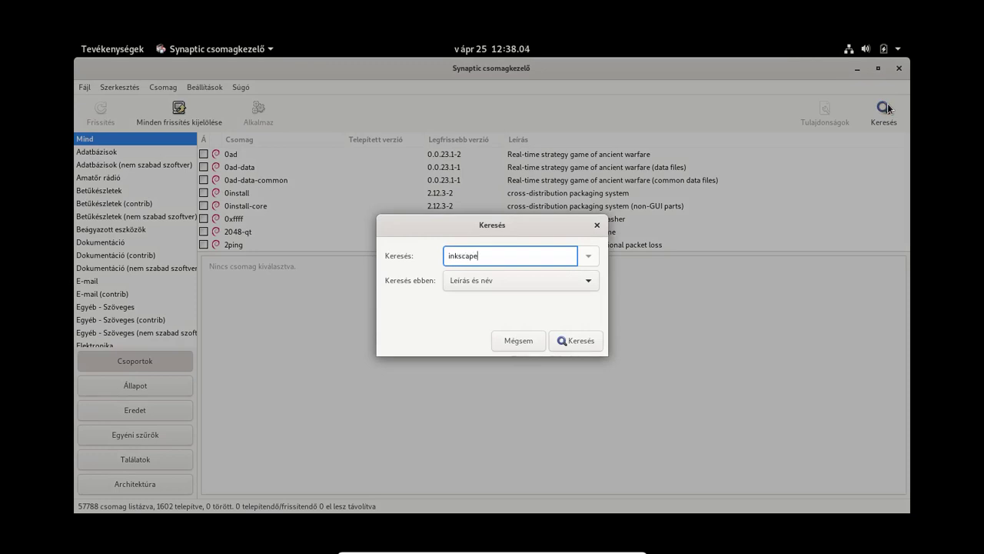
pyautogui.press('Return')
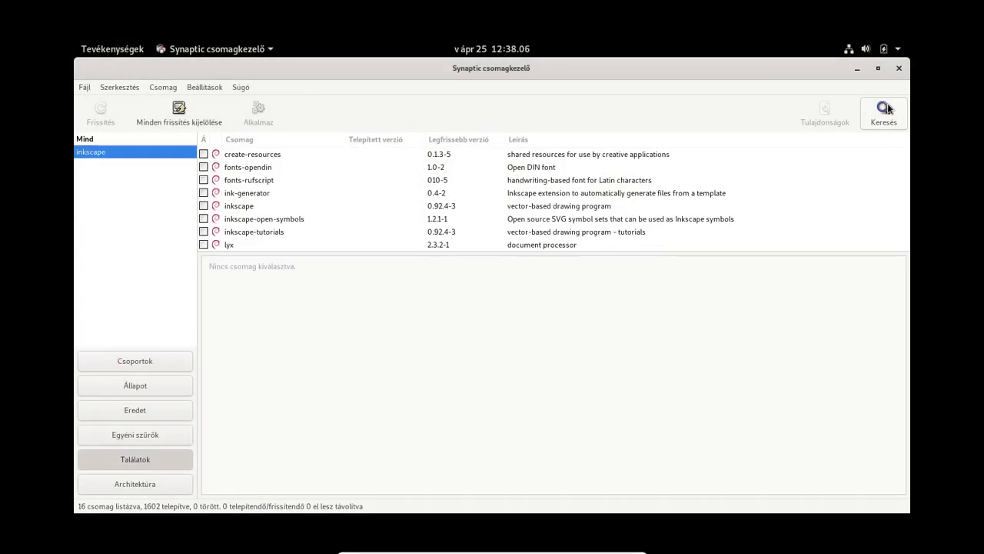
pyautogui.click(246, 208)
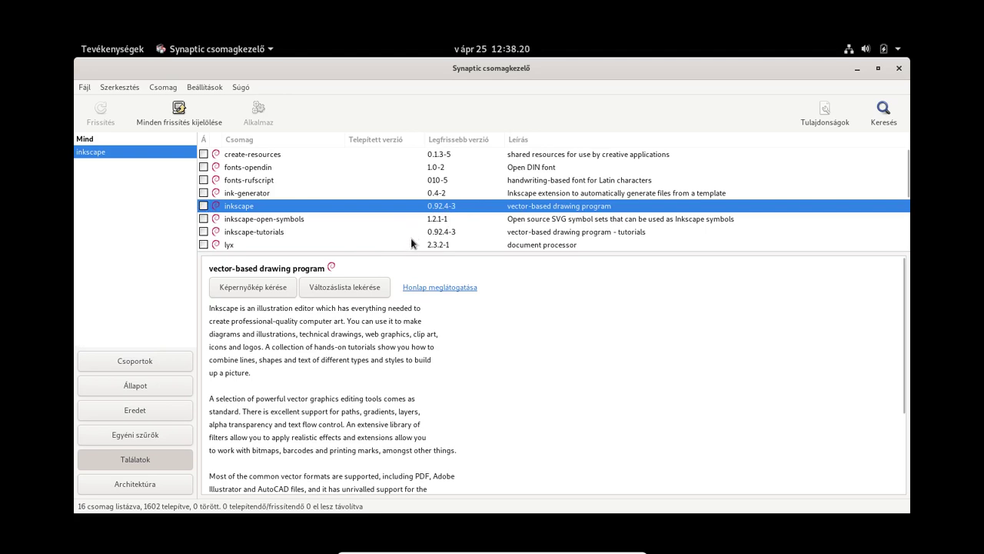
pyautogui.click(899, 68)
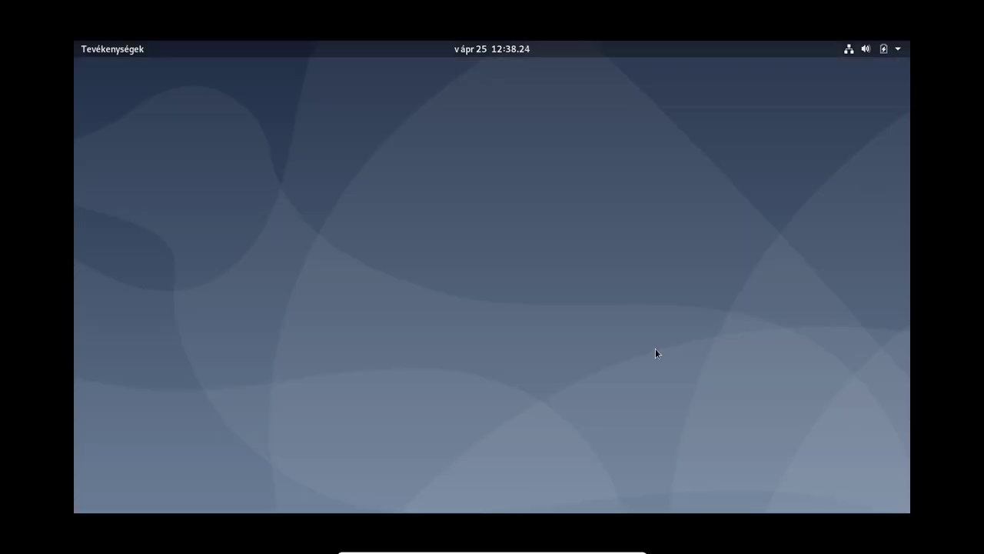
# Step: Open a terminal, run cat /etc/apt/sources.list, and select the two main buster repository lines
pyautogui.click(154, 379)
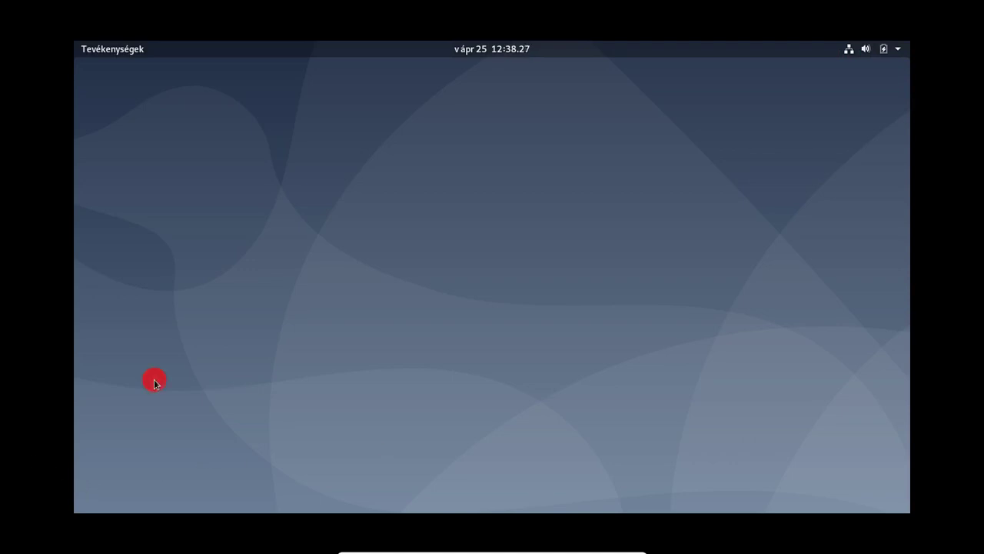
pyautogui.click(97, 48)
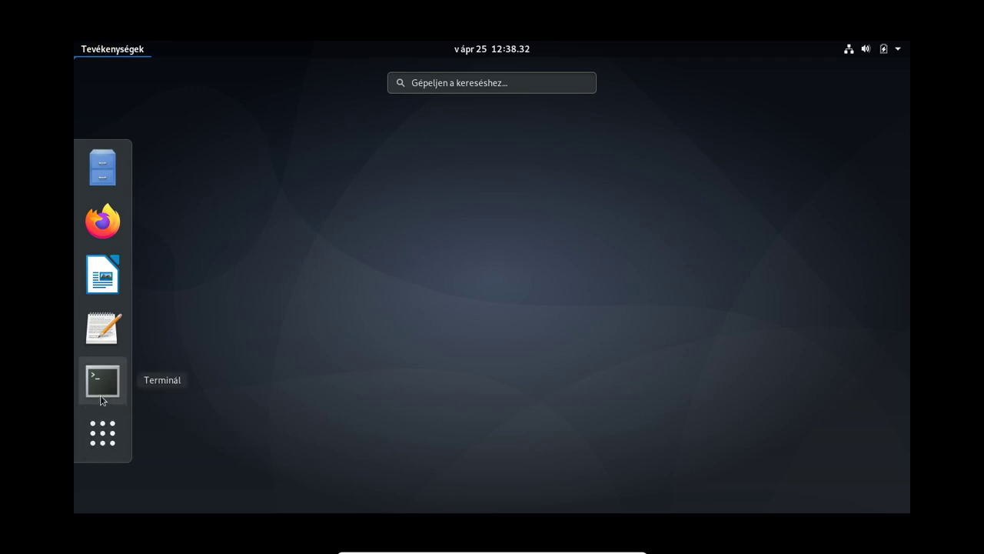
pyautogui.click(101, 395)
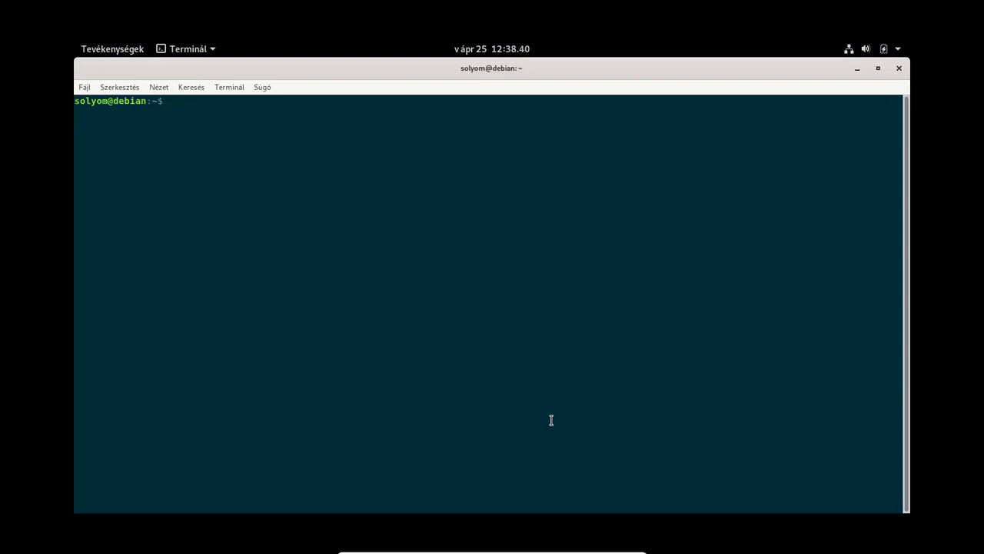
pyautogui.write('cat /etc/apt/s')
pyautogui.press('Tab')
pyautogui.press('Return')
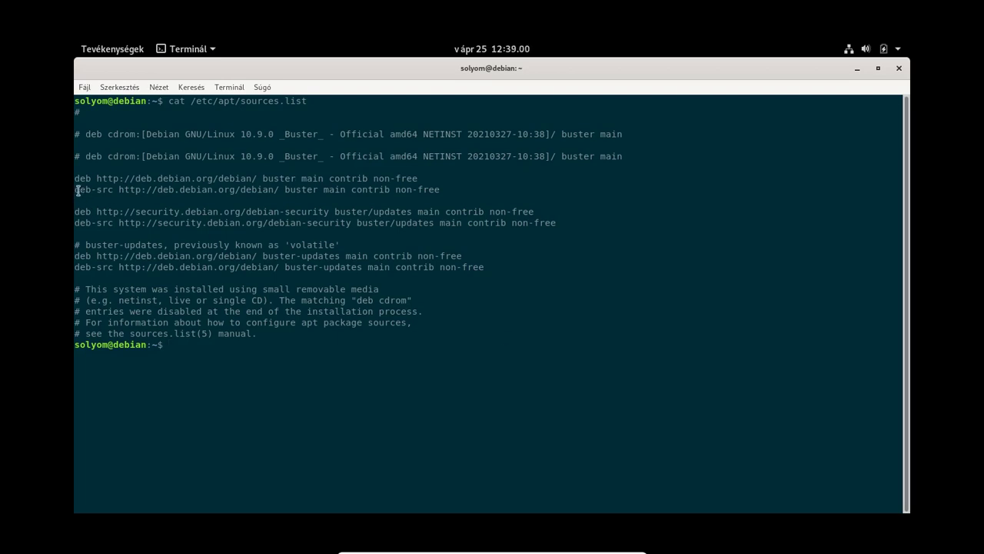
pyautogui.moveTo(75, 178); pyautogui.dragTo(457, 189)
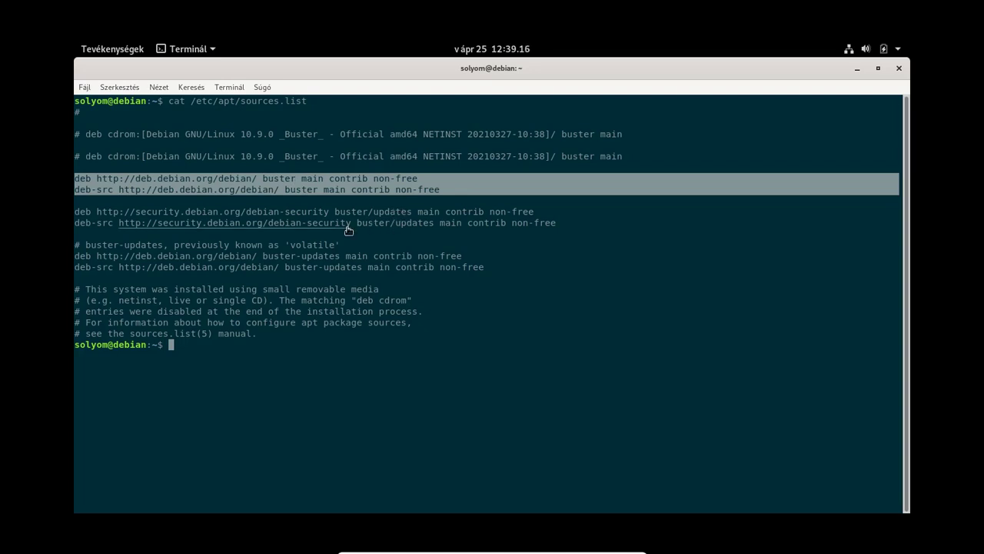
# Step: Close the terminal and launch Software & Updates from the applications list
pyautogui.click(899, 67)
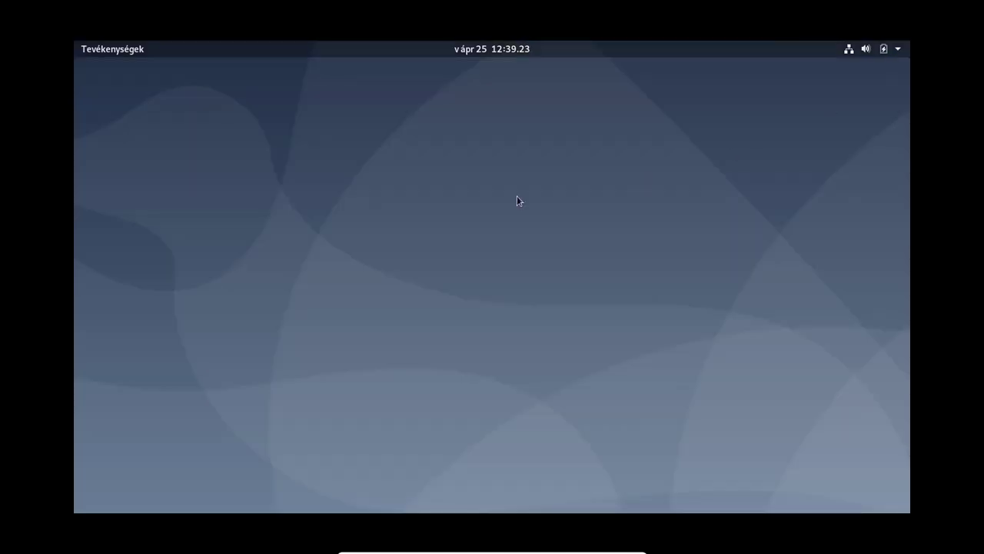
pyautogui.click(108, 53)
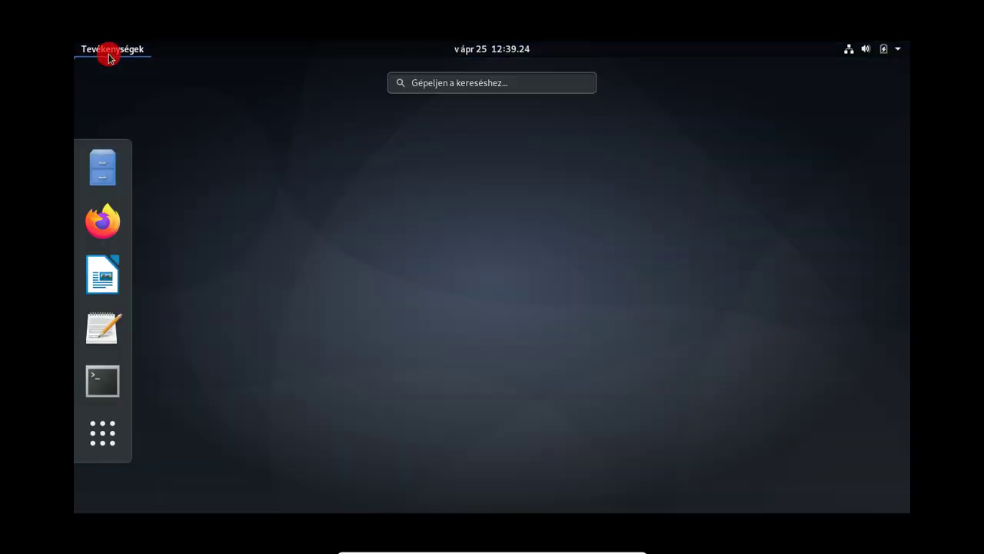
pyautogui.click(109, 446)
pyautogui.scroll(-1, 588, 326)
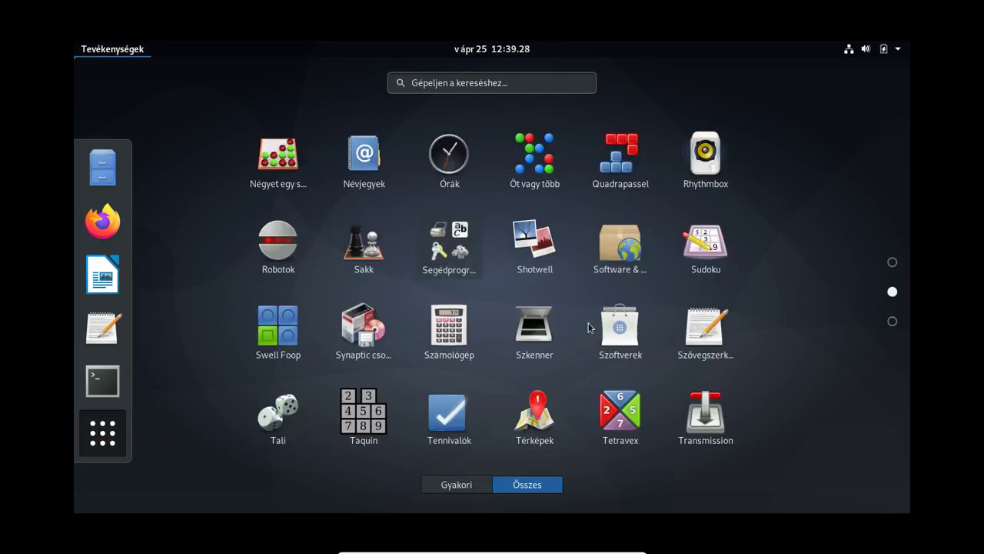
pyautogui.click(623, 242)
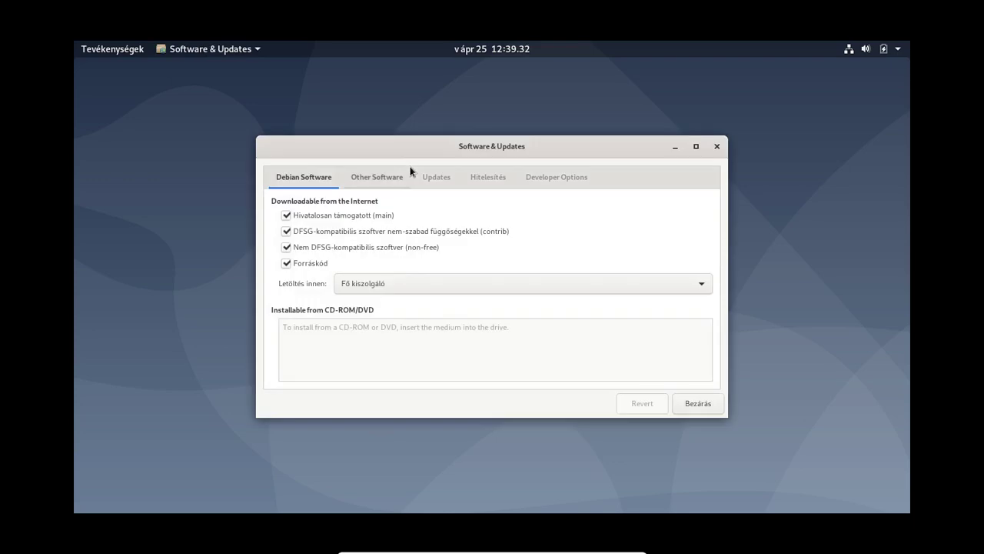
# Step: Untick the contrib and non-free components, authenticate, and reload the package information
pyautogui.click(284, 233)
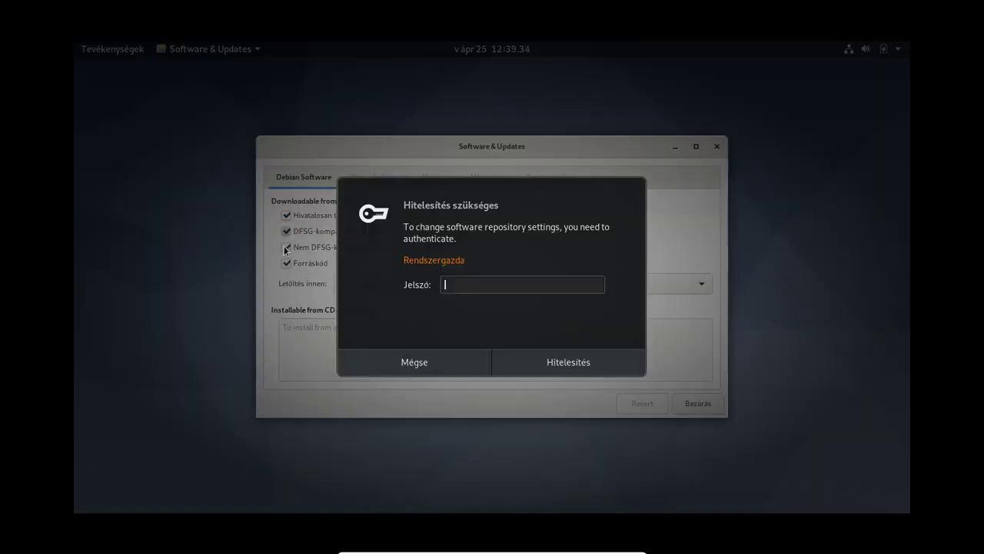
pyautogui.press('Return')
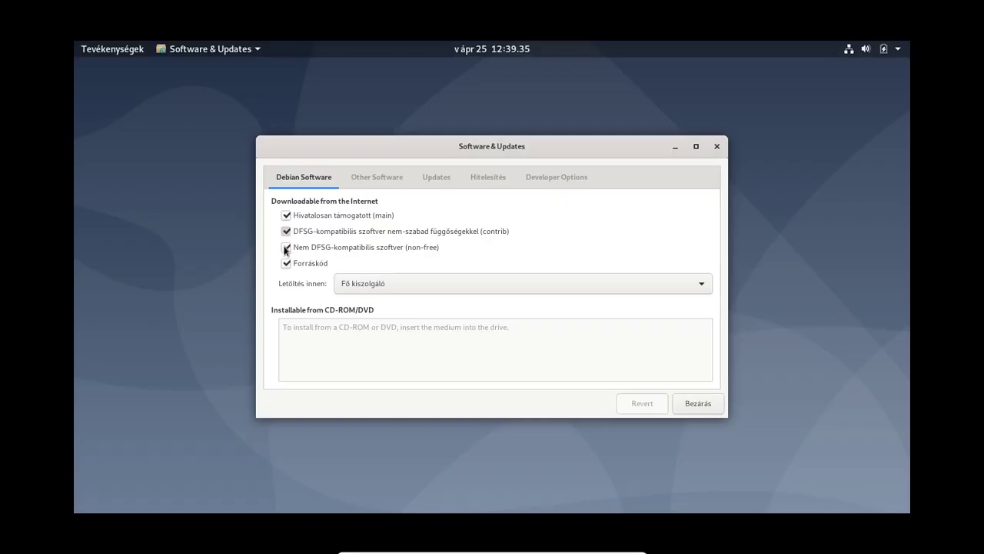
pyautogui.click(286, 248)
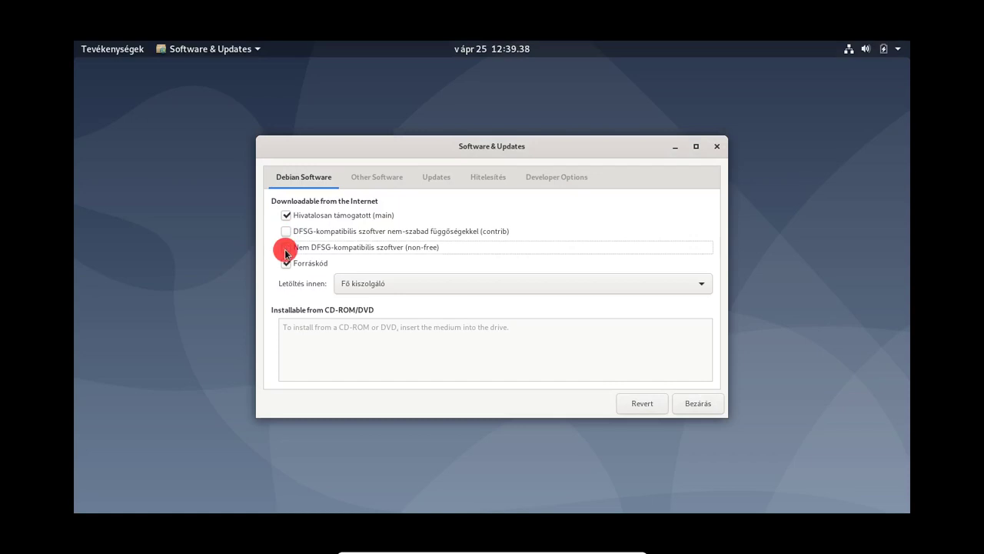
pyautogui.click(697, 403)
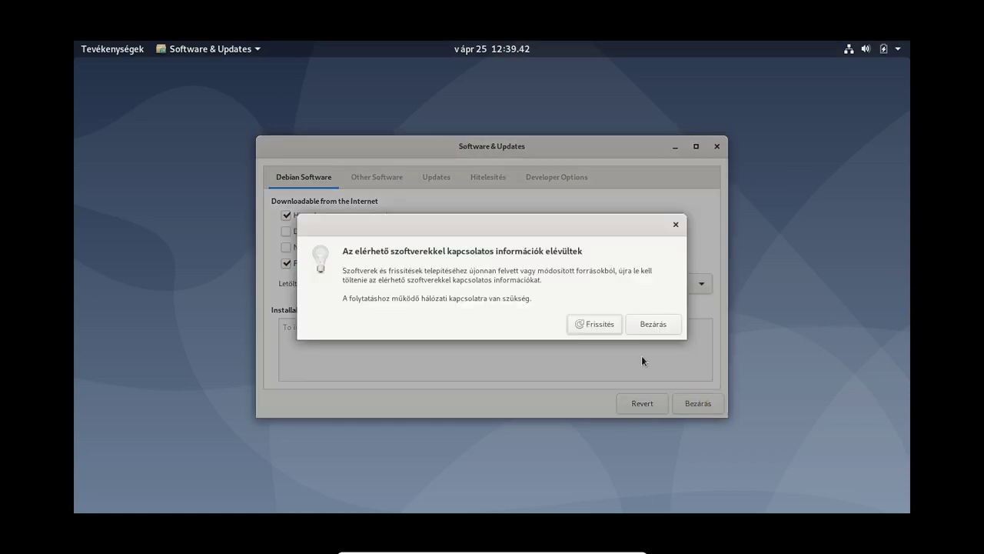
pyautogui.click(594, 325)
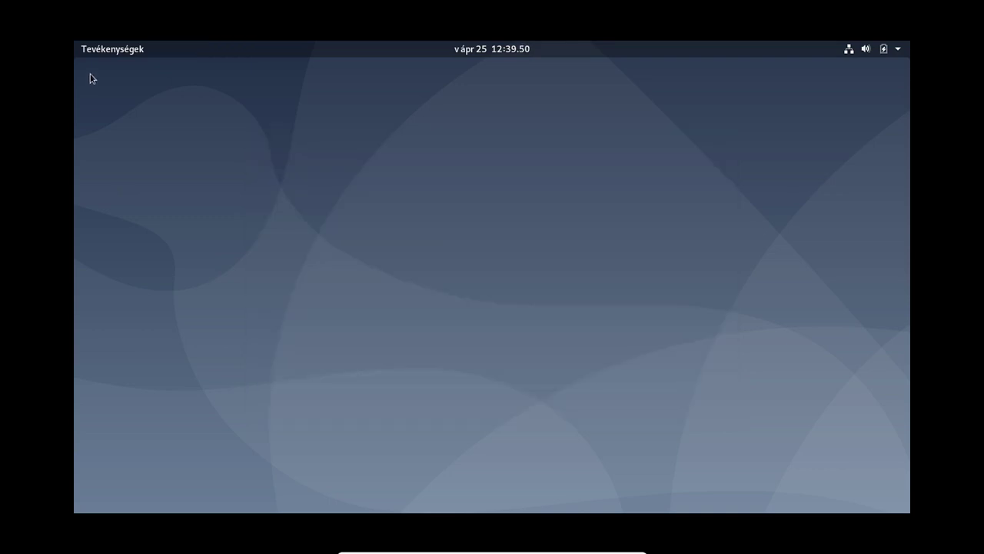
# Step: Open a new terminal and print /etc/apt/sources.list to confirm only main remains
pyautogui.click(92, 49)
pyautogui.click(113, 375)
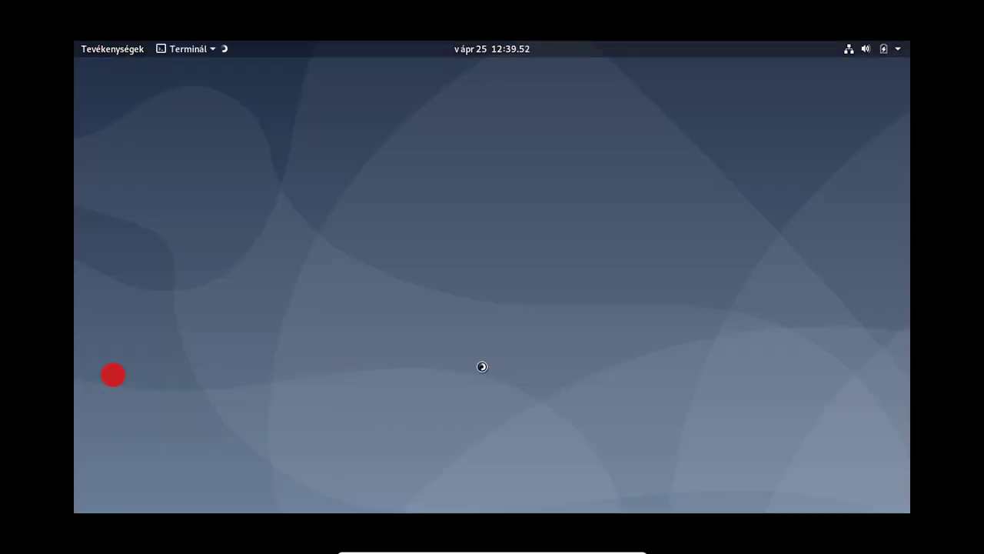
pyautogui.write('cat /etc/apt/sources.list')
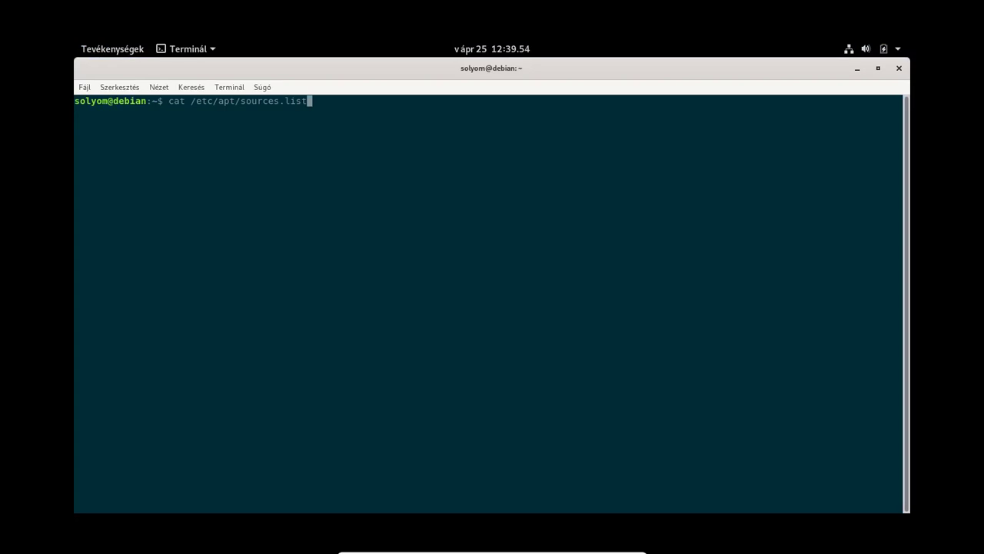
pyautogui.press('Return')
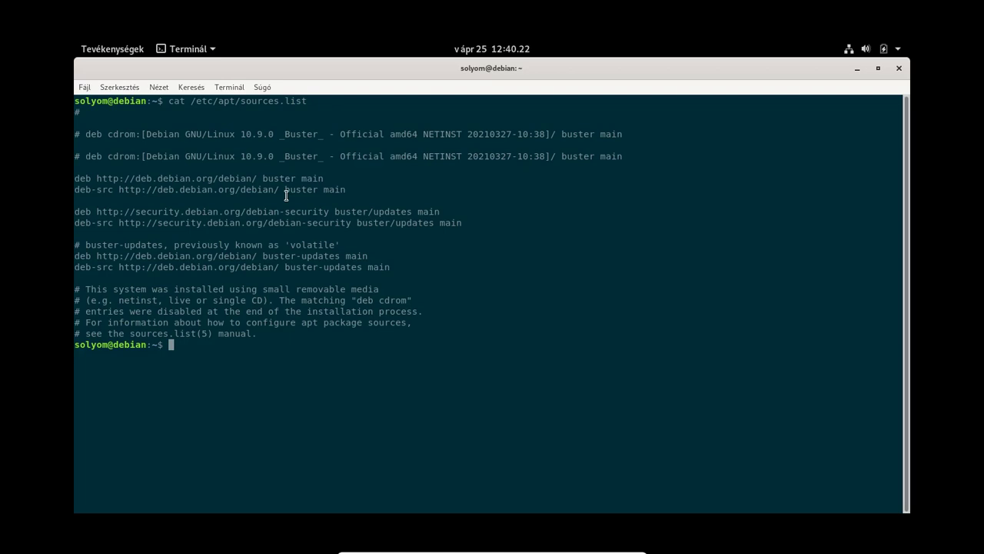
# Step: Become root with su -- and start the nano command for /etc/apt/sources.list
pyautogui.write('su --')
pyautogui.press('Return')
pyautogui.press('Return')
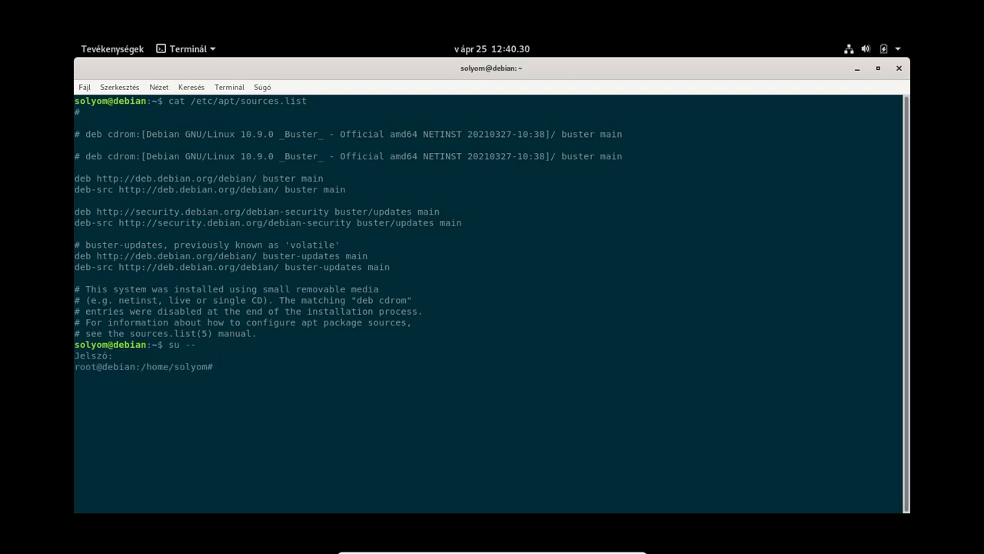
pyautogui.press('Return')
pyautogui.press('Return')
pyautogui.press('Return')
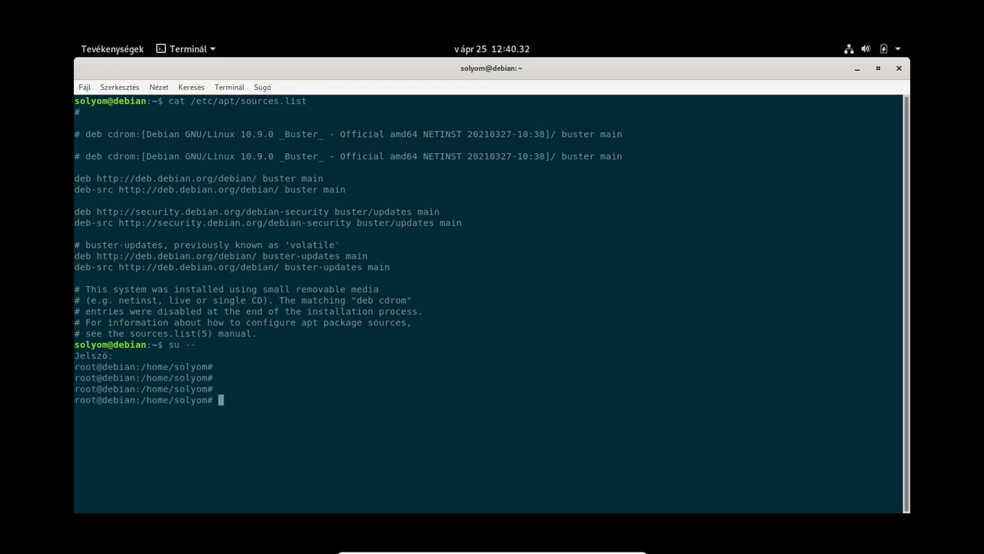
pyautogui.write('nano ')
pyautogui.write('/etc/a')
# Step: Open /etc/apt/sources.list in nano and delete the blank line between the cdrom entries
pyautogui.write('/s')
pyautogui.press('Tab')
pyautogui.press('Return')
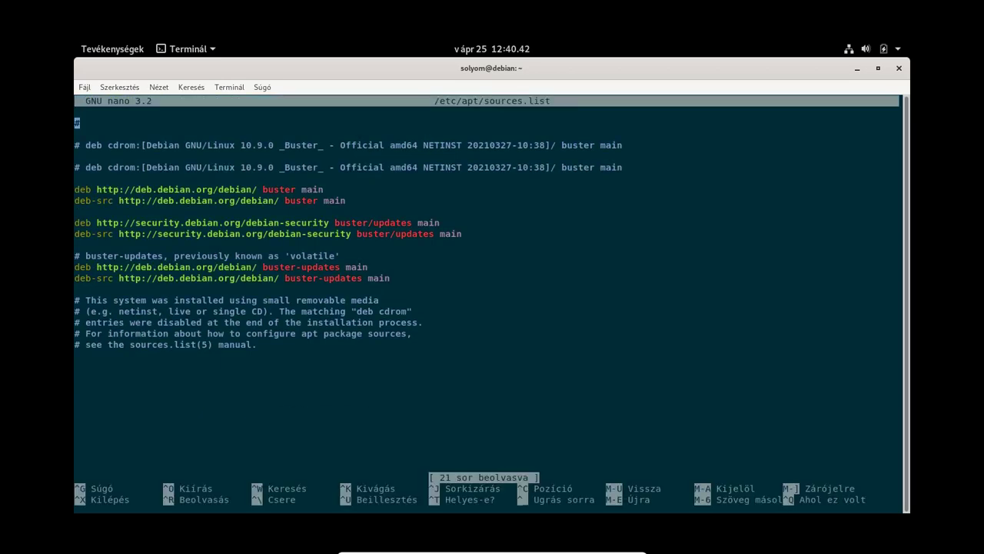
pyautogui.press('Down')
# Step: Replace buster with unstable on the main deb and deb-src lines
pyautogui.press('Down')
pyautogui.press('Down')
pyautogui.press('Down')
pyautogui.press('Right')
pyautogui.press('Right')
pyautogui.press('Right')
pyautogui.press('Right')
pyautogui.press('Right')
pyautogui.press('Right')
pyautogui.press('Right')
pyautogui.press('Right')
pyautogui.press('Right')
pyautogui.press('Right')
pyautogui.press('Right')
pyautogui.press('Right')
pyautogui.press('Right')
pyautogui.press('Right')
pyautogui.press('Right')
pyautogui.press('Right')
pyautogui.press('Right')
pyautogui.press('Right')
pyautogui.press('Right')
pyautogui.press('Right')
pyautogui.press('Up')
pyautogui.press('Delete')
pyautogui.press('Down')
pyautogui.press('Down')
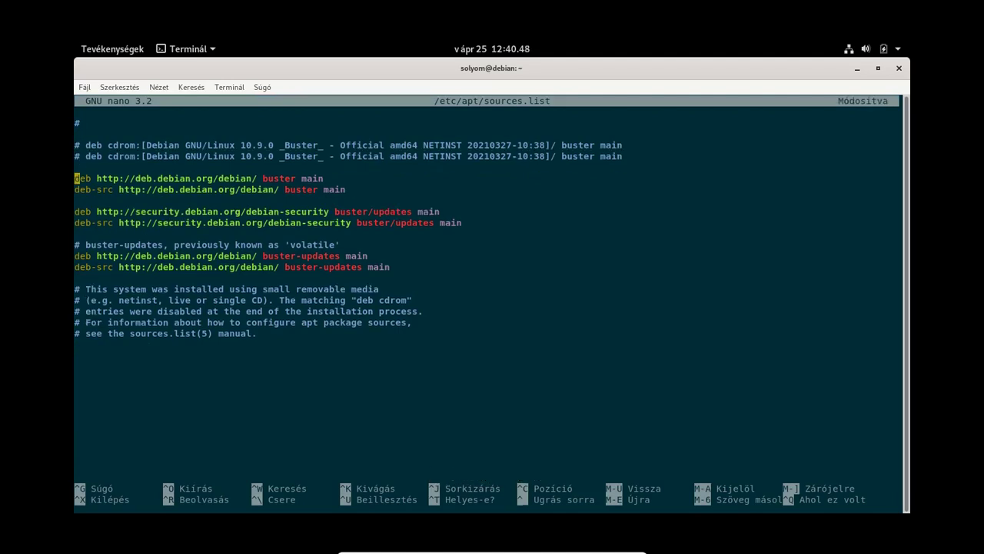
pyautogui.press('Right')
pyautogui.press('Right')
pyautogui.press('Right')
pyautogui.press('Right')
pyautogui.press('Right')
pyautogui.press('Right')
pyautogui.press('Right')
pyautogui.press('Right')
pyautogui.press('Right')
pyautogui.press('Right')
pyautogui.press('Right')
pyautogui.press('Right')
pyautogui.press('Right')
pyautogui.press('Right')
pyautogui.press('Right')
pyautogui.press('Right')
pyautogui.press('Right')
pyautogui.press('Right')
pyautogui.press('Right')
pyautogui.press('Right')
pyautogui.press('Right')
pyautogui.press('BackSpace')
pyautogui.press('BackSpace')
pyautogui.press('BackSpace')
pyautogui.press('BackSpace')
pyautogui.press('BackSpace')
pyautogui.press('BackSpace')
pyautogui.write('unstable')
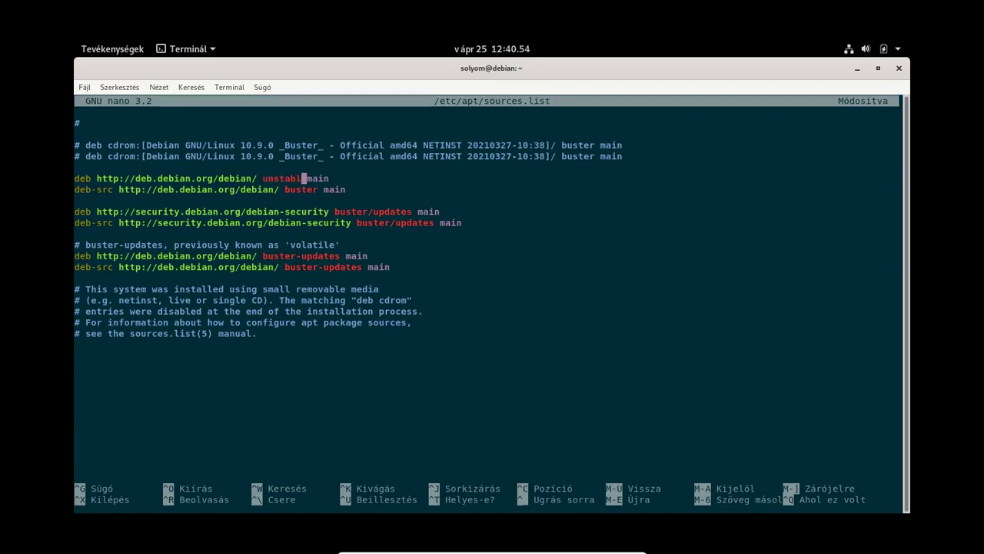
pyautogui.press('Left')
pyautogui.press('Down')
pyautogui.press('Right')
pyautogui.press('Right')
pyautogui.press('Right')
pyautogui.press('BackSpace')
pyautogui.press('BackSpace')
pyautogui.press('BackSpace')
pyautogui.press('BackSpace')
pyautogui.press('BackSpace')
pyautogui.press('BackSpace')
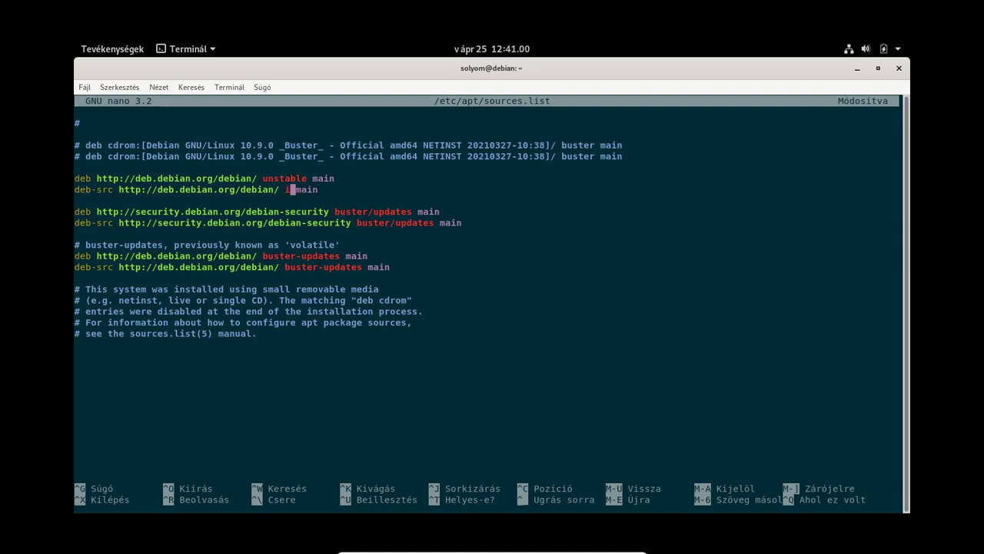
pyautogui.write('unstab')
pyautogui.write('le')
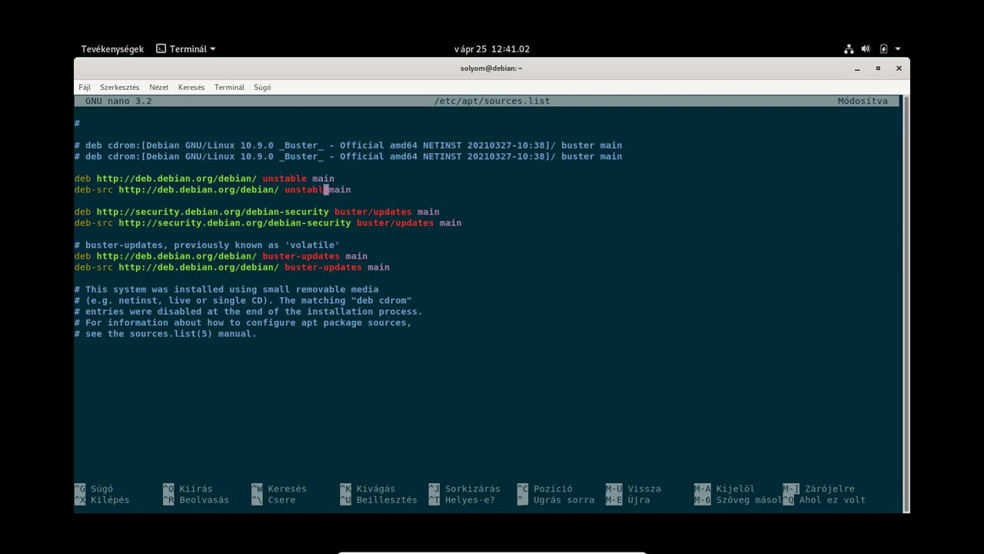
# Step: Save sources.list under its existing name and exit nano to the root shell
pyautogui.click(77, 200)
pyautogui.hotkey('ctrl', 'o')
pyautogui.press('Return')
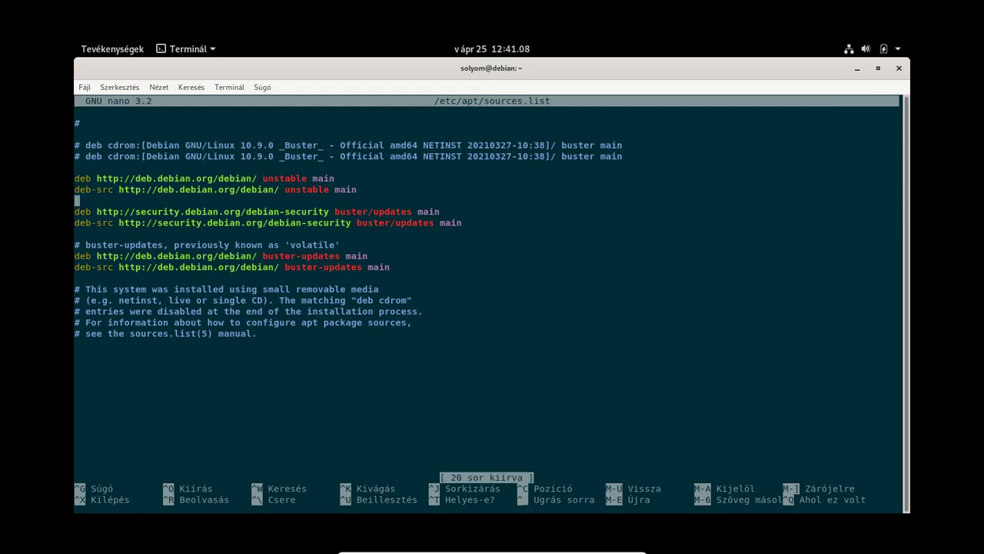
pyautogui.hotkey('ctrl', 'x')
# Step: Print /etc/apt/sources.list with cat, correcting the mistyped 'cauz' command
pyautogui.write('exit')
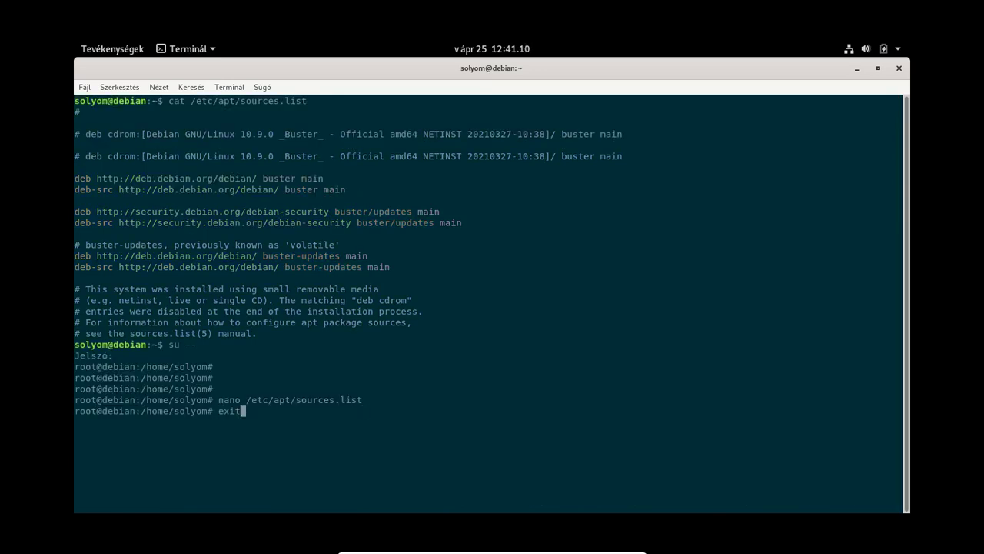
pyautogui.press('Up')
pyautogui.press('Up')
pyautogui.press('Up')
pyautogui.press('Down')
pyautogui.press('Down')
pyautogui.write('cauz /etc/apt/s')
pyautogui.press('Tab')
pyautogui.press('Return')
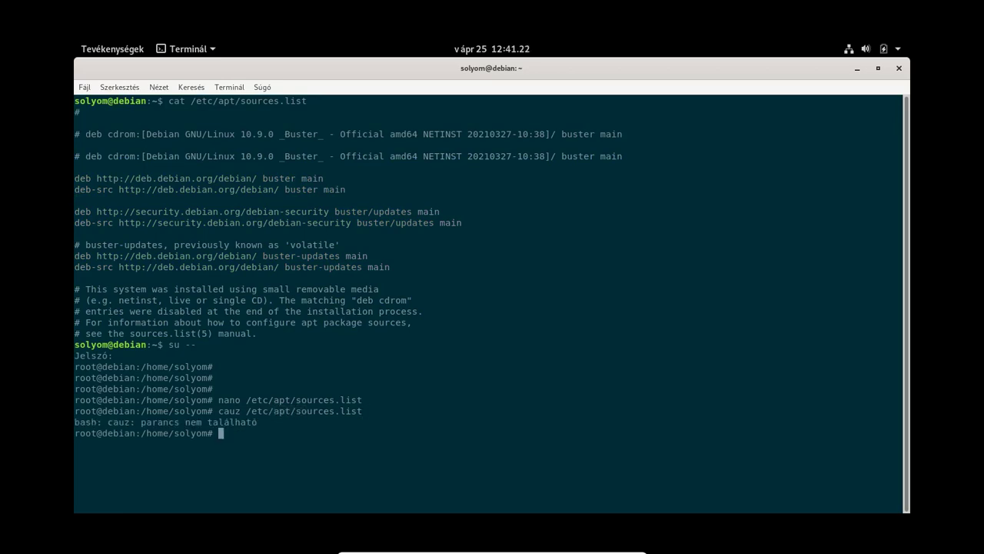
pyautogui.press('Up')
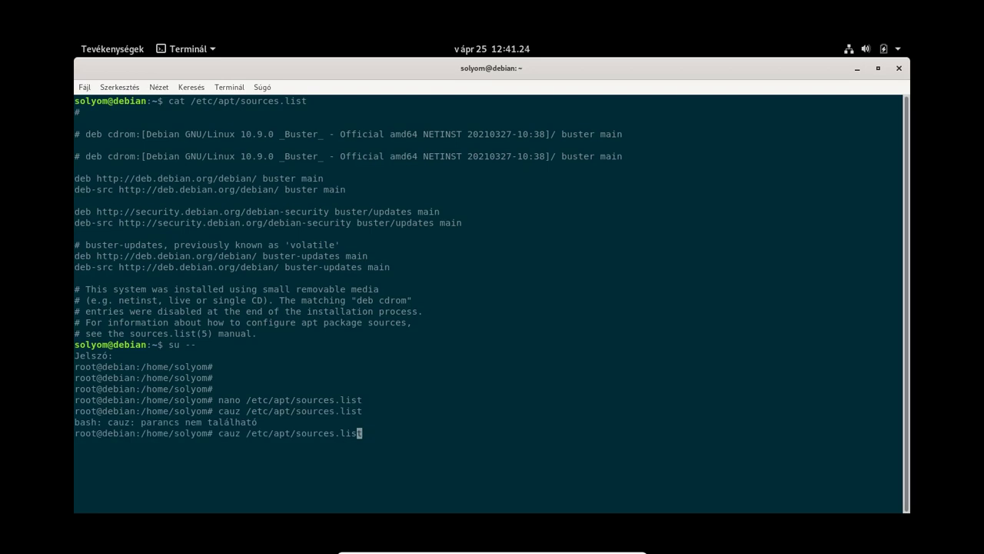
pyautogui.press('Left')
pyautogui.press('Left')
pyautogui.press('Left')
pyautogui.press('Left')
pyautogui.press('Left')
pyautogui.press('Left')
pyautogui.press('Left')
pyautogui.press('Left')
pyautogui.press('Left')
pyautogui.press('Left')
pyautogui.press('Left')
pyautogui.press('Left')
pyautogui.press('Left')
pyautogui.press('Left')
pyautogui.press('Left')
pyautogui.press('Left')
pyautogui.press('Left')
pyautogui.press('Left')
pyautogui.press('Left')
pyautogui.press('Left')
pyautogui.press('Left')
pyautogui.press('Left')
pyautogui.press('BackSpace')
pyautogui.press('BackSpace')
pyautogui.write('t')
pyautogui.press('Return')
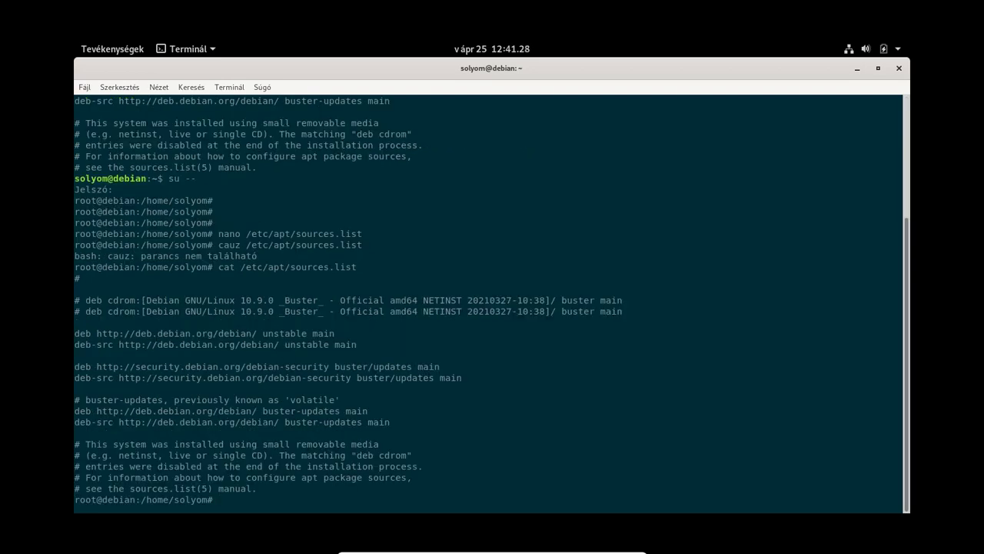
# Step: Check the unstable entries in the output, then clear the terminal screen
pyautogui.scroll(2, 340, 433)
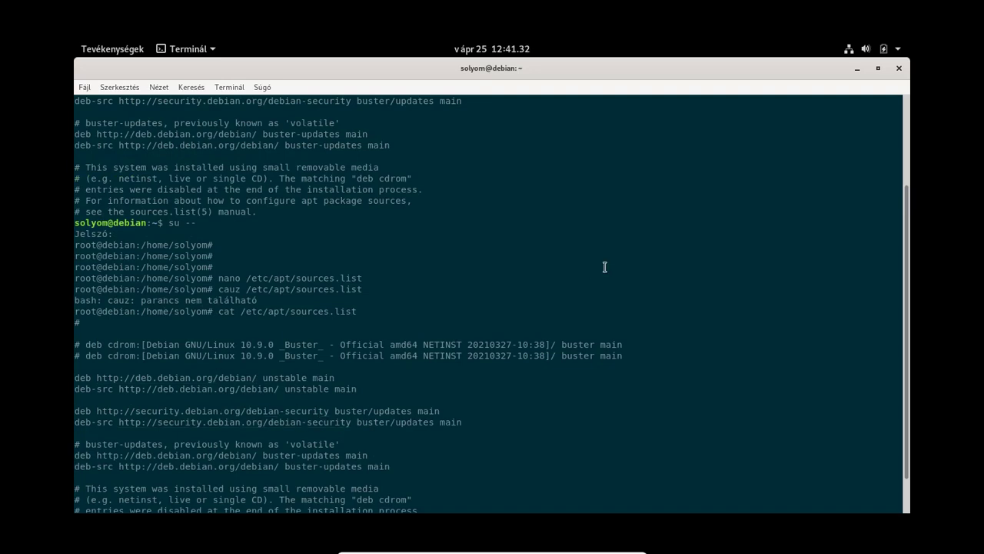
pyautogui.press('Return')
pyautogui.press('Return')
pyautogui.press('Return')
pyautogui.press('Return')
pyautogui.press('Return')
pyautogui.press('Return')
pyautogui.press('Return')
pyautogui.press('Return')
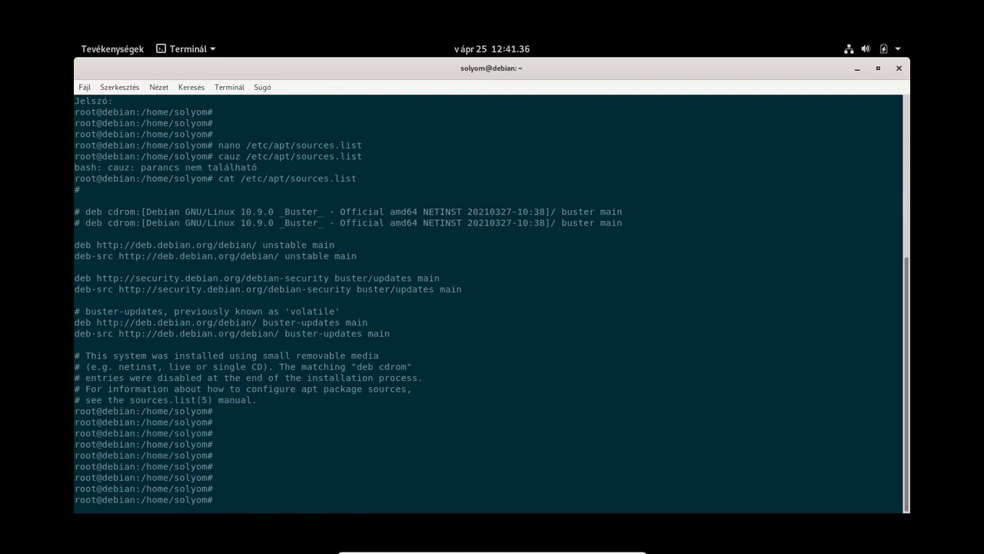
pyautogui.write('clear')
pyautogui.press('Return')
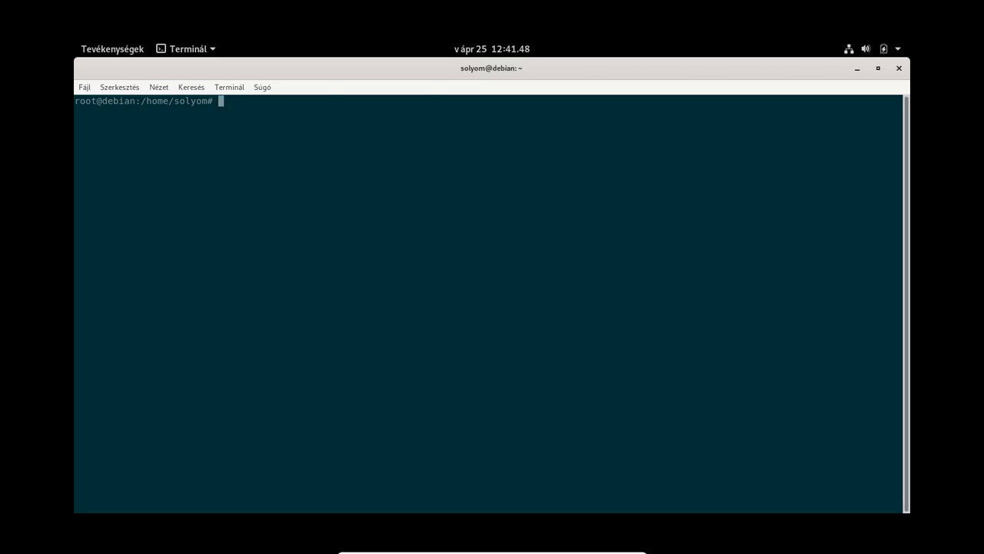
# Step: Run apt update as root to fetch the unstable package lists, showing 1389 upgradable packages
pyautogui.write('apt update')
pyautogui.press('Return')
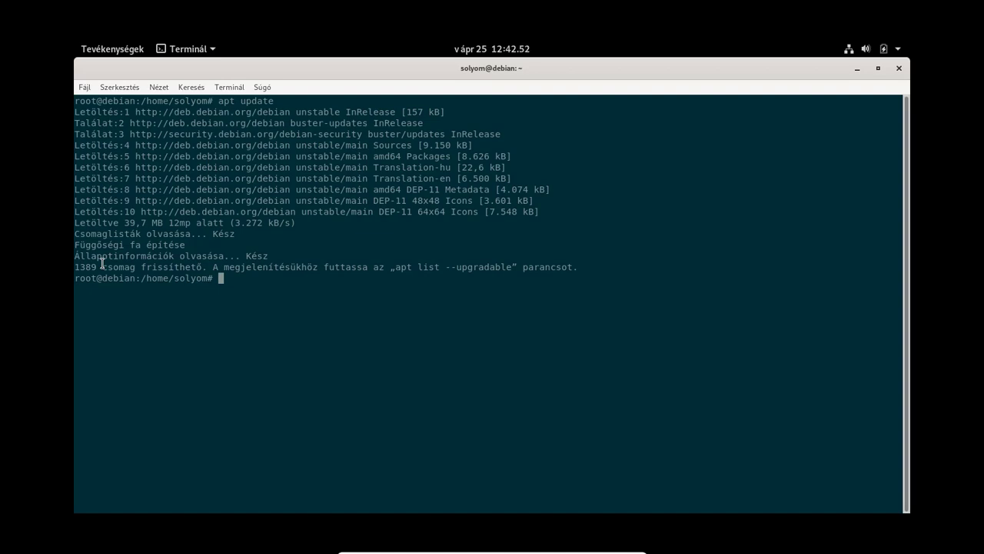
# Step: Run apt full-upgrade, planning 1383 upgrades, 225 new installs and 23 removals (1.020 MB)
pyautogui.write('apz')
pyautogui.press('BackSpace')
pyautogui.write('t u')
pyautogui.press('BackSpace')
pyautogui.write('full-upgrade')
pyautogui.press('Return')
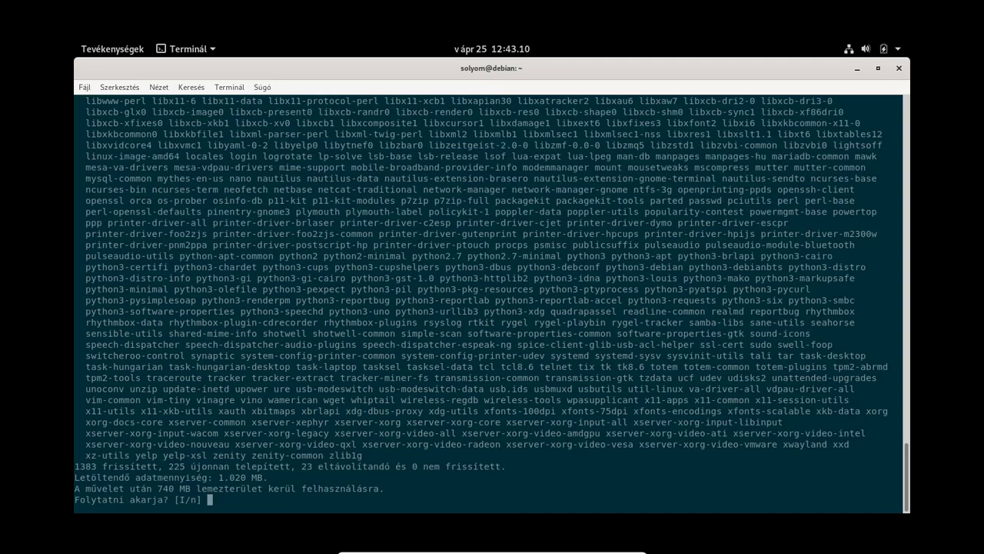
# Step: Accept the upgrade at the [I/n] prompt so all 1608 packages download
pyautogui.press('Return')
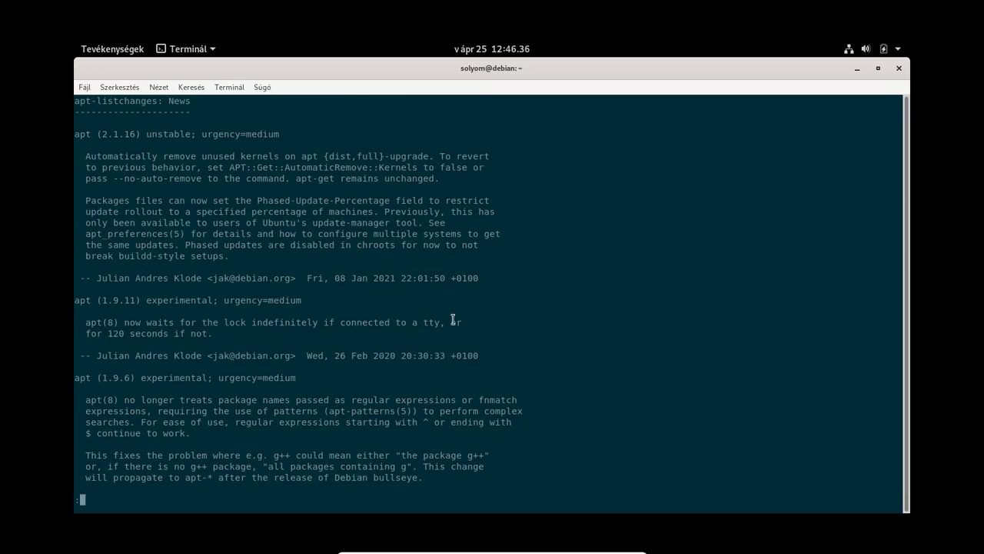
# Step: Close the apt news pager and choose <Yes> so libc6 restarts services automatically
pyautogui.scroll(-7, 206, 252)
pyautogui.scroll(7, 207, 252)
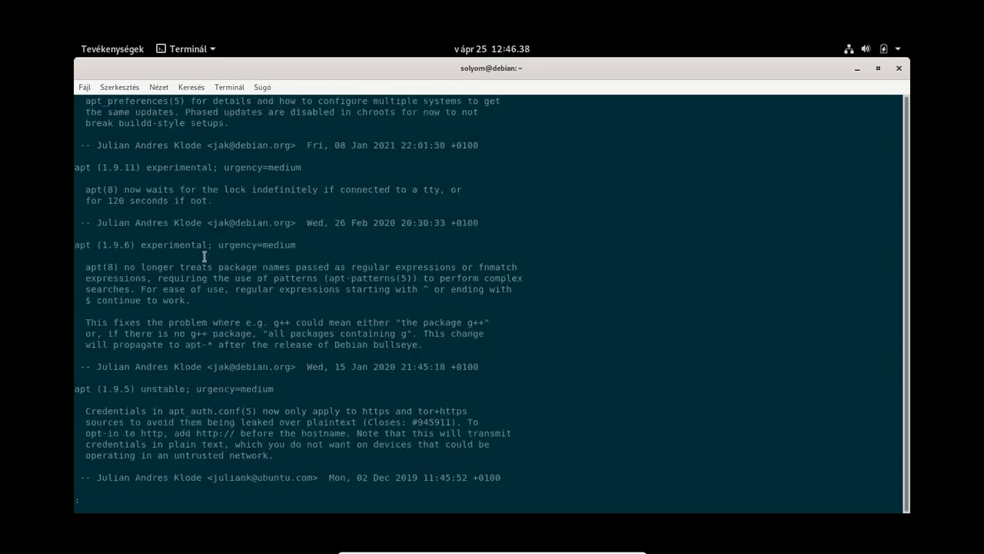
pyautogui.press('q')
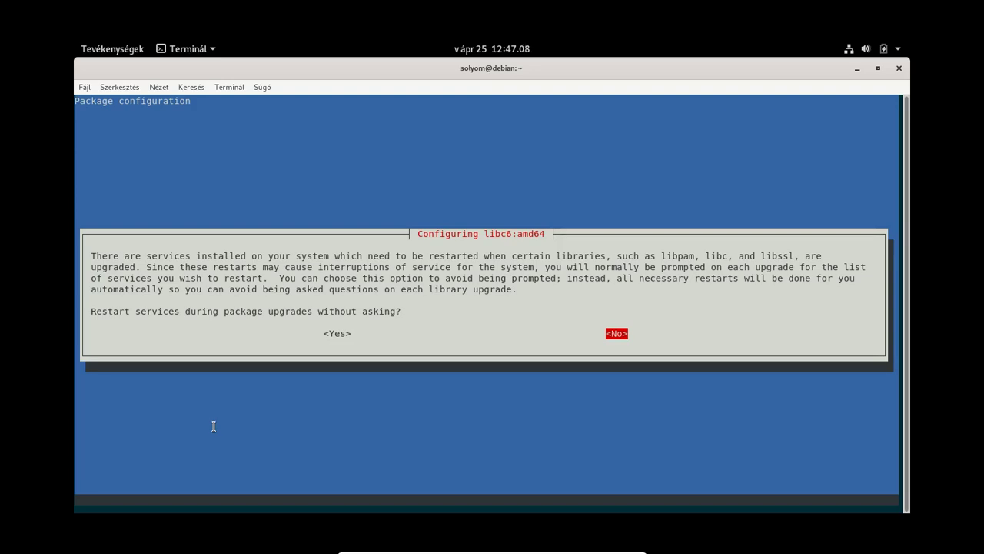
pyautogui.press('Left')
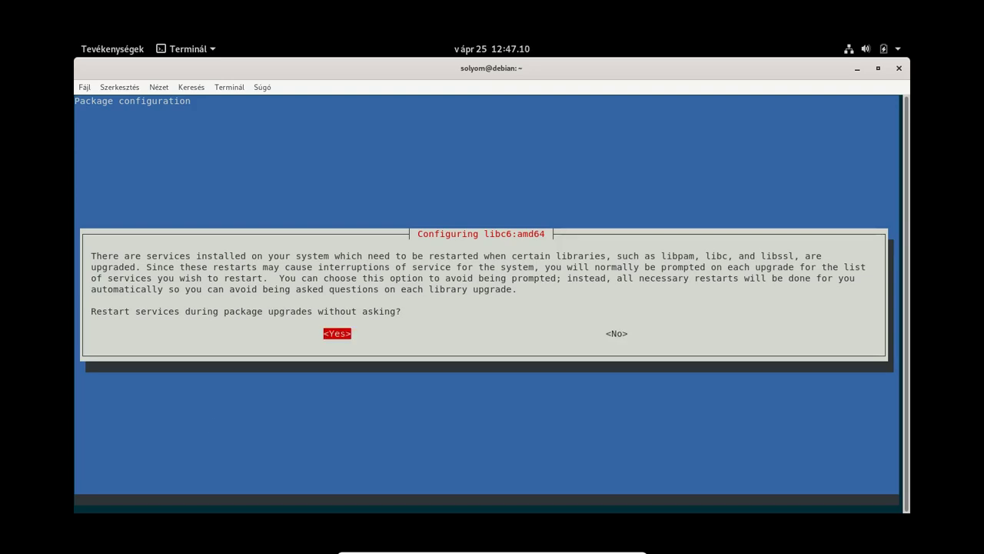
pyautogui.press('Return')
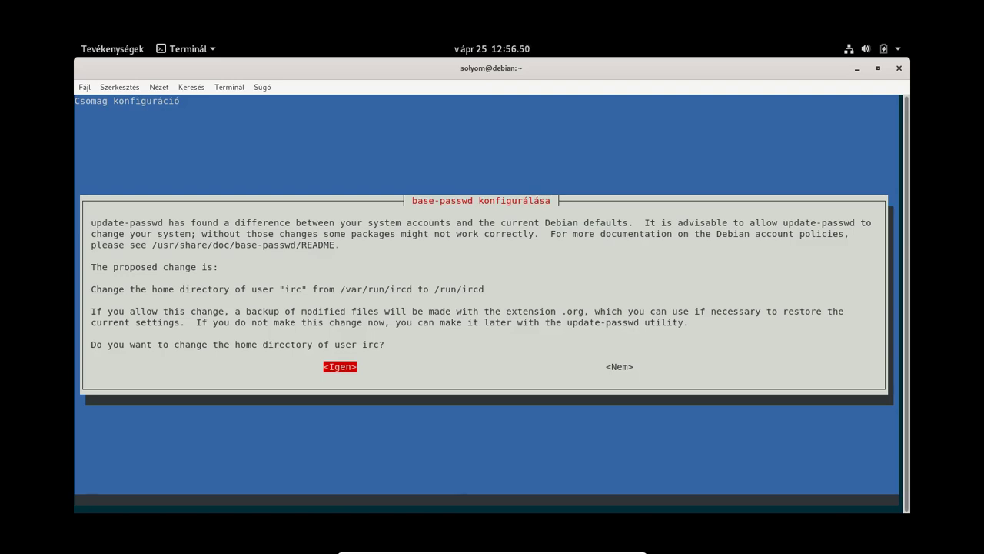
# Step: Accept <Igen> in base-passwd to move user irc's home directory to /run/ircd
pyautogui.press('Return')
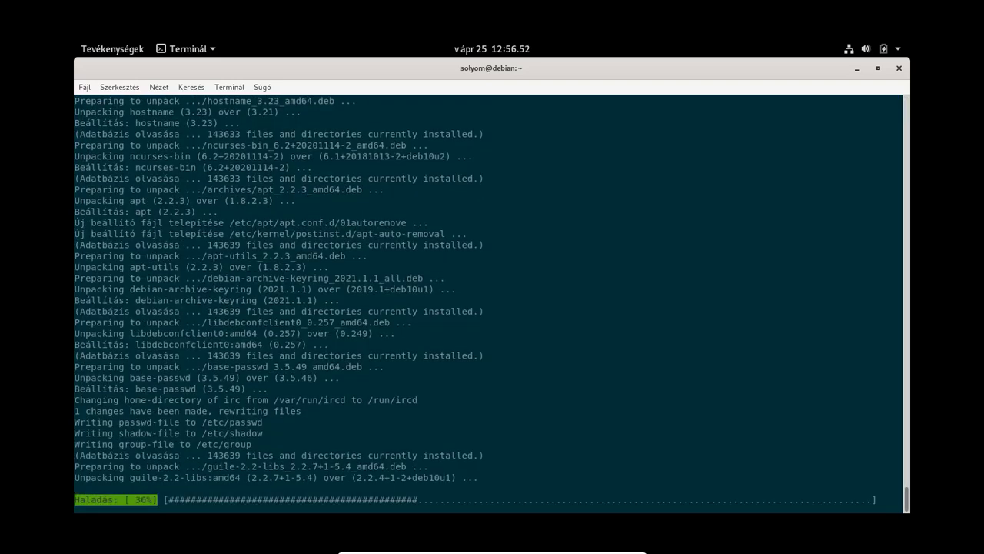
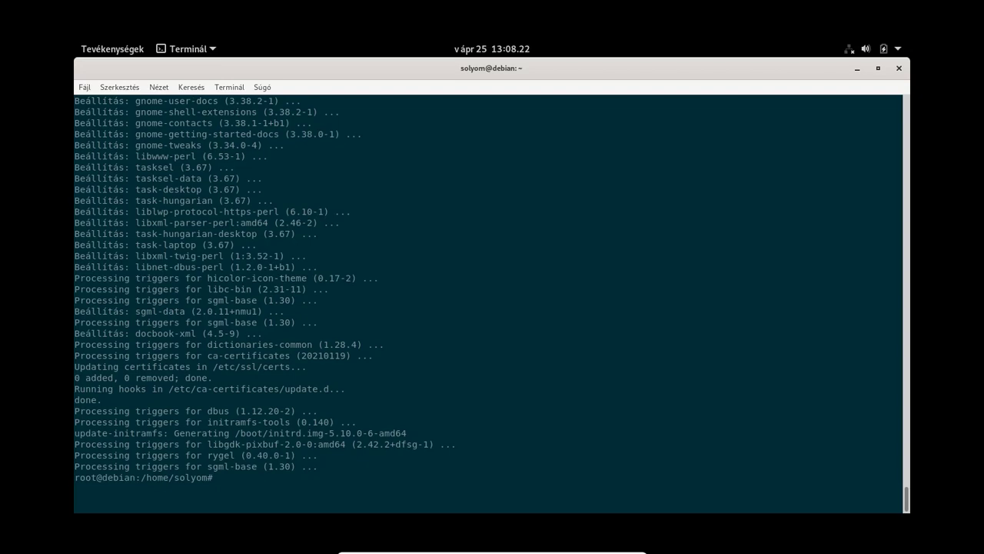
# Step: Exit the root shell and close the old terminal session
pyautogui.press('Return')
pyautogui.press('Return')
pyautogui.press('Return')
pyautogui.press('Return')
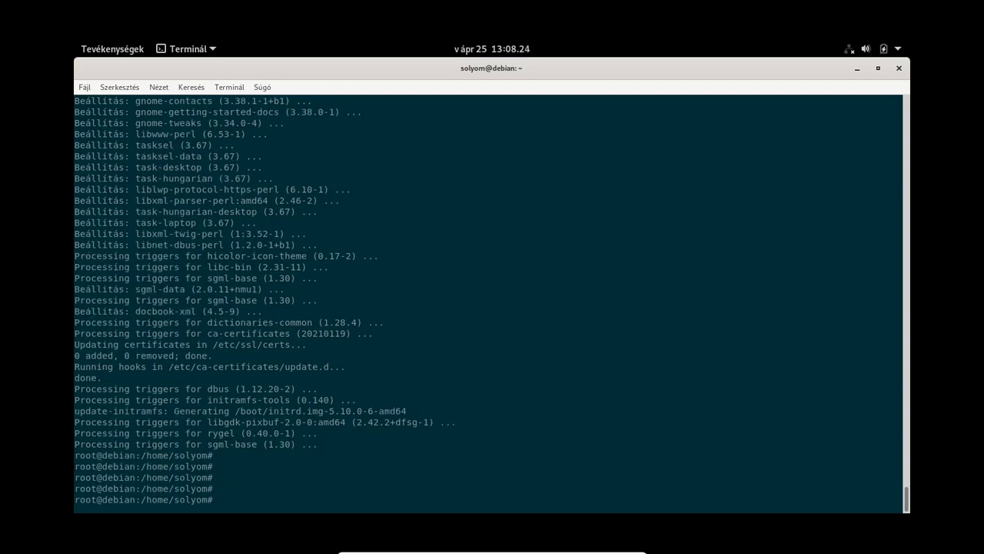
pyautogui.write('exit')
pyautogui.press('Return')
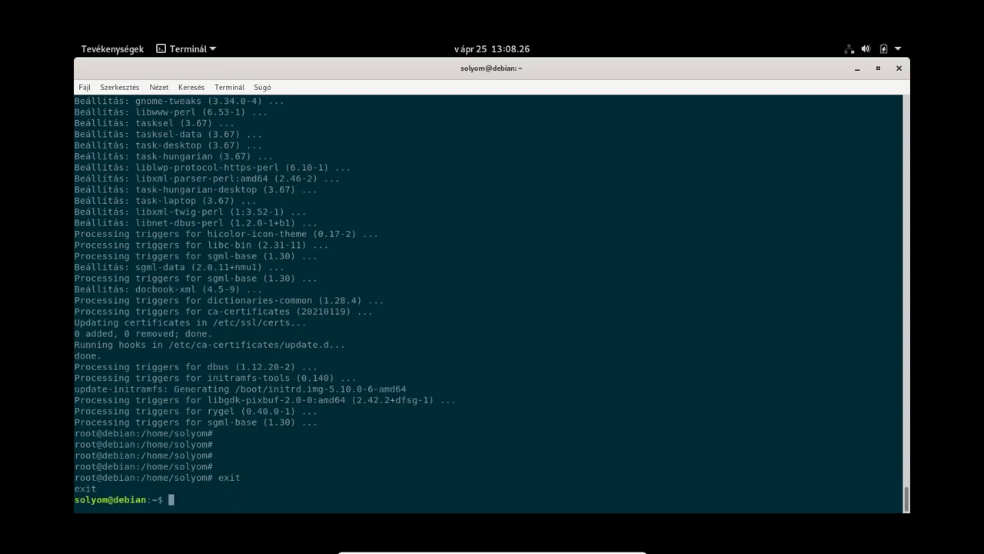
pyautogui.write('exit')
pyautogui.press('Return')
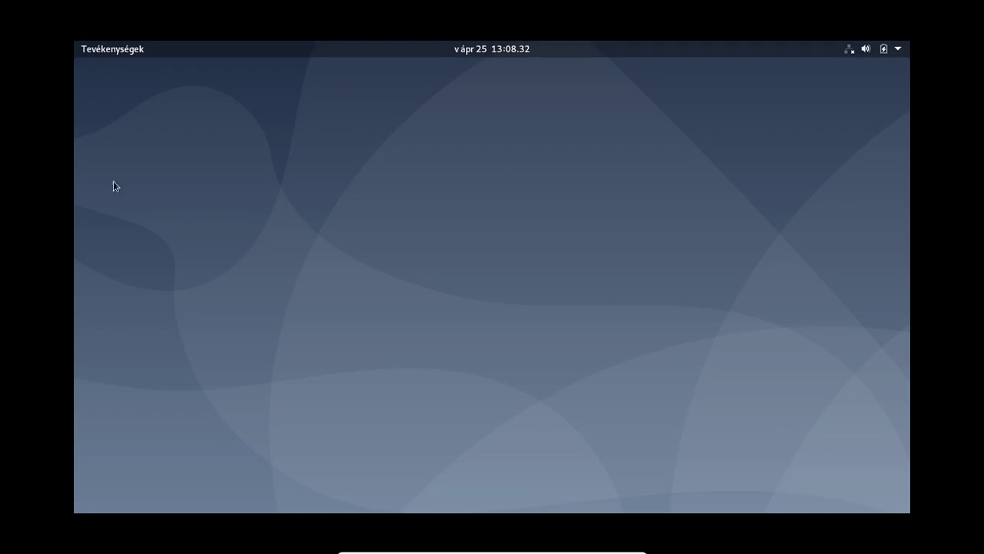
# Step: Open a fresh terminal and switch to root with su --
pyautogui.click(108, 49)
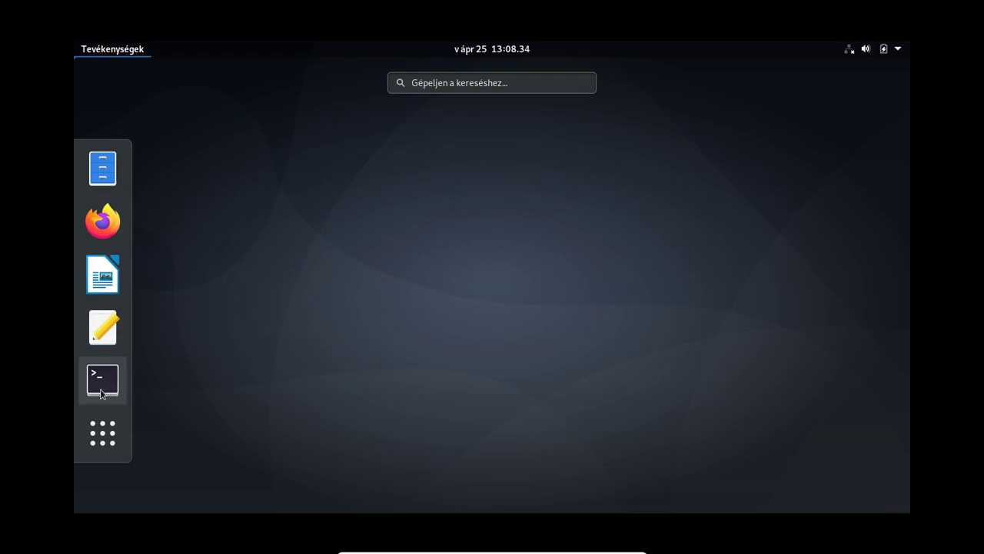
pyautogui.click(103, 382)
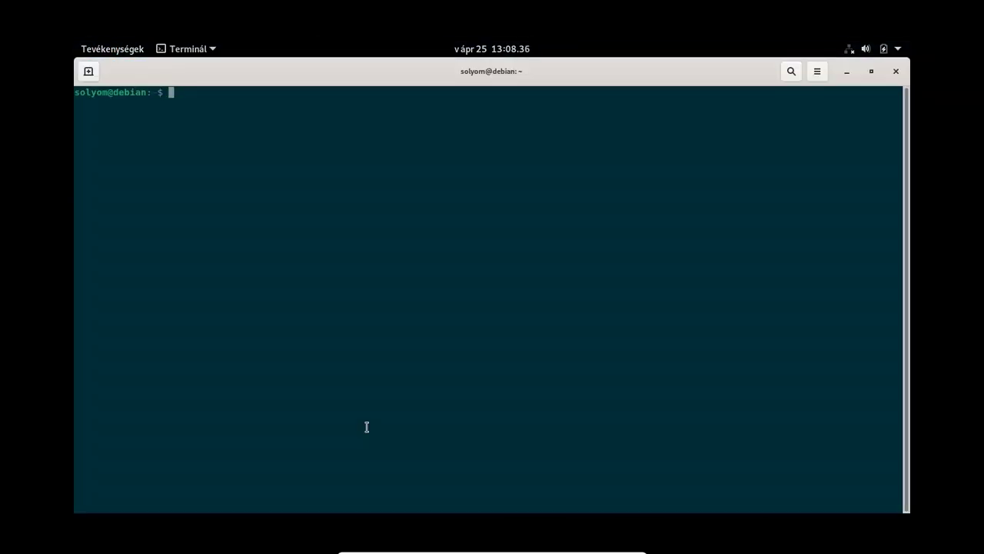
pyautogui.write('su --')
pyautogui.press('Return')
pyautogui.press('Return')
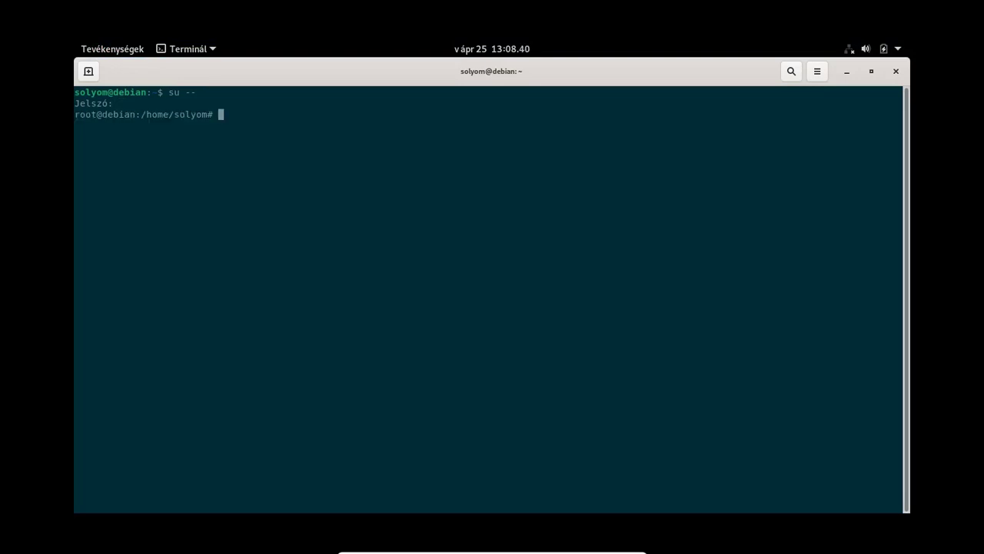
# Step: Run apt autoremove --purge and confirm removing the 112 packages
pyautogui.write('apz autoremove --purge')
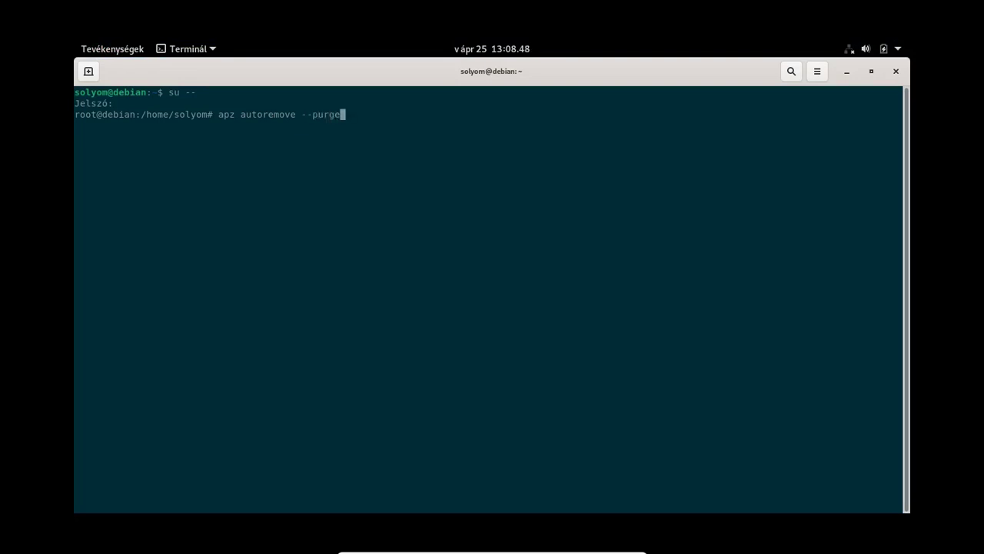
pyautogui.press('Left')
pyautogui.press('Left')
pyautogui.press('Left')
pyautogui.press('Left')
pyautogui.press('Left')
pyautogui.press('Left')
pyautogui.press('Left')
pyautogui.press('Left')
pyautogui.press('Left')
pyautogui.press('Left')
pyautogui.press('Left')
pyautogui.press('Left')
pyautogui.press('Left')
pyautogui.press('Left')
pyautogui.press('Left')
pyautogui.press('Left')
pyautogui.press('Left')
pyautogui.press('Left')
pyautogui.press('Left')
pyautogui.press('Left')
pyautogui.press('Delete')
pyautogui.write('t')
pyautogui.press('Return')
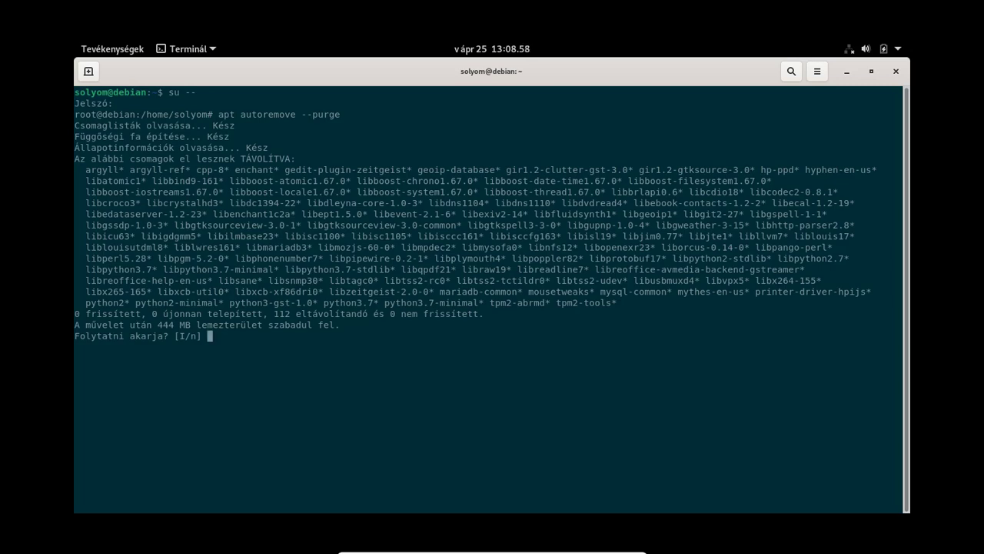
pyautogui.press('Return')
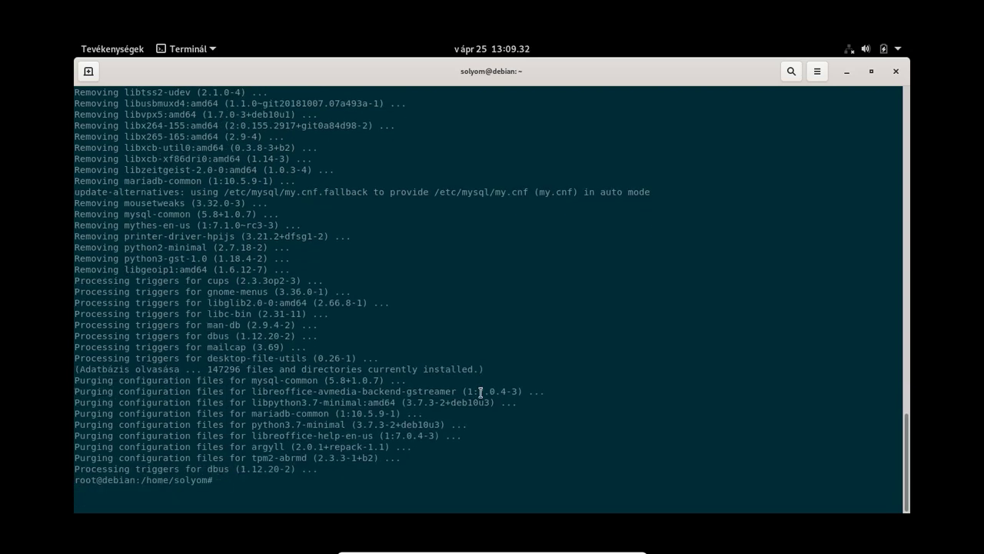
# Step: Leave the root shell and close the terminal
pyautogui.press('Return')
pyautogui.press('Return')
pyautogui.press('Return')
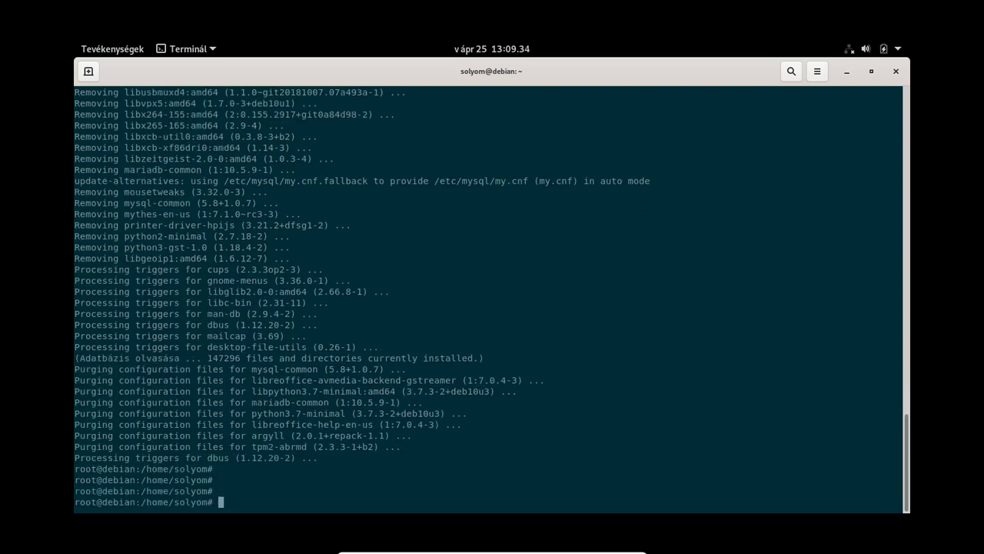
pyautogui.write('exit')
pyautogui.press('Return')
pyautogui.write('exit')
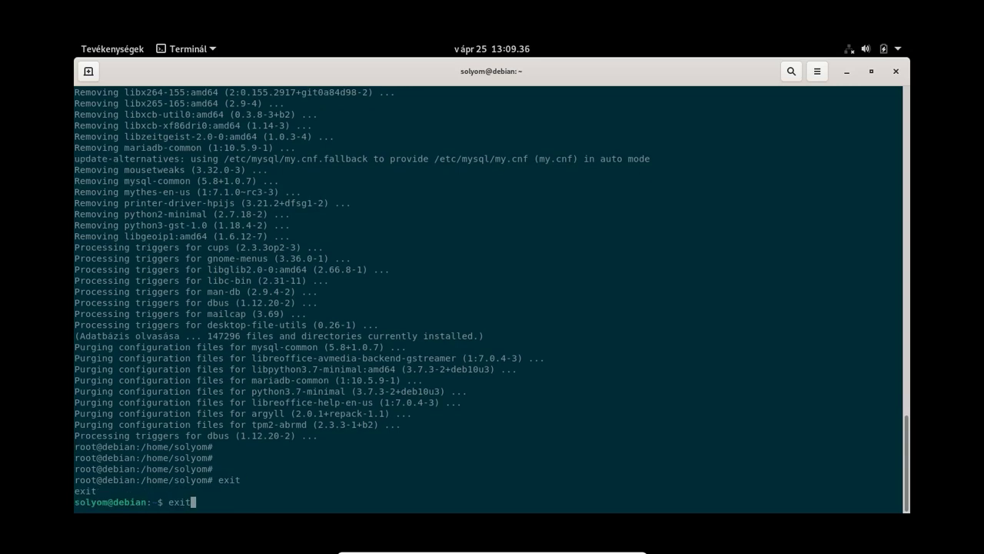
pyautogui.press('Return')
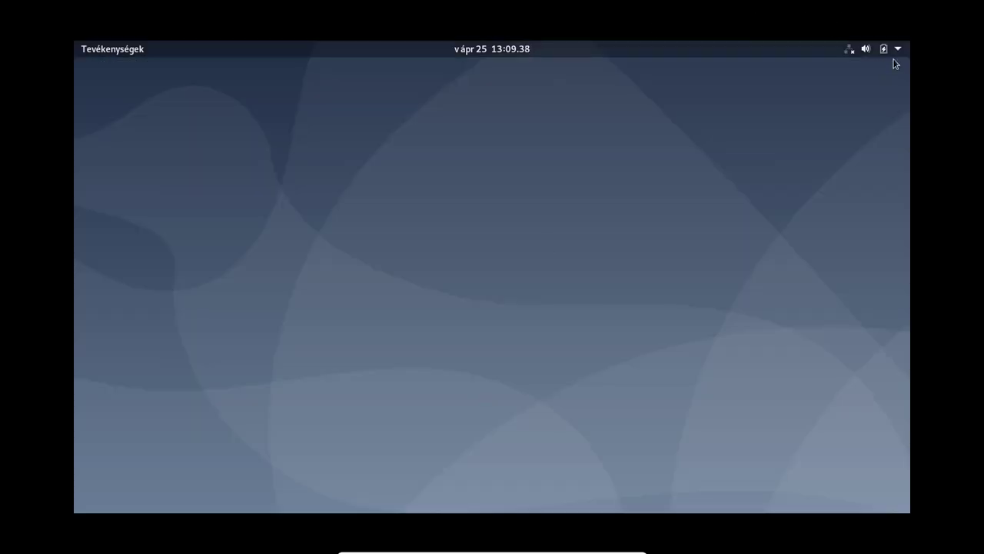
# Step: Power off the Debian system with Kikapcsolás from the top-bar system menu
pyautogui.click(896, 51)
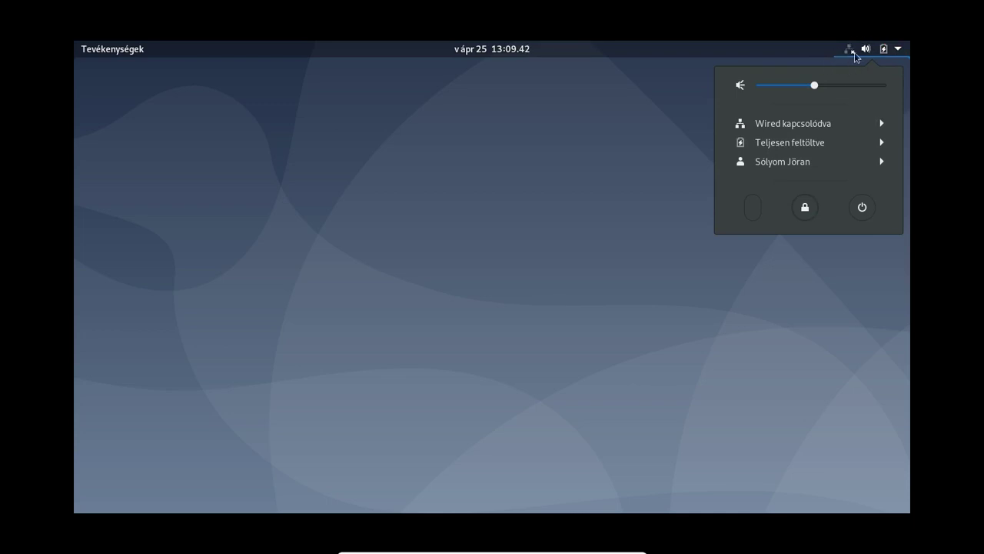
pyautogui.click(859, 206)
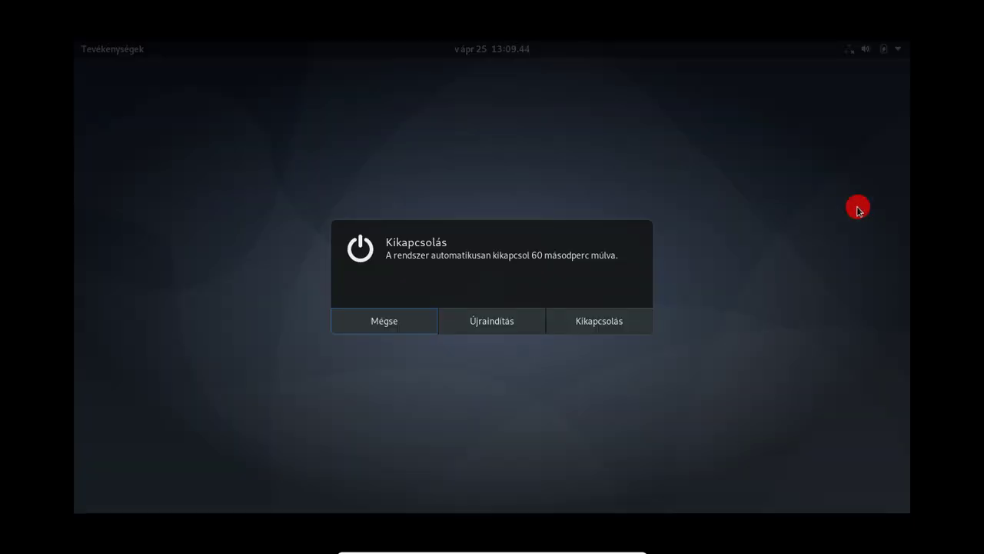
pyautogui.click(597, 326)
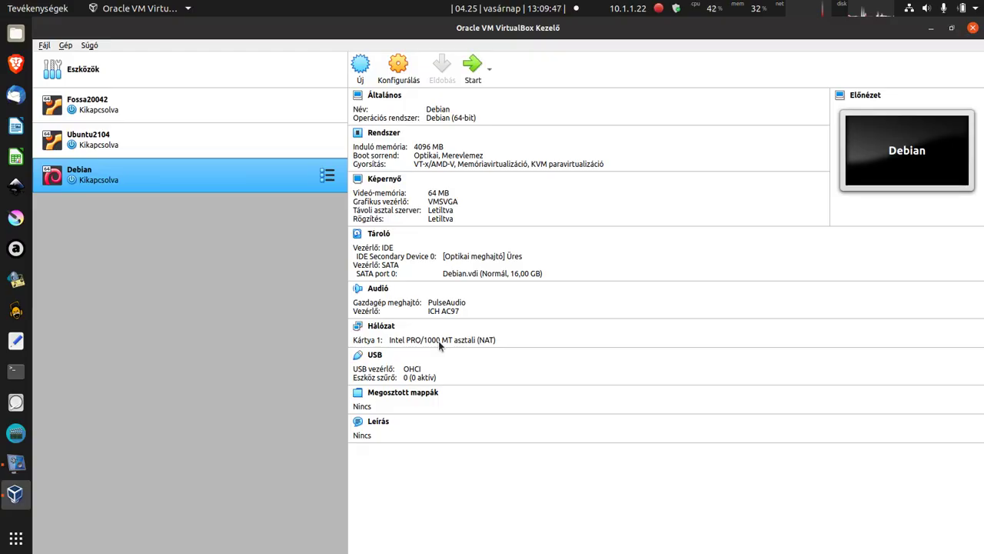
# Step: Select the Debian VM in VirtualBox Manager and start it
pyautogui.click(246, 176)
pyautogui.click(474, 69)
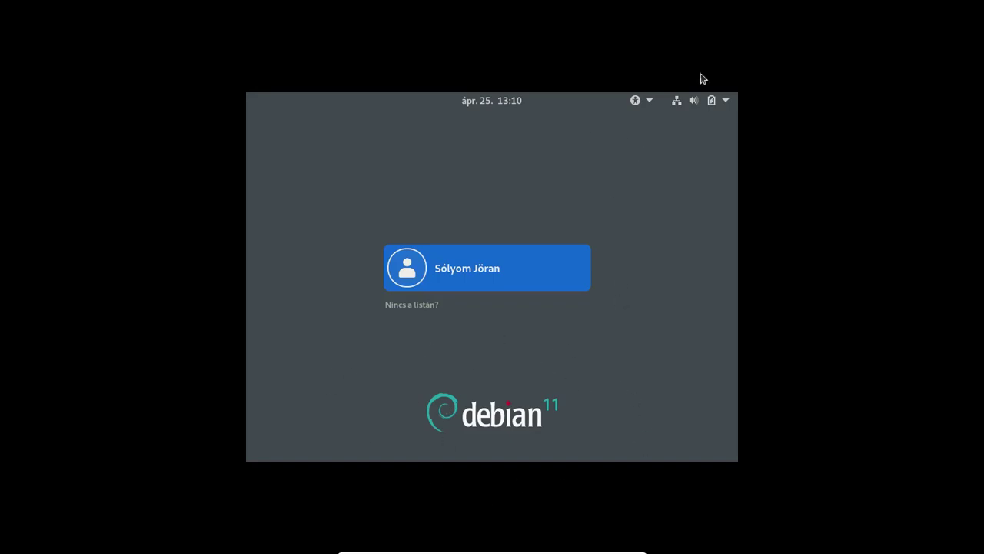
# Step: Pick the standard GNOME session at the login screen and sign in with the account password
pyautogui.click(725, 102)
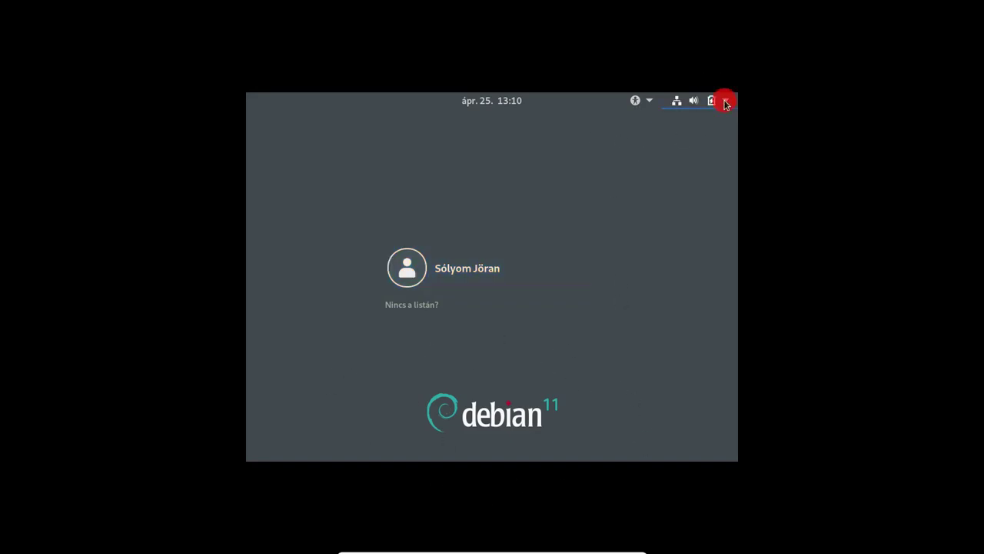
pyautogui.click(632, 294)
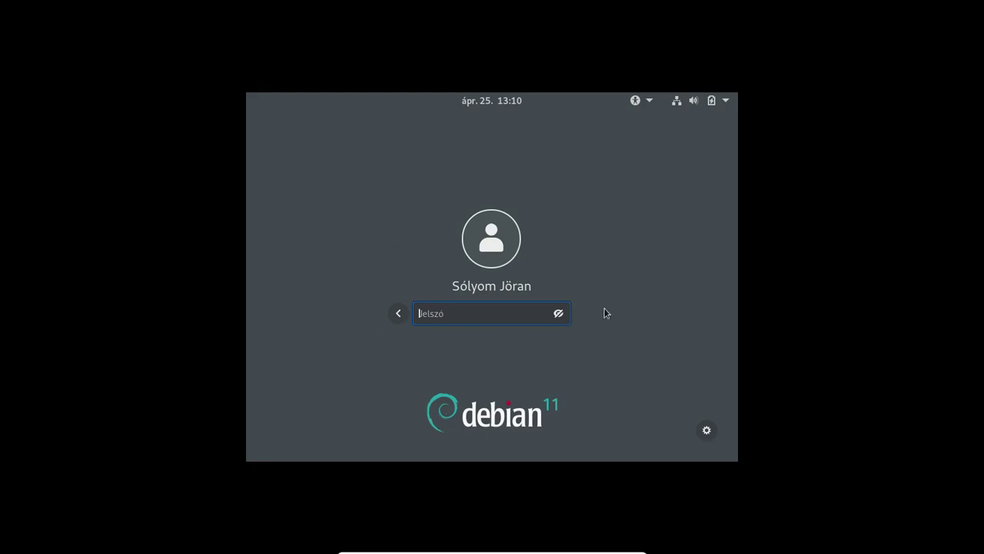
pyautogui.click(707, 430)
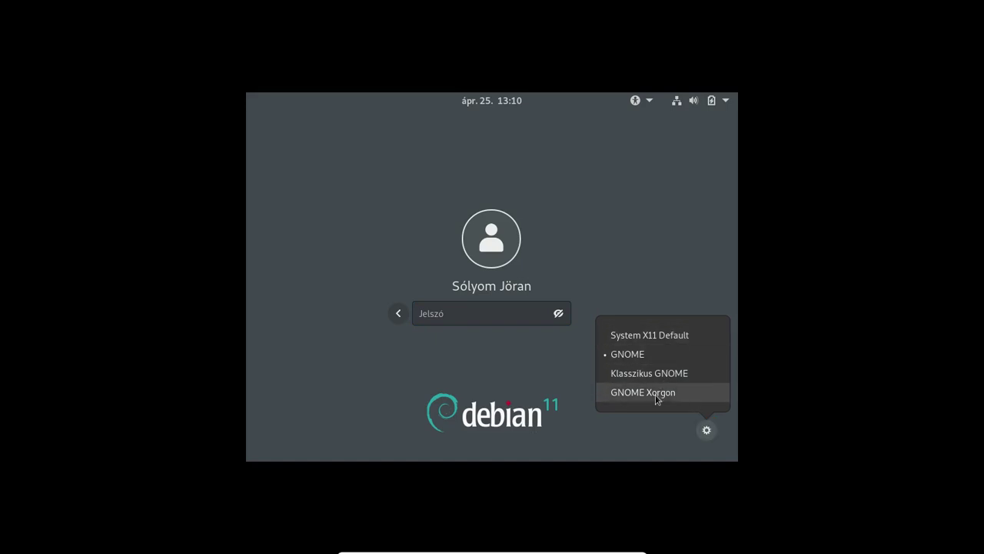
pyautogui.click(616, 356)
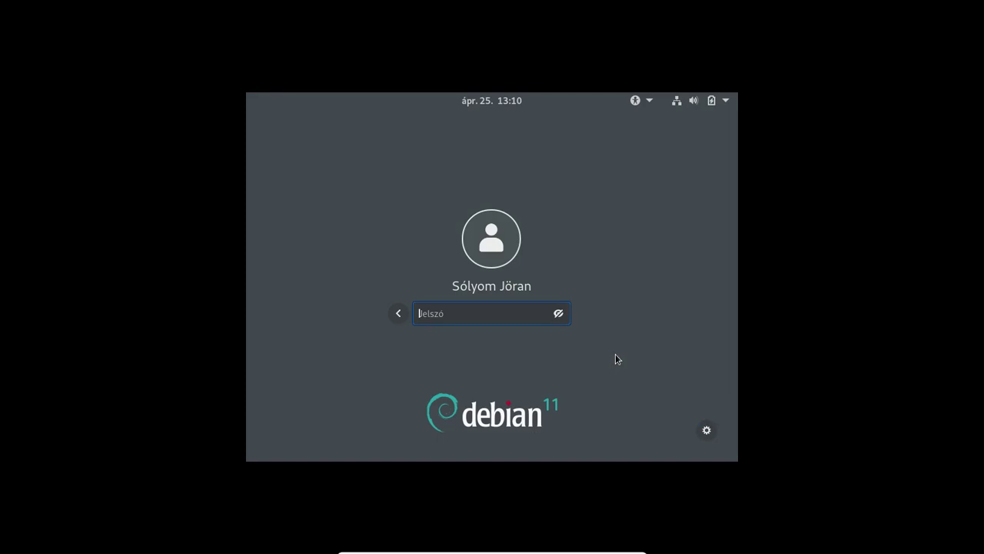
pyautogui.write('•')
pyautogui.press('Return')
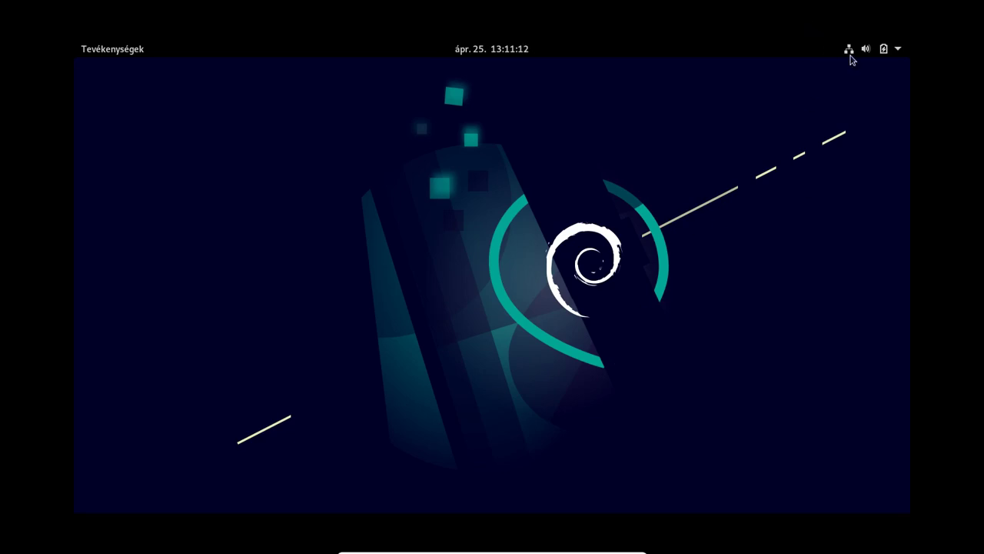
# Step: Open a new terminal and run neofetch to show the system information
pyautogui.click(851, 56)
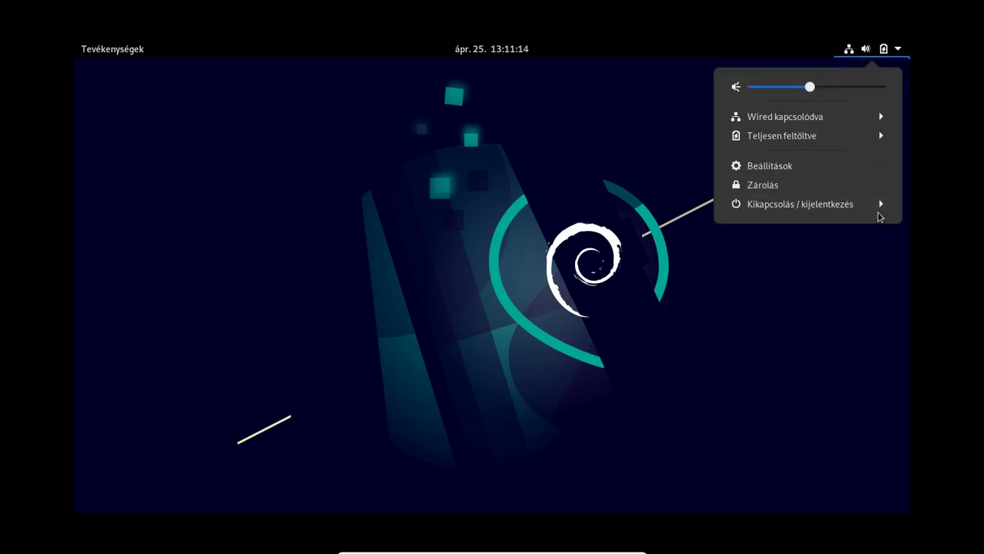
pyautogui.click(879, 206)
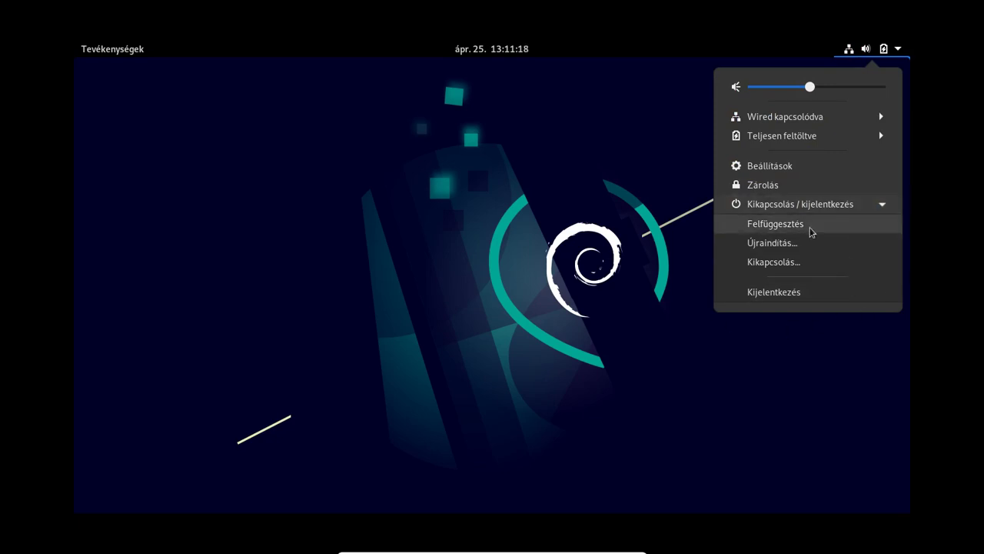
pyautogui.click(267, 199)
pyautogui.click(100, 48)
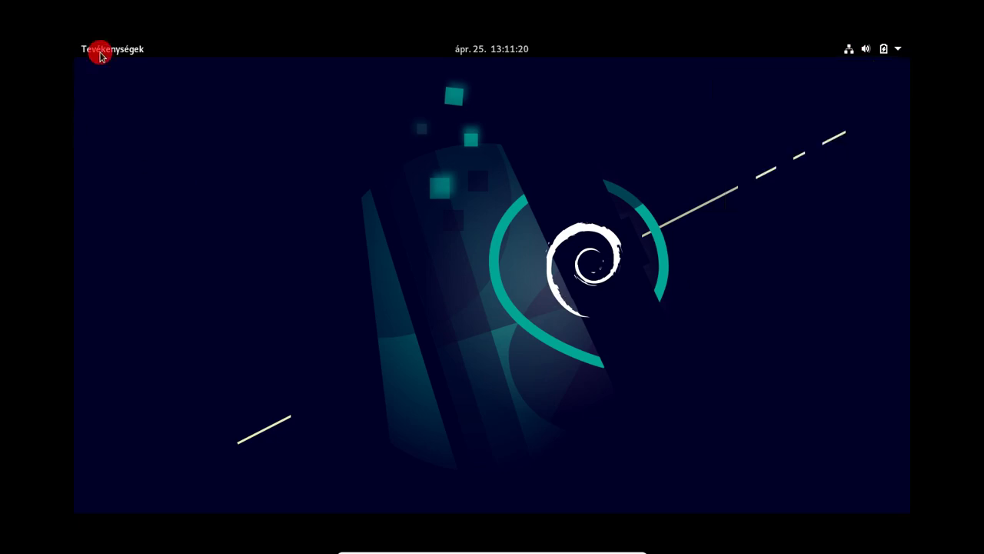
pyautogui.click(114, 392)
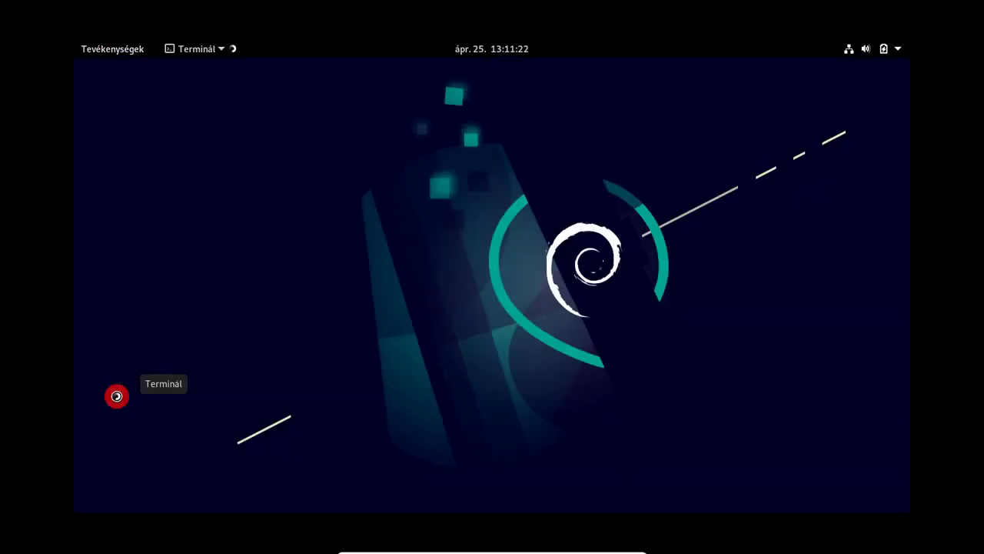
pyautogui.write('ne')
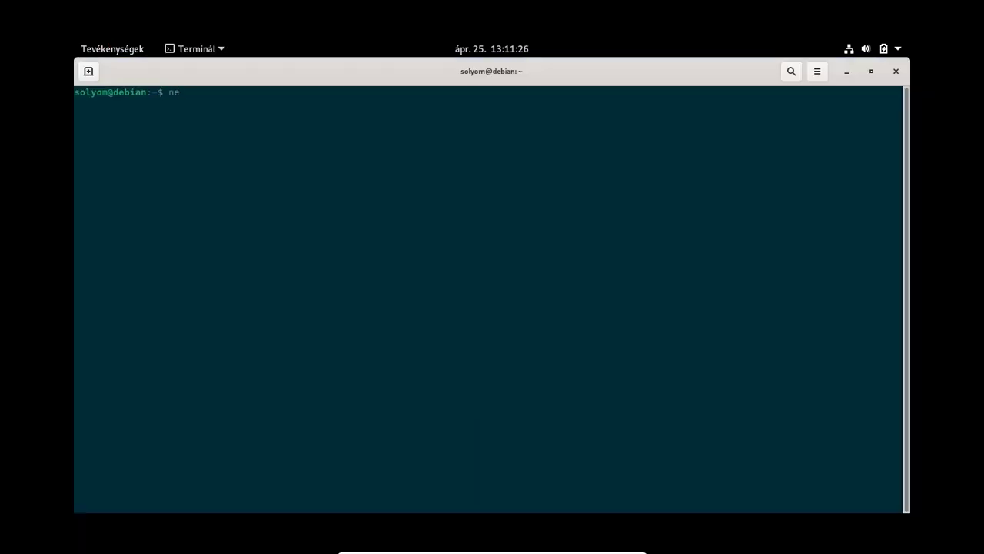
pyautogui.write('ofetch')
pyautogui.press('Return')
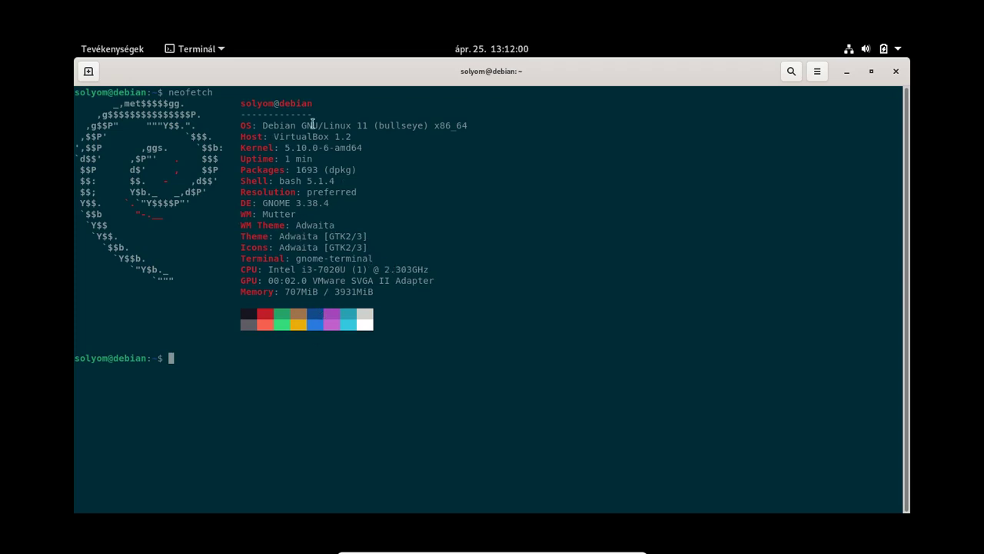
# Step: Highlight the 'bullseye' release name in the output, then exit the terminal
pyautogui.doubleClick(399, 125)
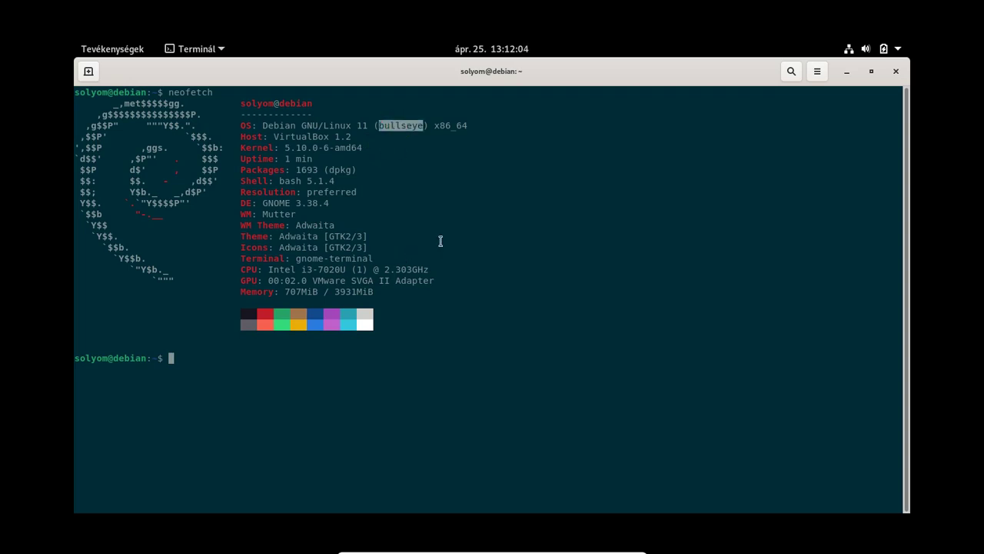
pyautogui.click(441, 241)
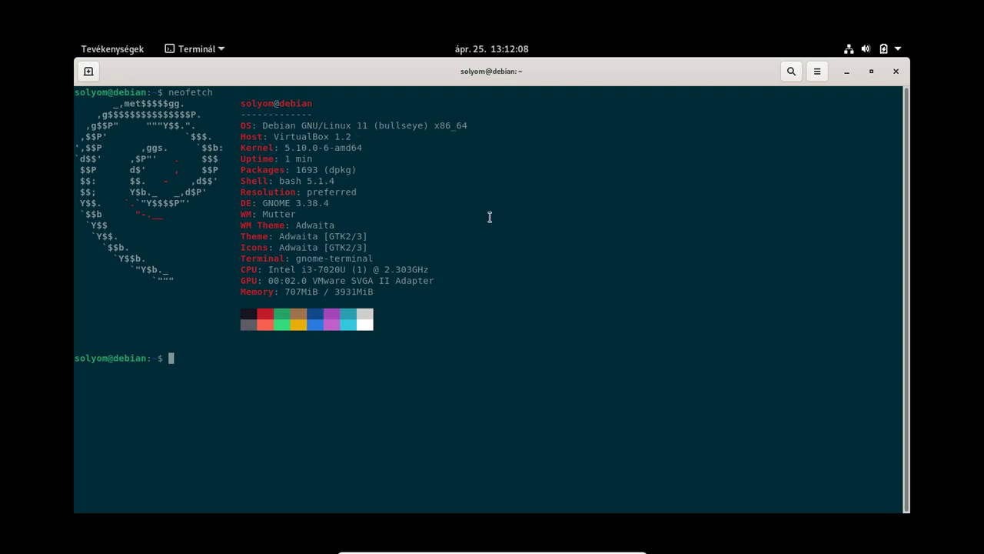
pyautogui.write('exit')
pyautogui.press('Return')
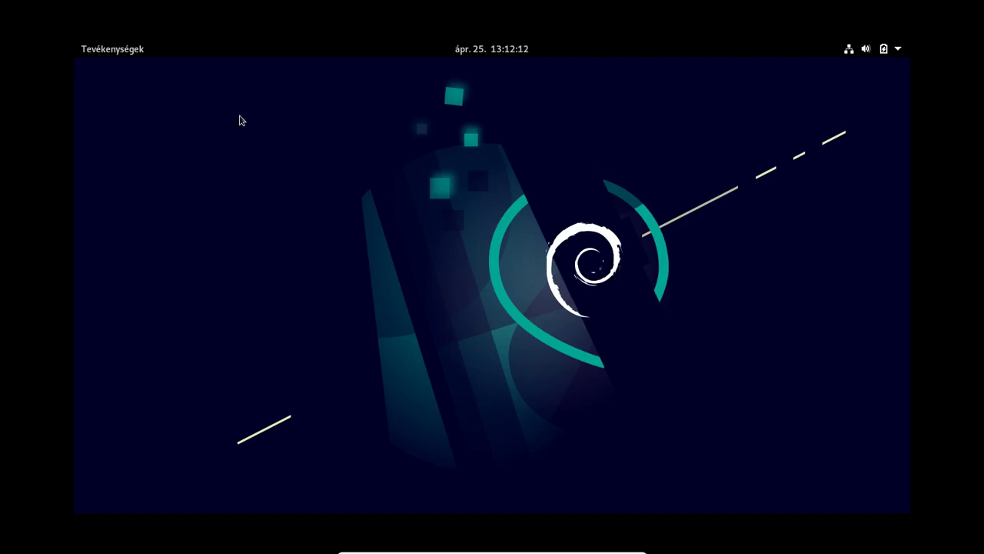
# Step: Show all installed applications and page through the app grid
pyautogui.click(102, 48)
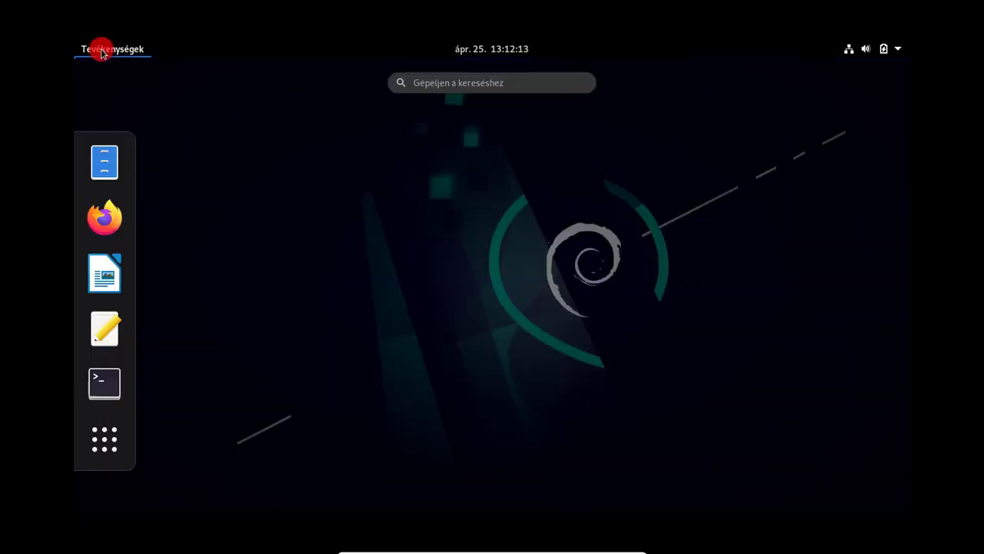
pyautogui.click(126, 436)
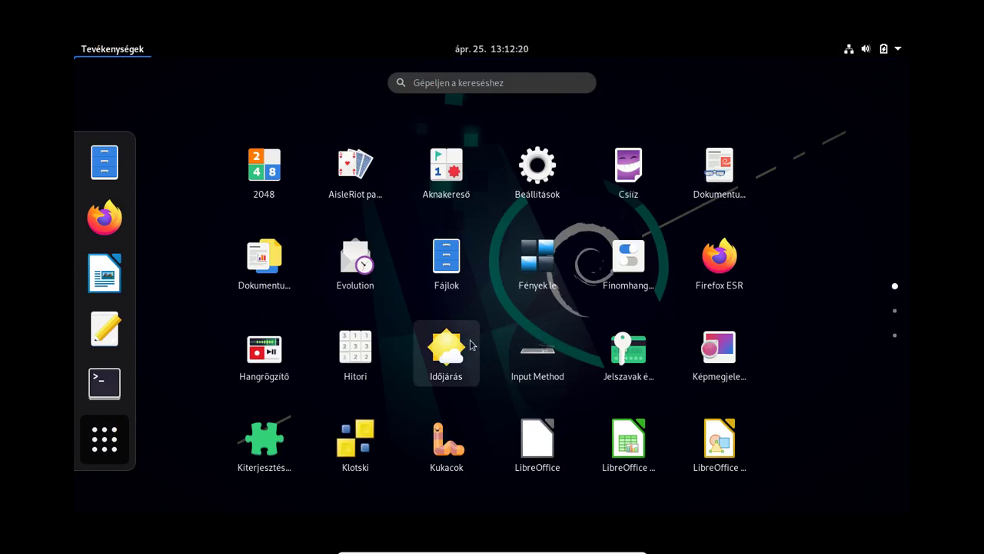
pyautogui.scroll(-2, 480, 339)
pyautogui.scroll(1, 472, 346)
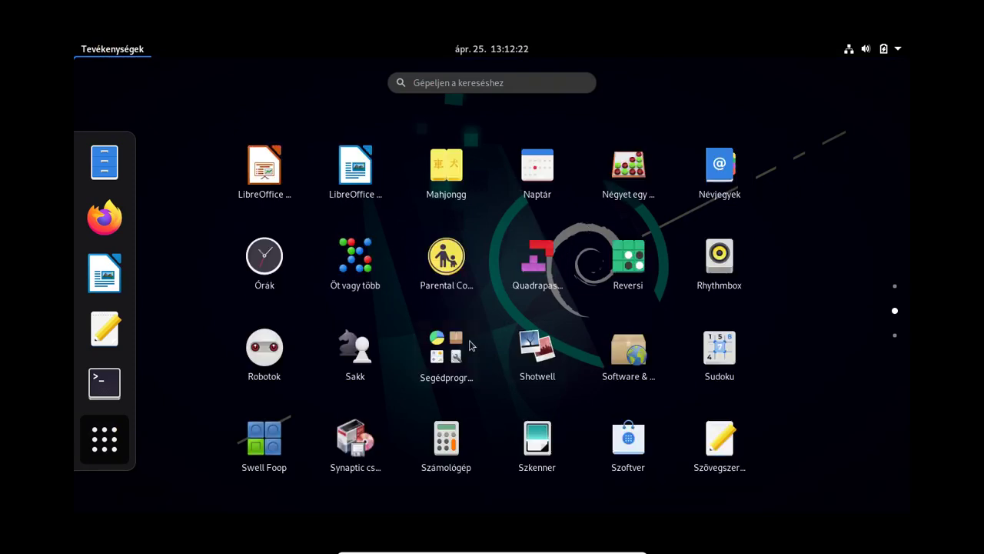
pyautogui.scroll(1, 472, 346)
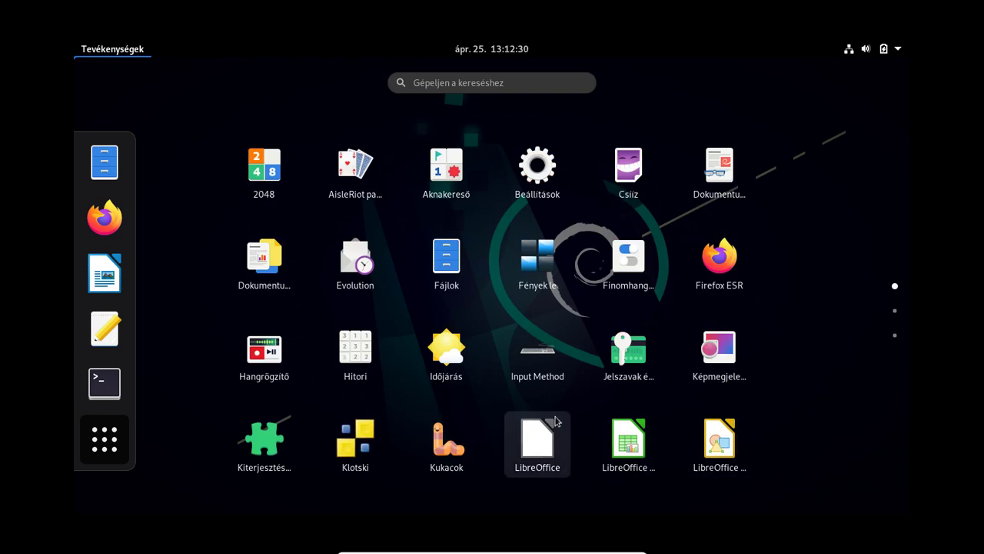
pyautogui.scroll(-1, 539, 404)
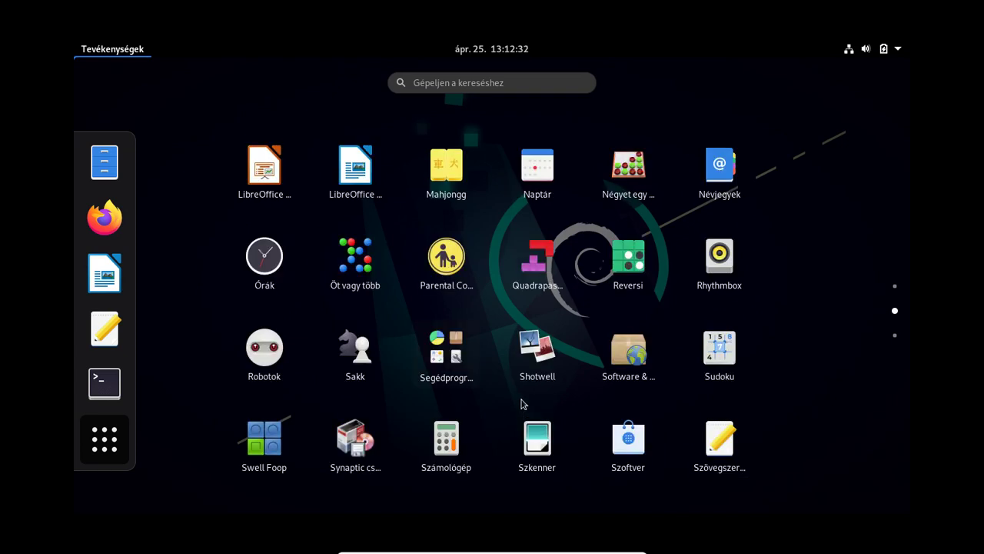
pyautogui.scroll(-1, 523, 404)
pyautogui.scroll(2, 488, 349)
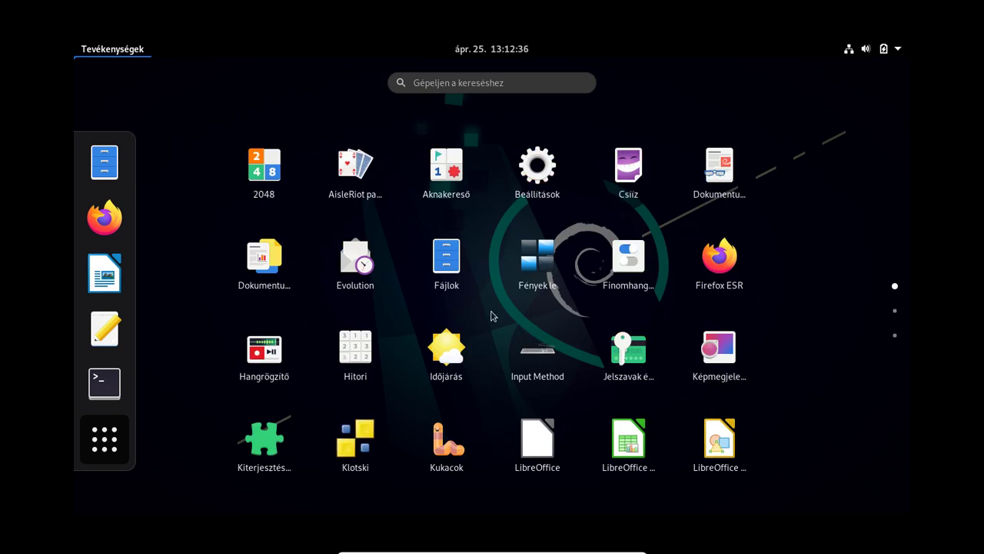
pyautogui.scroll(-2, 493, 315)
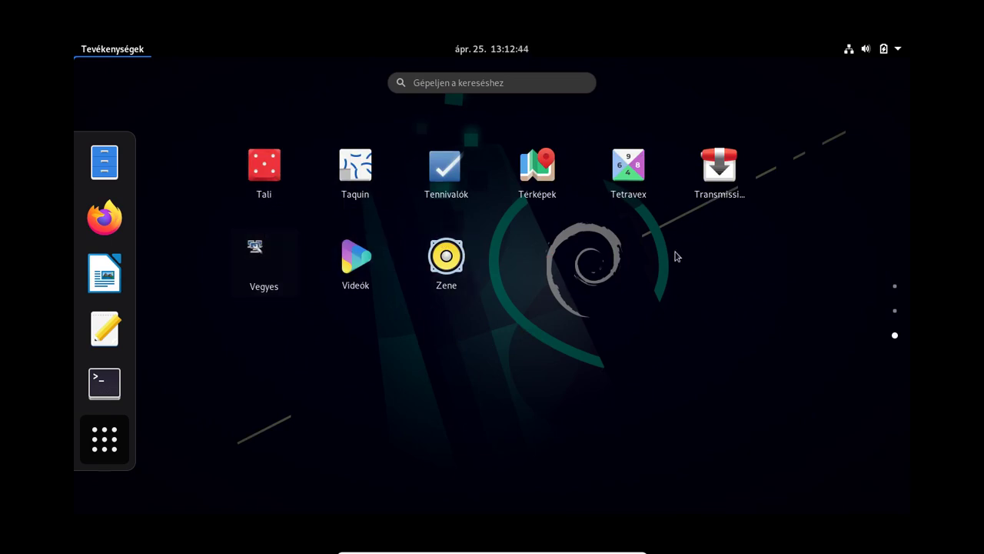
pyautogui.scroll(2, 641, 297)
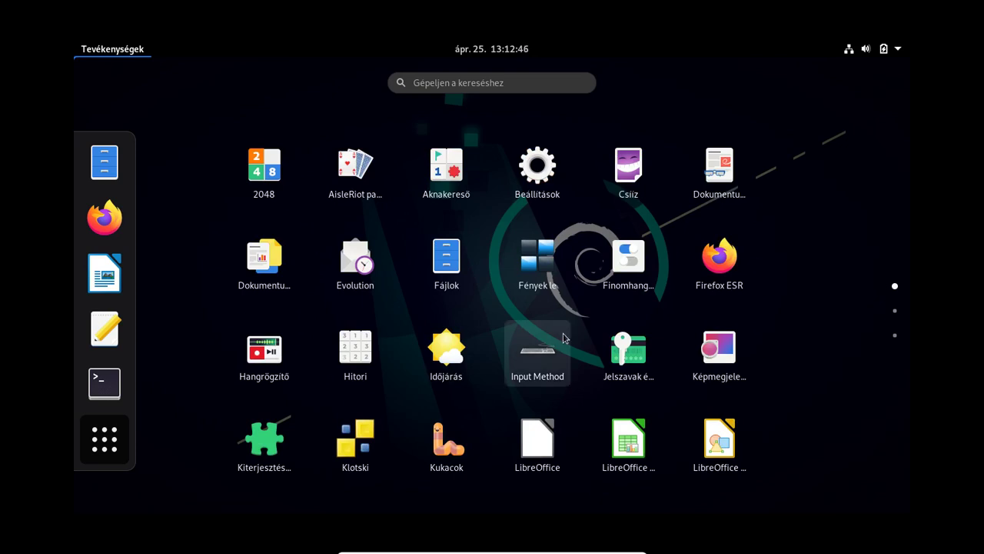
pyautogui.scroll(-1, 564, 338)
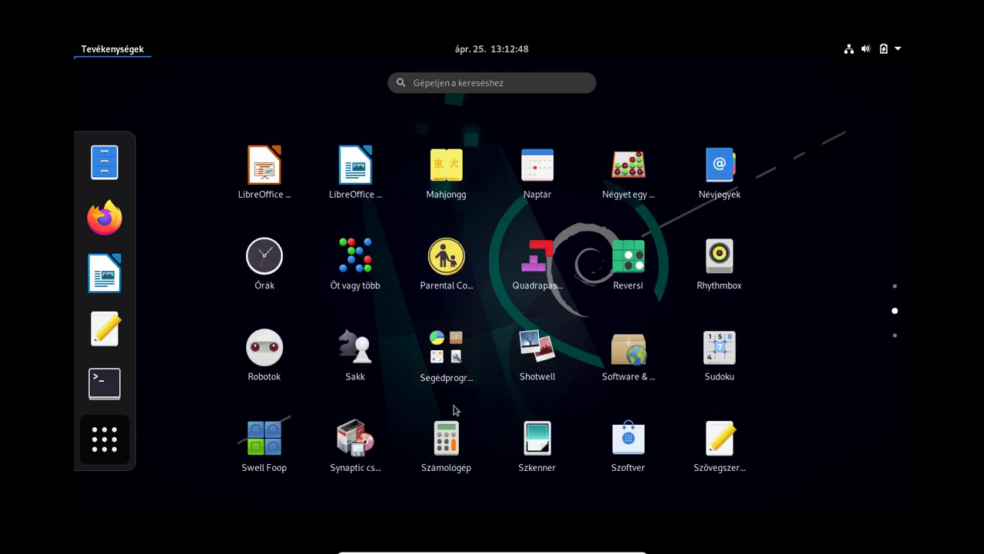
# Step: Look inside the Segédprogramok folder, close it, and launch Beállítások
pyautogui.click(451, 354)
pyautogui.scroll(-1, 538, 272)
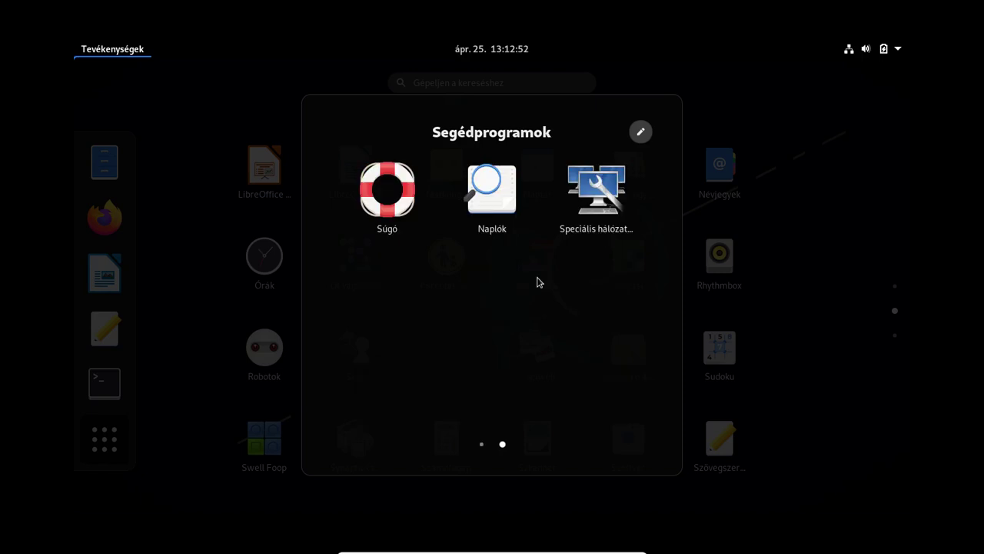
pyautogui.scroll(1, 538, 283)
pyautogui.press('Escape')
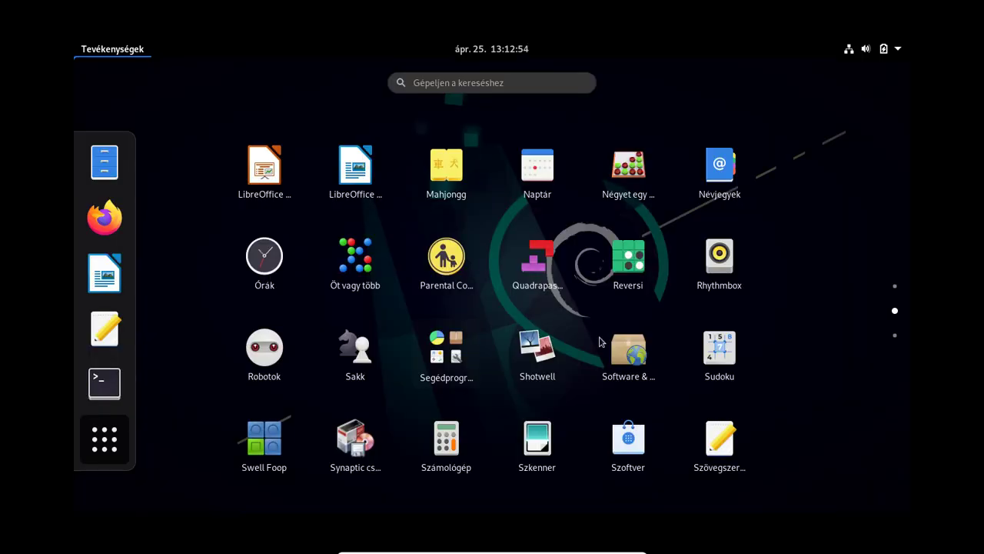
pyautogui.scroll(1, 546, 299)
pyautogui.click(533, 195)
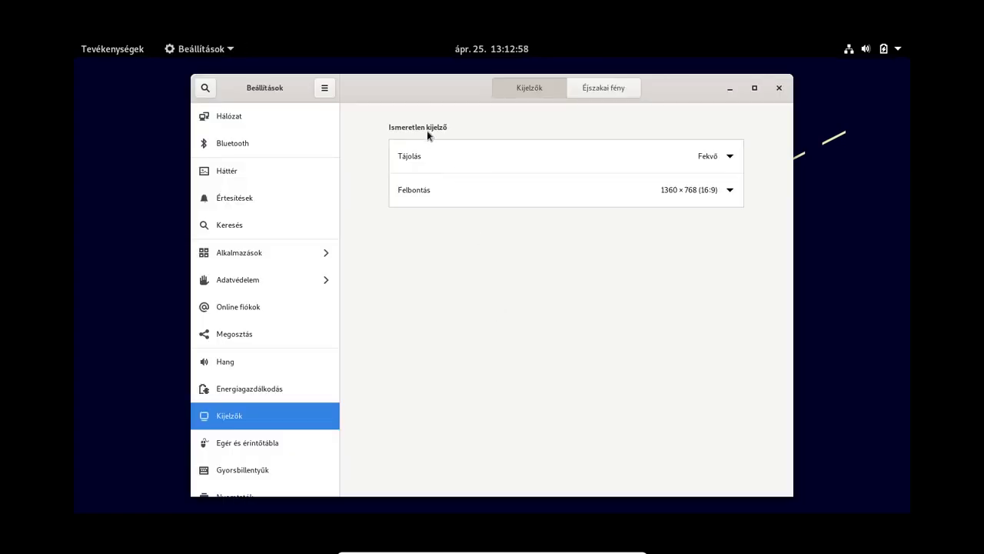
# Step: Maximise Settings and view the Hálózat, Háttér, Értesítések and Alkalmazások panels
pyautogui.doubleClick(402, 88)
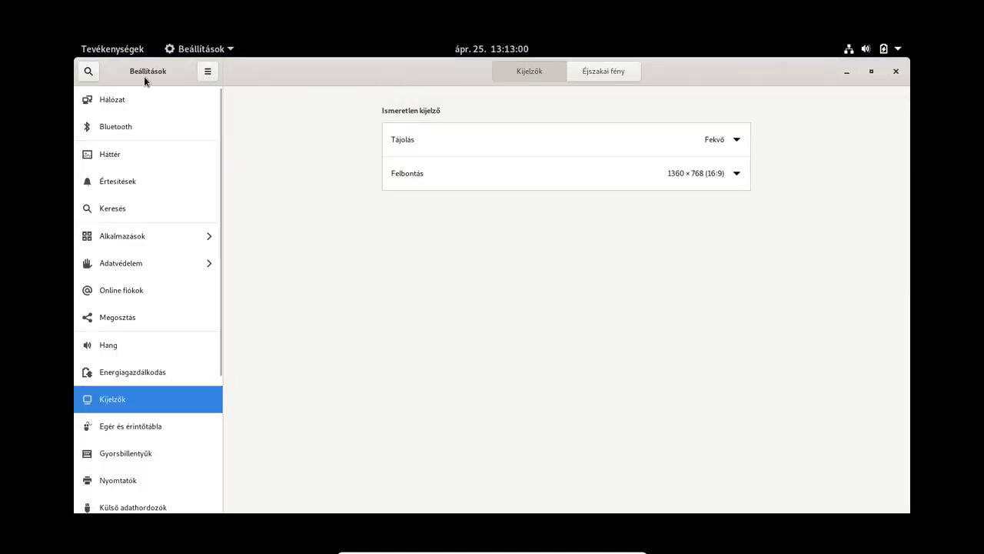
pyautogui.click(142, 98)
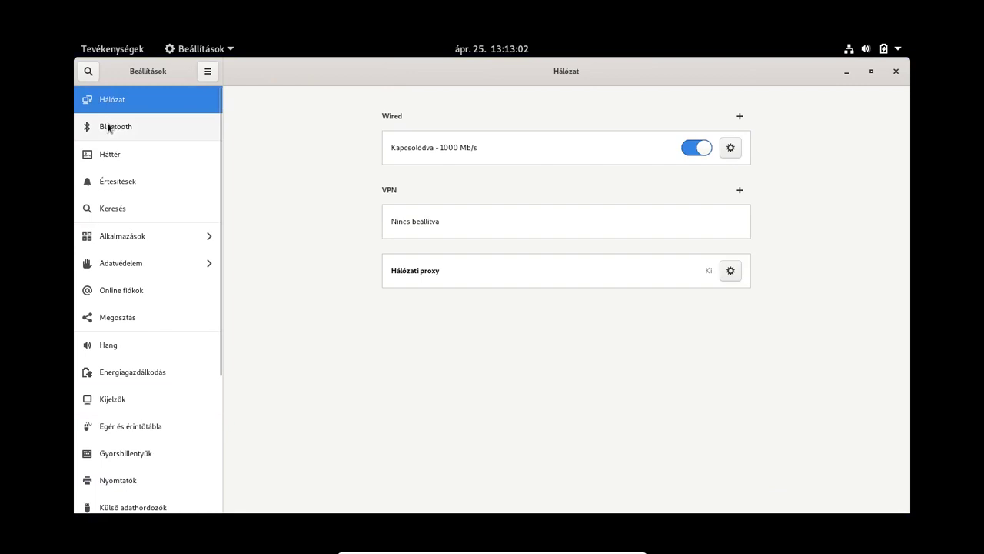
pyautogui.click(116, 155)
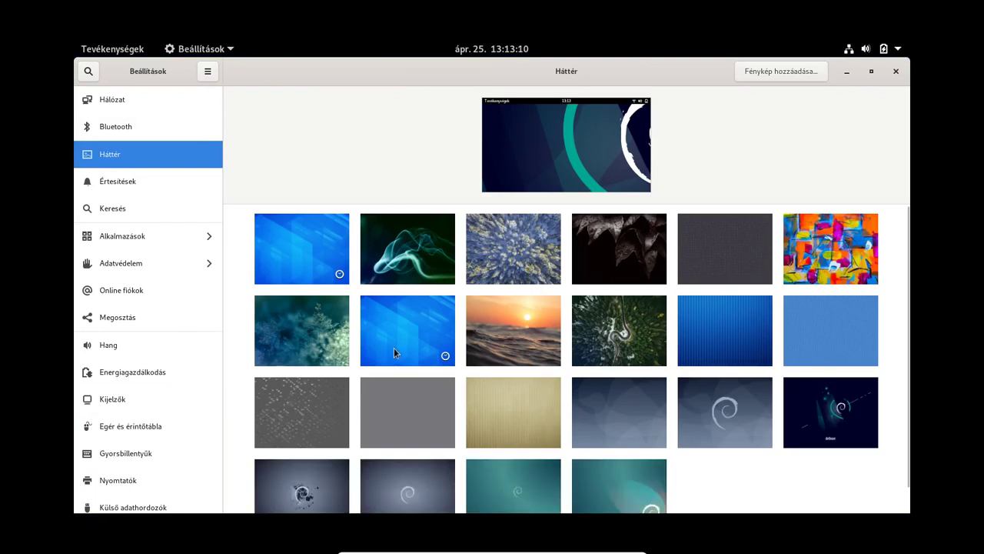
pyautogui.scroll(-1, 395, 352)
pyautogui.click(139, 181)
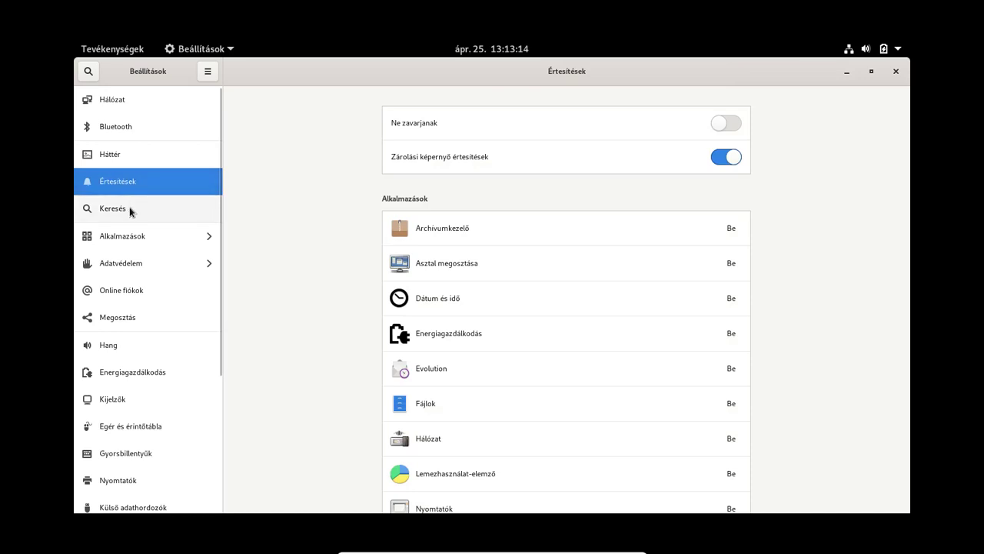
pyautogui.click(125, 233)
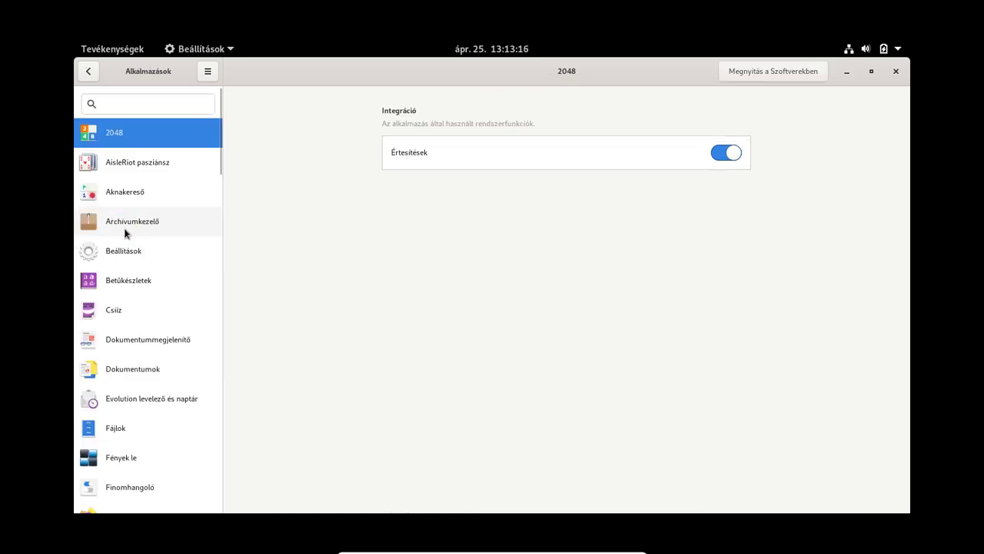
pyautogui.click(86, 70)
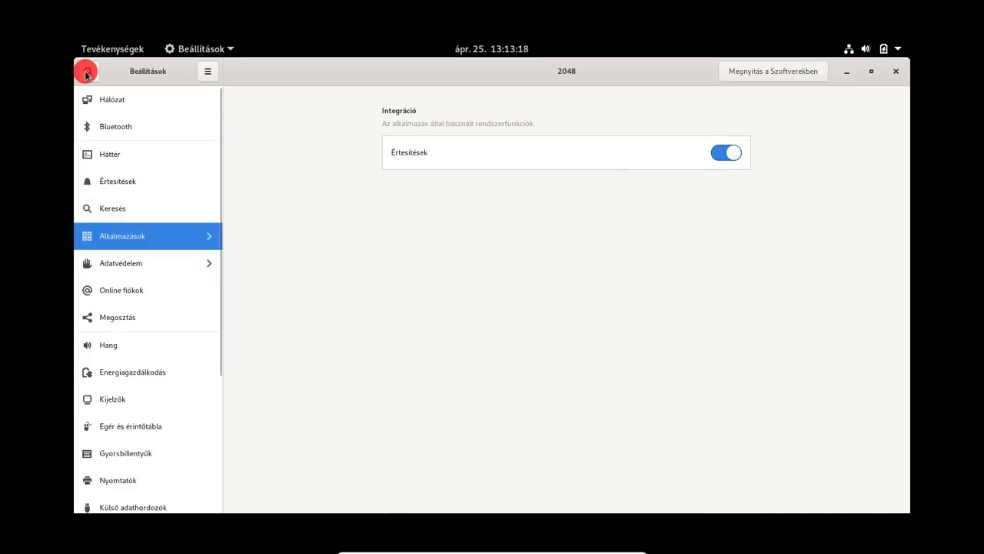
# Step: In Adatvédelem, review the privacy pages and keep file history for 7 nap
pyautogui.click(127, 263)
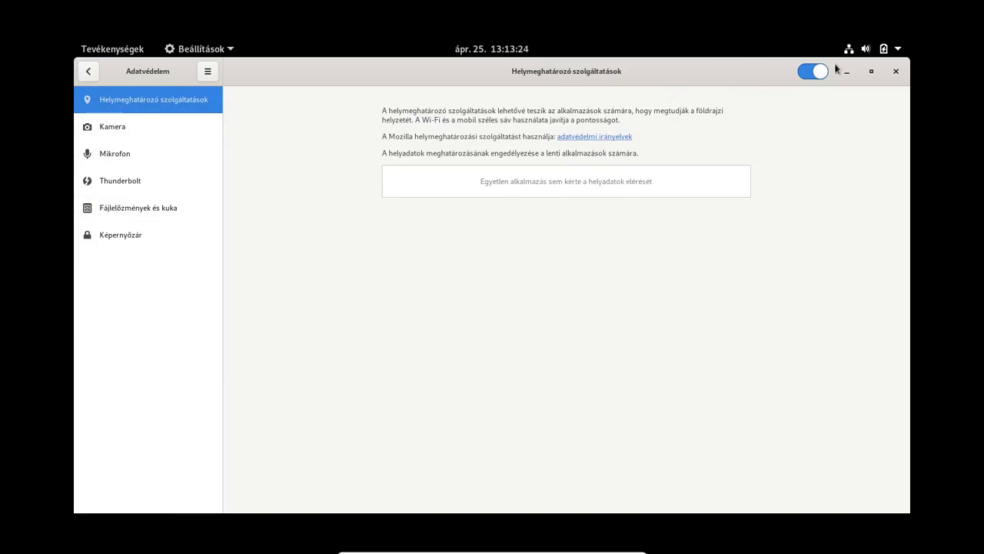
pyautogui.click(117, 129)
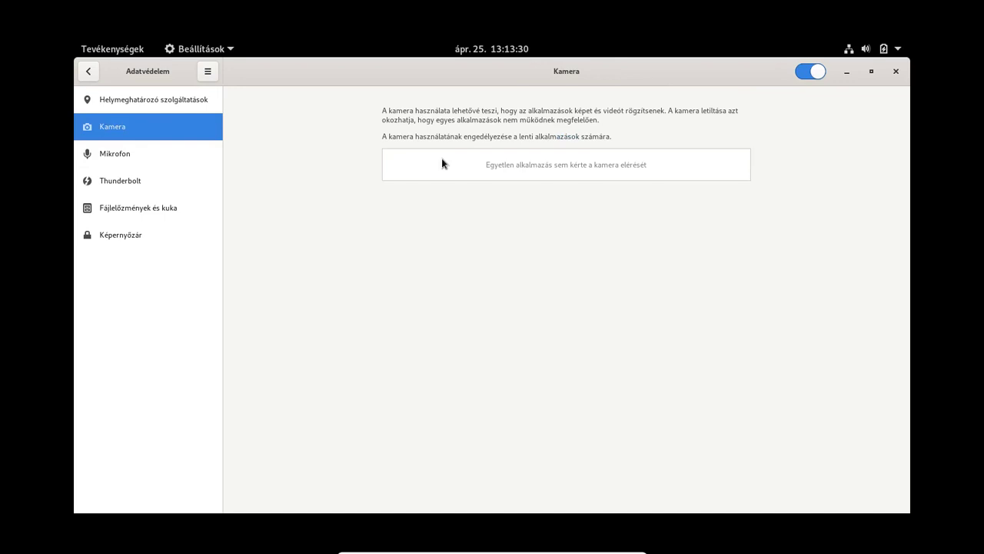
pyautogui.click(128, 156)
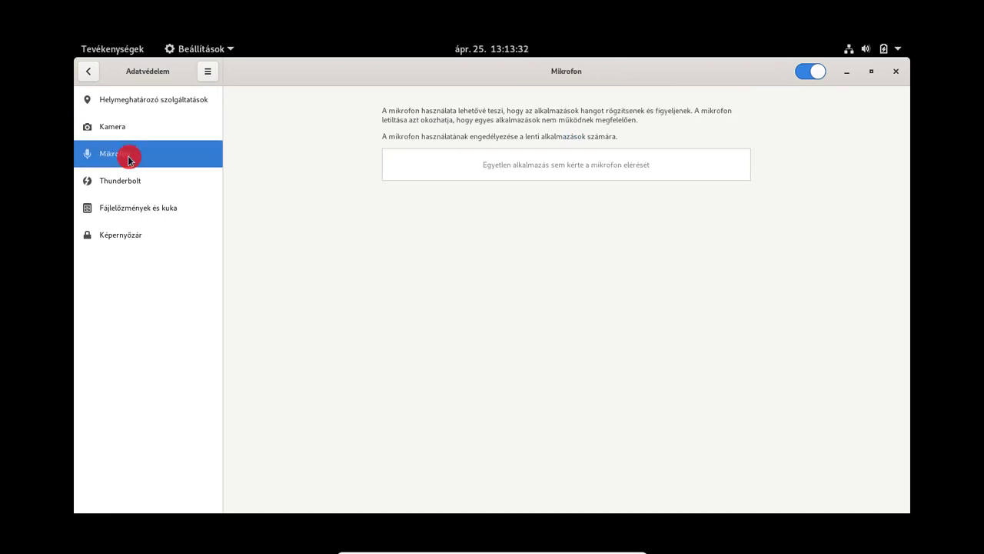
pyautogui.click(139, 189)
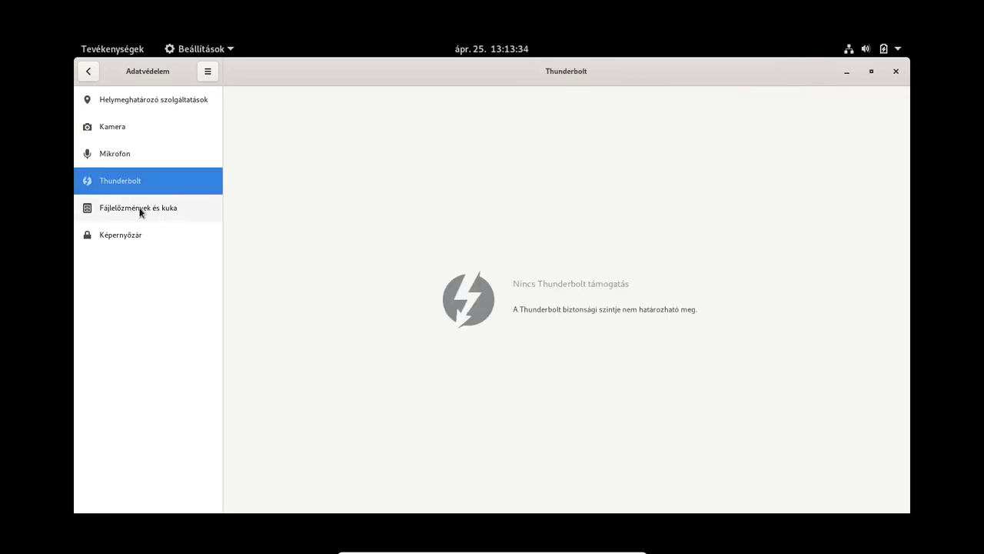
pyautogui.click(140, 209)
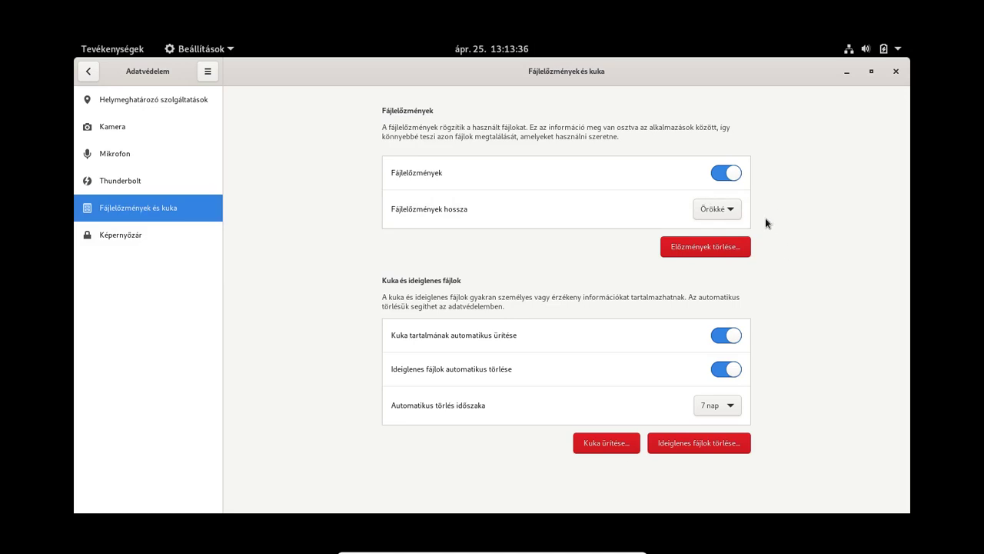
pyautogui.click(718, 210)
pyautogui.click(716, 179)
# Step: Set the Képernyőzár automatic lock delay to 5 perc and go back
pyautogui.click(132, 234)
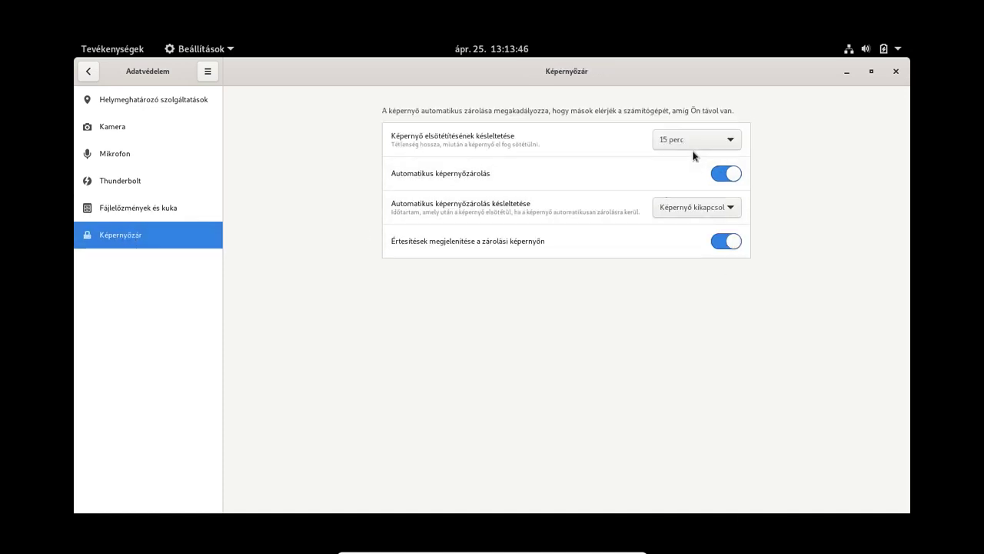
pyautogui.click(693, 210)
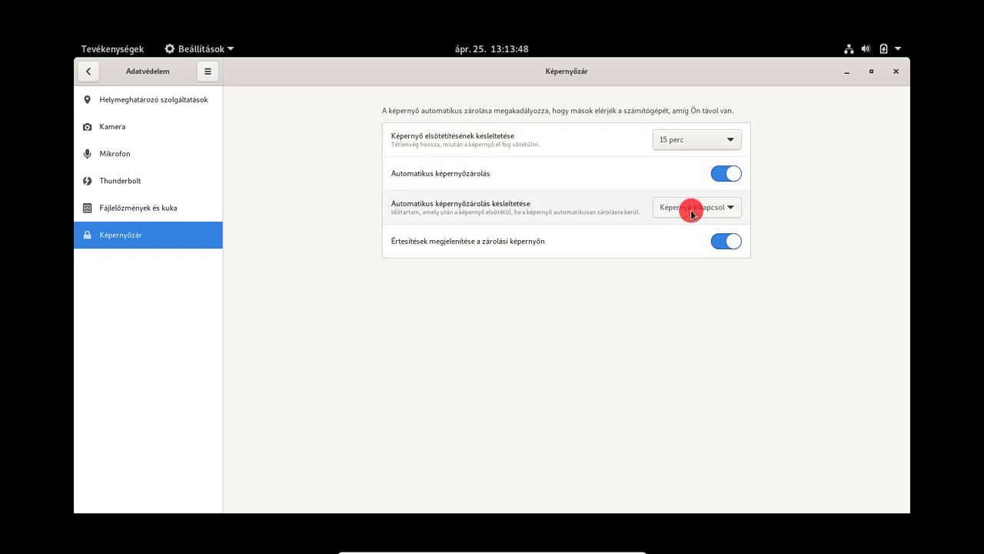
pyautogui.click(693, 292)
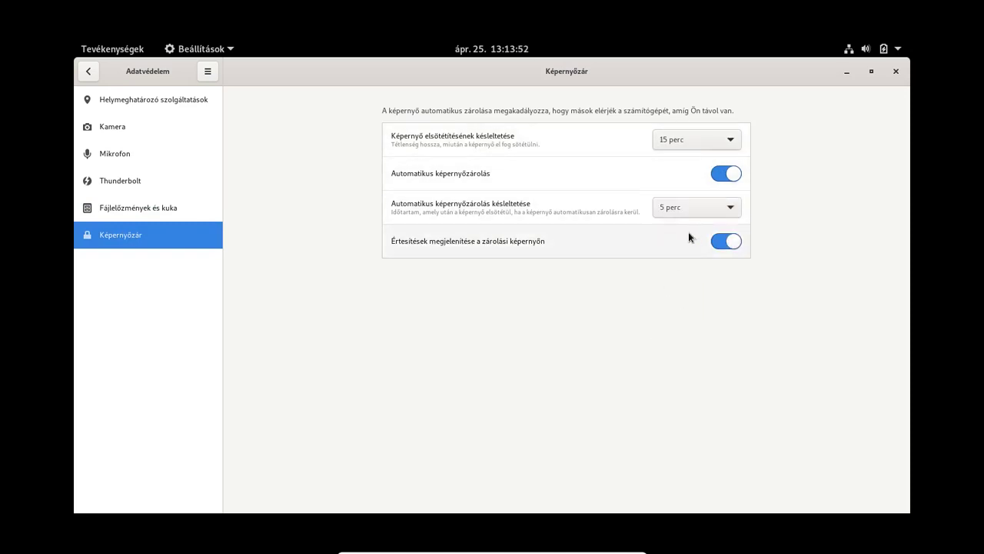
pyautogui.click(88, 71)
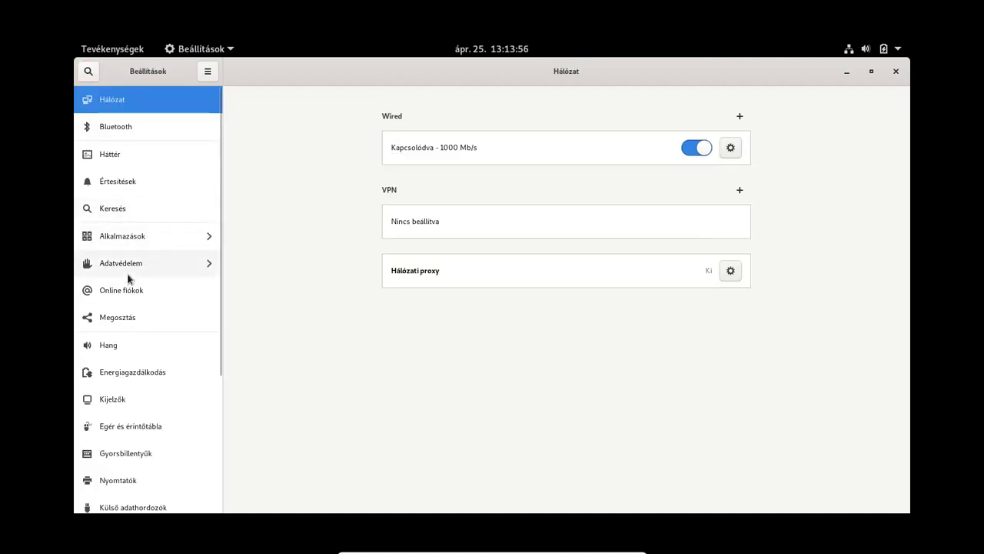
# Step: Step through the Hang, Energiagazdálkodás, Kijelzők and mouse panels to Gyorsbillentyűk
pyautogui.click(133, 346)
pyautogui.scroll(-2, 835, 325)
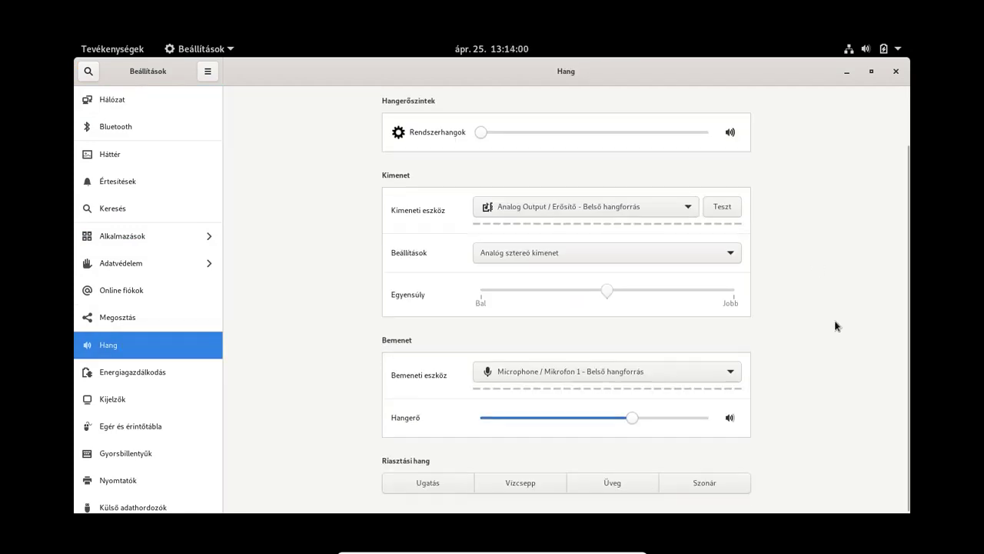
pyautogui.click(114, 370)
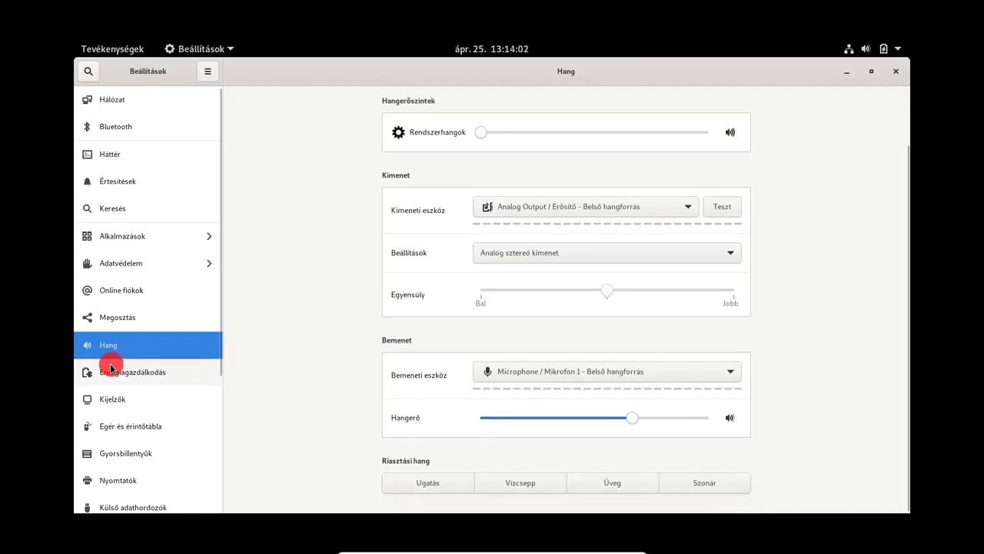
pyautogui.click(123, 401)
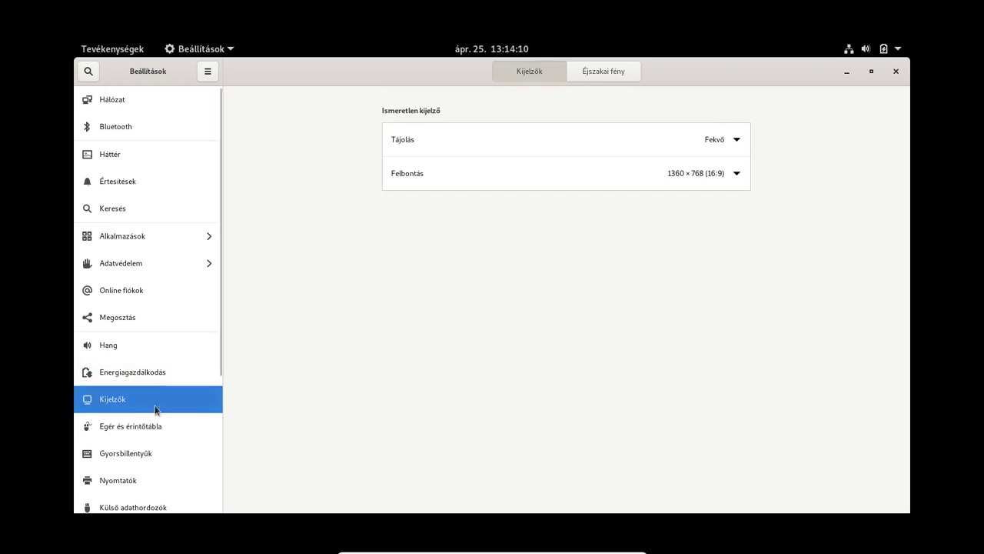
pyautogui.click(131, 424)
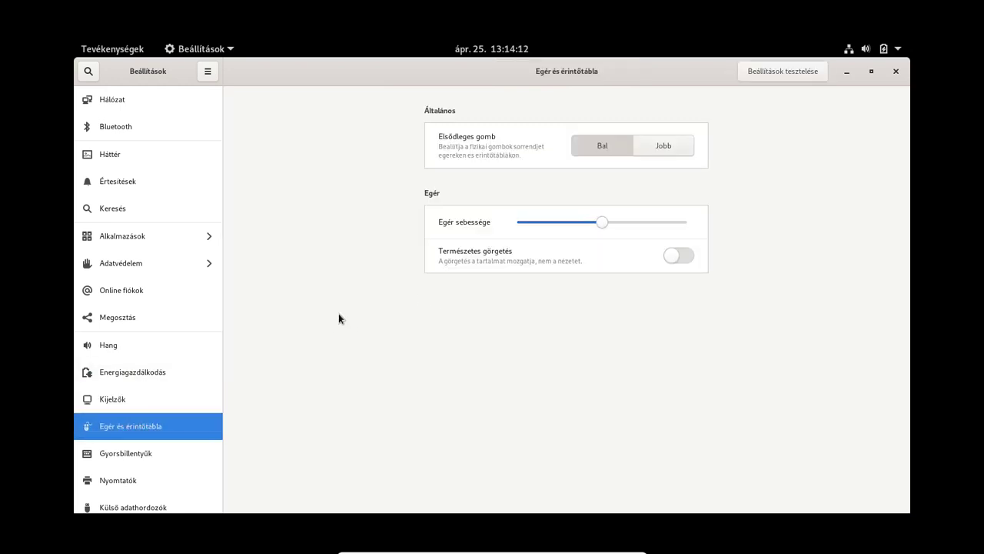
pyautogui.click(110, 453)
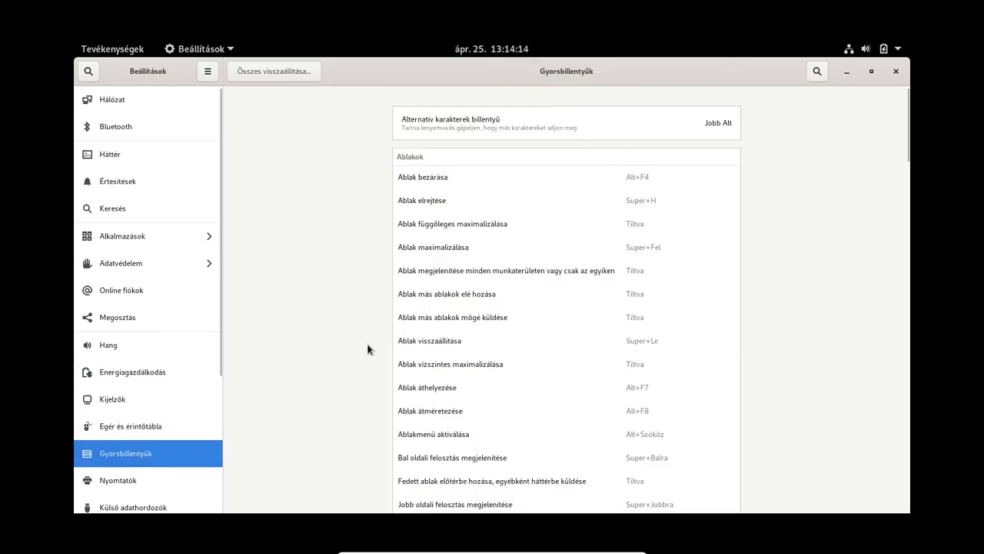
# Step: Scroll to the end of the shortcuts list, then minimise Settings and Alt+Tab back
pyautogui.scroll(-15, 293, 364)
pyautogui.scroll(-10, 293, 366)
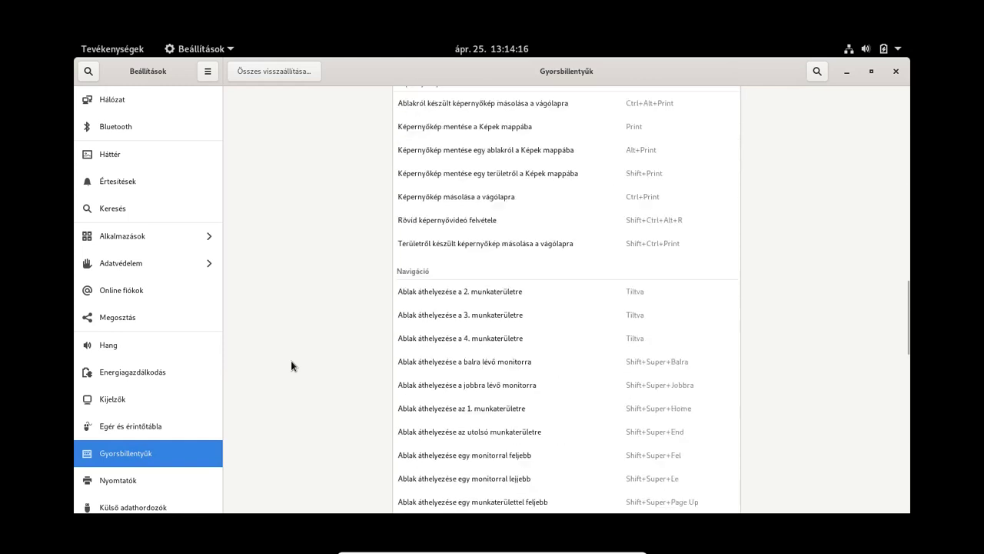
pyautogui.scroll(-10, 295, 354)
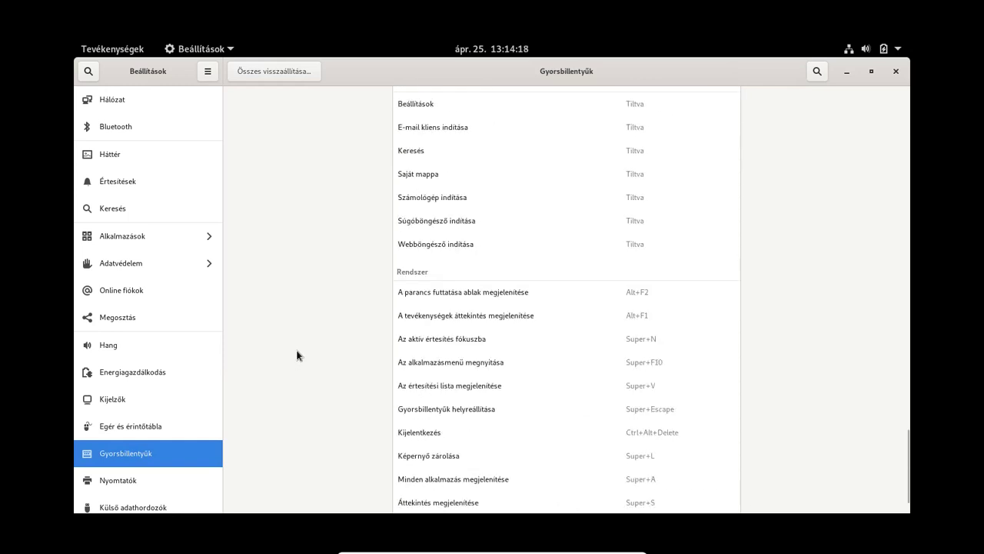
pyautogui.scroll(-2, 297, 355)
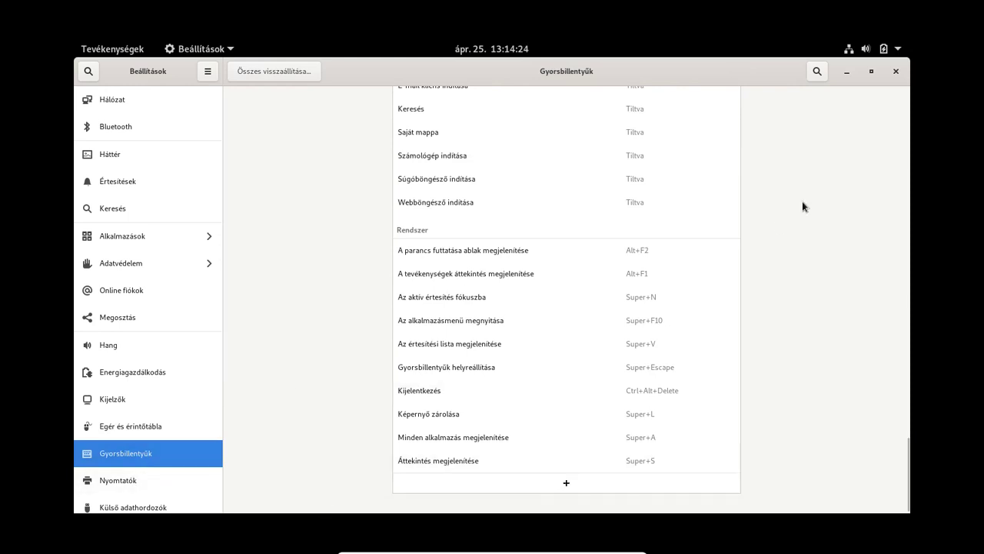
pyautogui.click(846, 71)
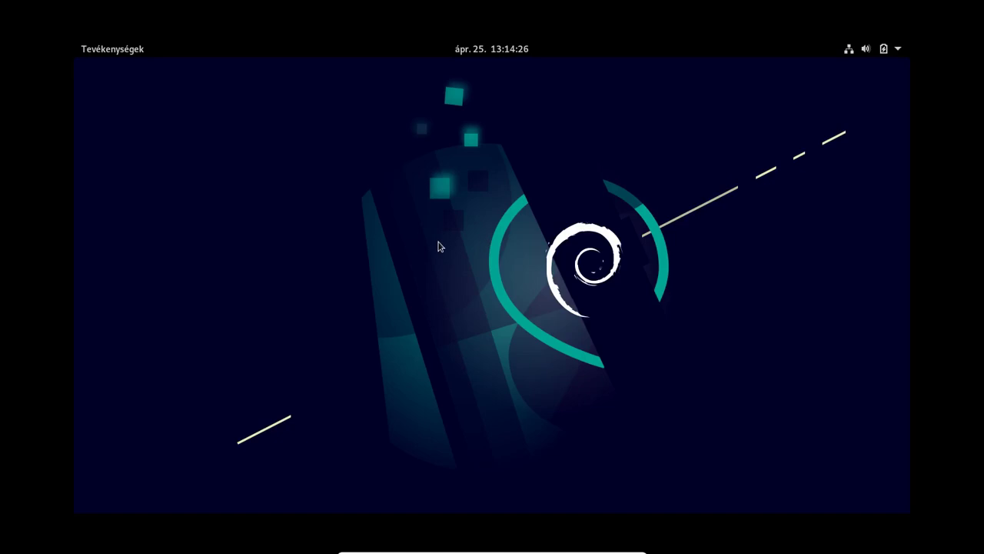
pyautogui.click(439, 244)
pyautogui.hotkey('alt', 'Tab')
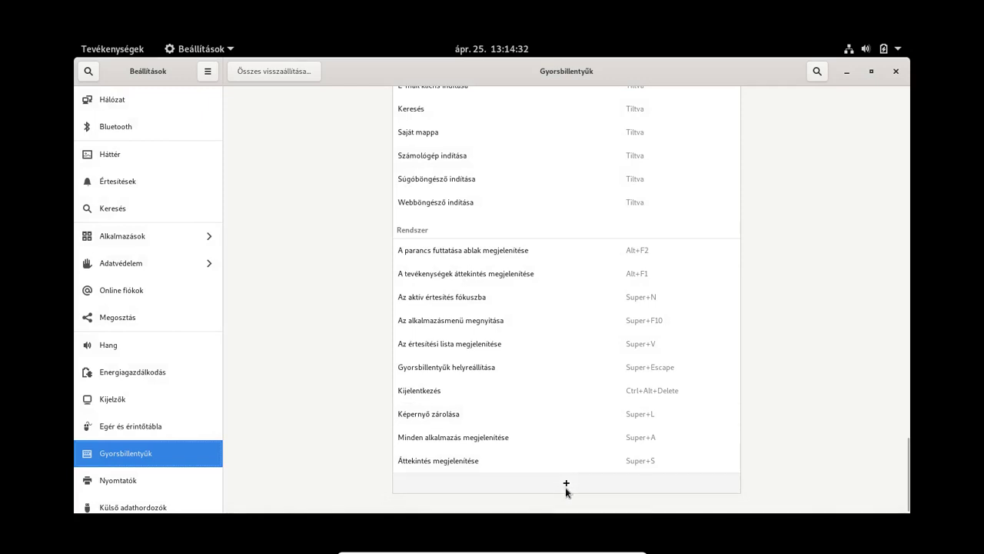
# Step: Add custom shortcut 'Terminal' with command 'gnome-terminal' and keys Ctrl+Alt+T
pyautogui.click(566, 486)
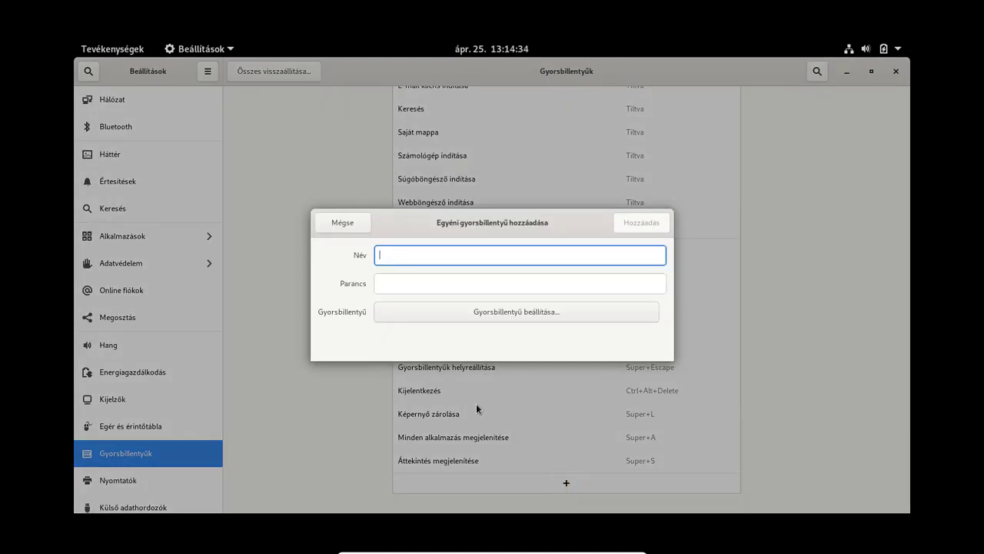
pyautogui.write('Terminal emtzao')
pyautogui.press('BackSpace')
pyautogui.press('BackSpace')
pyautogui.press('BackSpace')
pyautogui.press('BackSpace')
pyautogui.press('BackSpace')
pyautogui.press('BackSpace')
pyautogui.press('BackSpace')
pyautogui.press('BackSpace')
pyautogui.write('l')
pyautogui.press('Tab')
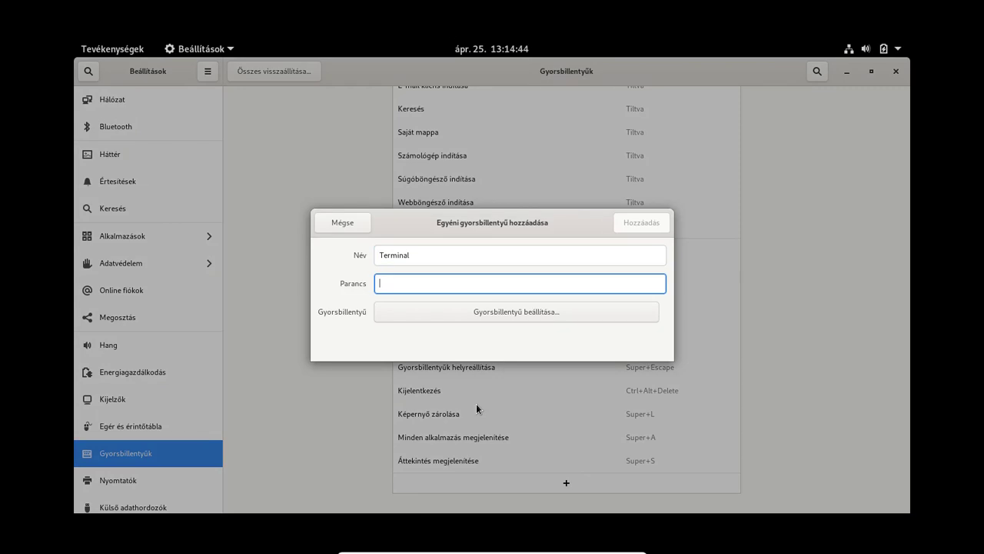
pyautogui.write('gnome')
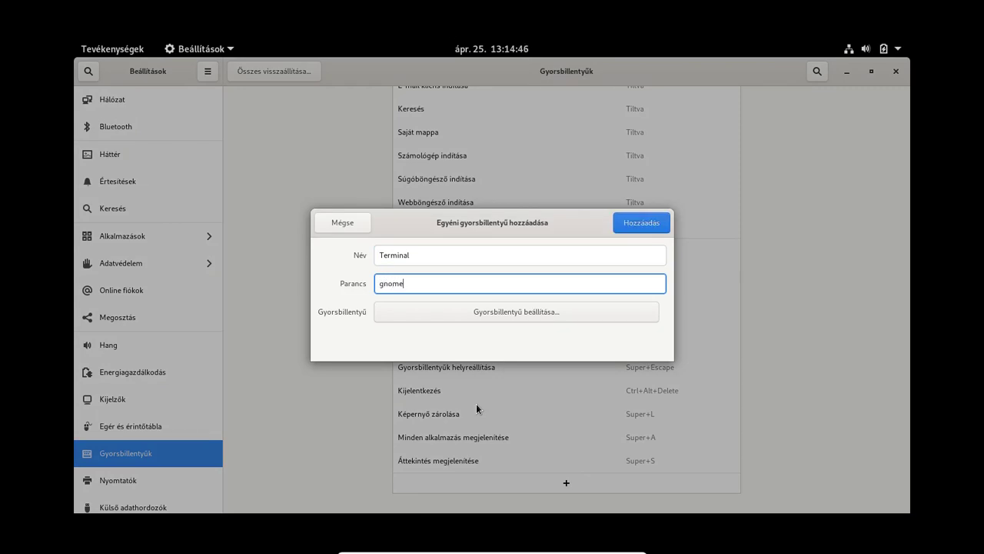
pyautogui.write('-termional')
pyautogui.press('BackSpace')
pyautogui.press('BackSpace')
pyautogui.press('BackSpace')
pyautogui.press('BackSpace')
pyautogui.write('nal')
pyautogui.press('Tab')
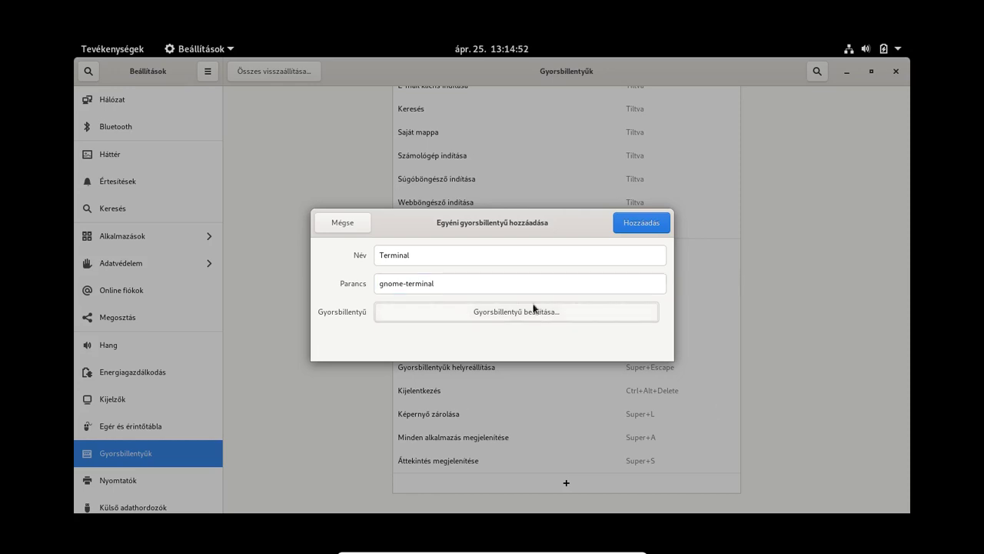
pyautogui.click(492, 311)
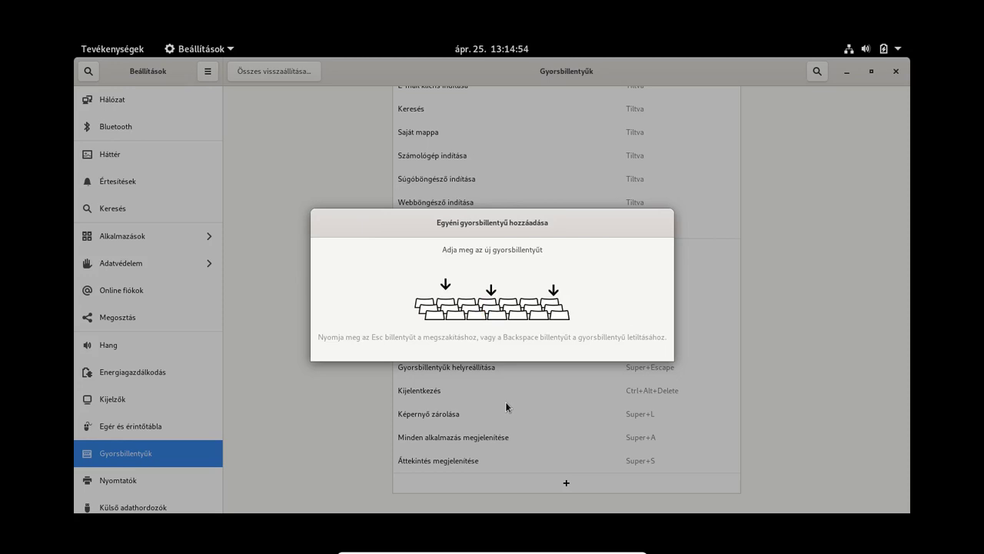
pyautogui.hotkey('ctrl', 'alt', 't')
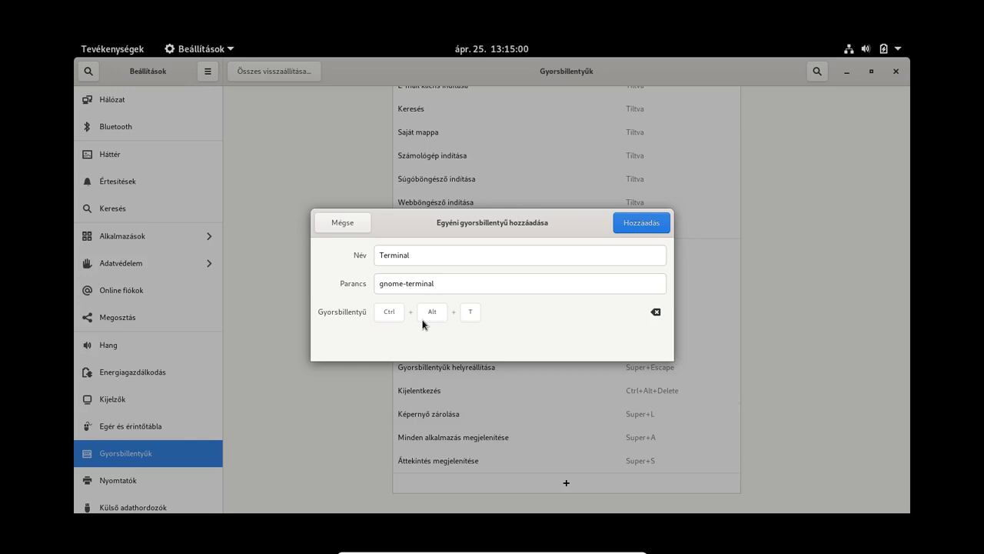
pyautogui.click(635, 223)
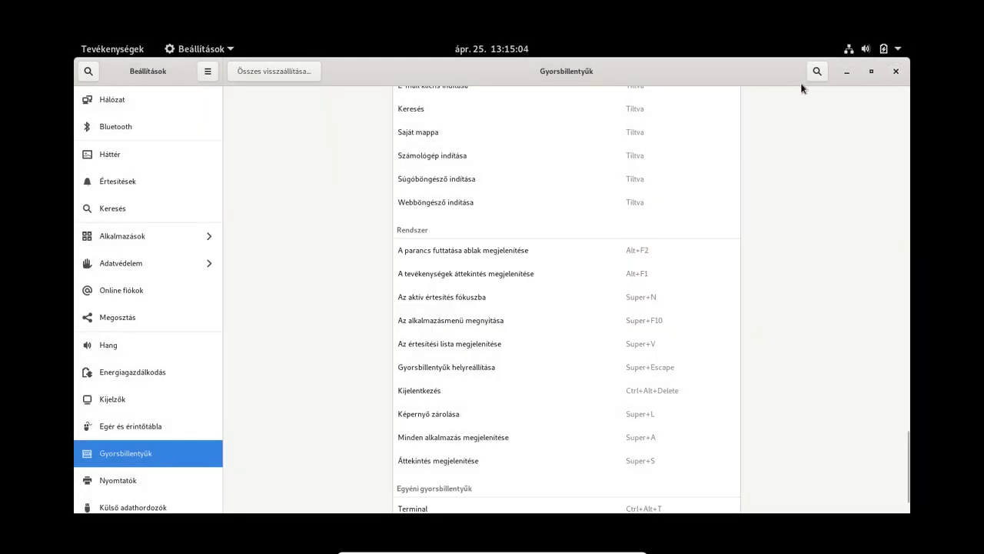
# Step: Verify Ctrl+Alt+T opens a terminal, close it, then show the Settings Printers page
pyautogui.click(843, 72)
pyautogui.click(428, 225)
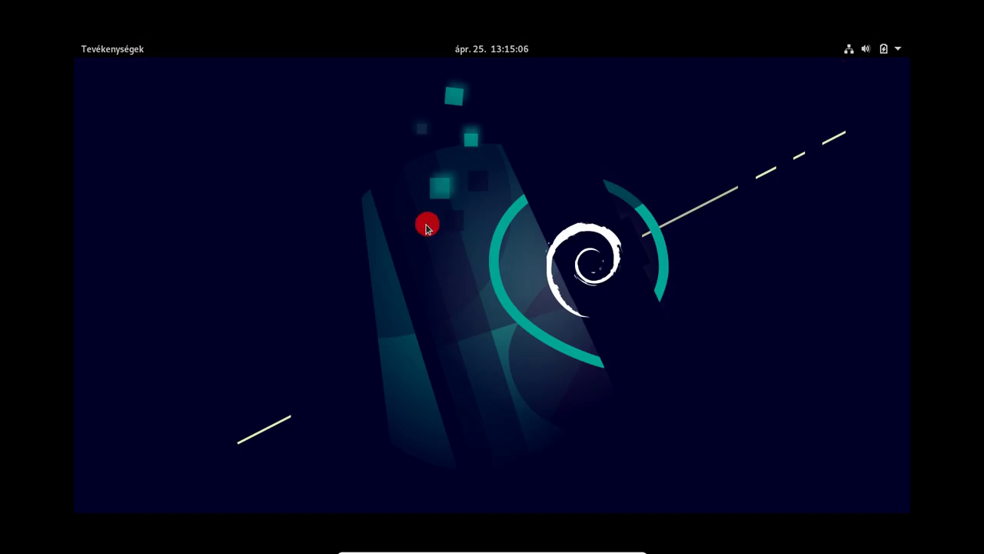
pyautogui.hotkey('ctrl', 'alt', 't')
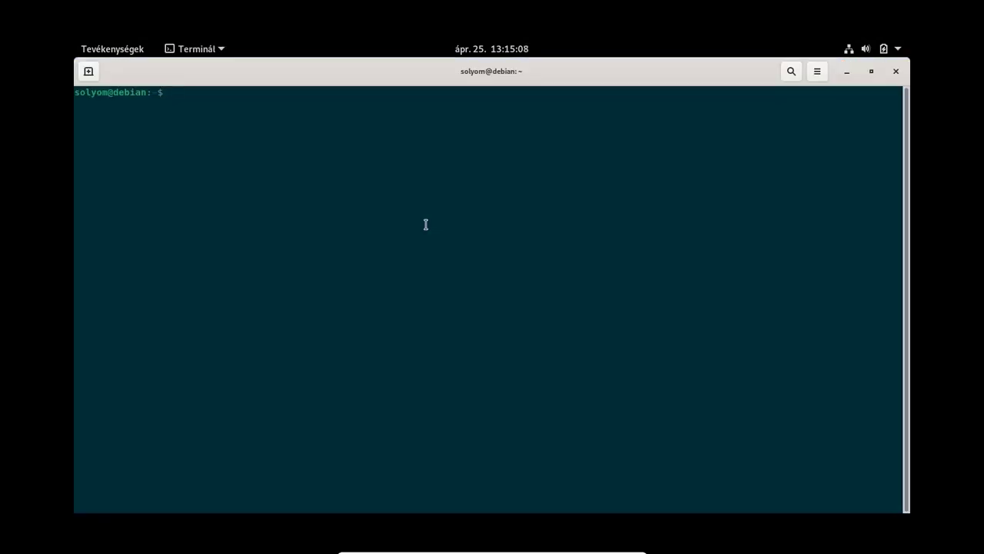
pyautogui.click(896, 70)
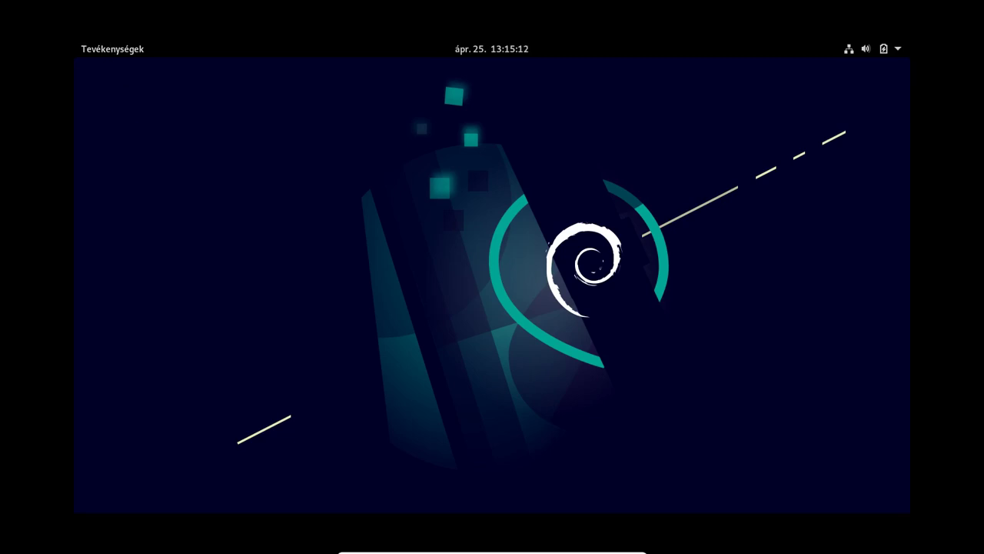
pyautogui.hotkey('alt', 'Tab')
pyautogui.click(125, 476)
# Step: Review the Removable Media, Color, Region & Language and Accessibility settings pages
pyautogui.scroll(-5, 202, 385)
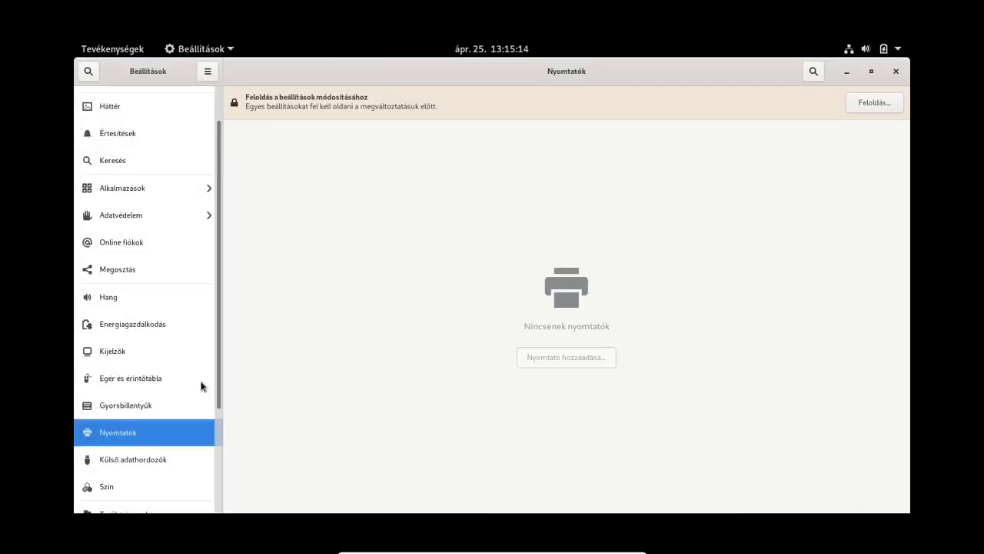
pyautogui.click(127, 316)
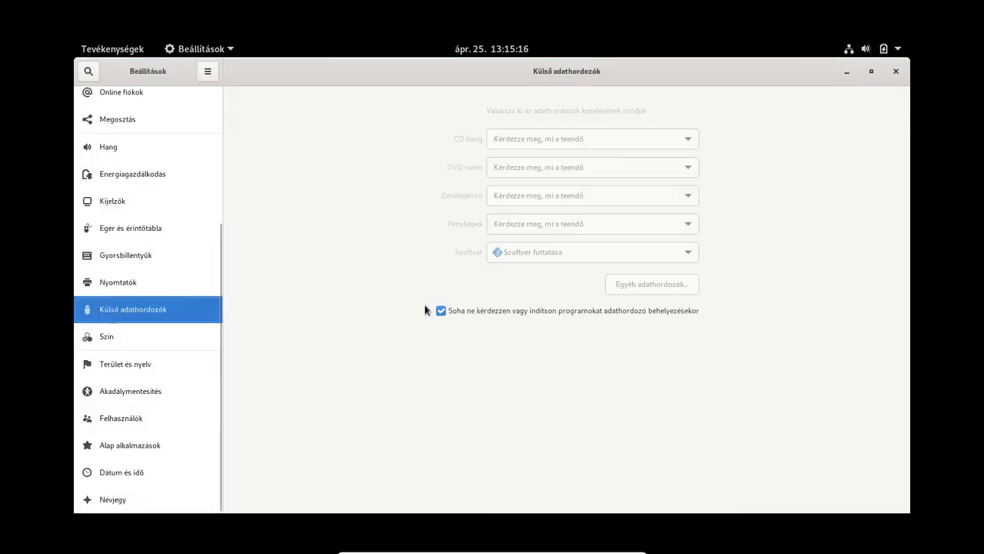
pyautogui.click(127, 337)
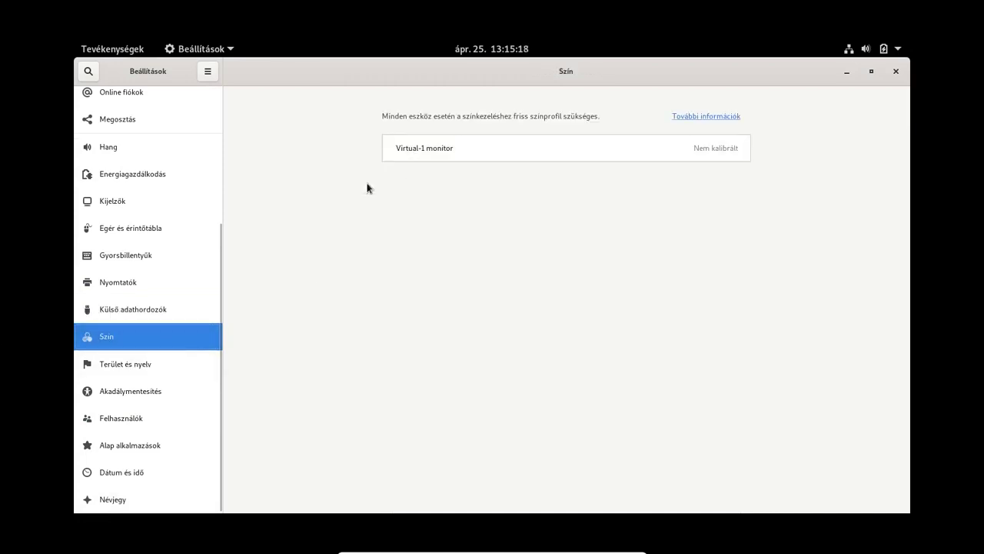
pyautogui.click(120, 370)
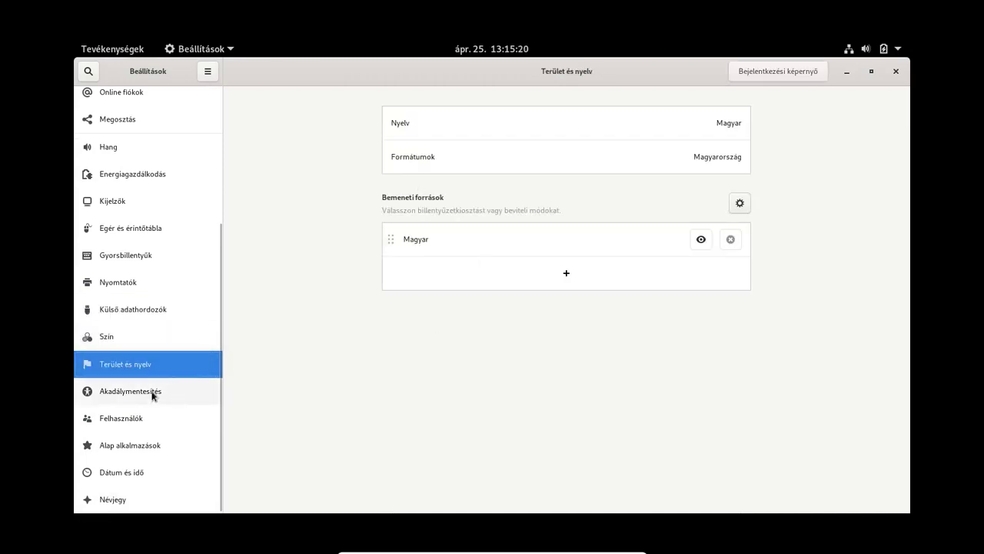
pyautogui.click(143, 389)
pyautogui.scroll(-5, 295, 362)
pyautogui.scroll(-2, 293, 370)
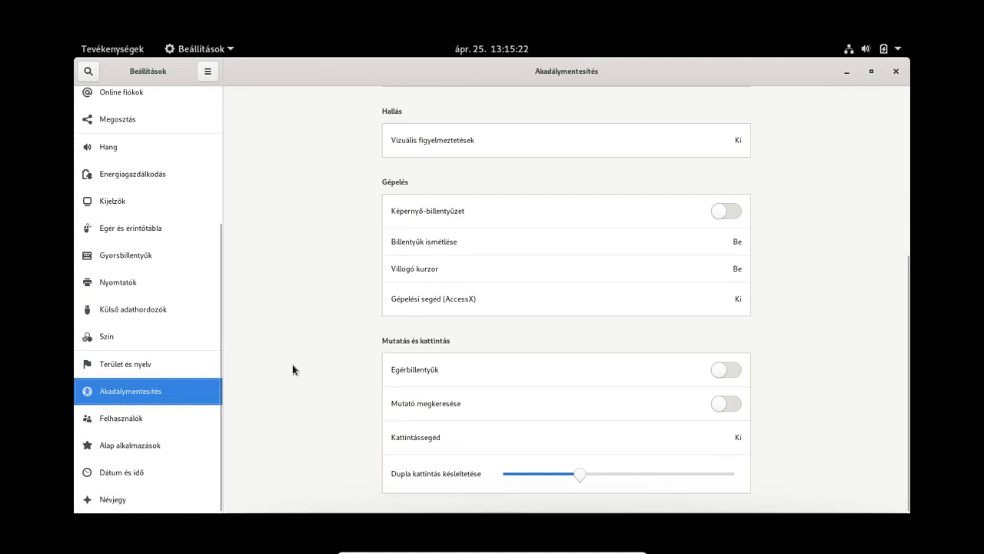
# Step: Review Users, Default Applications and Date & Time, then select Wayland on the About page
pyautogui.click(123, 420)
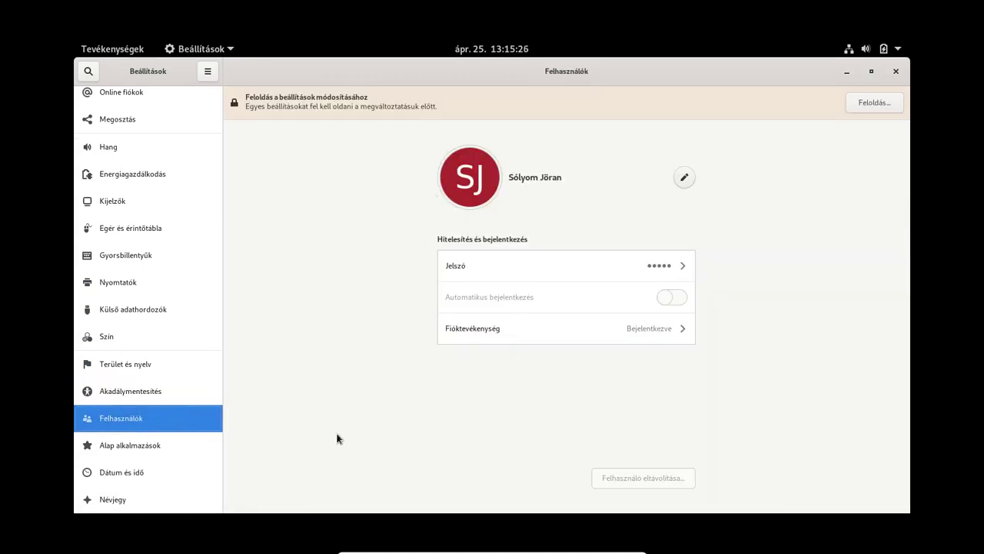
pyautogui.click(112, 452)
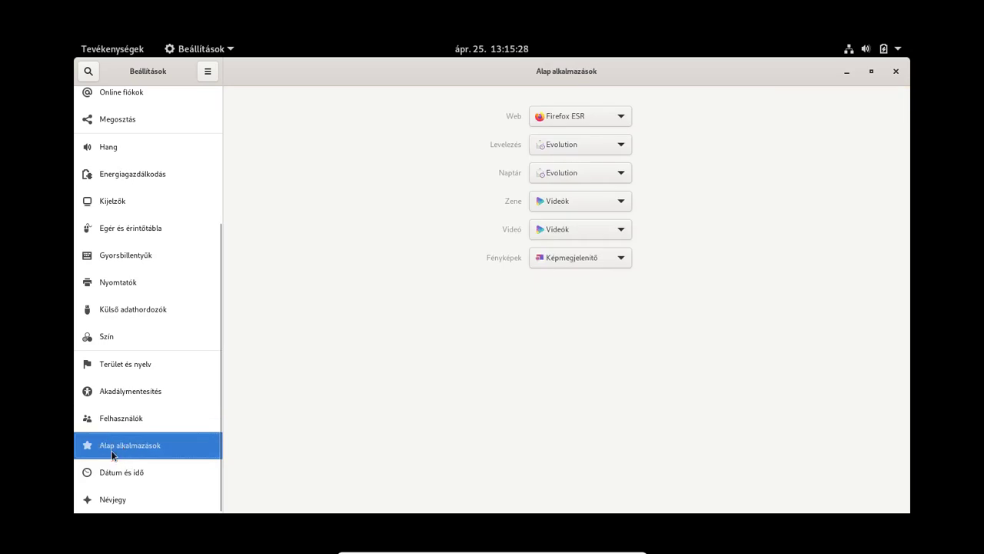
pyautogui.click(99, 468)
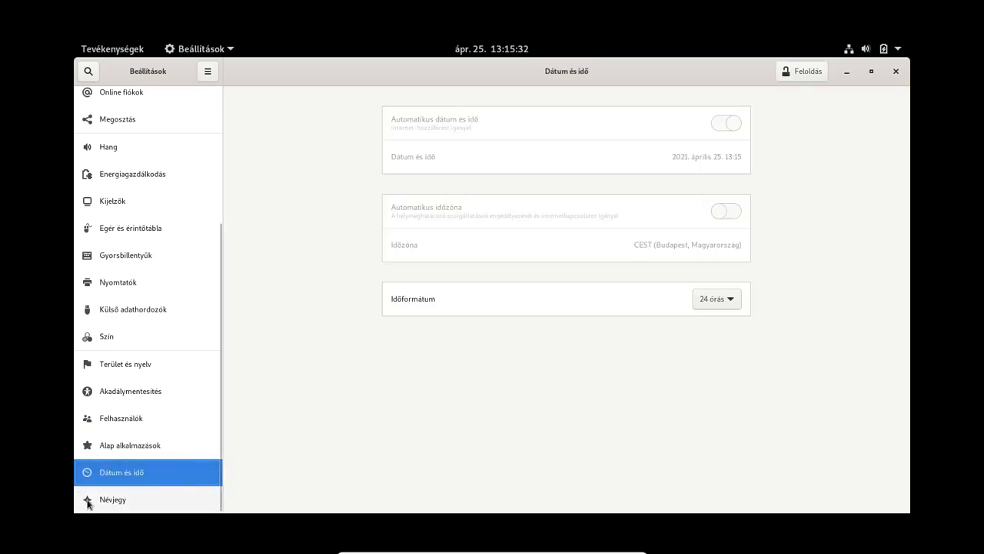
pyautogui.click(89, 498)
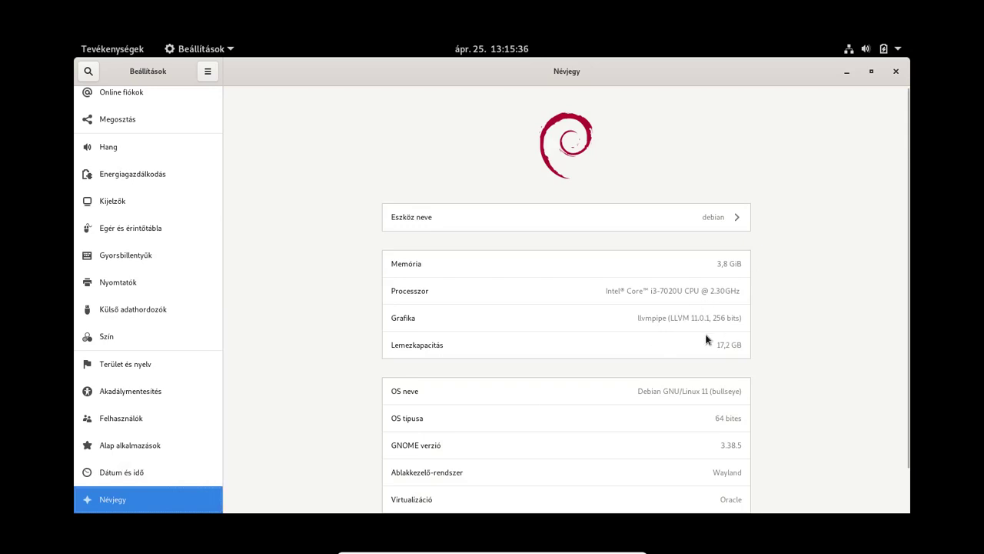
pyautogui.scroll(-2, 692, 329)
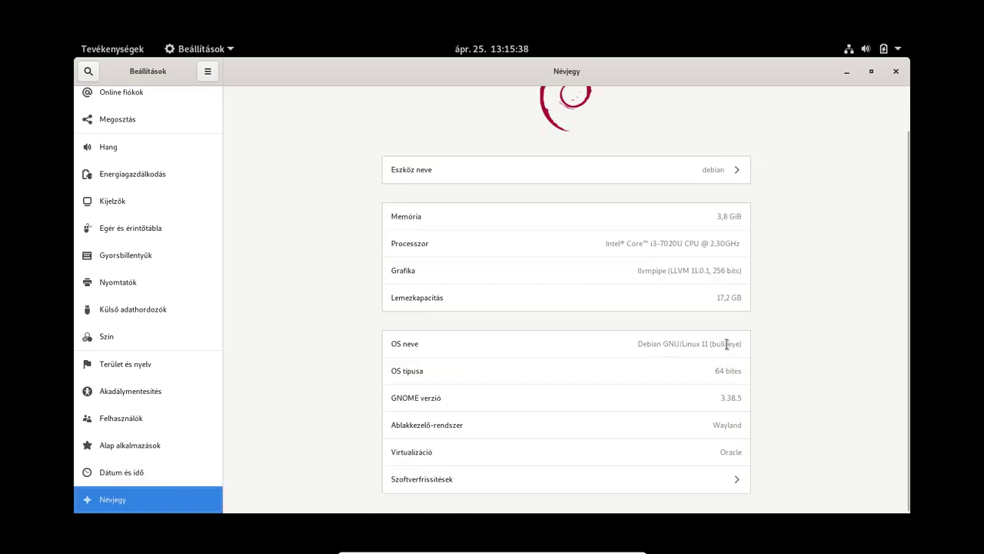
pyautogui.click(632, 344)
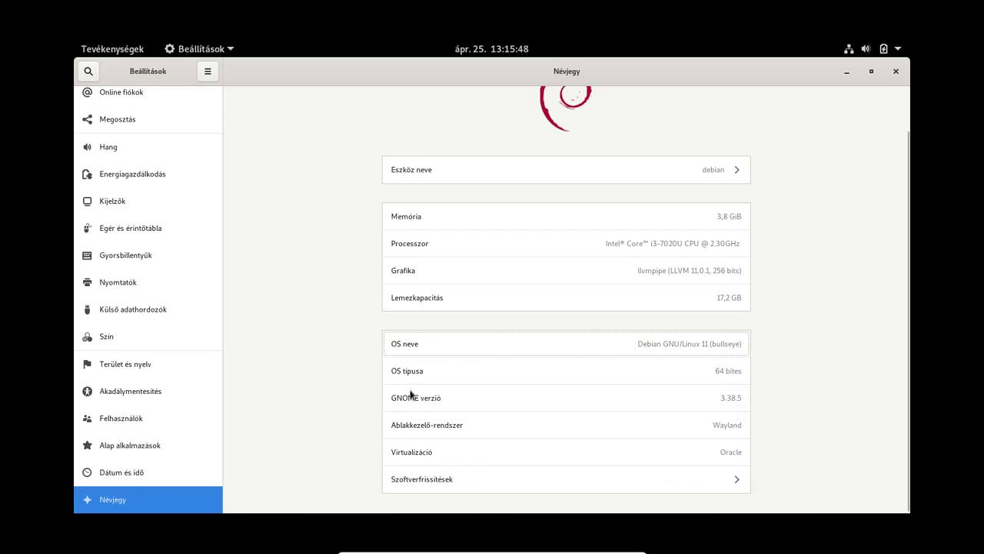
pyautogui.doubleClick(725, 425)
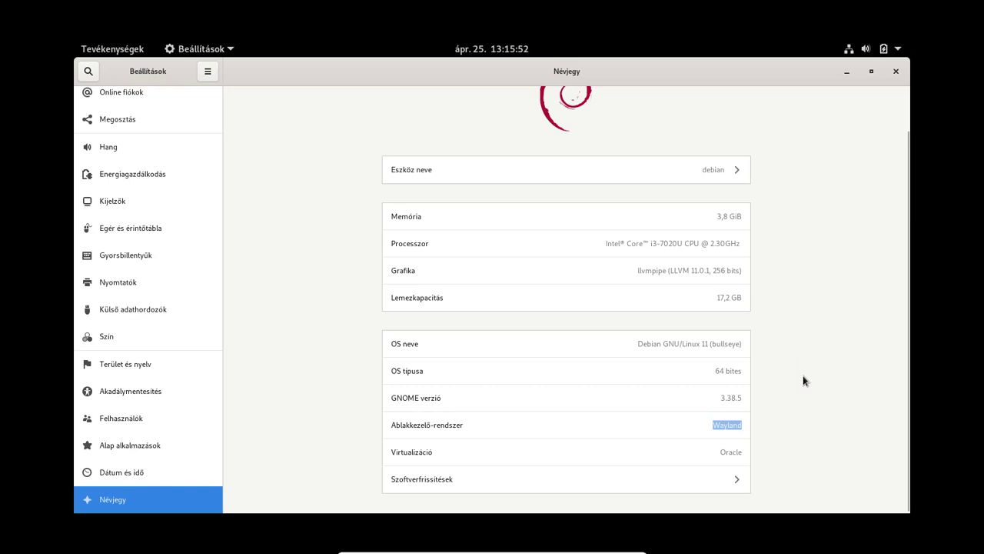
# Step: Confirm in GNOME Software that no updates are pending, then open Szoftvertárolók repository settings
pyautogui.click(698, 479)
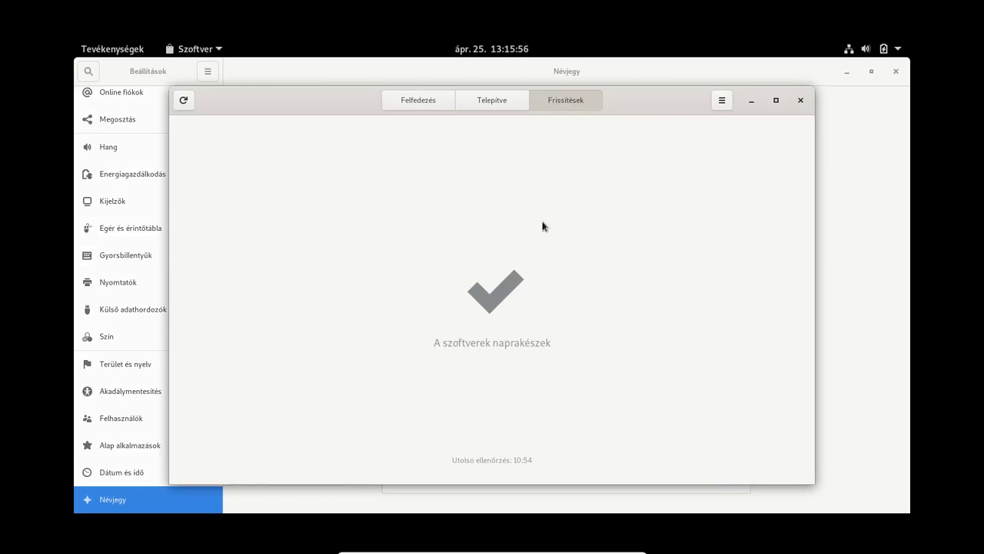
pyautogui.click(415, 99)
pyautogui.click(469, 100)
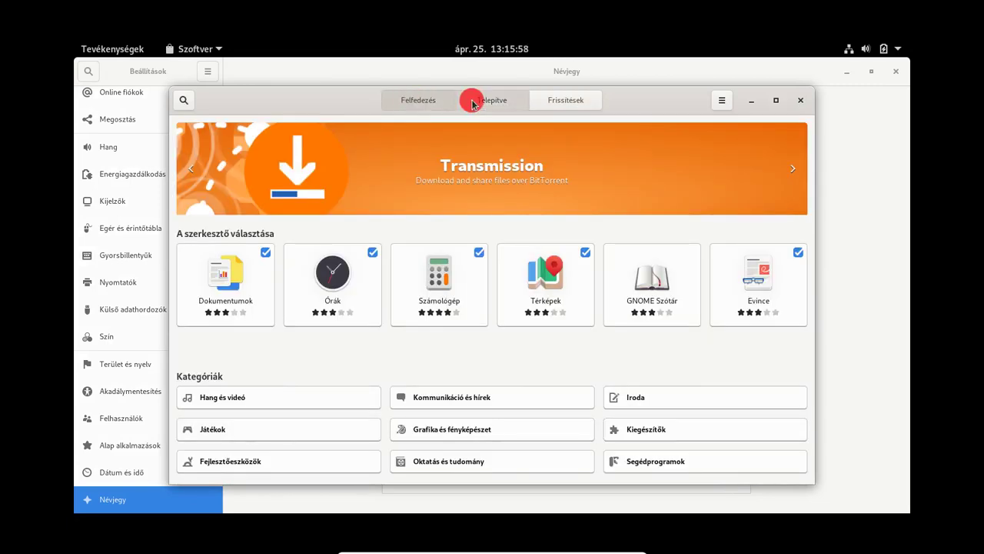
pyautogui.click(558, 102)
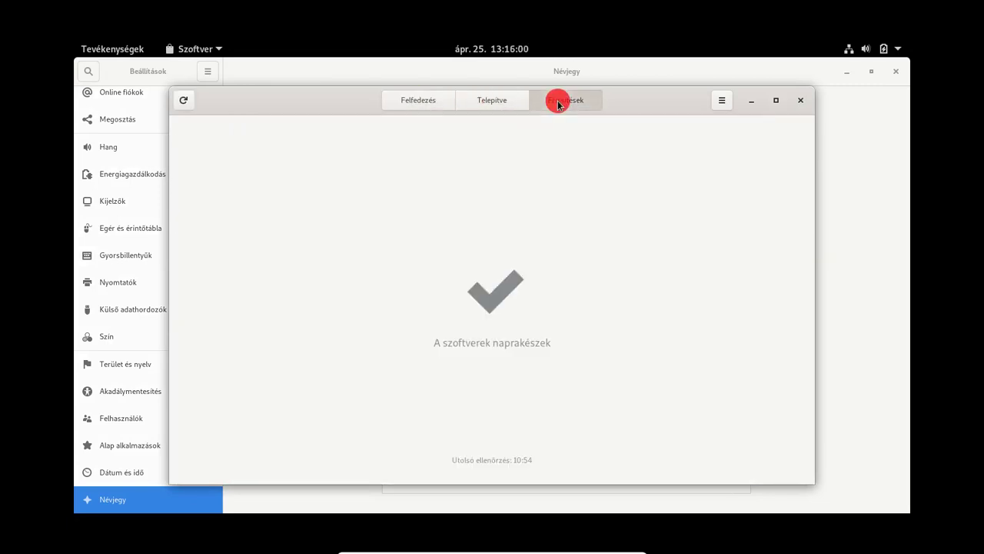
pyautogui.click(720, 100)
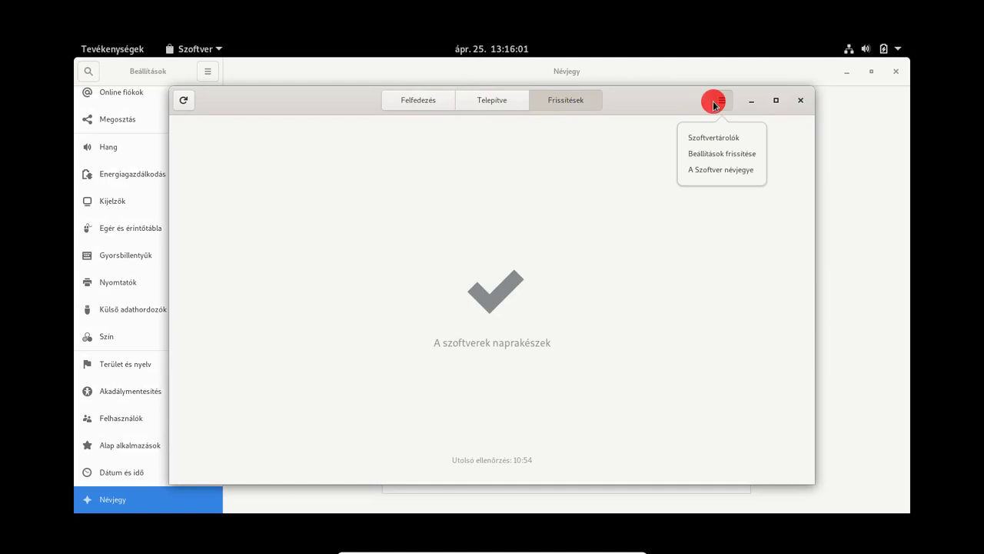
pyautogui.click(739, 141)
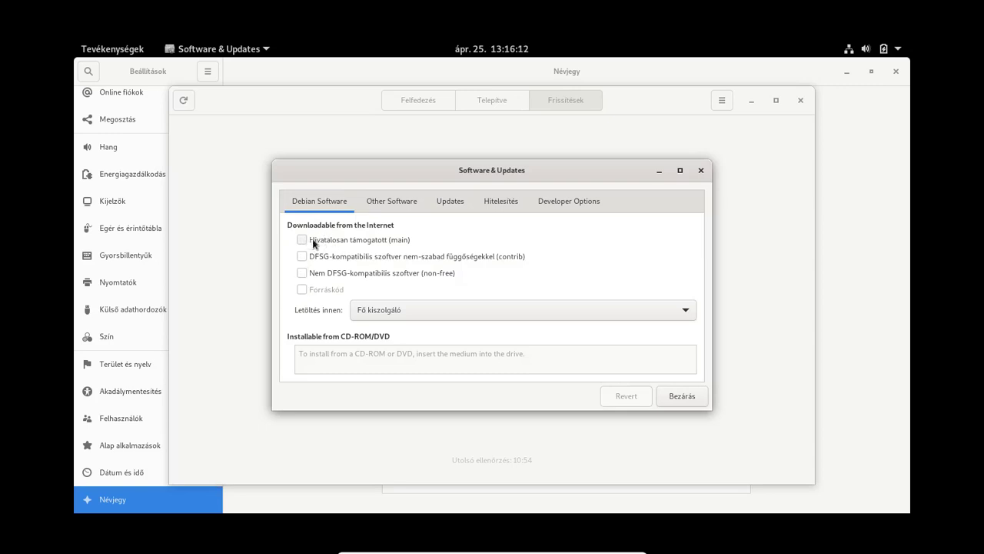
# Step: Review the Other Software, Updates, Hitelesítés and Developer Options tabs of Software & Updates
pyautogui.click(371, 202)
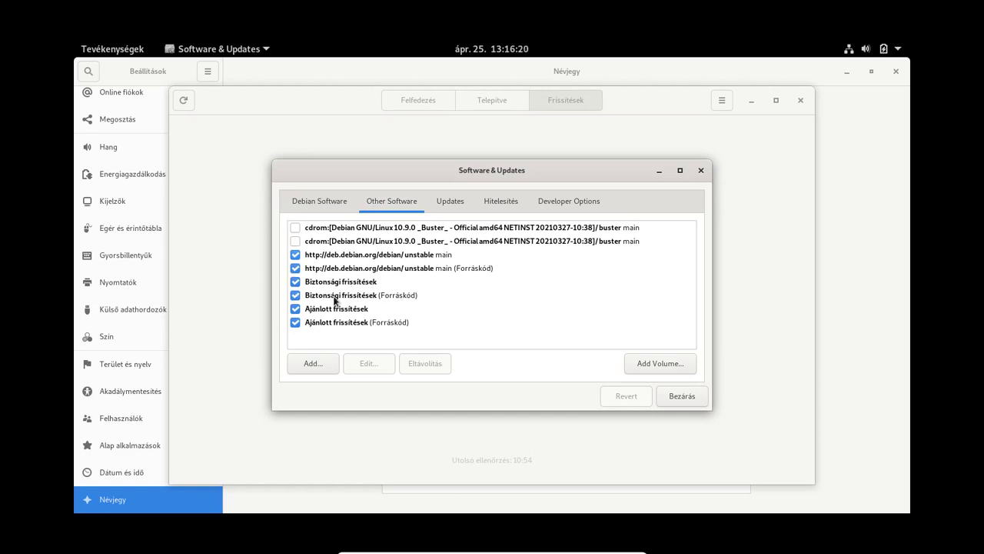
pyautogui.click(450, 203)
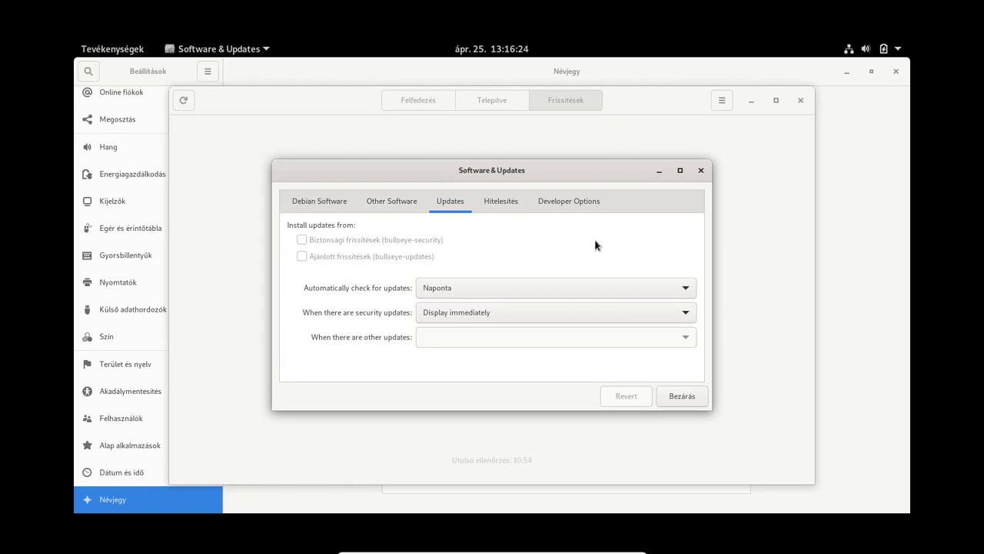
pyautogui.click(496, 204)
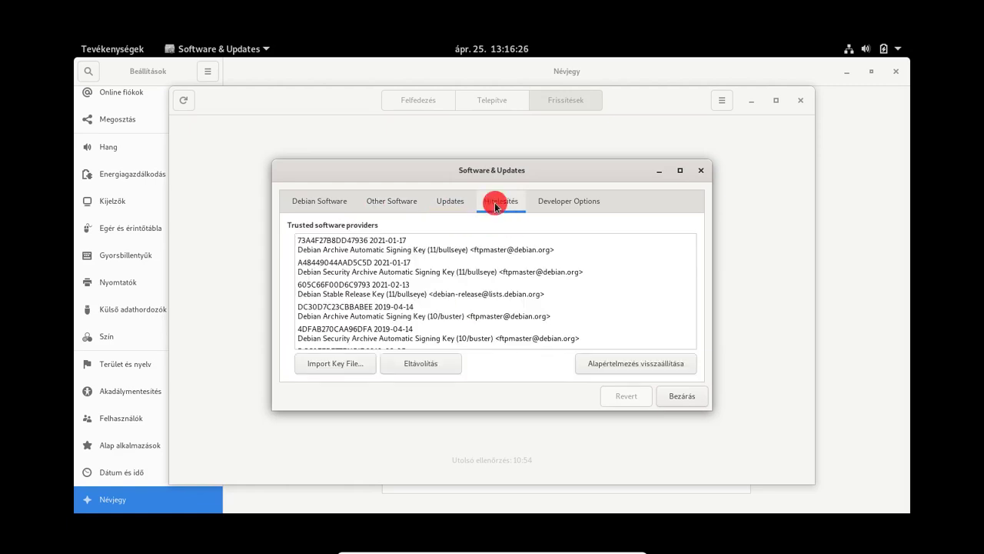
pyautogui.click(552, 204)
# Step: Close Software & Updates, GNOME Software and the Settings window
pyautogui.click(670, 398)
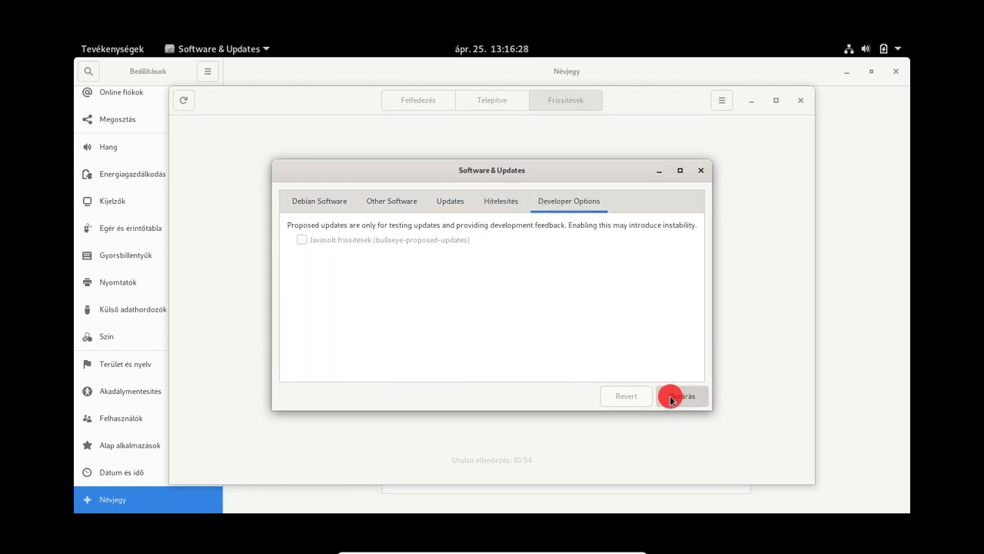
pyautogui.click(801, 100)
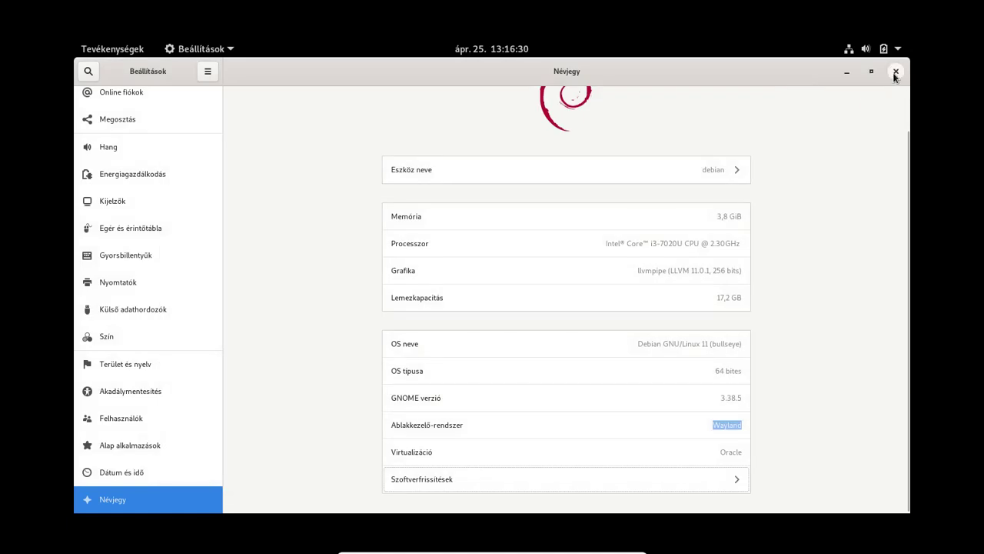
pyautogui.click(896, 71)
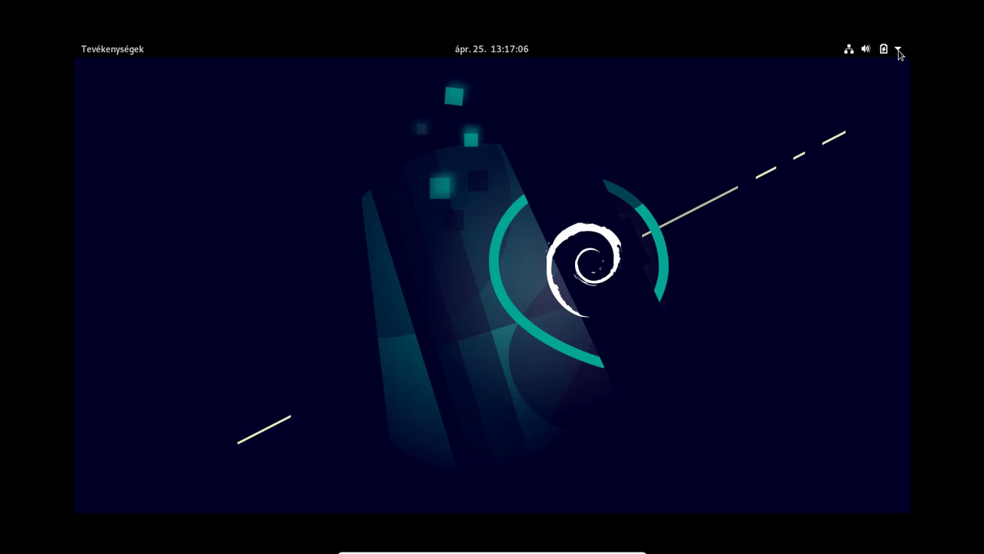
# Step: Pin LibreOffice Calc to the dash favourites and move it right after Writer
pyautogui.click(899, 54)
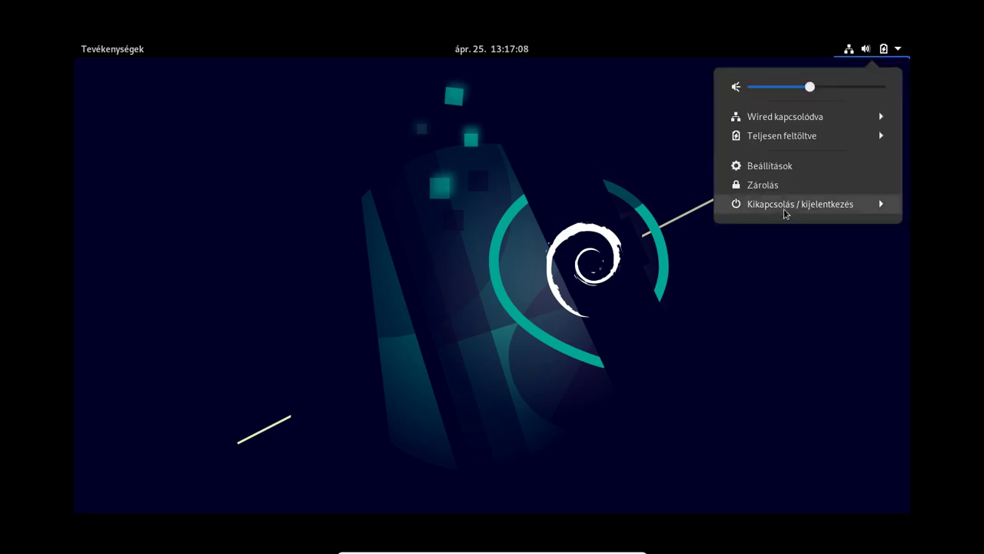
pyautogui.click(745, 319)
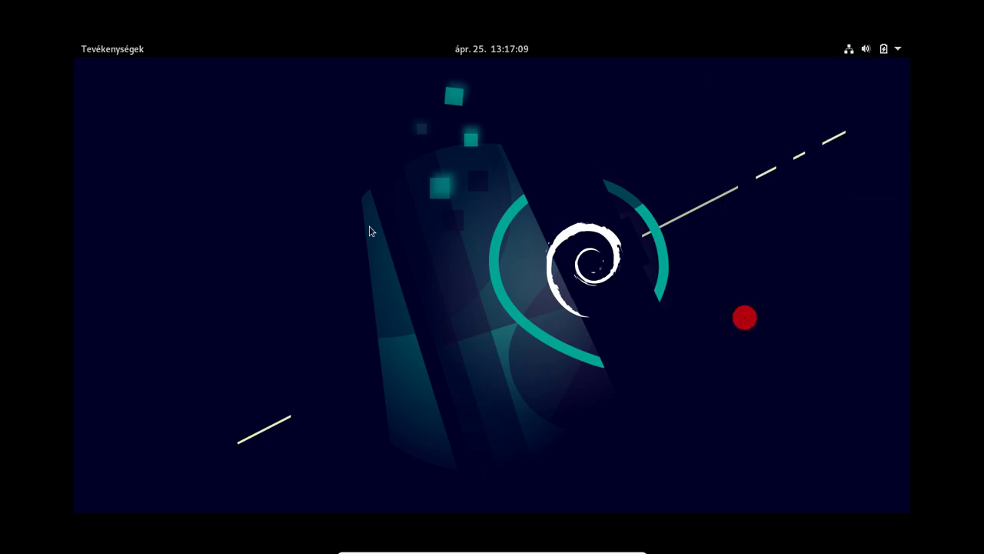
pyautogui.click(101, 53)
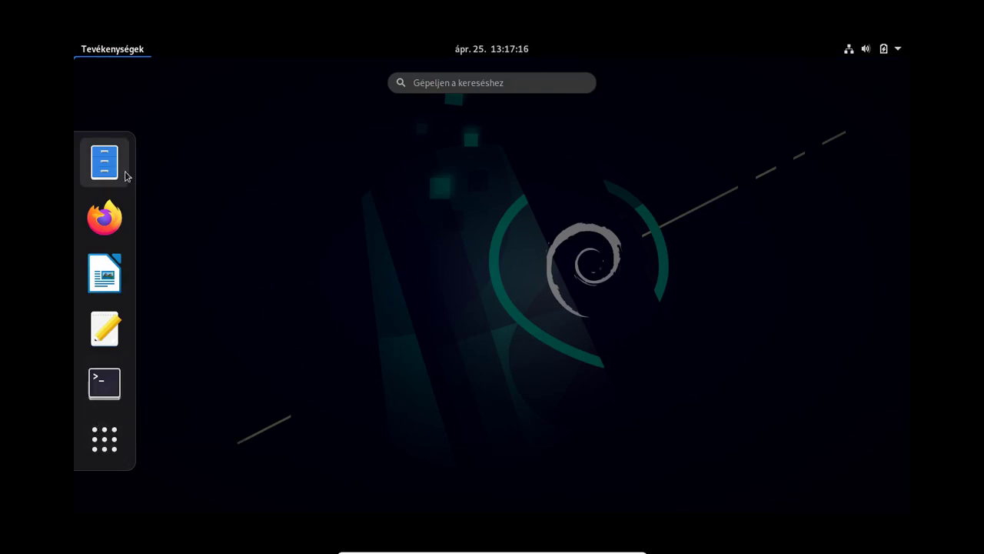
pyautogui.click(107, 441)
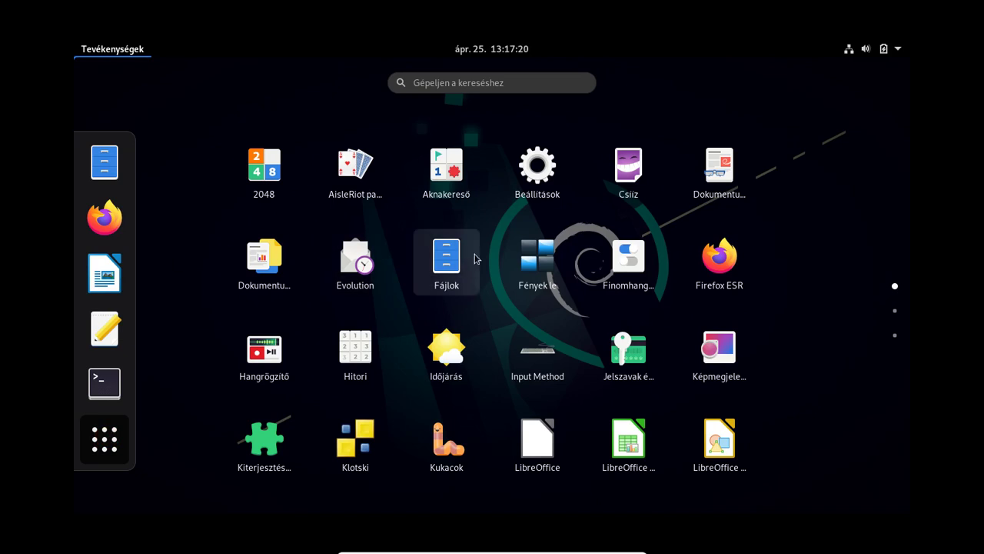
pyautogui.rightClick(633, 452)
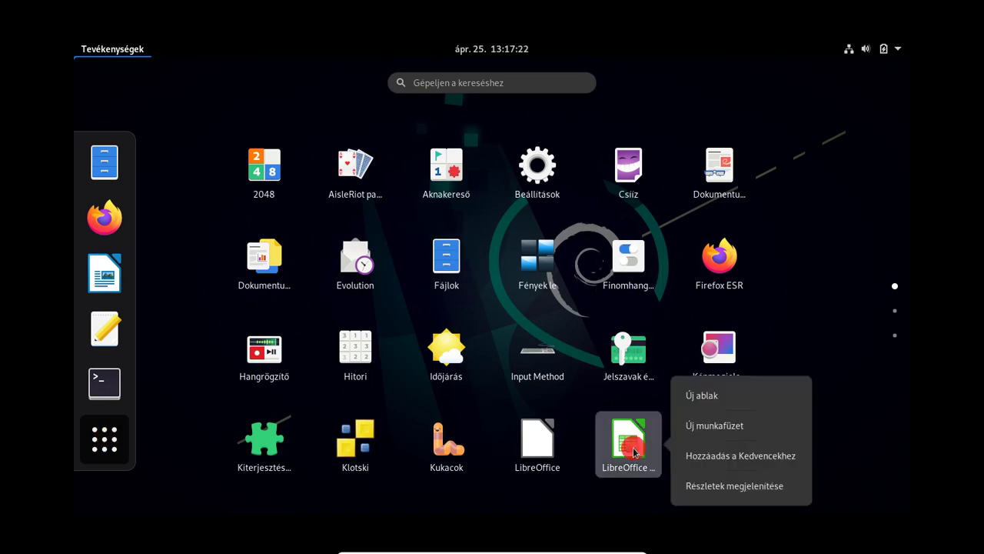
pyautogui.click(721, 458)
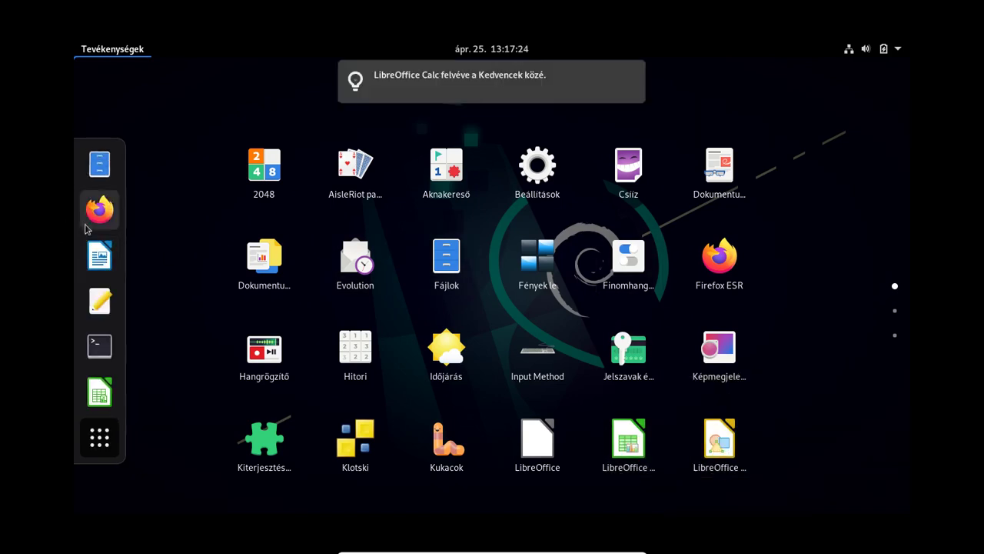
pyautogui.moveTo(100, 392); pyautogui.dragTo(100, 300)
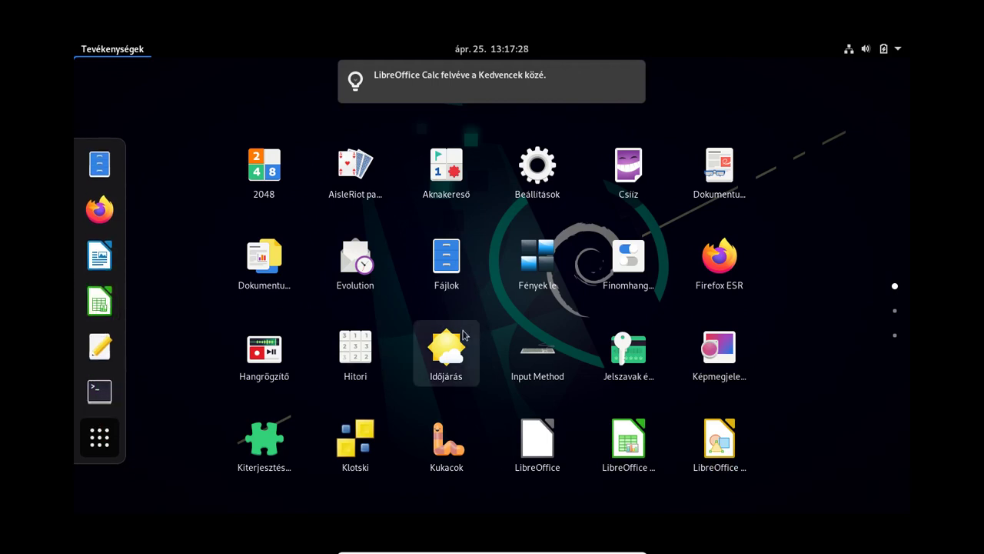
# Step: Pin Lemezek from the Segédprogramok folder to the dash favourites
pyautogui.scroll(-1, 421, 323)
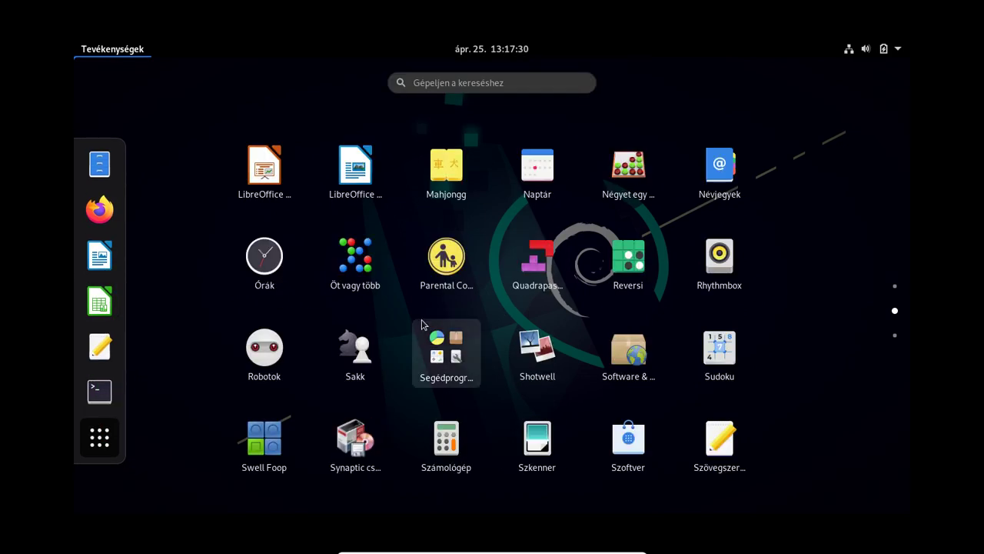
pyautogui.click(423, 323)
pyautogui.rightClick(406, 305)
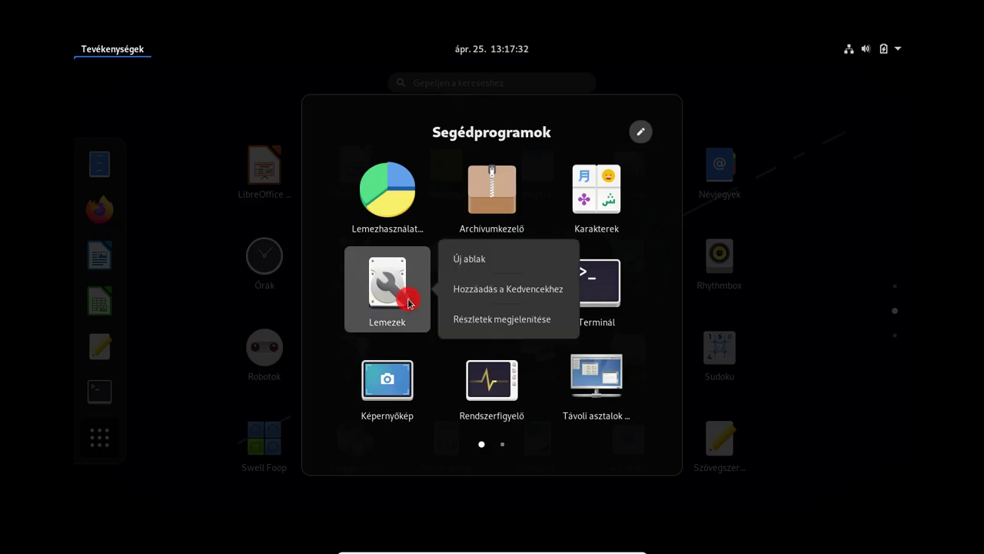
pyautogui.click(453, 289)
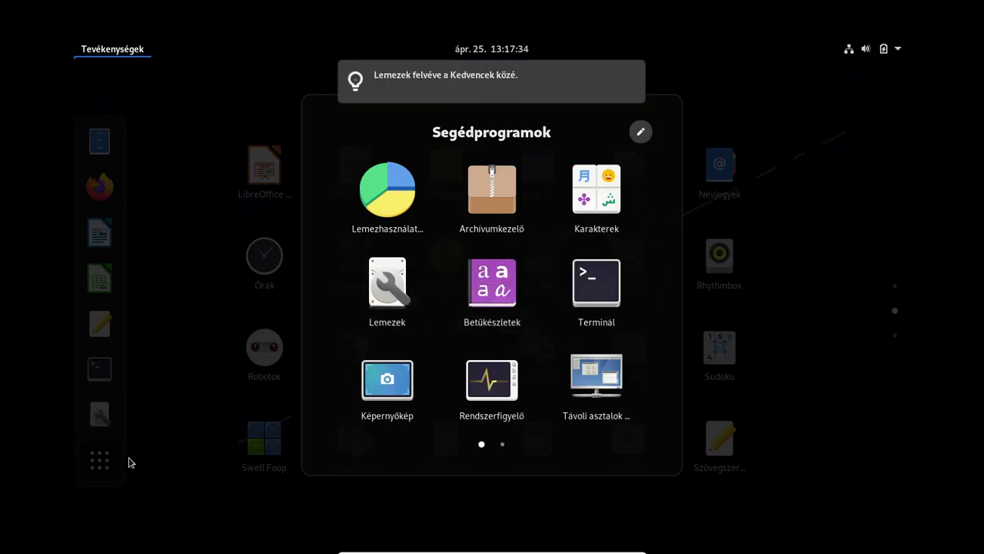
pyautogui.press('Escape')
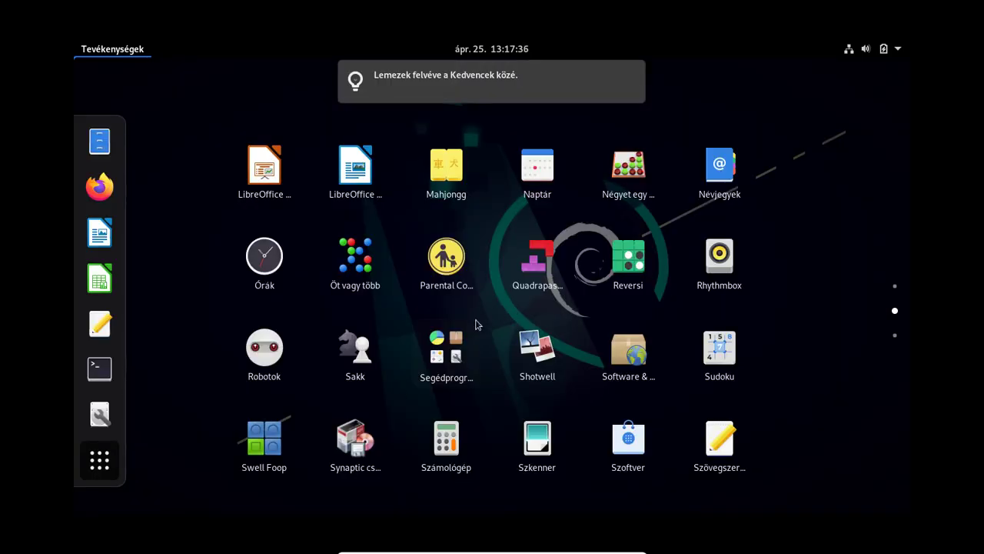
pyautogui.scroll(-1, 477, 327)
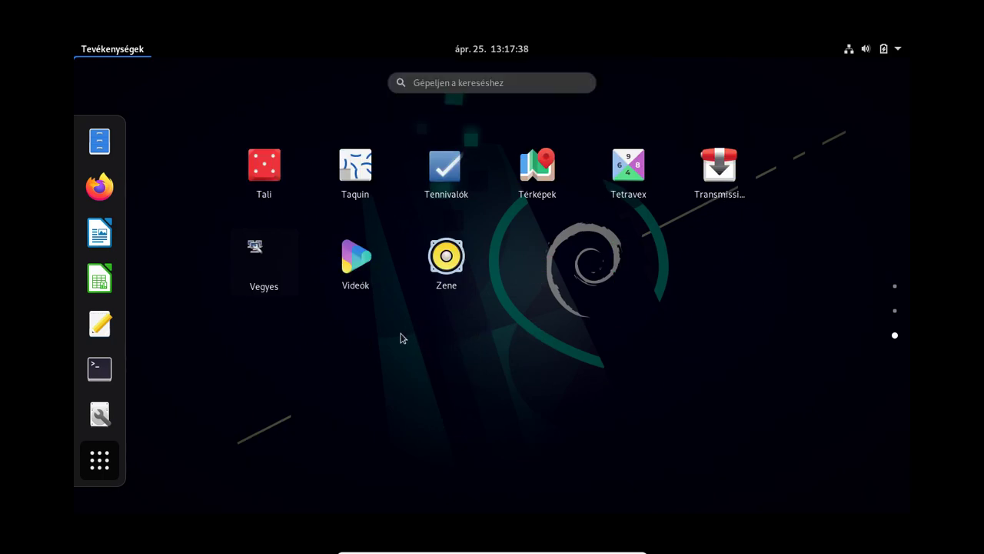
pyautogui.scroll(1, 401, 338)
pyautogui.scroll(1, 401, 338)
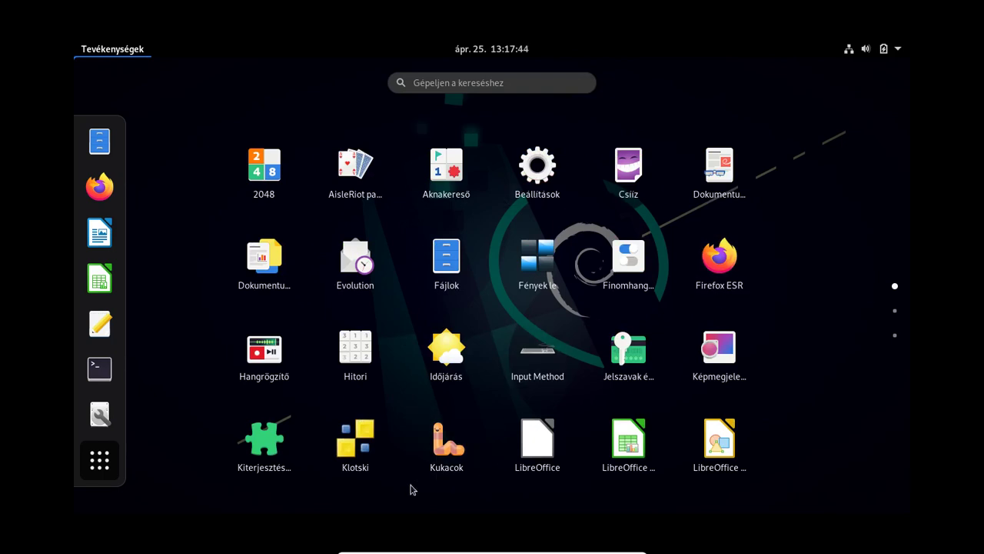
pyautogui.click(263, 441)
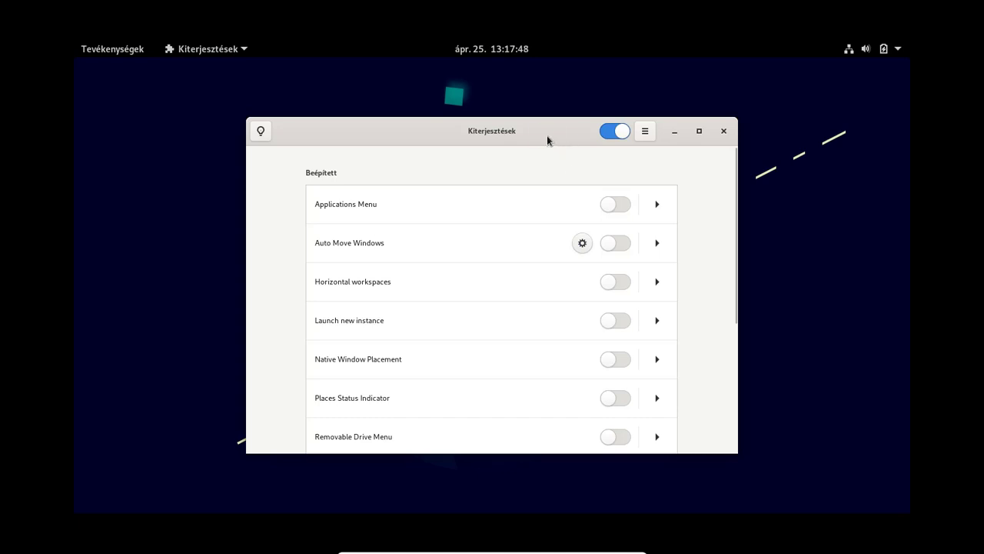
# Step: Maximize the Extensions window and follow the extensions.gnome.org link from its tips
pyautogui.doubleClick(547, 135)
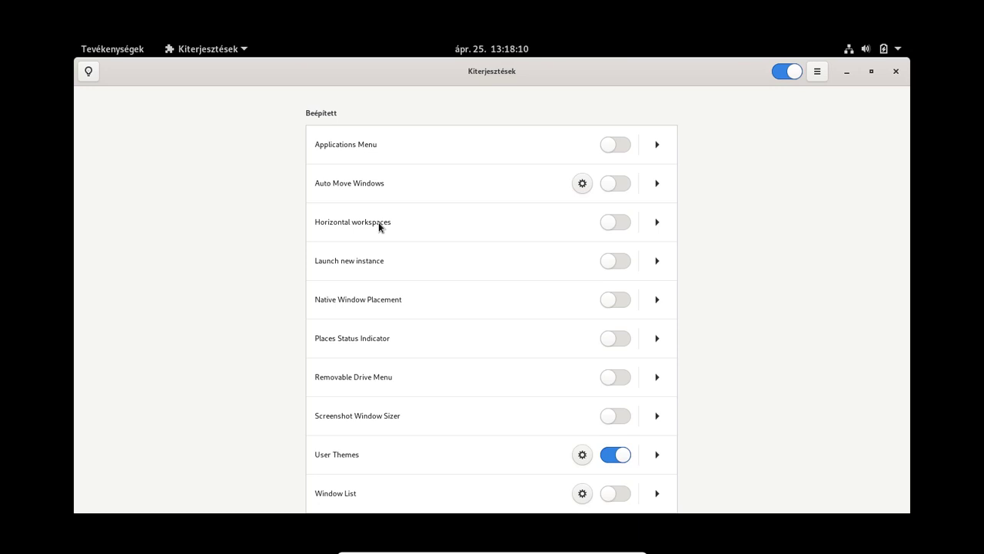
pyautogui.scroll(-2, 450, 209)
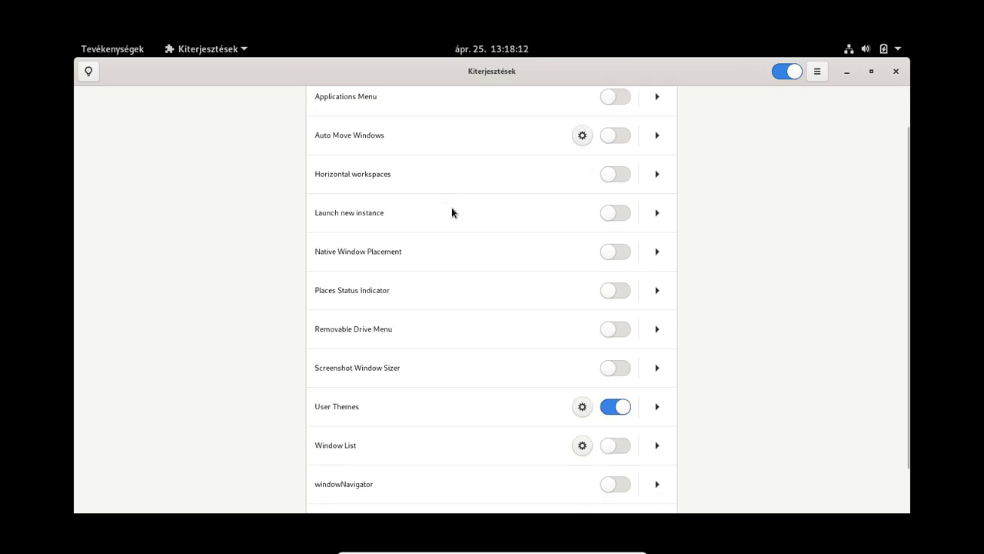
pyautogui.scroll(2, 452, 207)
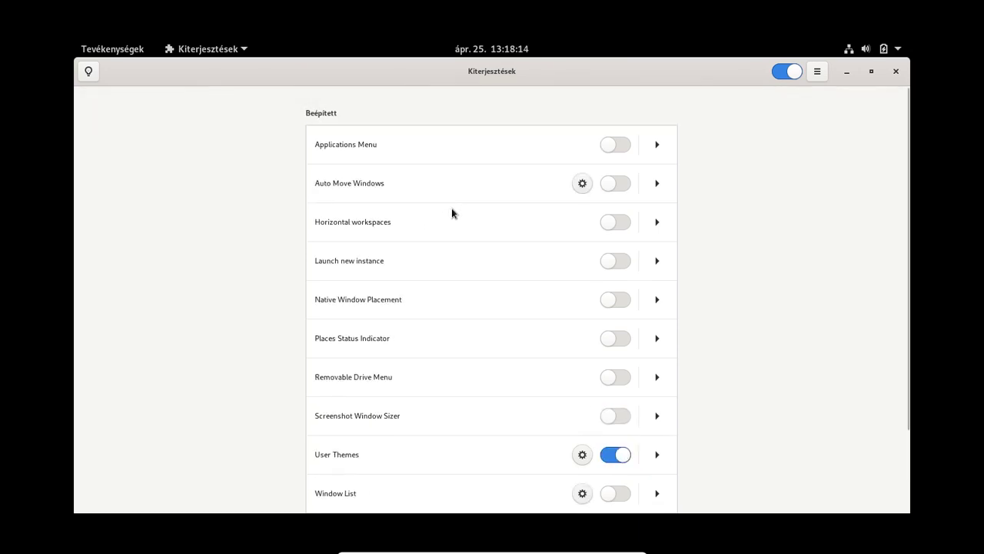
pyautogui.click(89, 77)
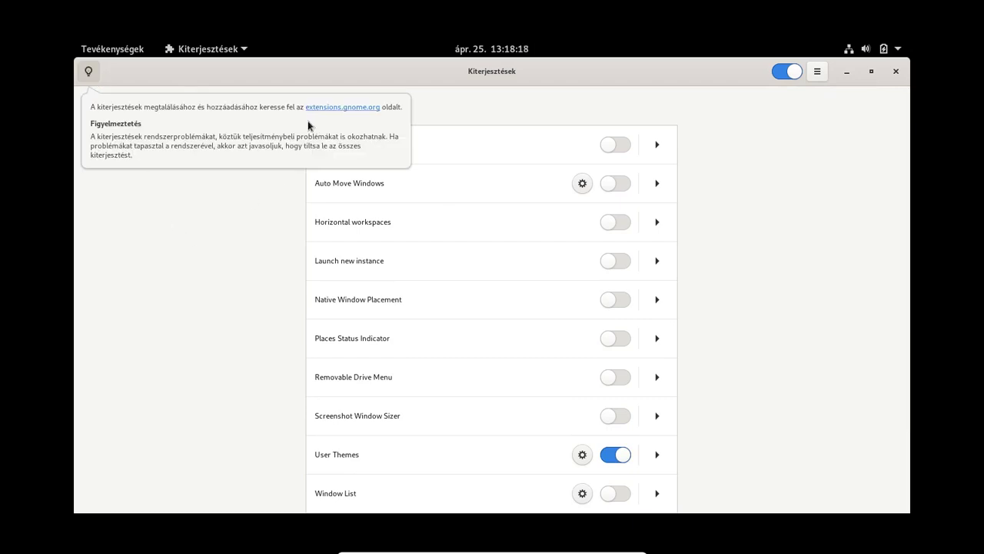
pyautogui.click(324, 110)
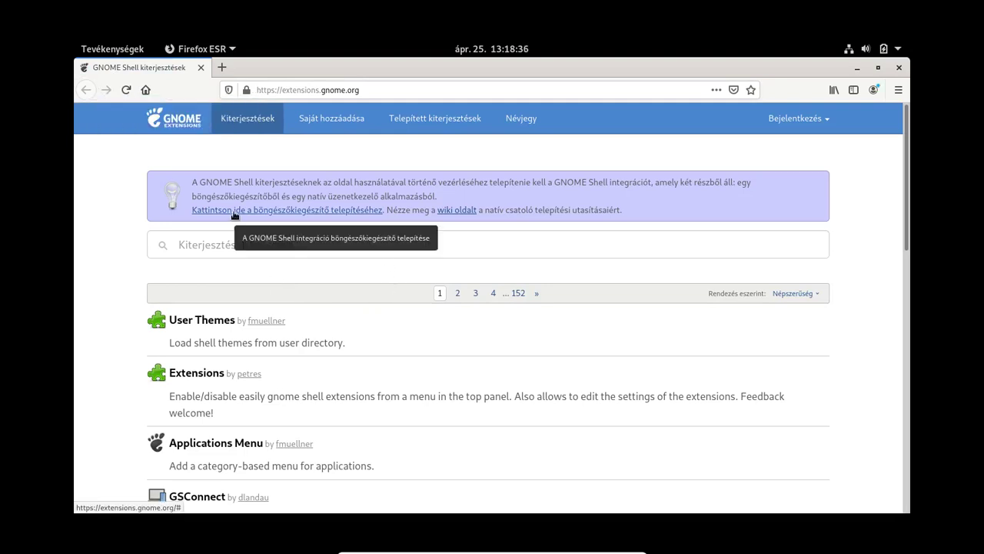
# Step: Add the GNOME Shell integration add-on to Firefox, permit private windows, then close Firefox
pyautogui.click(265, 122)
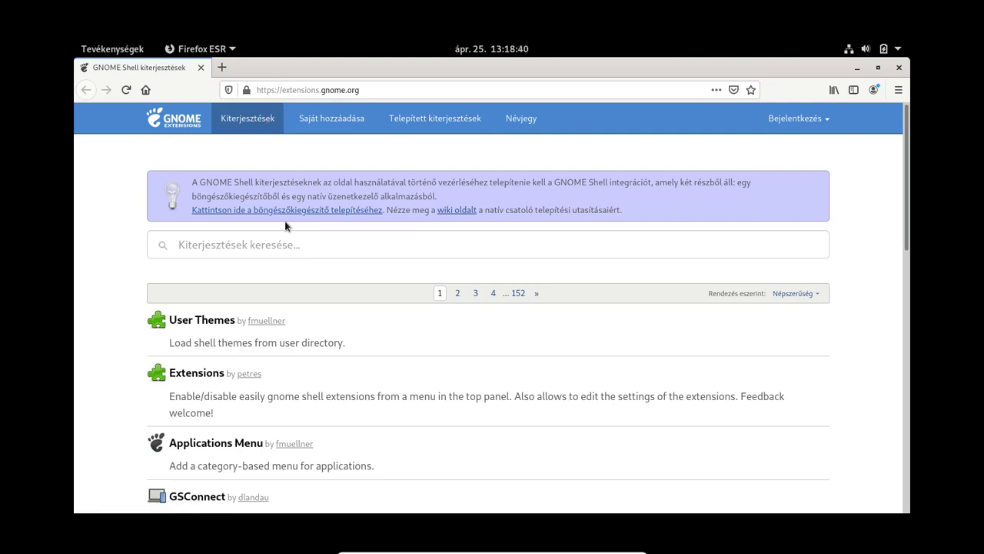
pyautogui.click(261, 211)
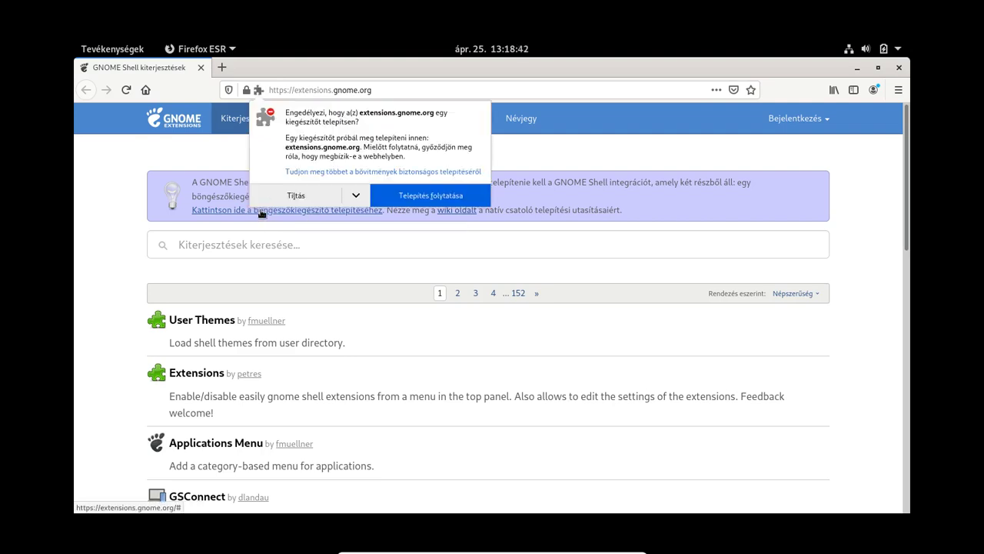
pyautogui.click(422, 194)
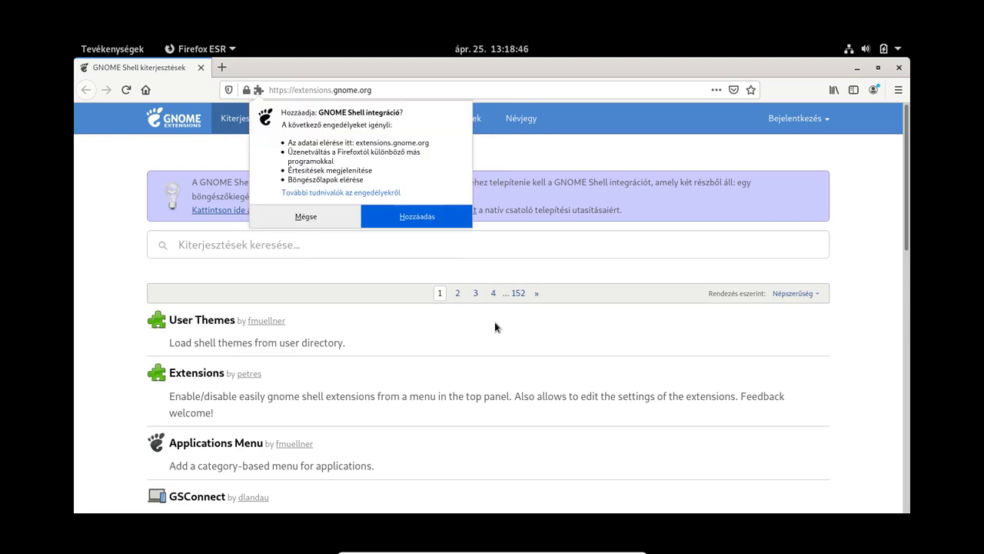
pyautogui.click(419, 212)
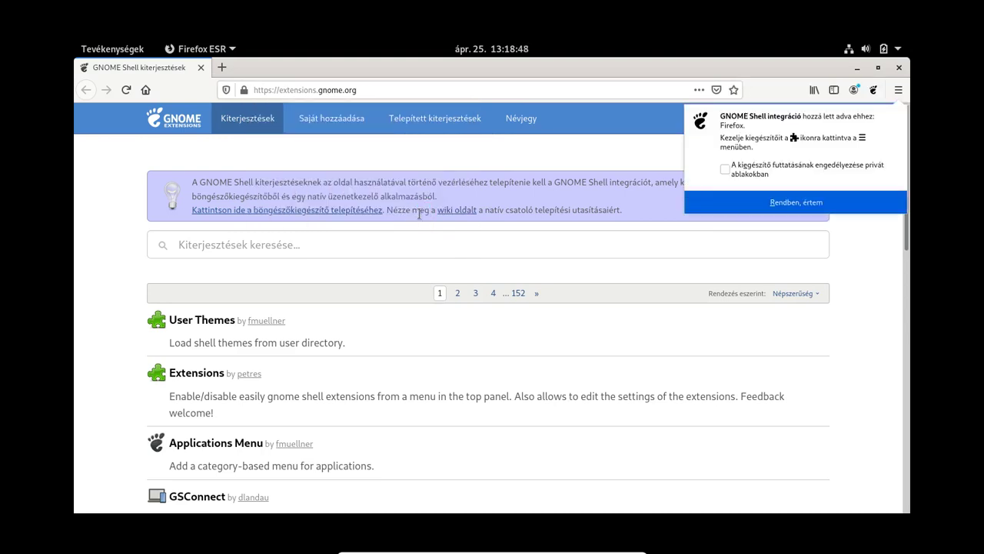
pyautogui.click(725, 168)
pyautogui.click(831, 212)
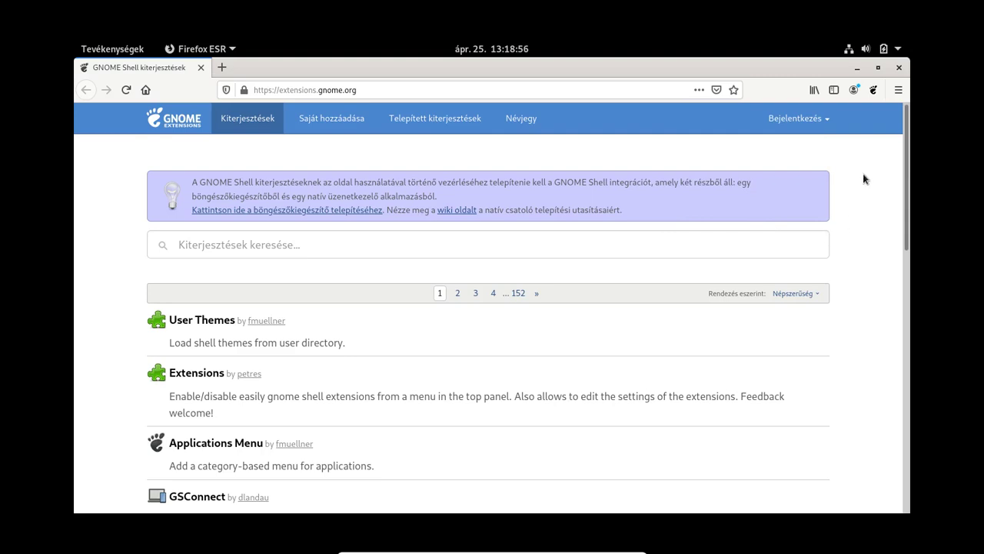
pyautogui.click(897, 68)
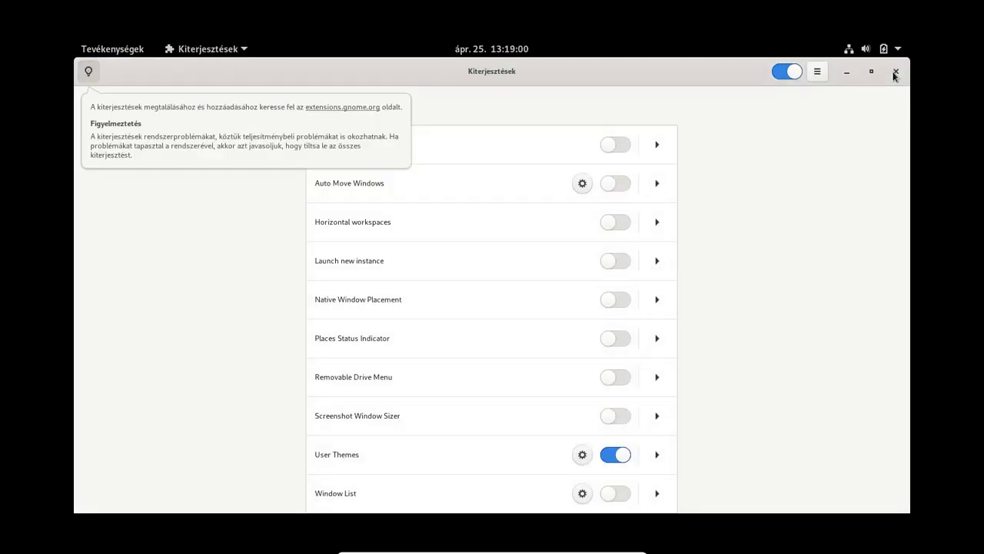
# Step: Close the Extensions app and relaunch Firefox ESR from the dash
pyautogui.click(894, 73)
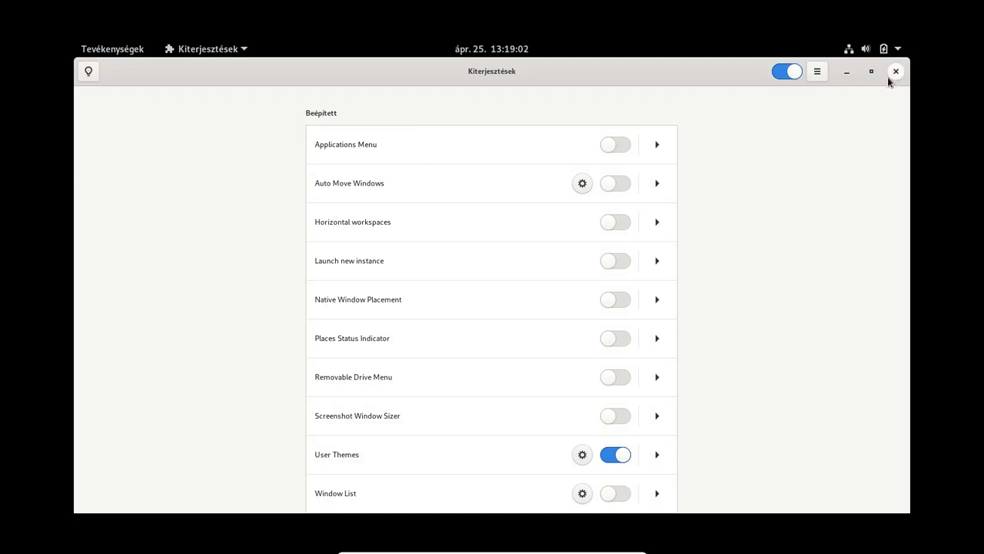
pyautogui.click(895, 72)
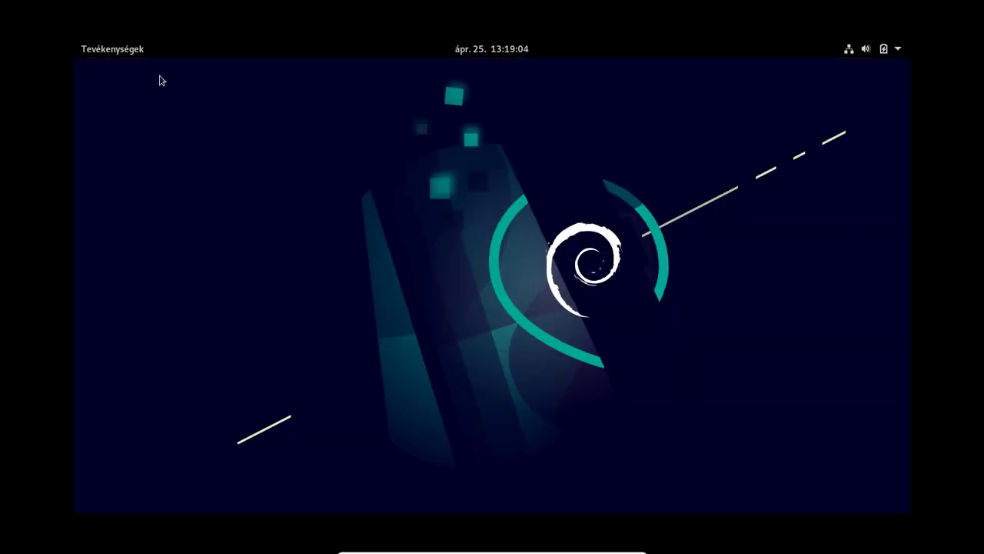
pyautogui.moveTo(75, 38)
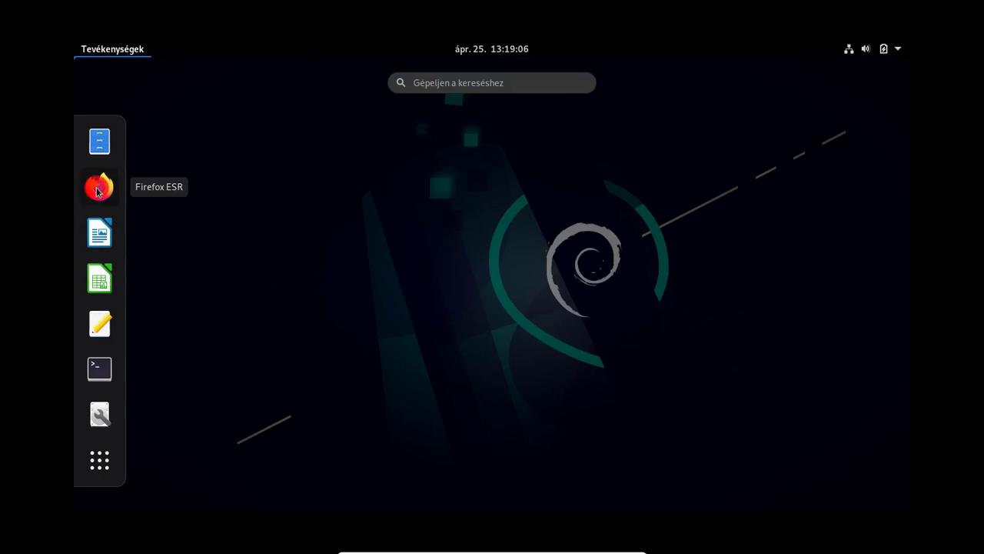
pyautogui.click(99, 187)
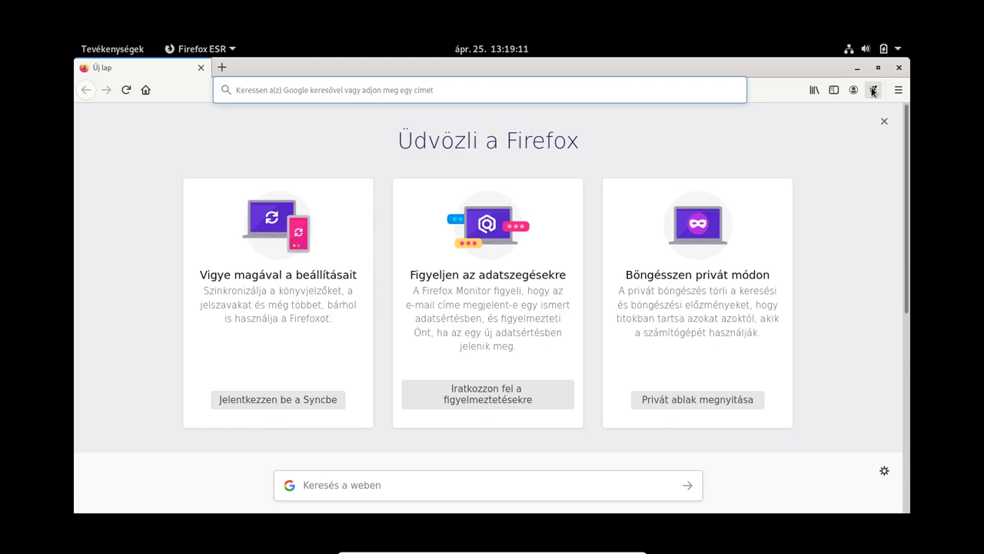
# Step: Open a blank new tab beside extensions.gnome.org and focus its address bar
pyautogui.click(873, 90)
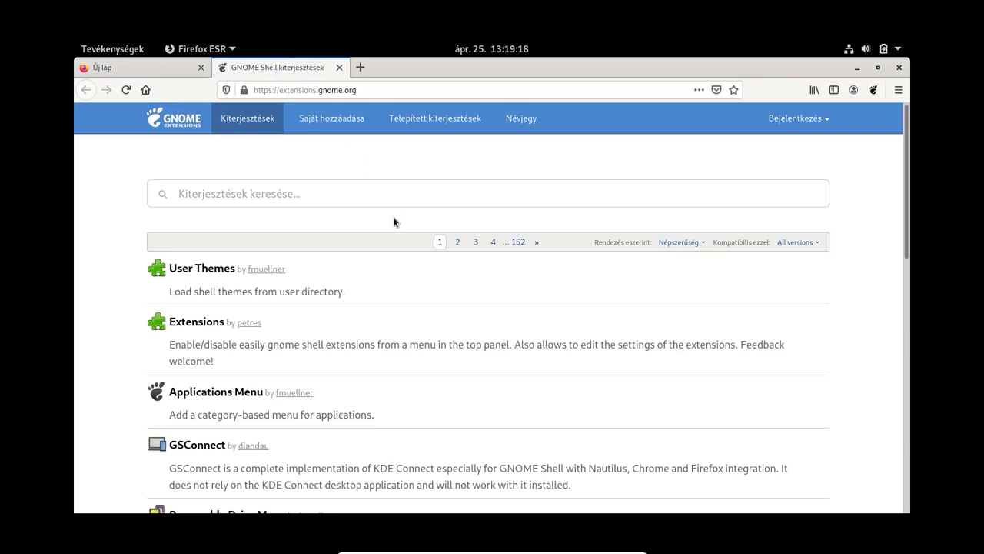
pyautogui.scroll(-3, 393, 220)
pyautogui.scroll(3, 393, 231)
pyautogui.click(427, 90)
pyautogui.click(359, 67)
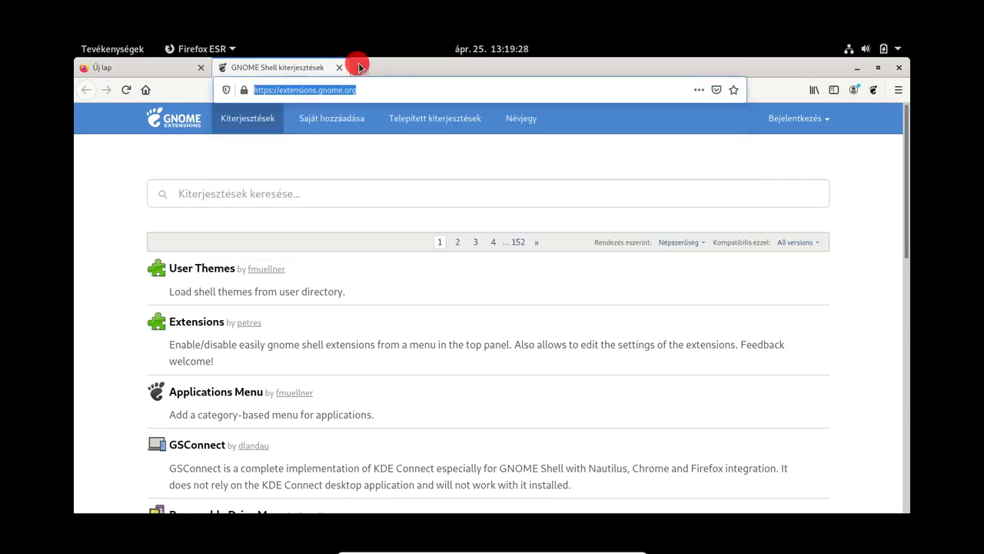
pyautogui.click(390, 90)
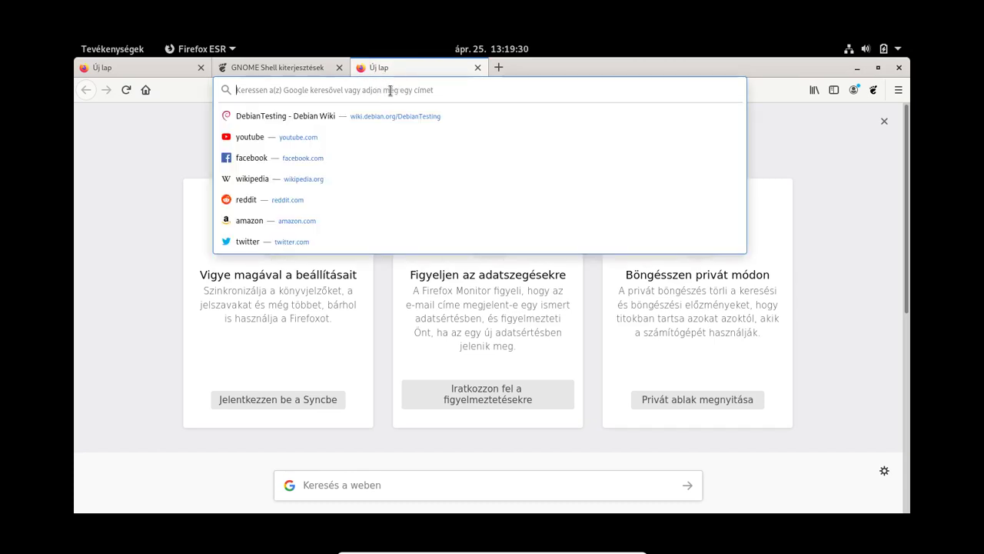
# Step: Load okis.hu/ubuntu/extensions/brave.html in the new tab
pyautogui.write('okis.hu/')
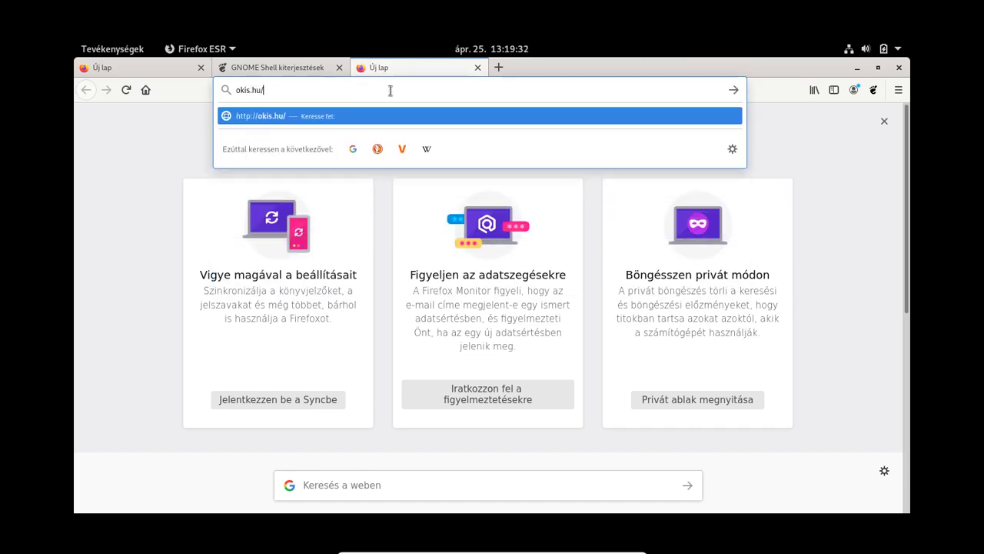
pyautogui.write('ubuntu')
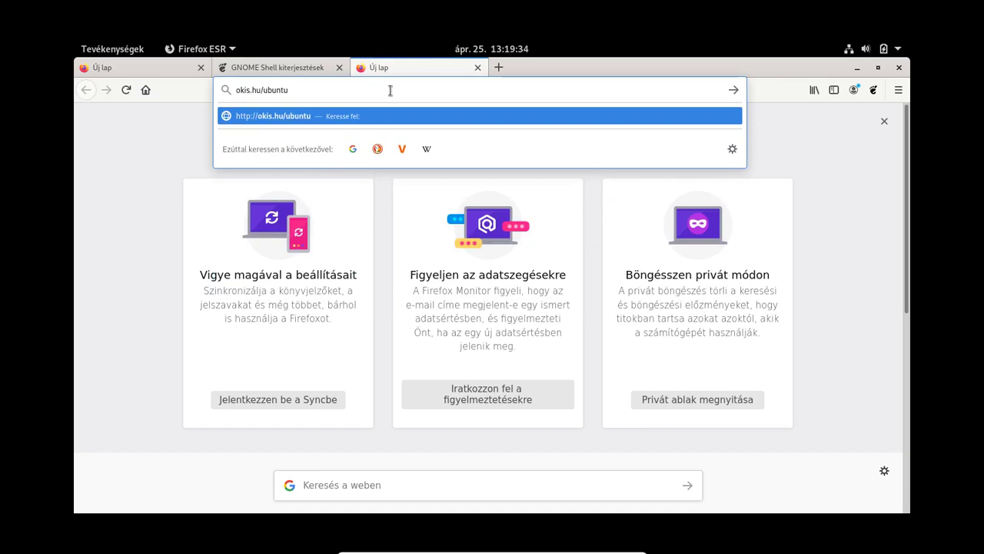
pyautogui.write('/')
pyautogui.write('ex')
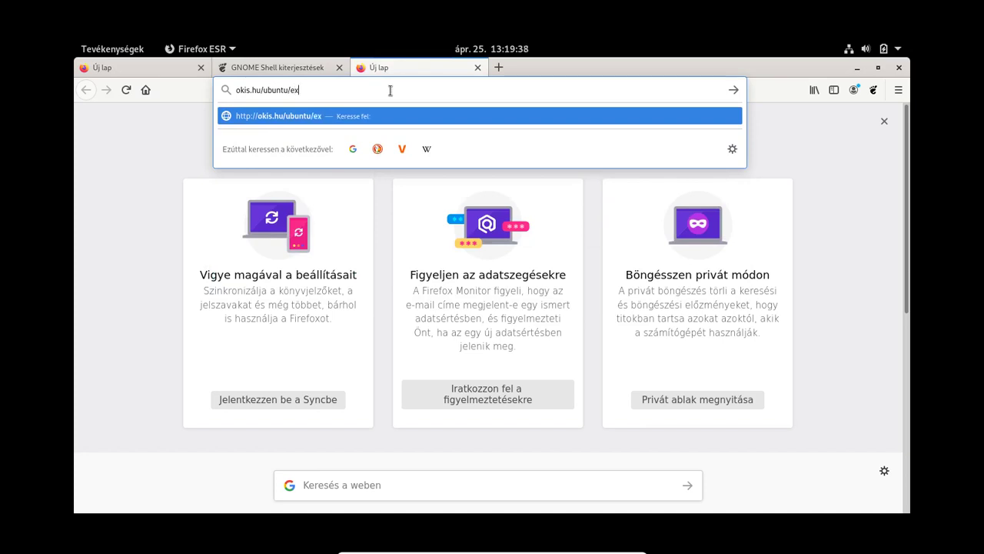
pyautogui.write('tensions/')
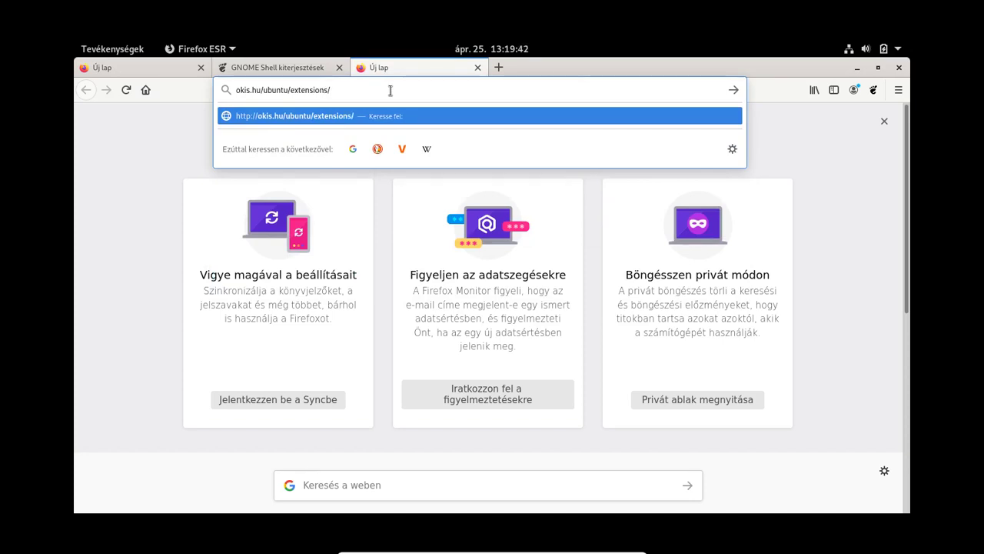
pyautogui.write('brave.html')
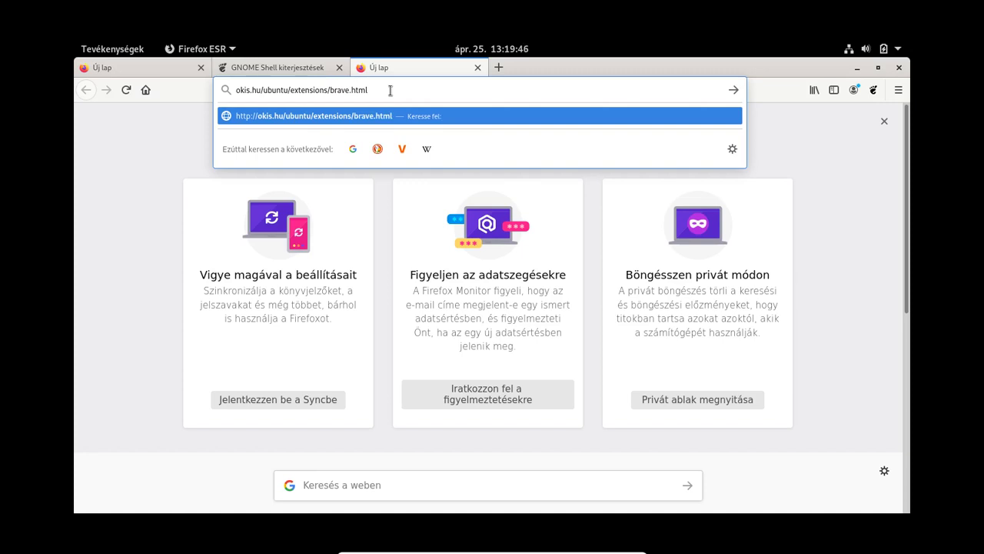
pyautogui.press('Return')
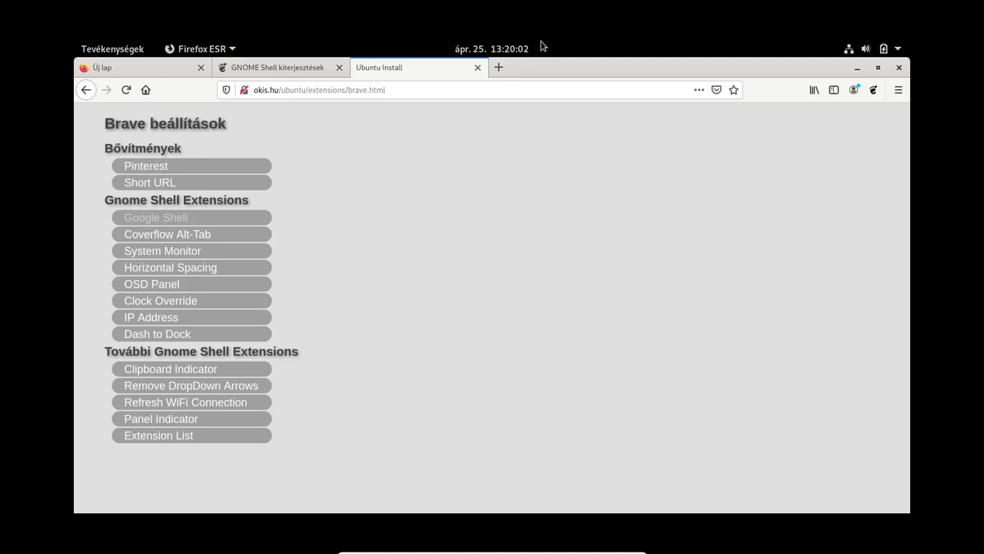
# Step: Install and enable the LAN IP Address extension, showing 10.0.2.15 in the top panel
pyautogui.click(153, 320)
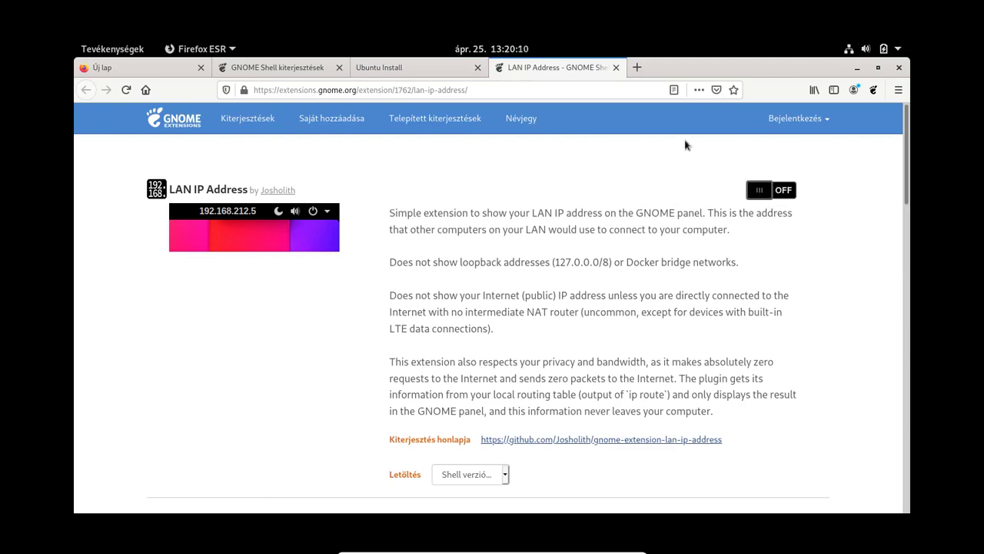
pyautogui.click(785, 196)
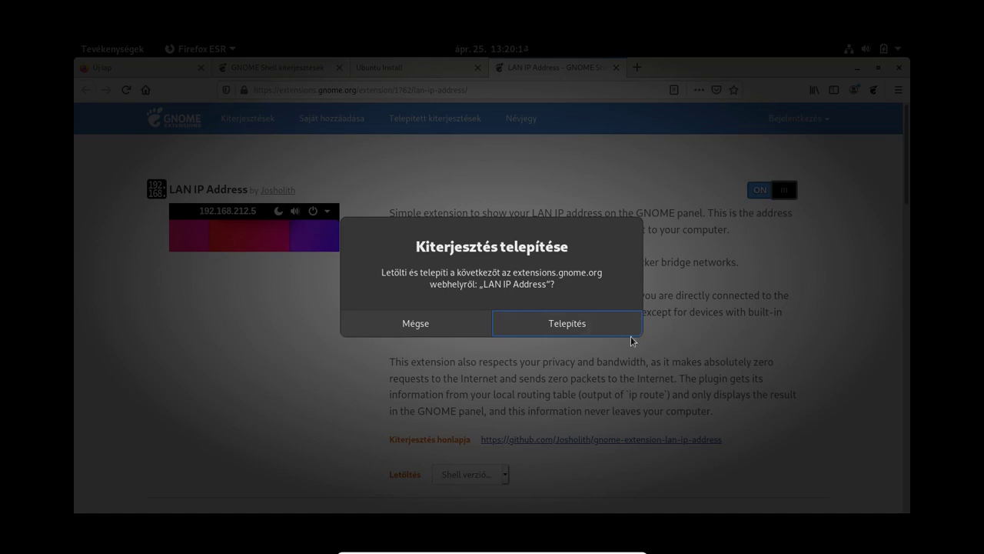
pyautogui.click(544, 326)
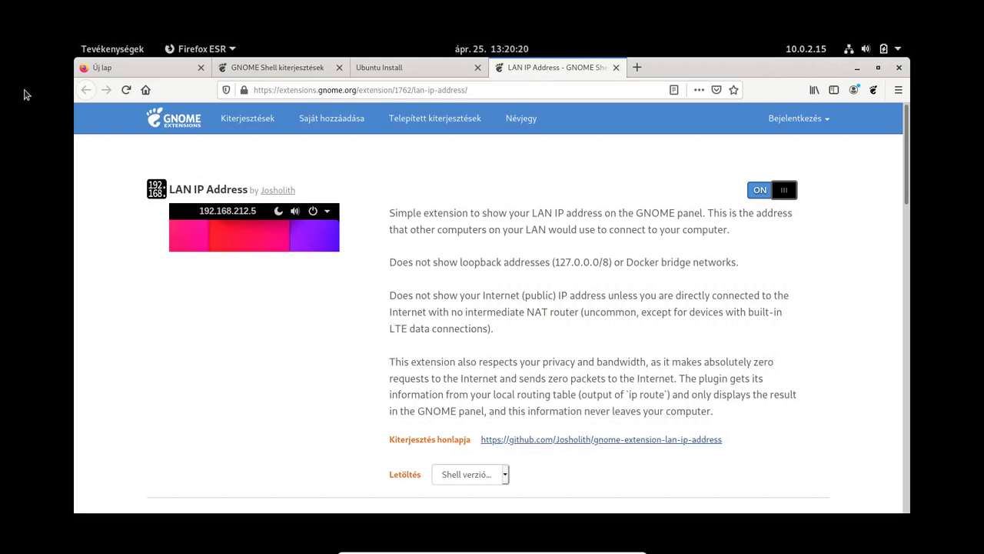
pyautogui.click(101, 46)
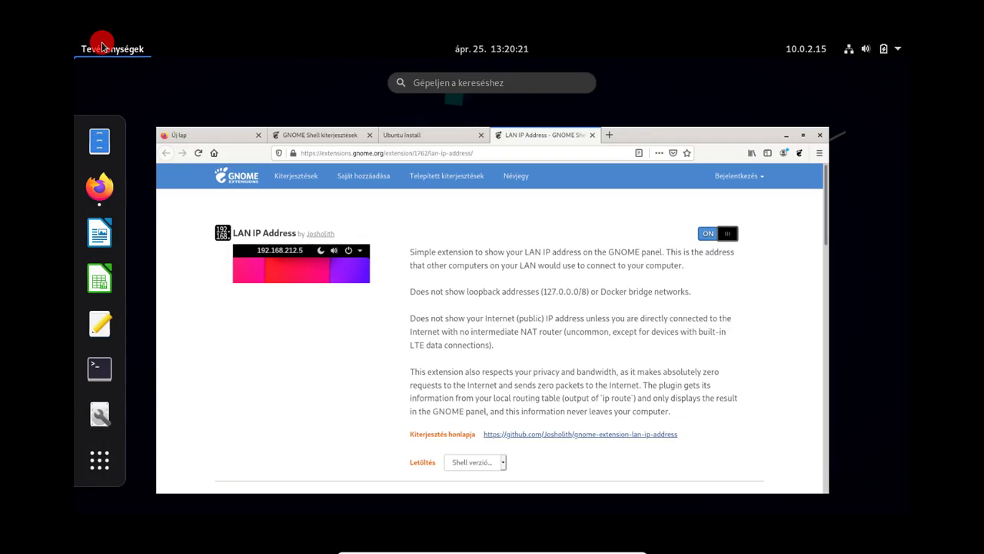
pyautogui.click(92, 471)
pyautogui.click(263, 444)
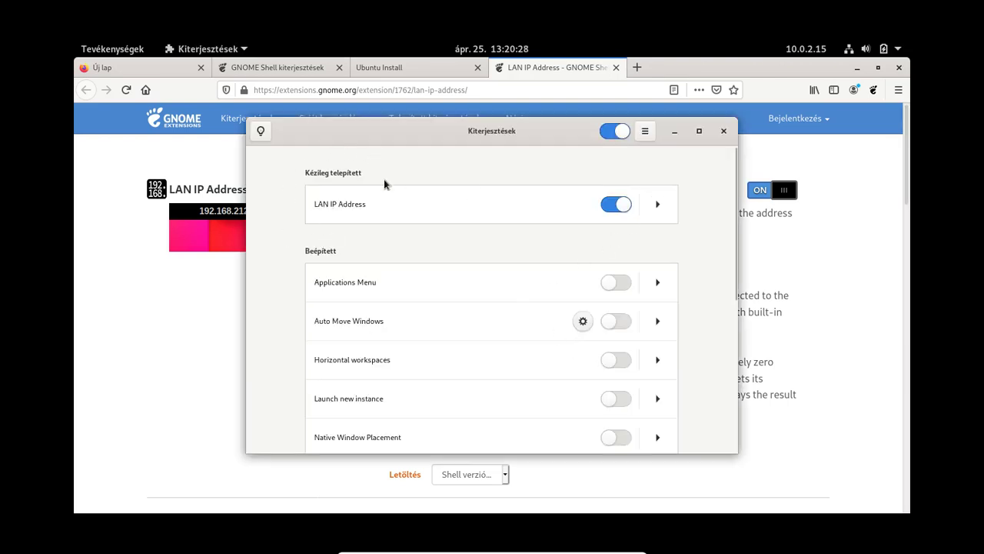
pyautogui.scroll(-5, 481, 333)
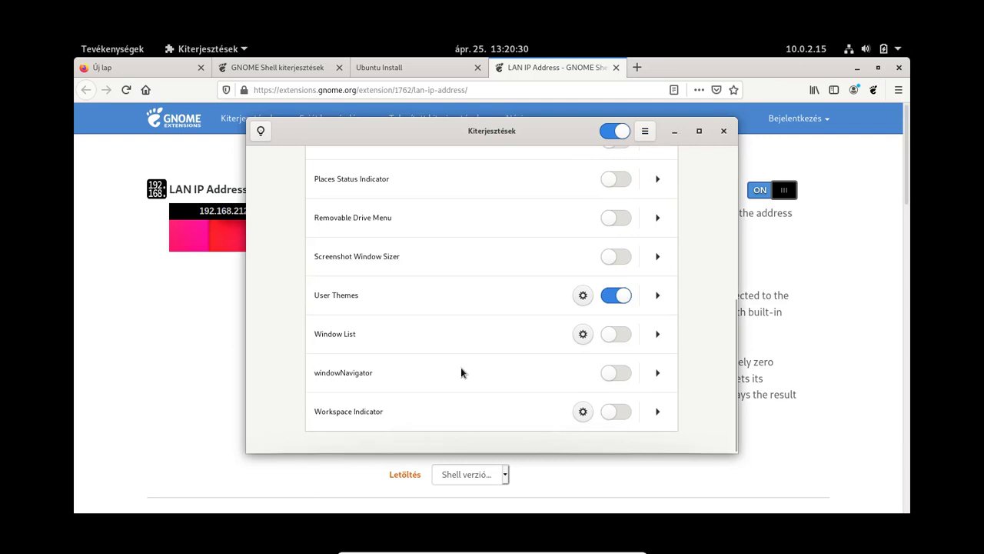
pyautogui.scroll(8, 461, 372)
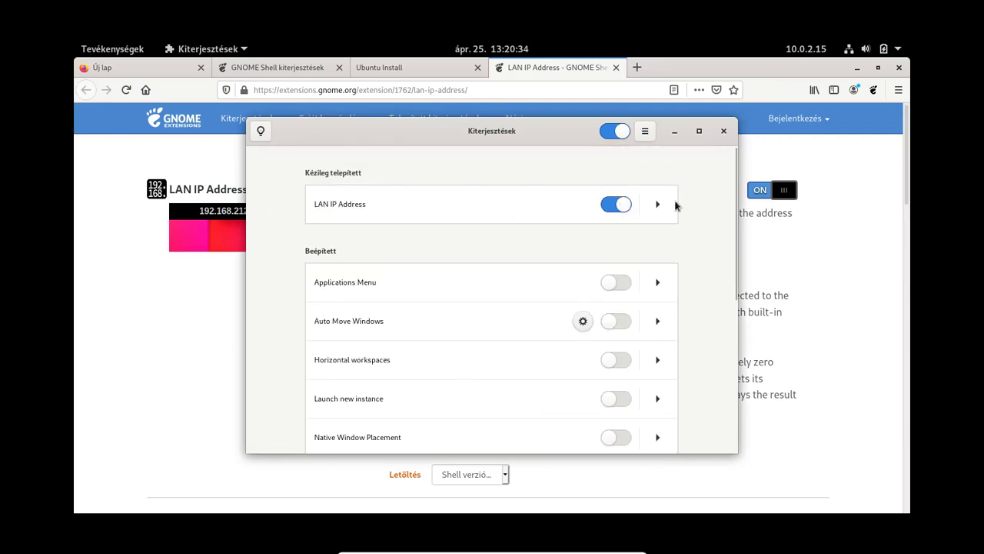
pyautogui.click(723, 131)
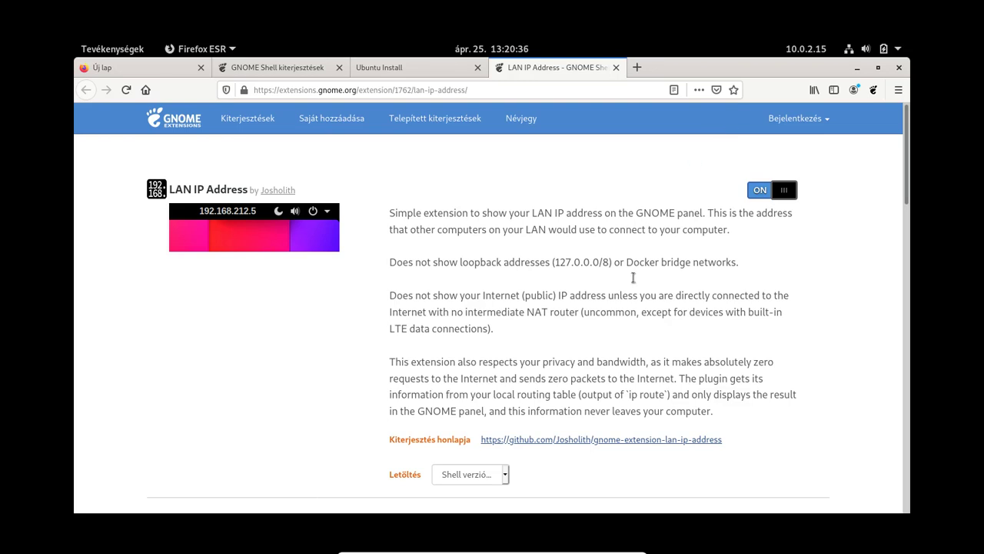
# Step: Close the LAN IP Address page, switch on and install Clock Override, then quit Firefox
pyautogui.click(616, 68)
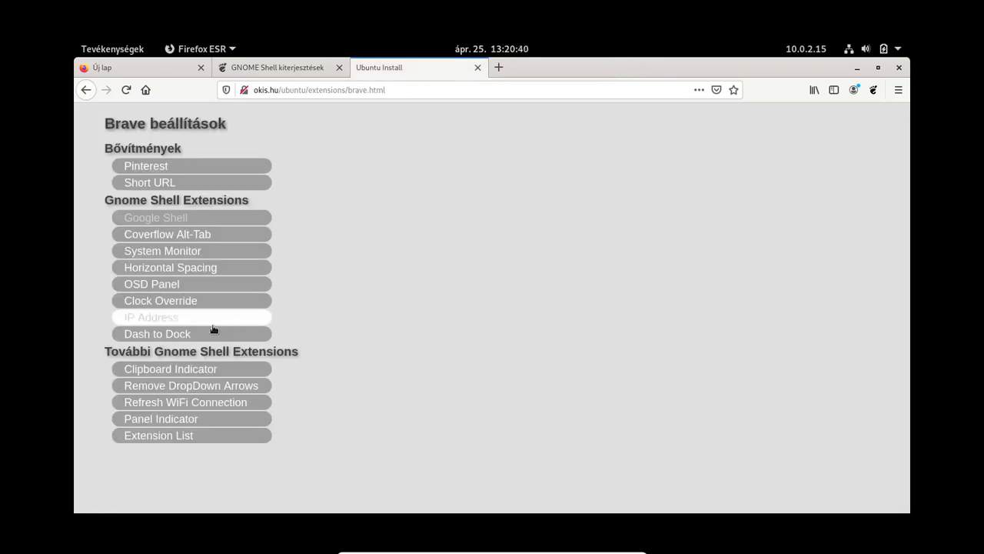
pyautogui.click(149, 301)
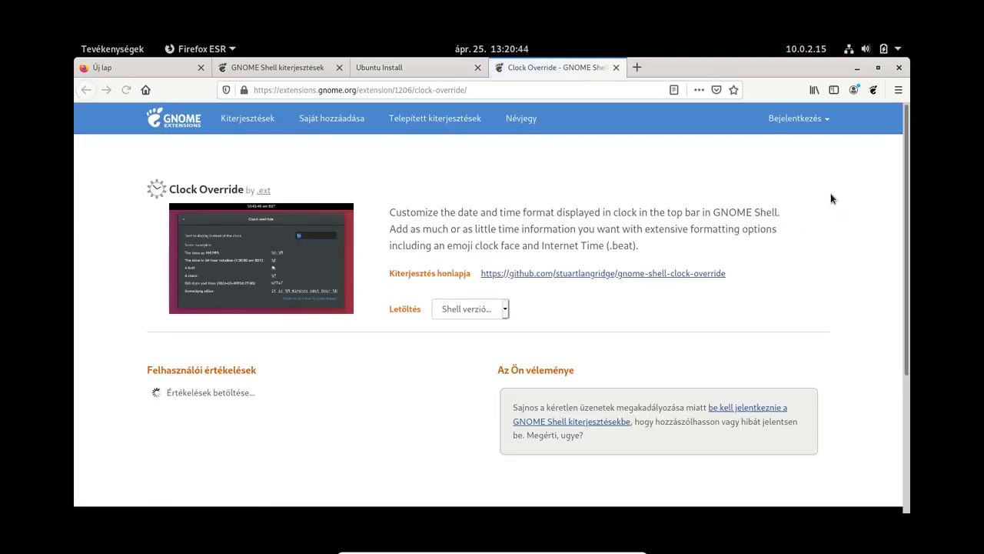
pyautogui.click(784, 194)
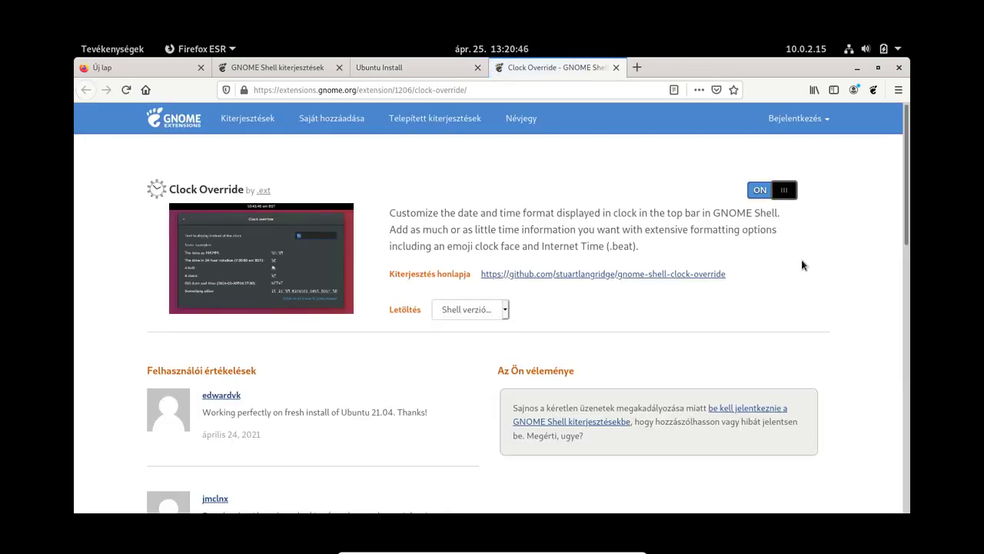
pyautogui.click(607, 317)
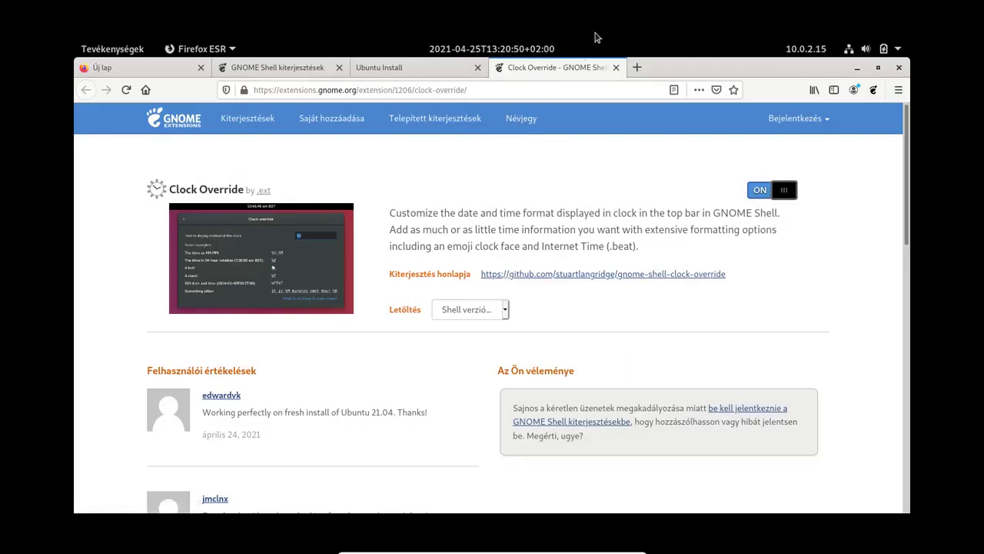
pyautogui.click(899, 68)
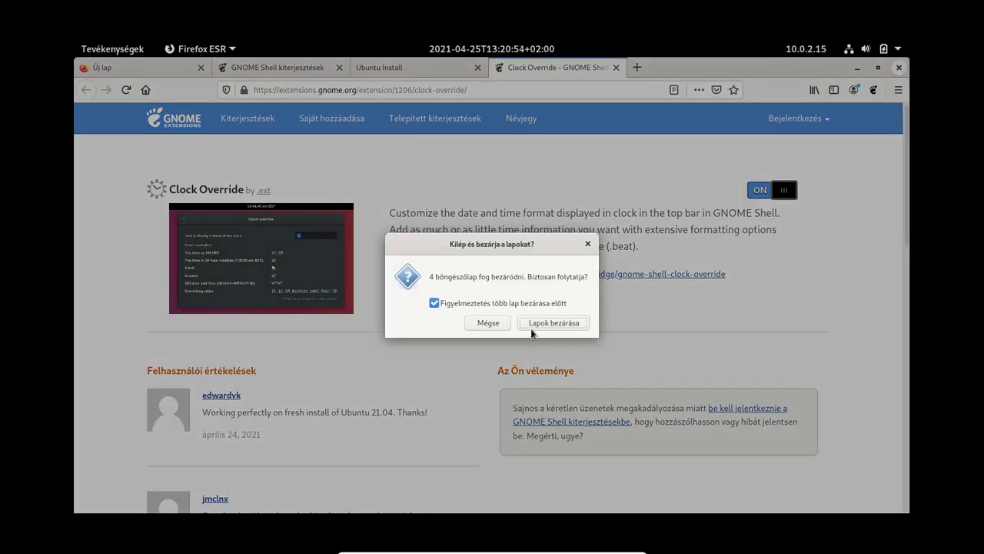
# Step: Close Firefox with all its tabs and launch the Extensions app
pyautogui.click(528, 324)
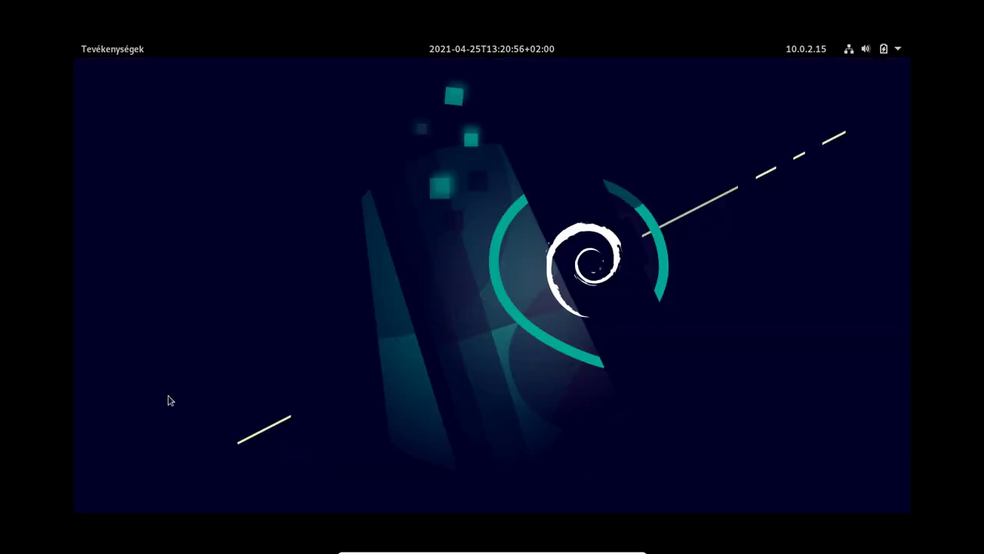
pyautogui.click(82, 46)
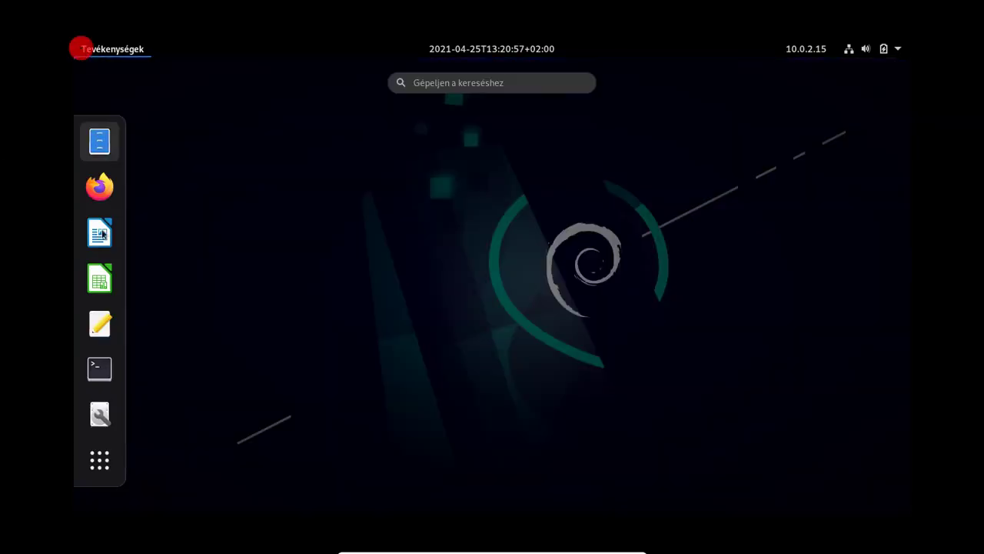
pyautogui.click(100, 460)
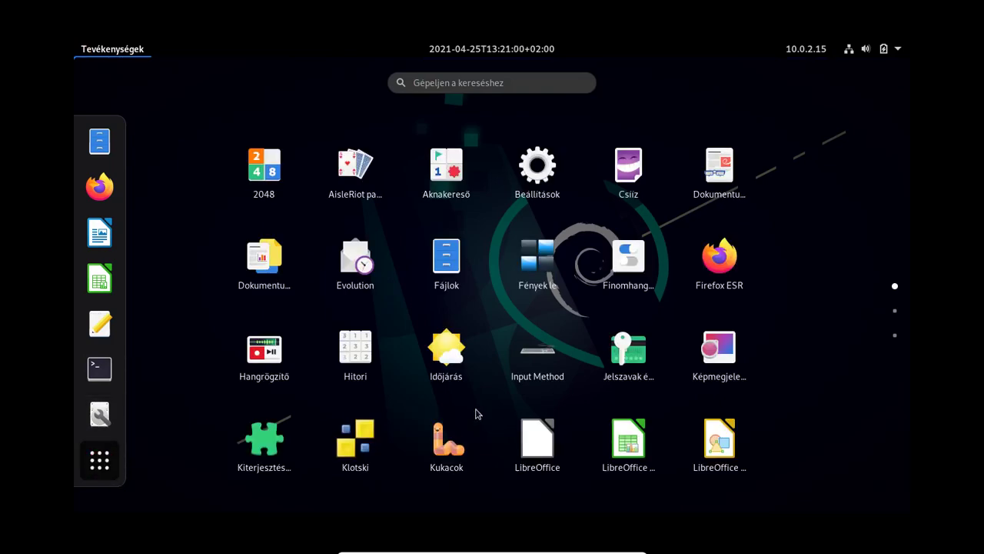
pyautogui.click(244, 450)
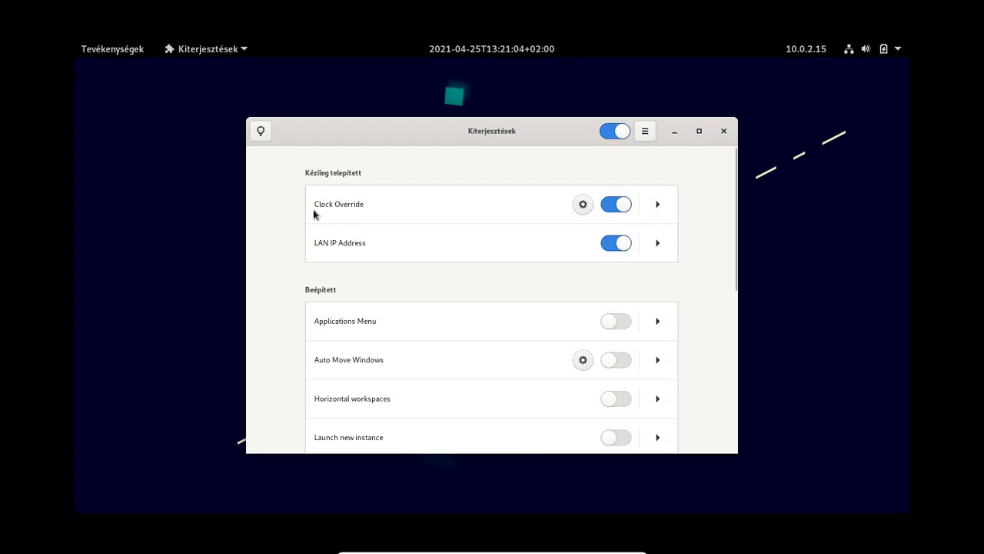
# Step: Change Clock Override's format so the top bar reads like | 04.25 | vasárnap | 13:21:38 |
pyautogui.click(581, 204)
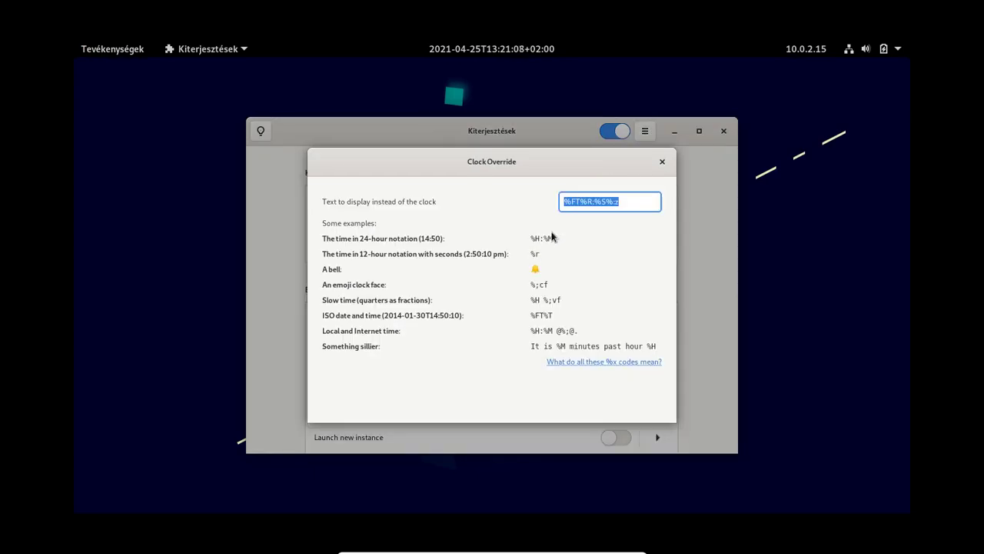
pyautogui.write('w')
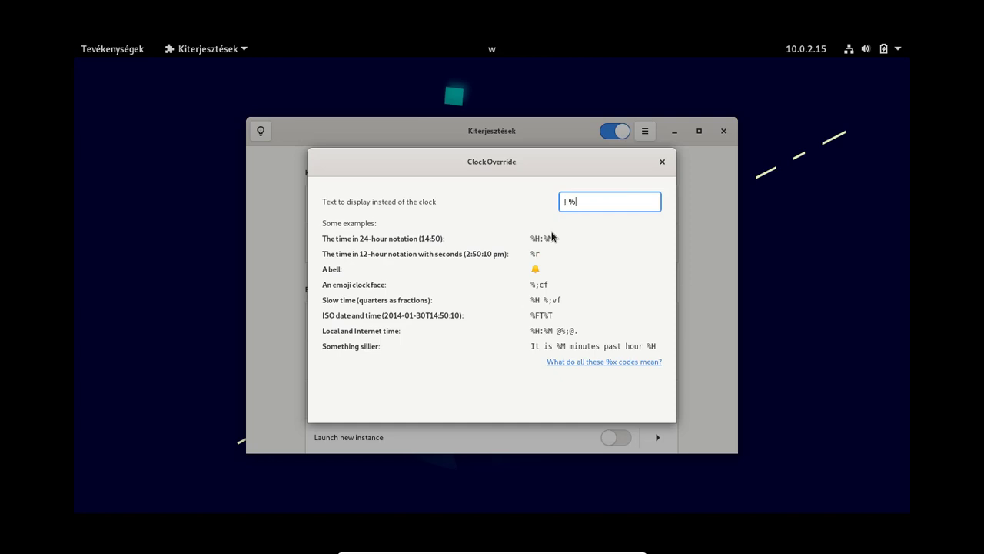
pyautogui.write('| %m.%')
pyautogui.write('%H:%')
pyautogui.write('M:%S |')
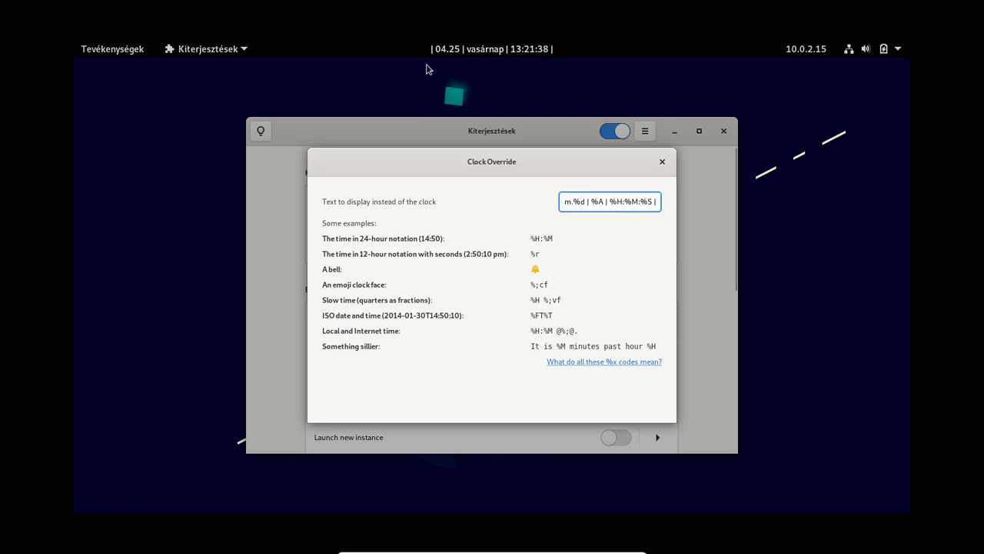
pyautogui.click(662, 161)
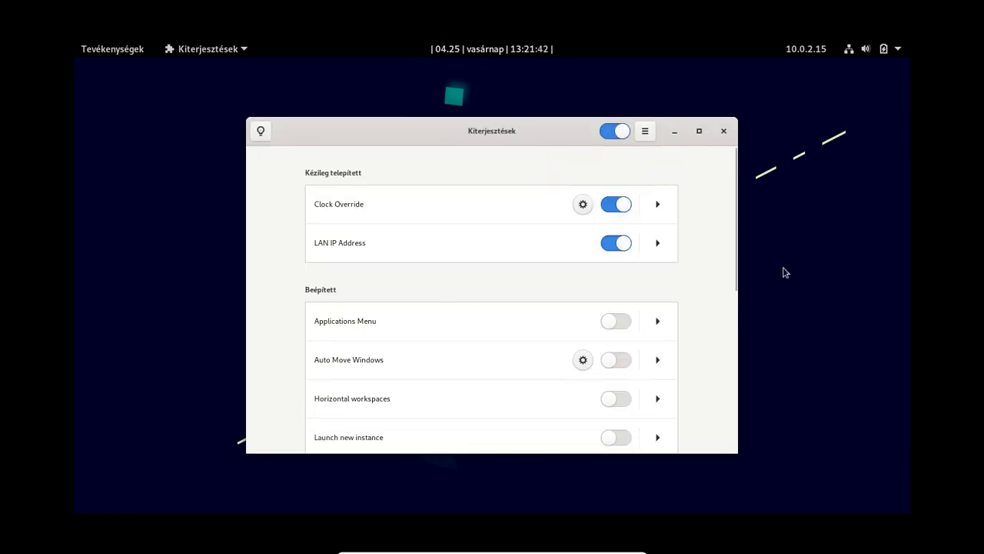
# Step: Close Extensions and open Files maximized to full screen
pyautogui.click(724, 131)
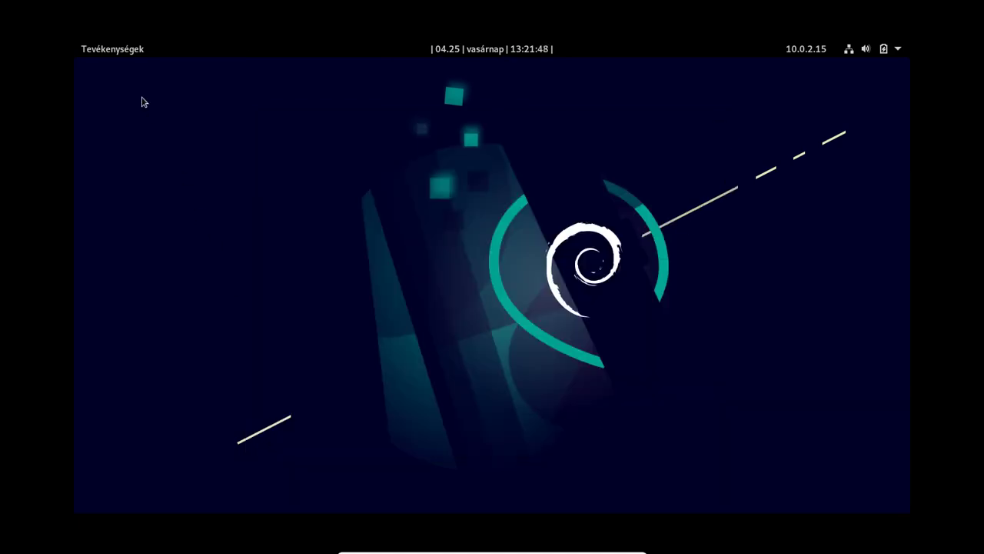
pyautogui.click(94, 49)
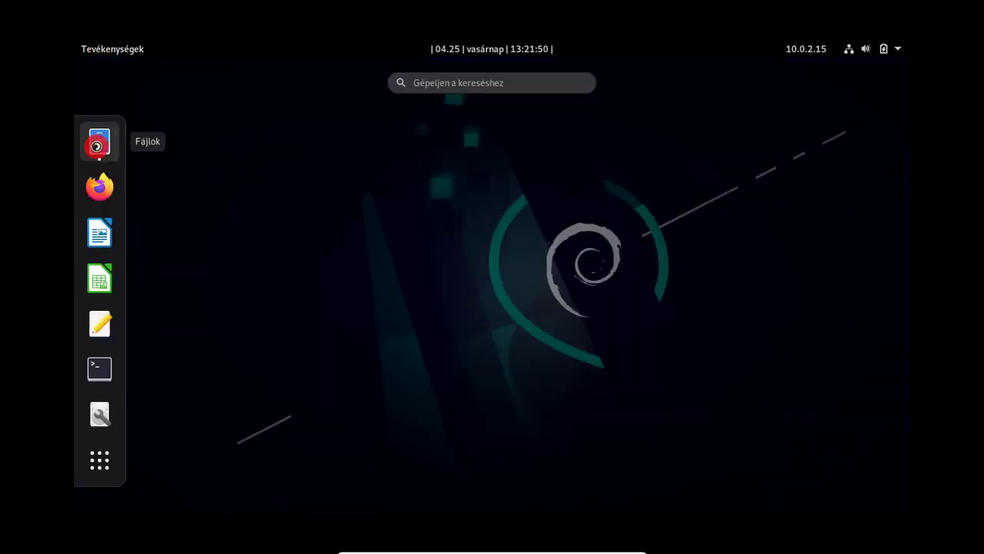
pyautogui.click(109, 149)
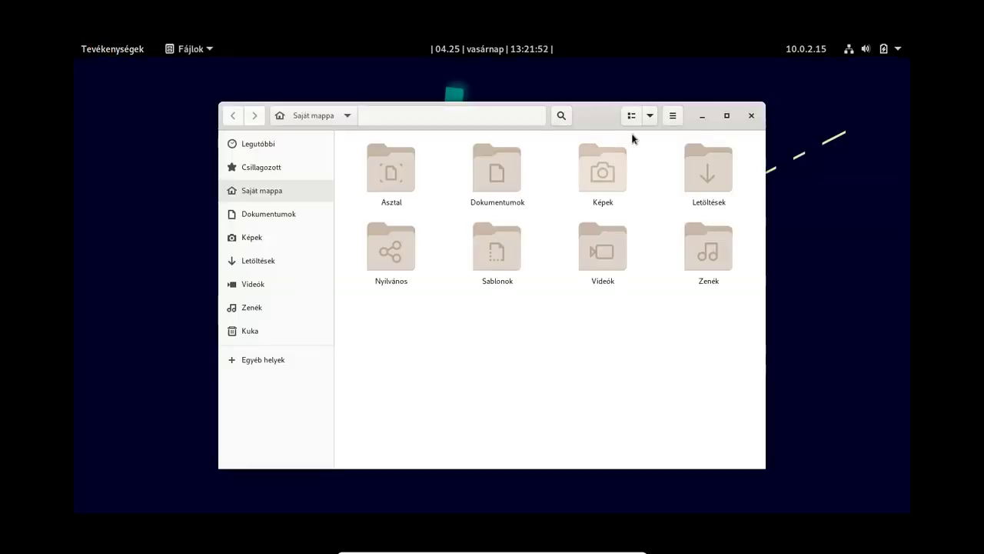
pyautogui.doubleClick(589, 117)
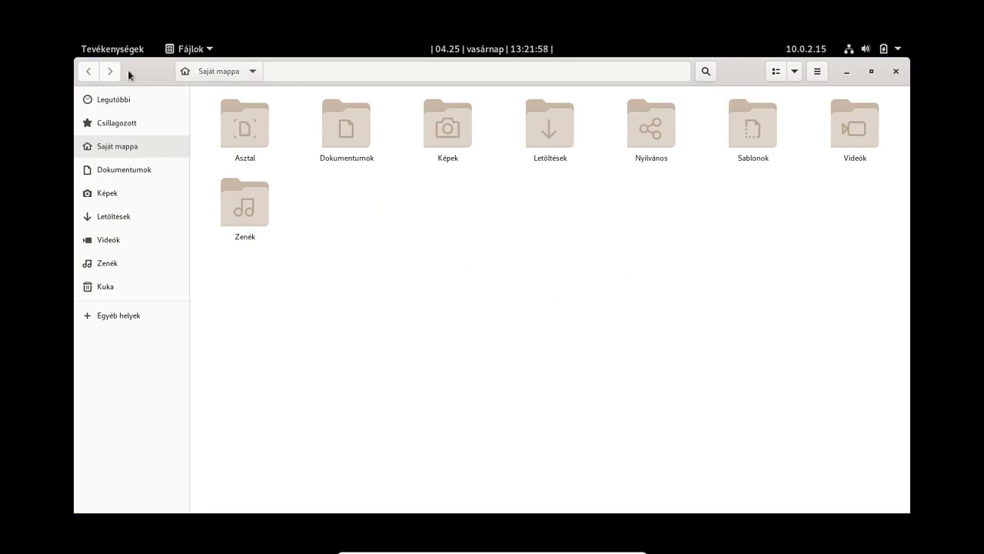
# Step: Reopen Files on the home folder as a zoomed-out list, then go to Other Locations
pyautogui.click(897, 70)
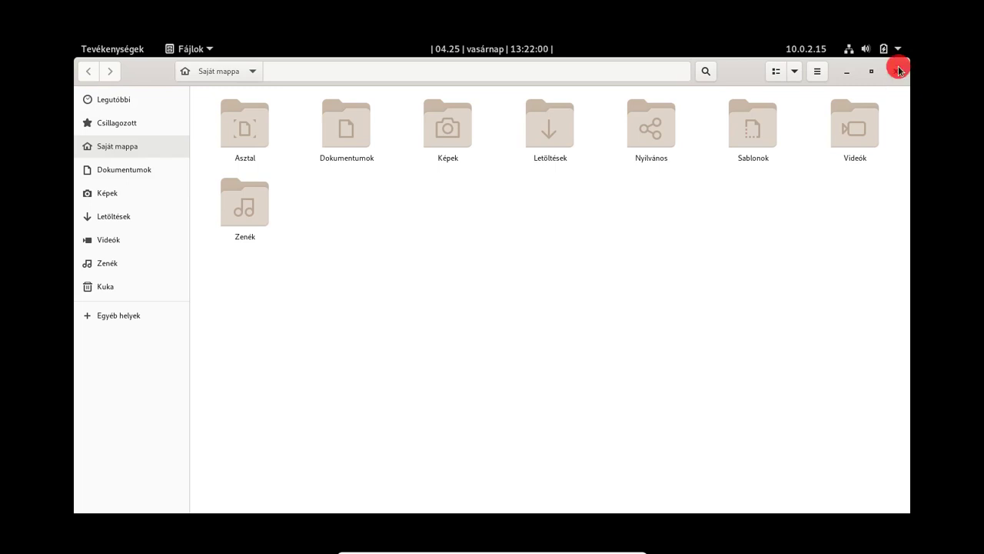
pyautogui.click(98, 49)
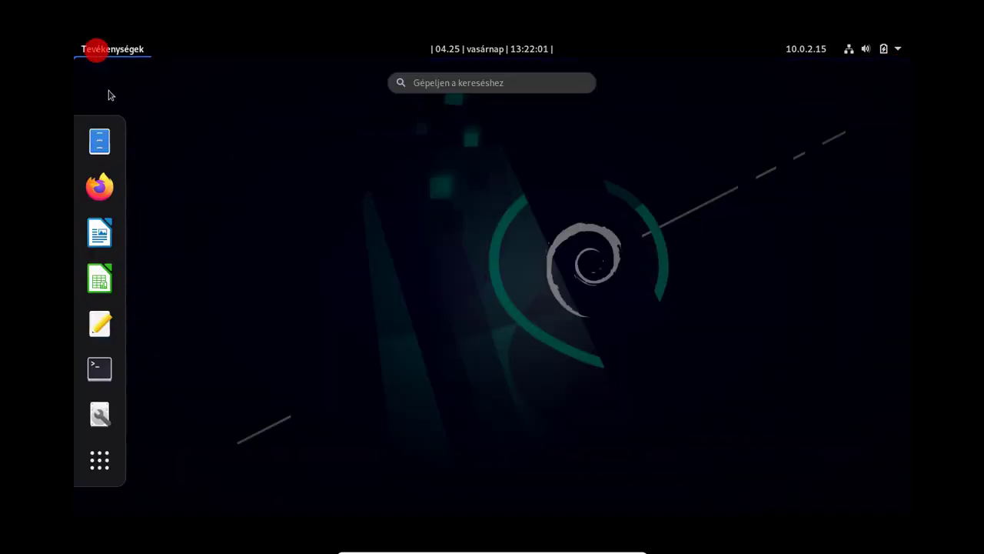
pyautogui.click(98, 146)
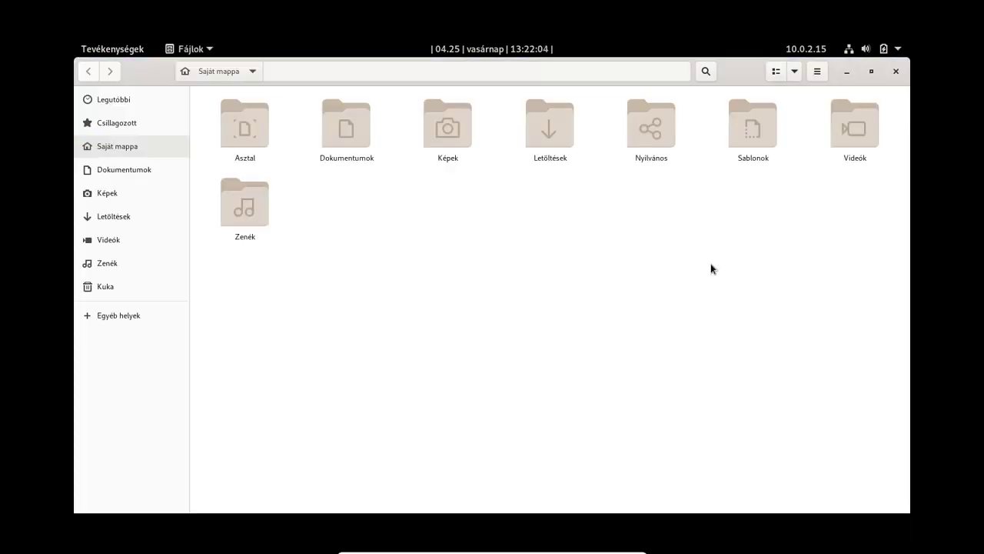
pyautogui.click(776, 71)
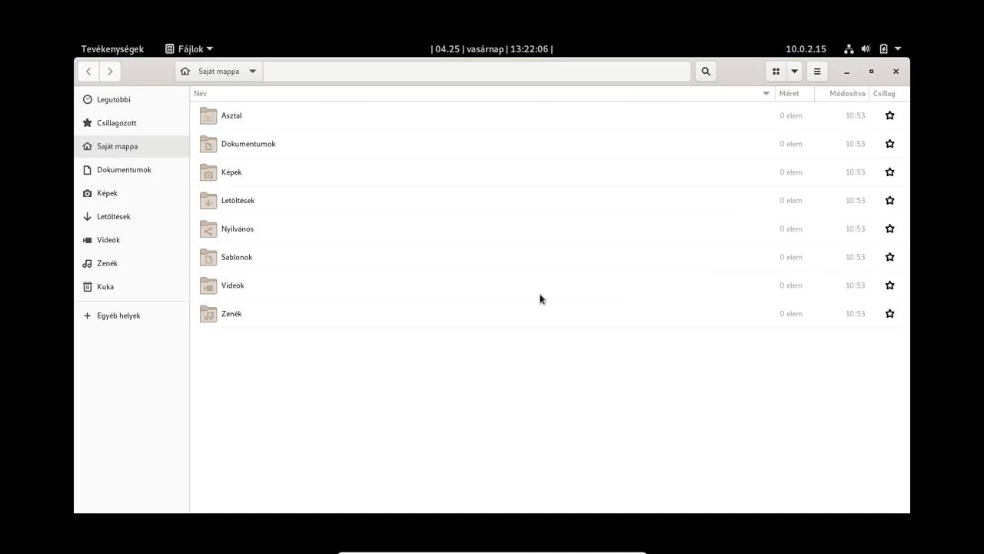
pyautogui.hotkey('ctrl', '-')
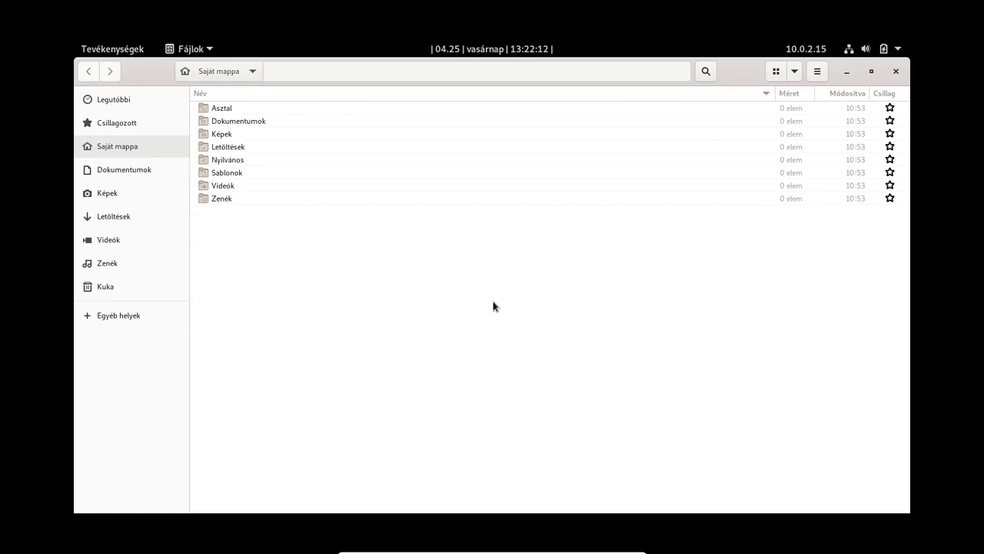
pyautogui.click(108, 316)
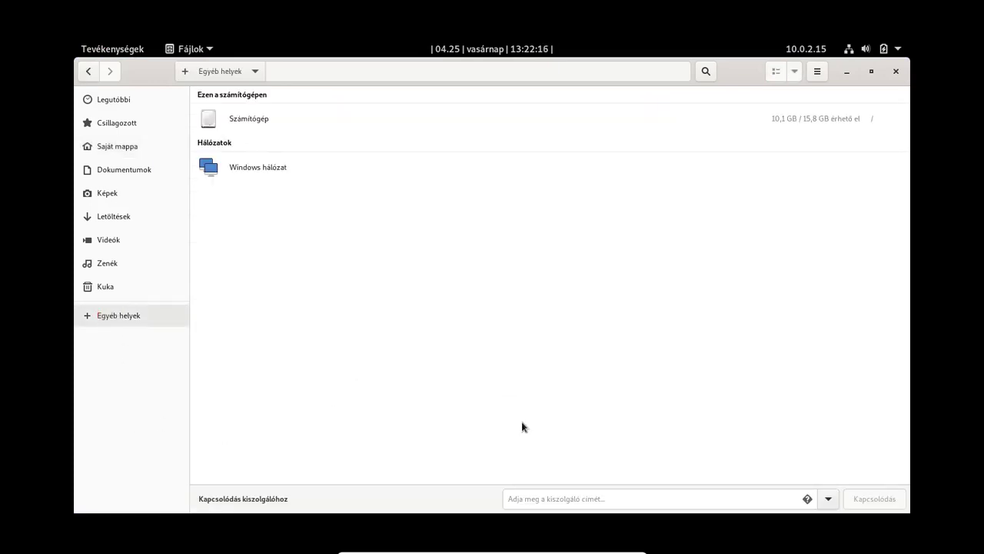
pyautogui.click(646, 500)
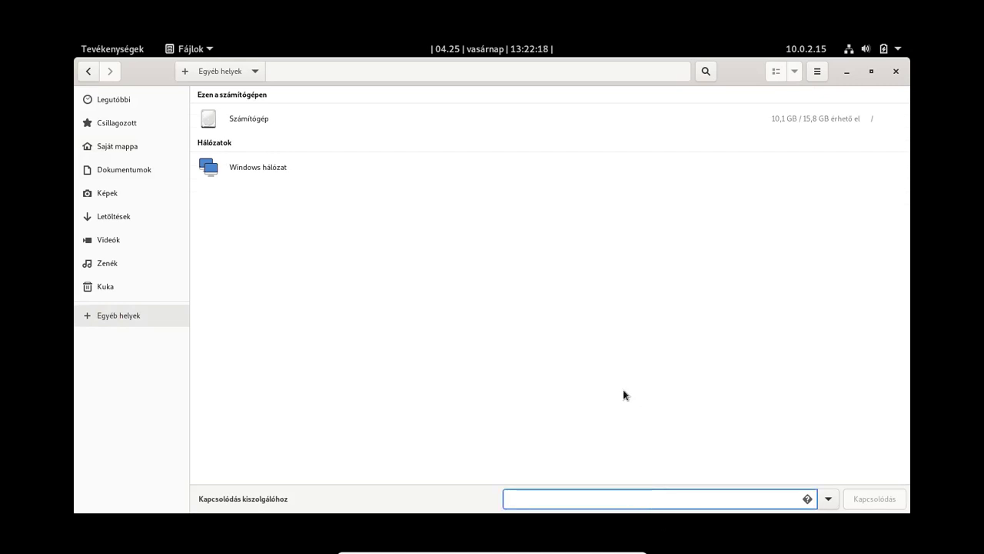
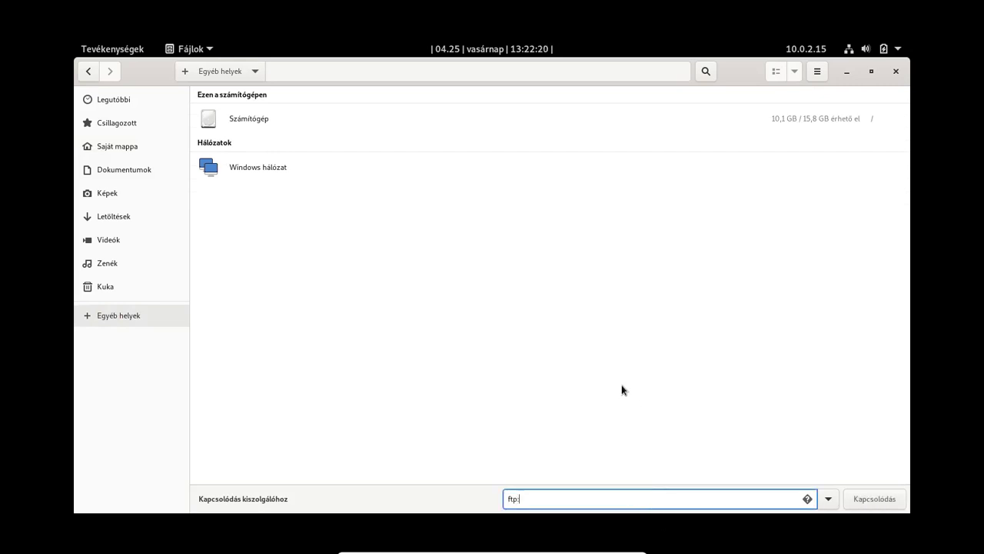
pyautogui.press('Return')
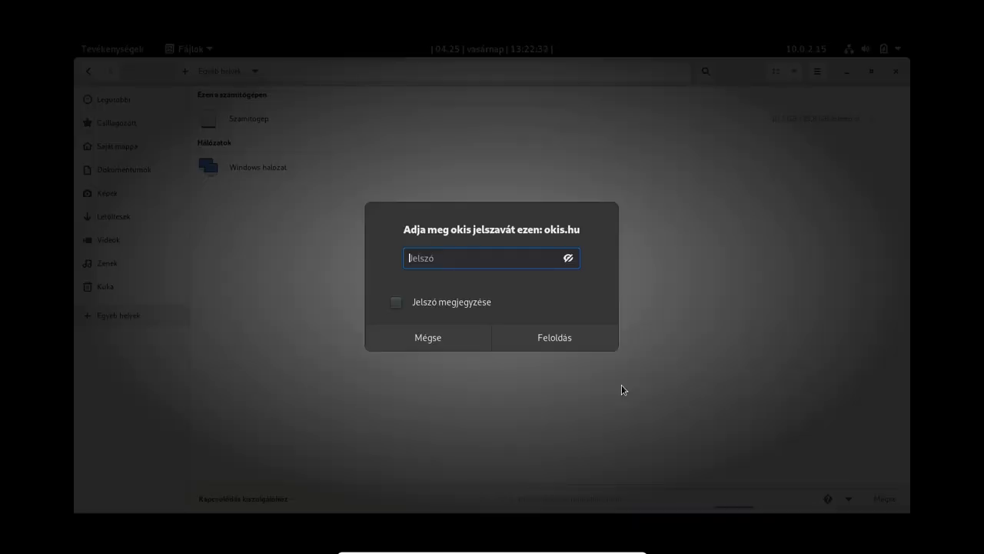
# Step: Enter the account password with remember ticked, unlock the server, and open Files preferences
pyautogui.write('***')
pyautogui.press('BackSpace')
pyautogui.press('BackSpace')
pyautogui.press('BackSpace')
pyautogui.write('**********')
pyautogui.press('Tab')
pyautogui.press('space')
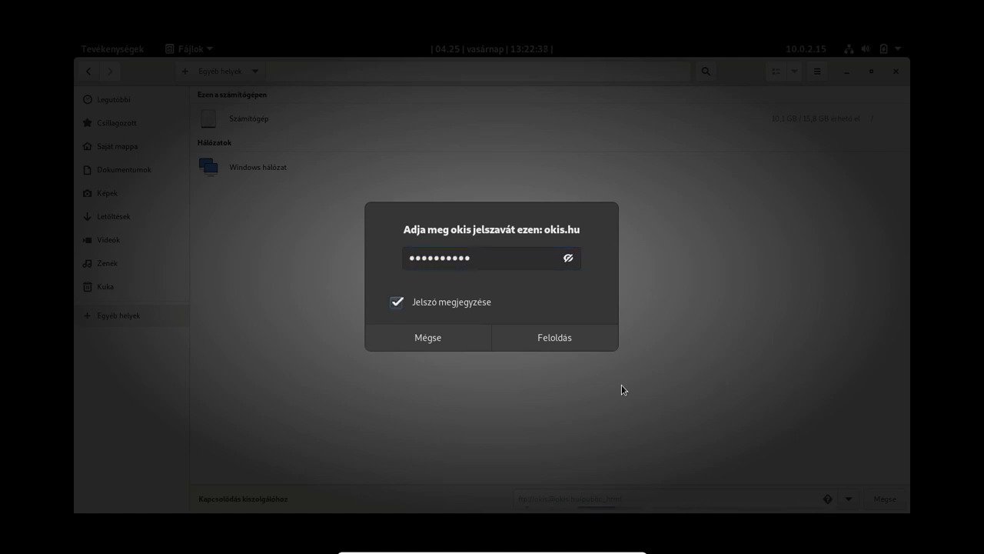
pyautogui.click(556, 338)
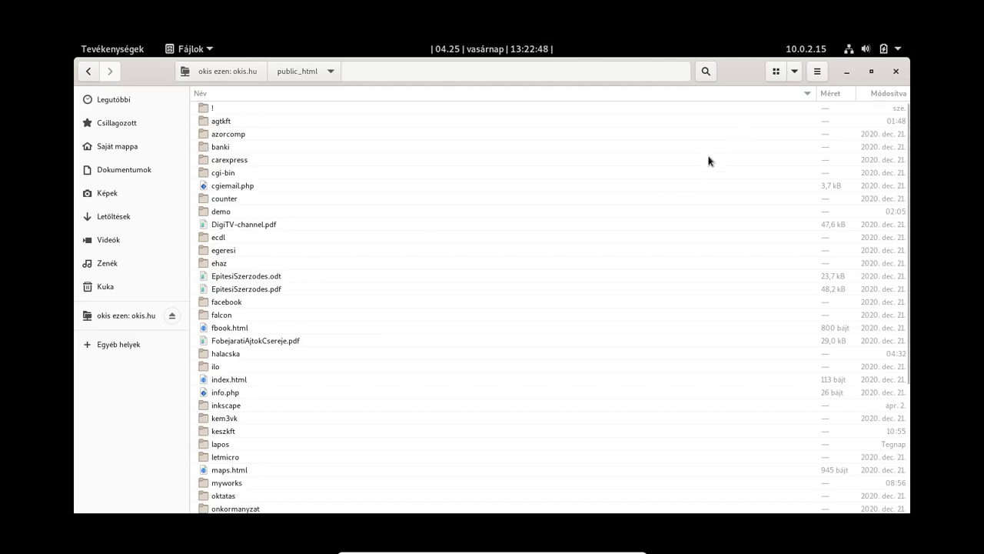
pyautogui.click(818, 75)
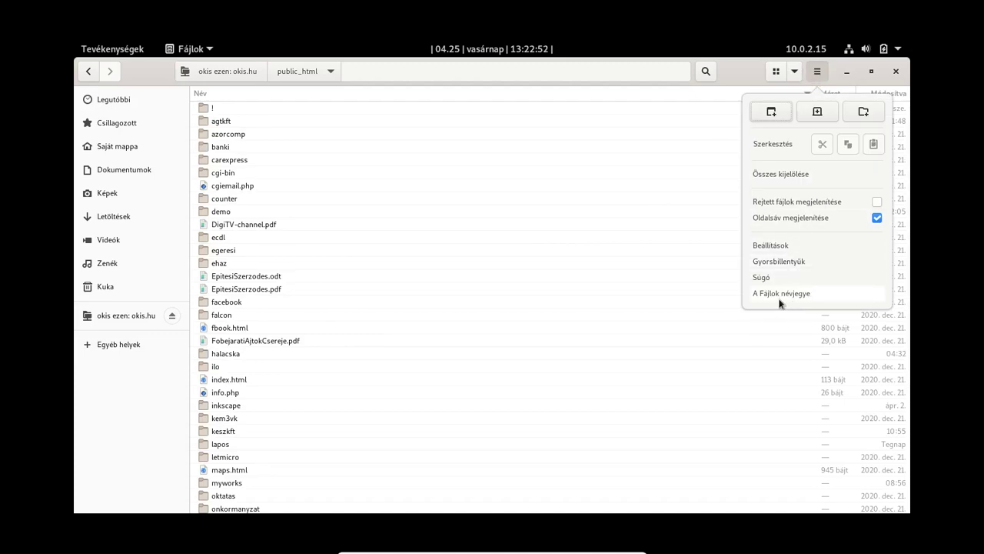
pyautogui.click(767, 250)
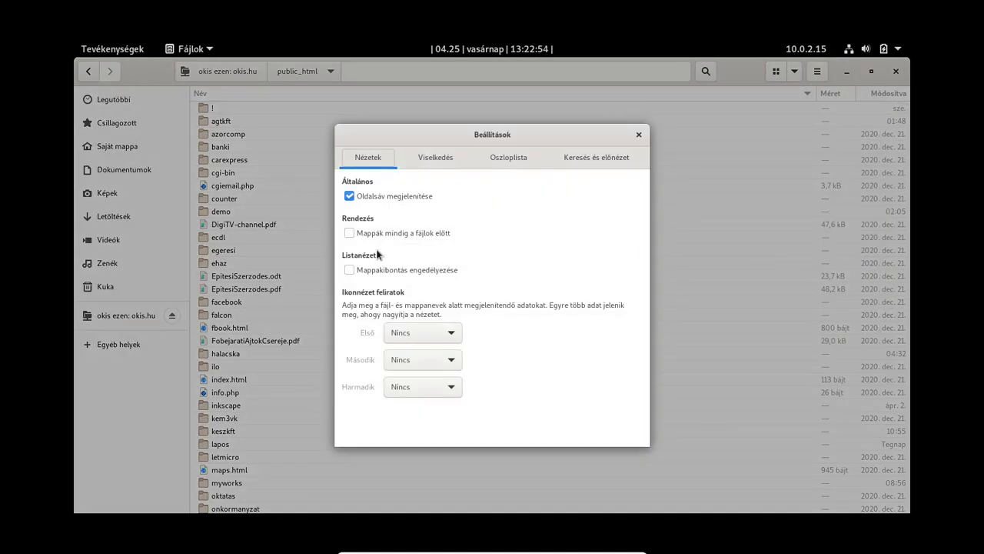
# Step: Tick 'Mappák mindig a fájlok előtt' and bring up the Oszloplista column settings
pyautogui.click(371, 234)
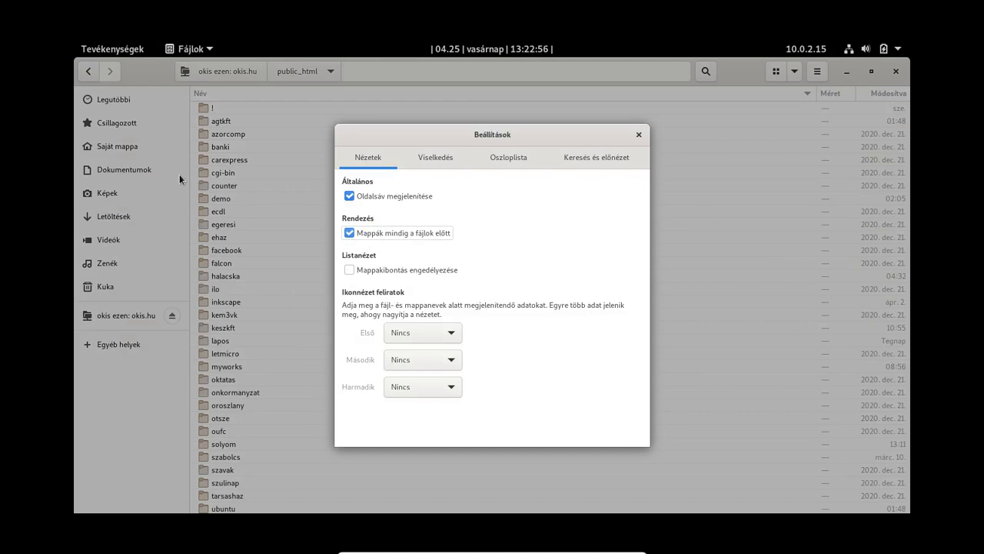
pyautogui.click(422, 159)
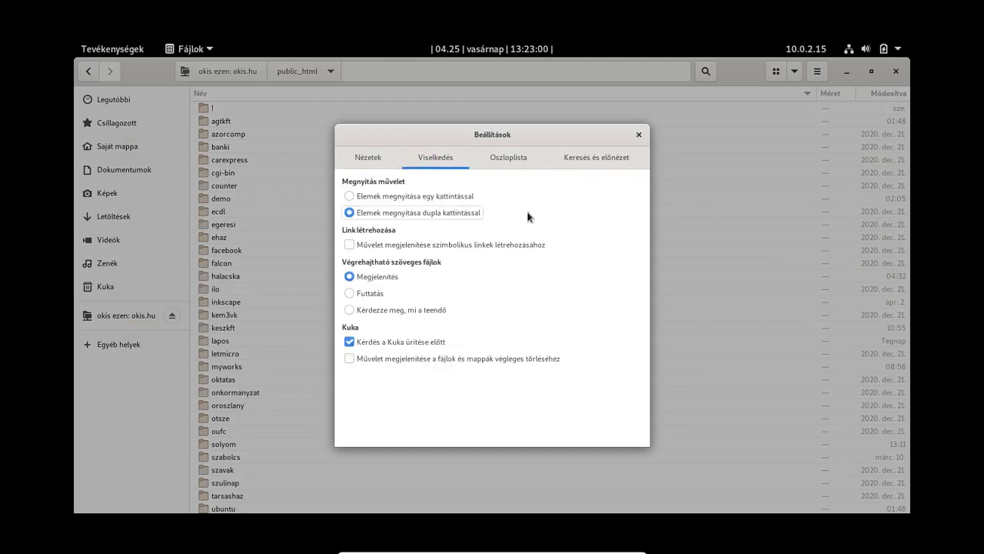
pyautogui.click(506, 157)
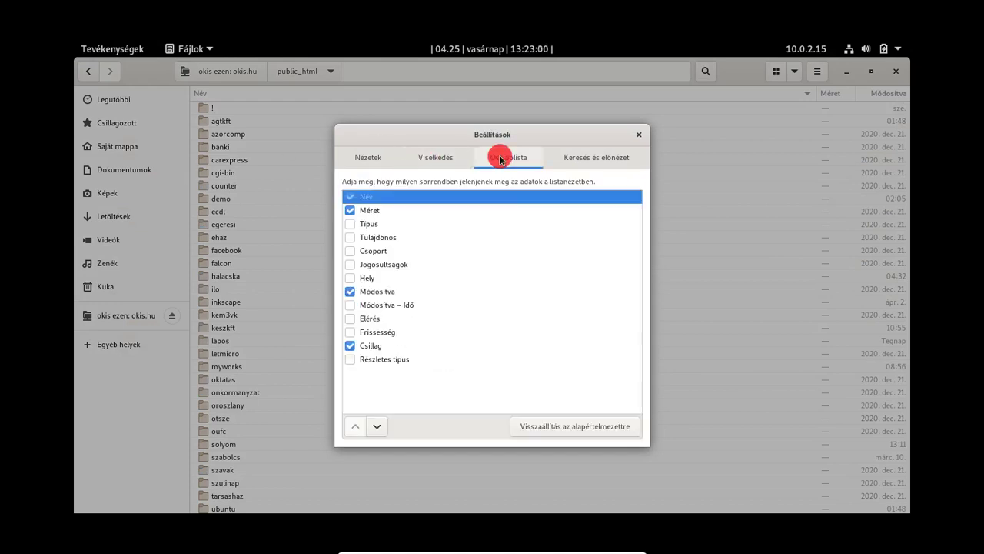
# Step: Tick the Tulajdonos, Részletes típus and Jogosultságok columns
pyautogui.click(351, 240)
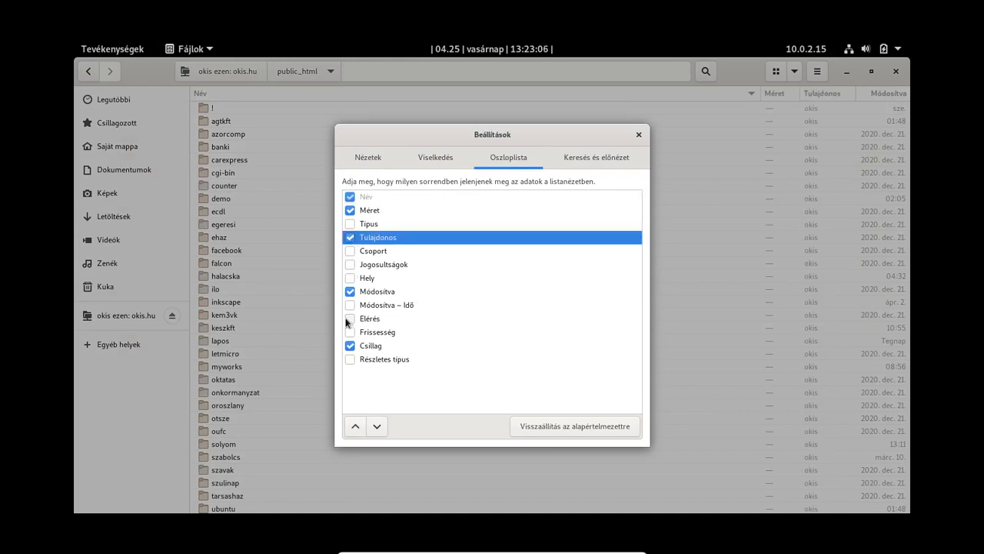
pyautogui.click(350, 361)
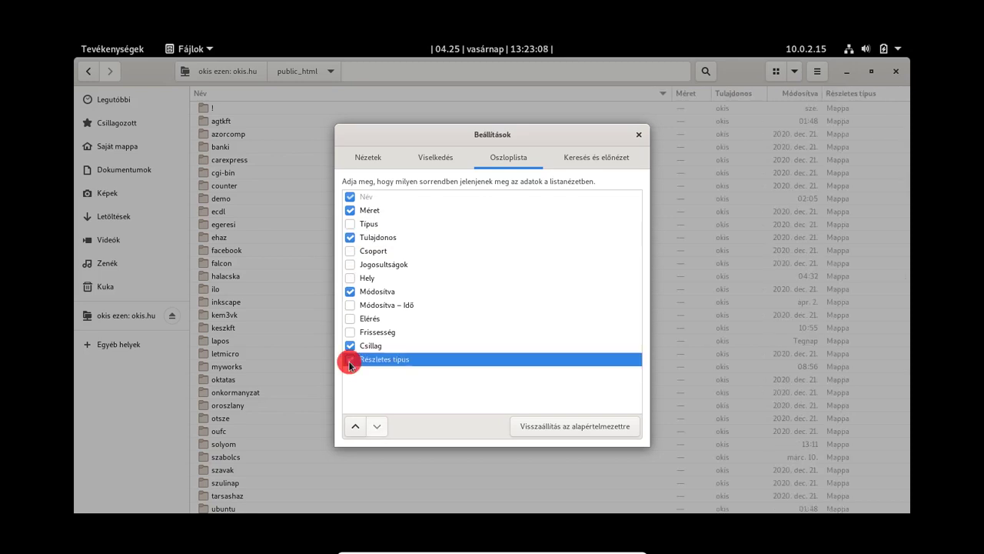
pyautogui.click(351, 266)
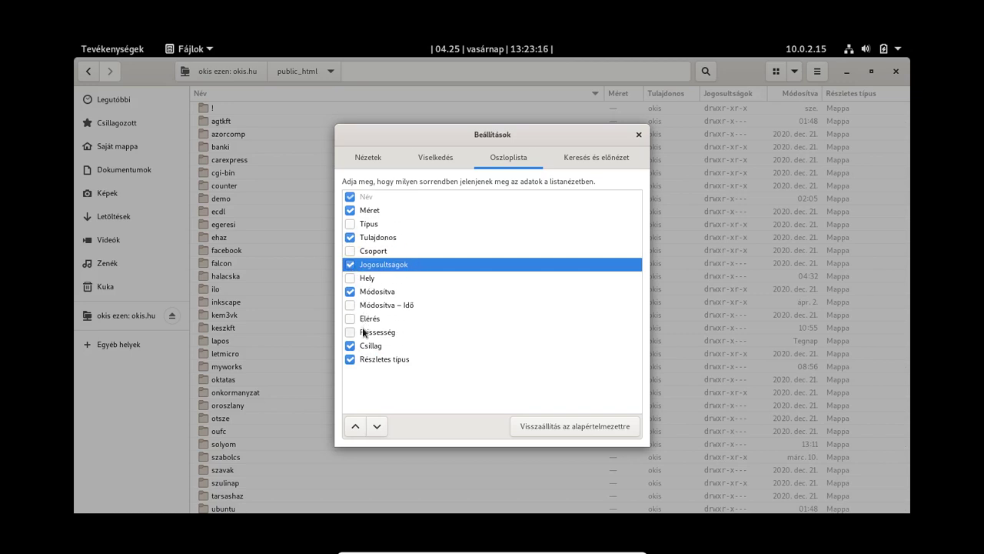
# Step: Move Módosítva just below Méret and Részletes típus just below Módosítva
pyautogui.click(371, 290)
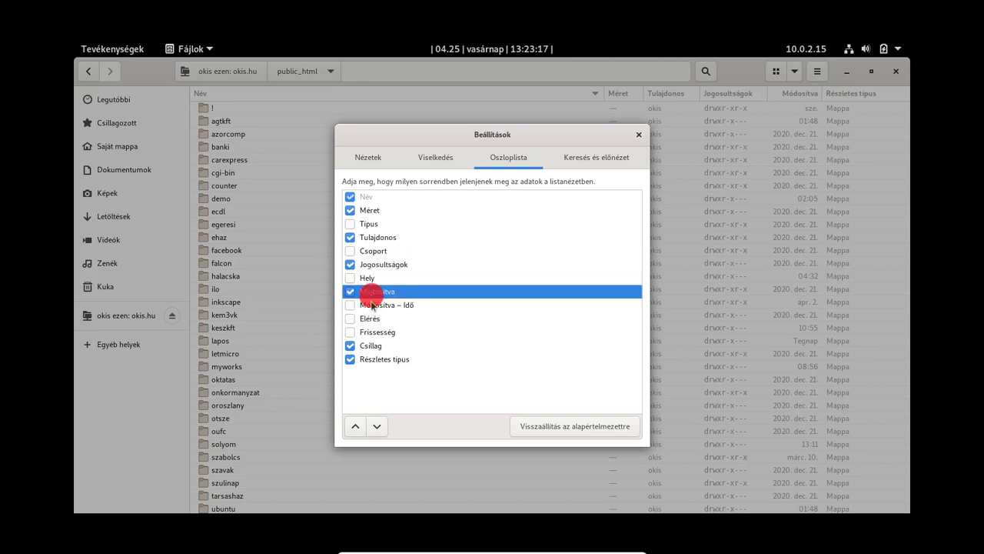
pyautogui.click(355, 427)
pyautogui.click(354, 427)
pyautogui.click(354, 427)
pyautogui.click(354, 427)
pyautogui.click(353, 427)
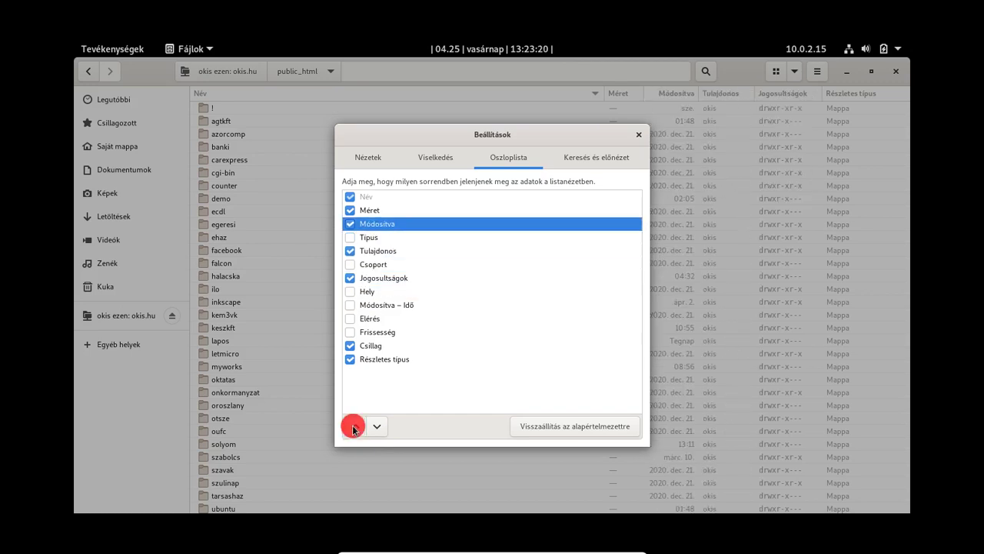
pyautogui.click(371, 359)
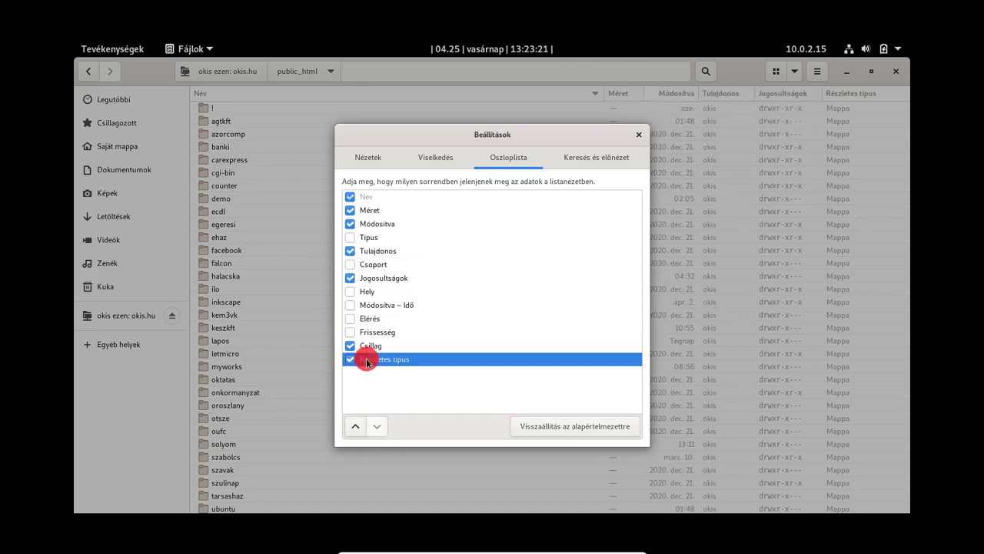
pyautogui.click(355, 426)
pyautogui.click(354, 426)
pyautogui.click(355, 426)
pyautogui.click(354, 426)
pyautogui.click(355, 426)
pyautogui.doubleClick(354, 426)
pyautogui.click(354, 426)
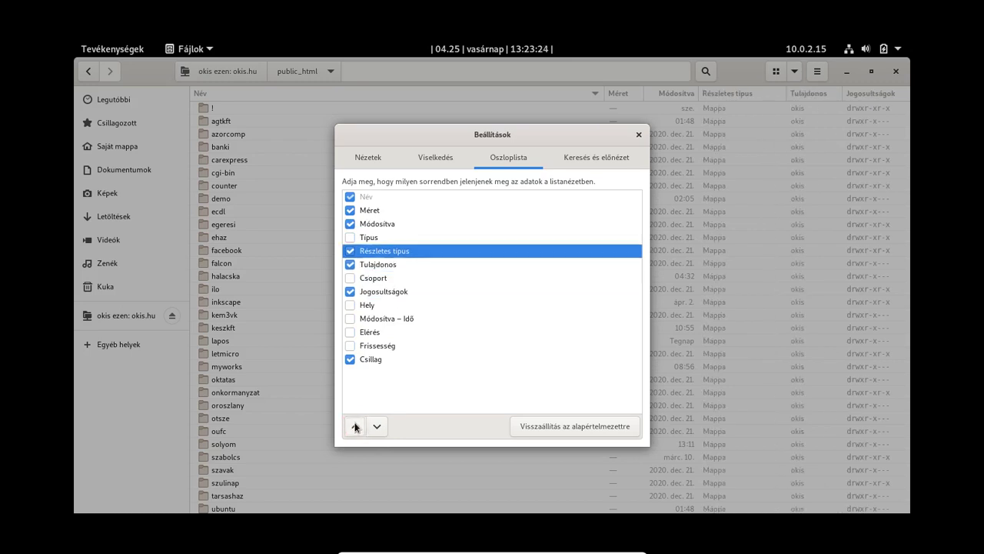
pyautogui.click(355, 426)
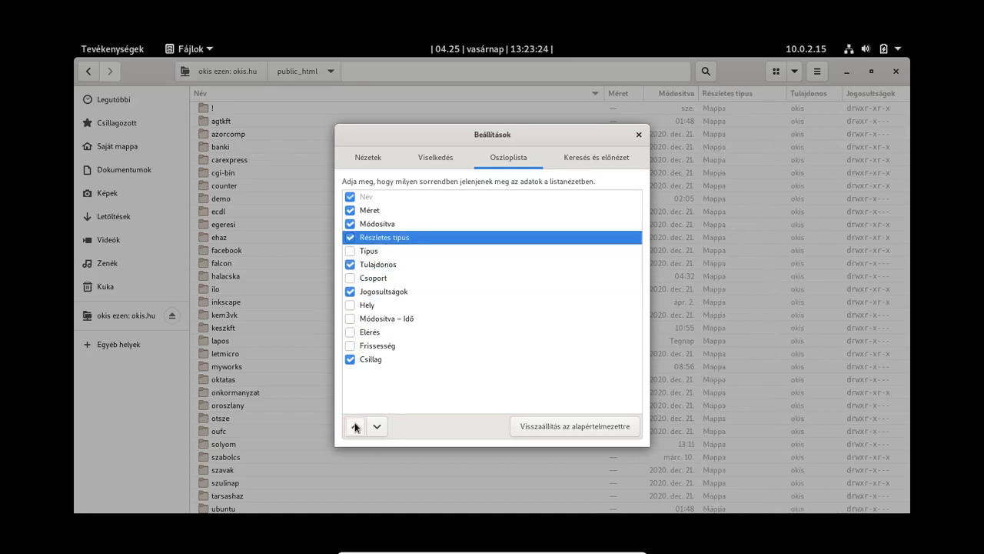
# Step: Untick Csillag and move Tulajdonos and Jogosultságok up above Típus
pyautogui.click(350, 367)
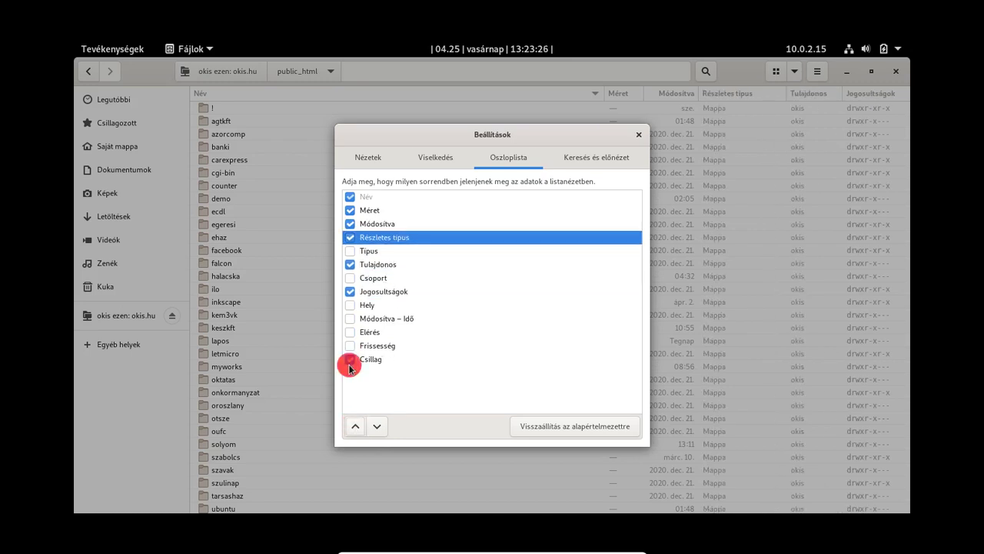
pyautogui.click(369, 266)
pyautogui.click(355, 426)
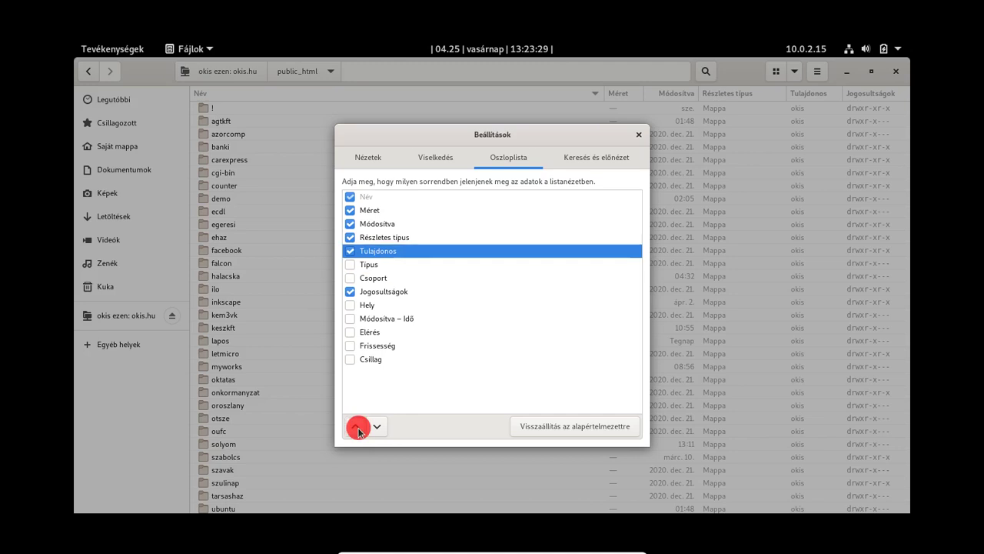
pyautogui.moveTo(375, 278); pyautogui.dragTo(372, 299)
pyautogui.click(370, 290)
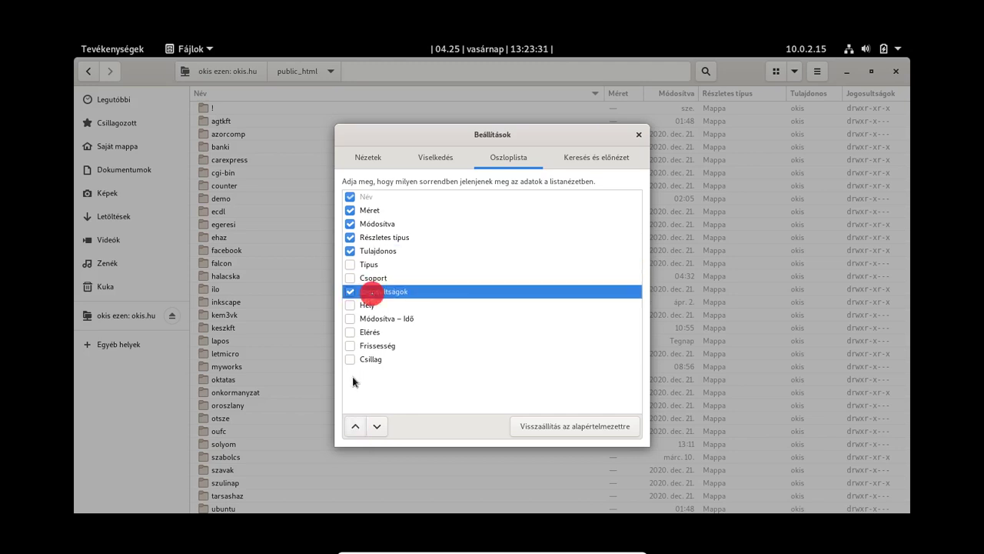
pyautogui.doubleClick(358, 427)
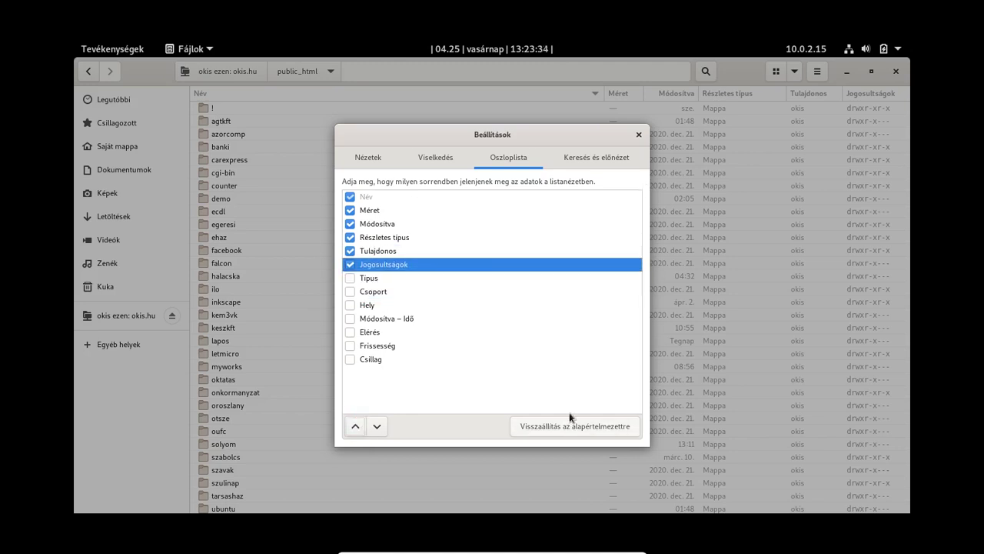
# Step: Close the Files preferences and open the ubuntu folder in public_html
pyautogui.click(593, 158)
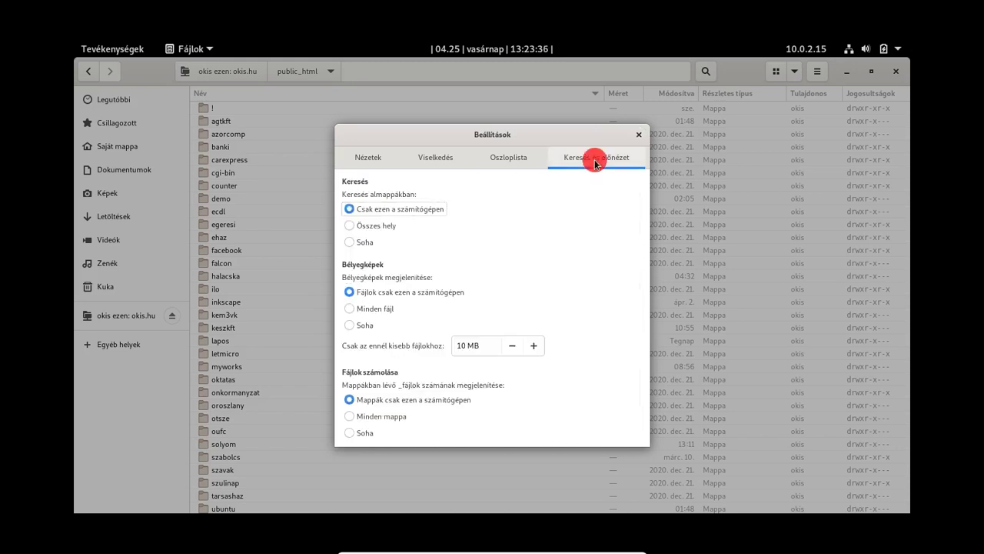
pyautogui.click(638, 135)
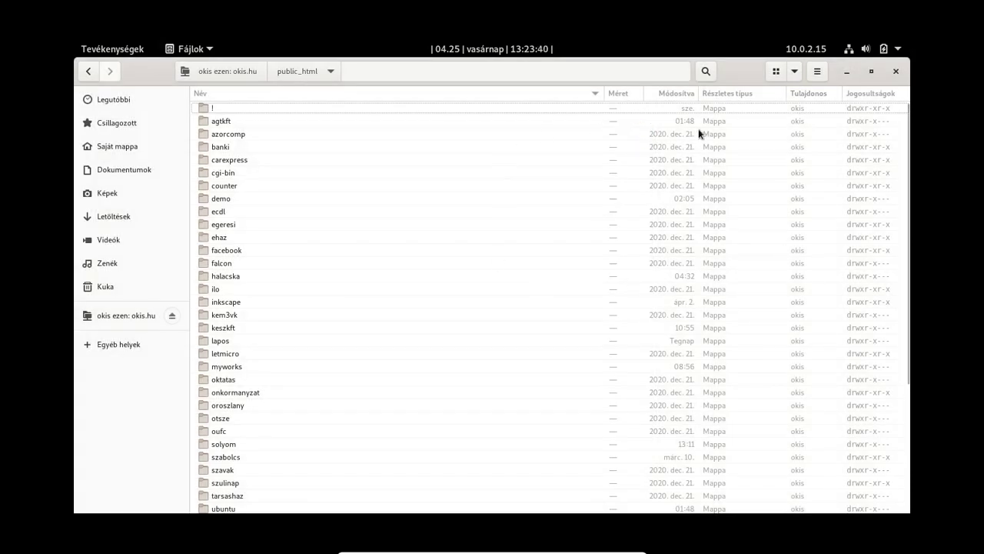
pyautogui.scroll(-5, 305, 325)
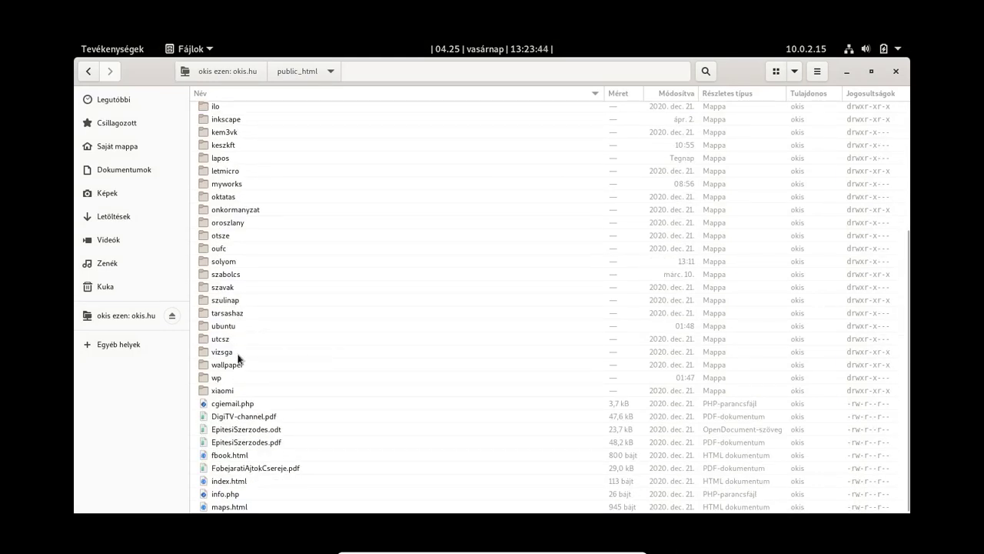
pyautogui.doubleClick(215, 326)
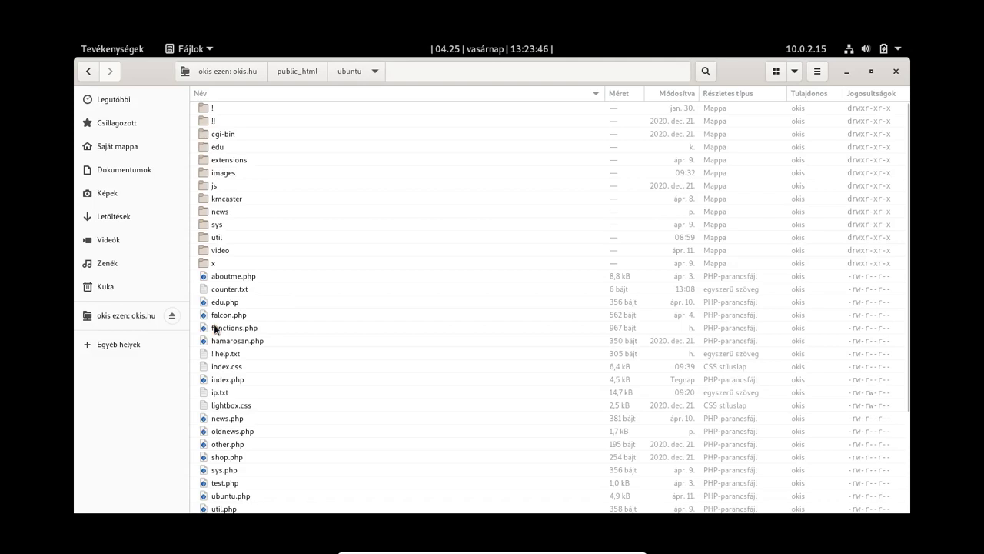
# Step: Open the server's extensions/xpicture folder
pyautogui.doubleClick(231, 160)
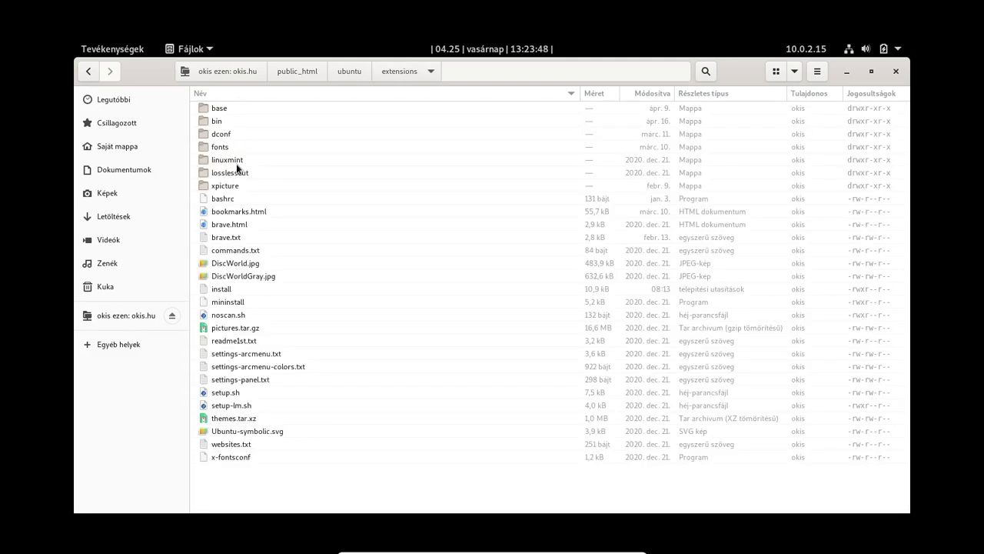
pyautogui.click(228, 224)
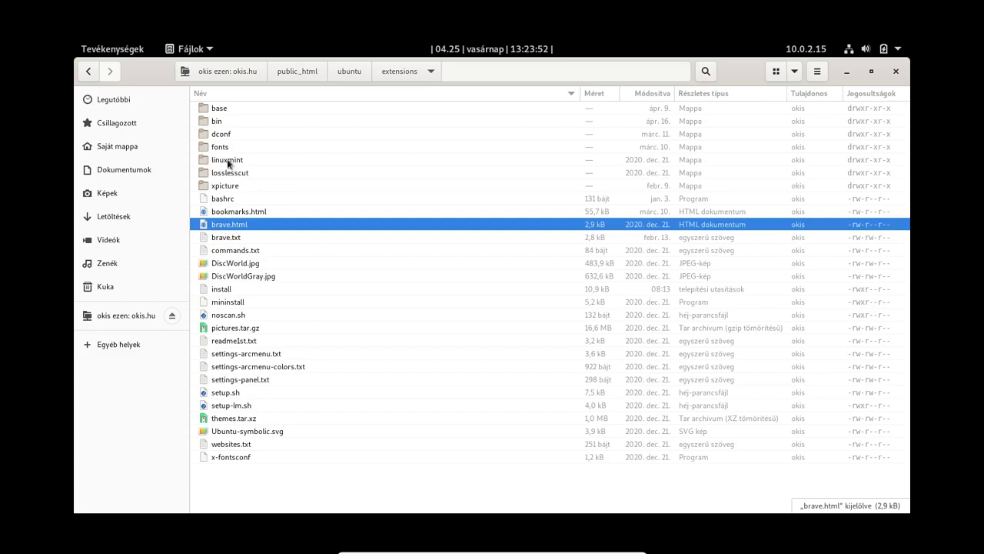
pyautogui.doubleClick(233, 189)
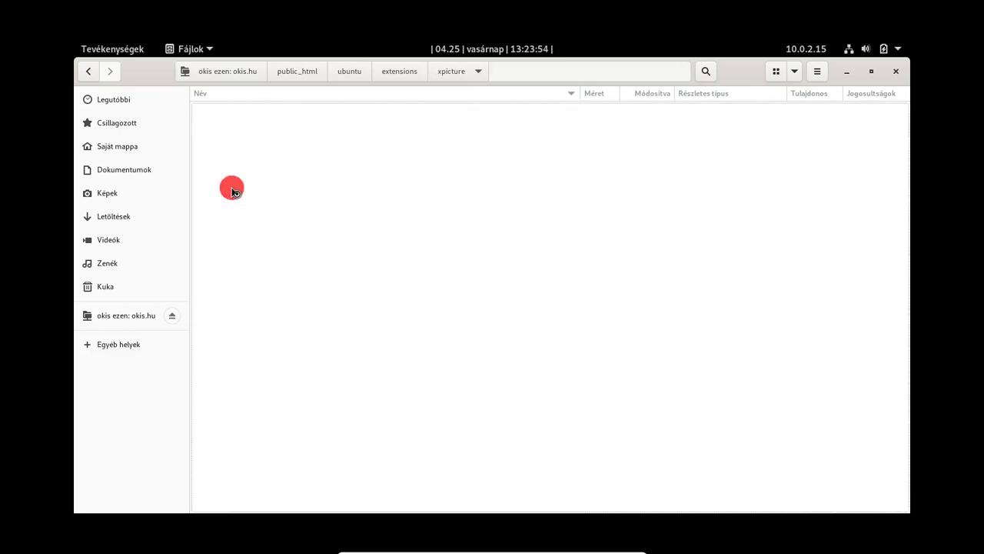
# Step: Copy the Profile and Wallpaper folders and go to the local Képek folder
pyautogui.click(221, 121)
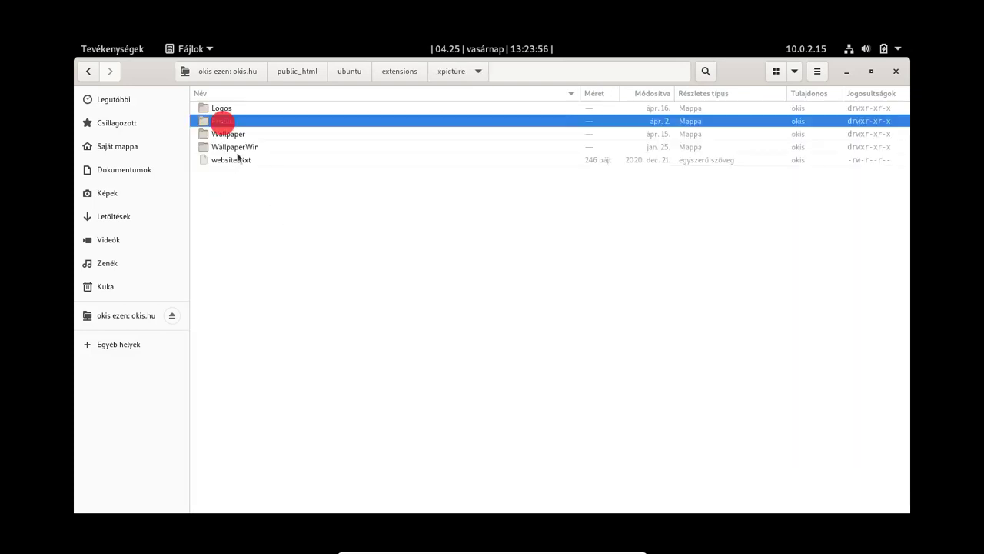
pyautogui.keyDown('ctrl'); pyautogui.click(236, 133); pyautogui.keyUp('ctrl')
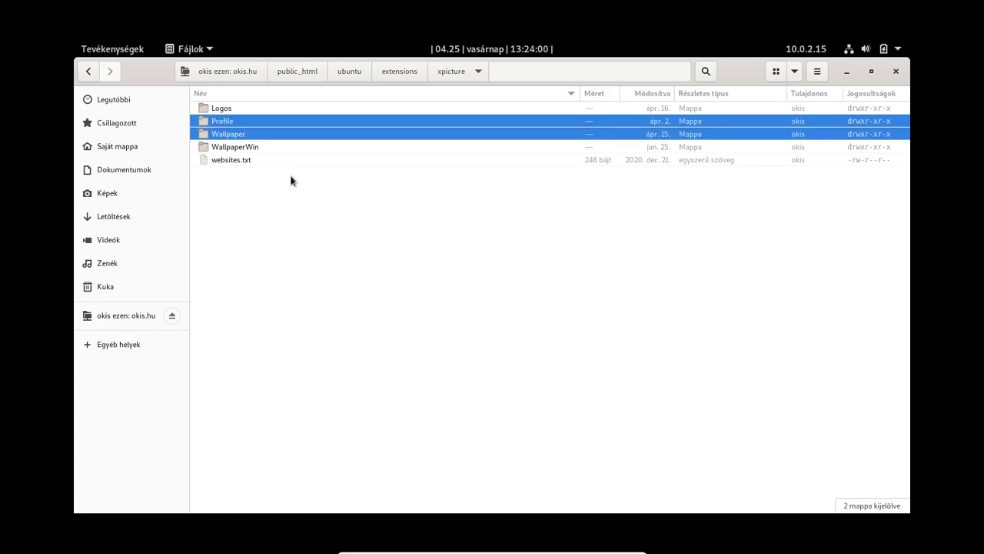
pyautogui.rightClick(313, 130)
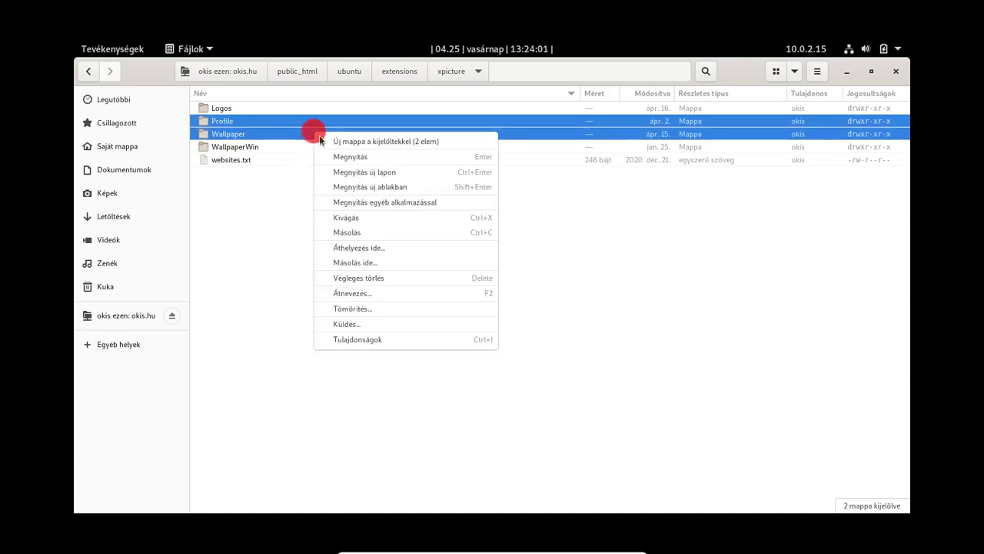
pyautogui.click(344, 231)
pyautogui.click(108, 195)
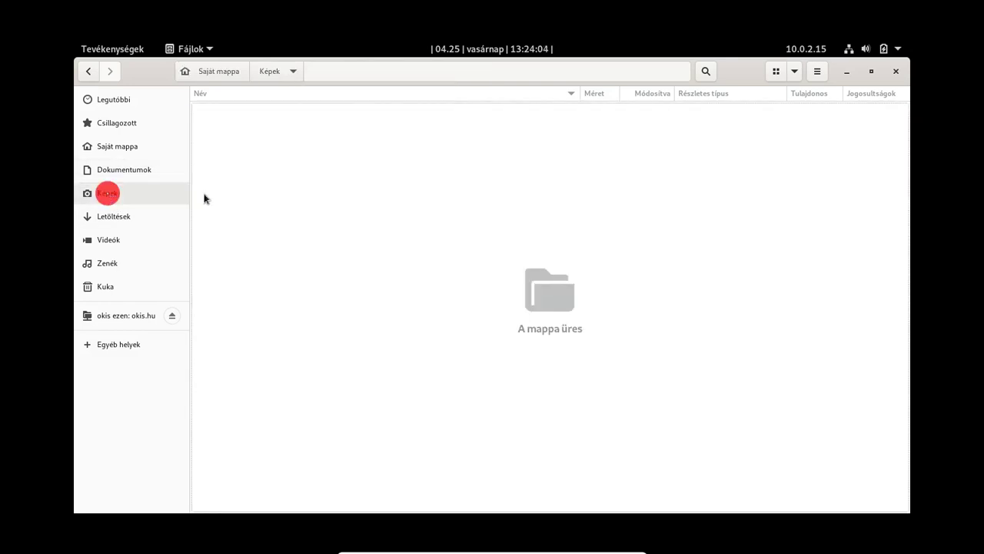
# Step: Paste the Profile and Wallpaper folders into Képek
pyautogui.rightClick(268, 195)
pyautogui.click(324, 237)
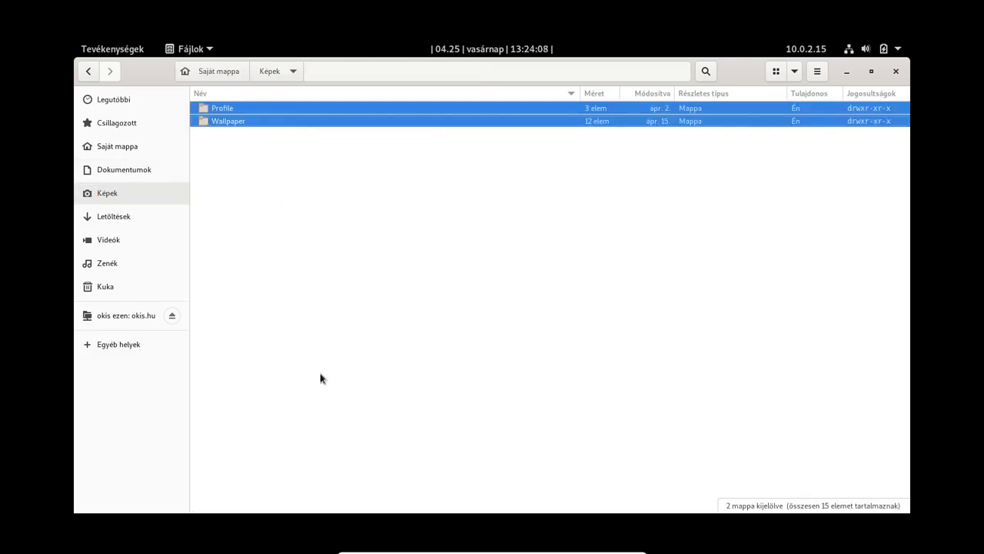
pyautogui.click(174, 262)
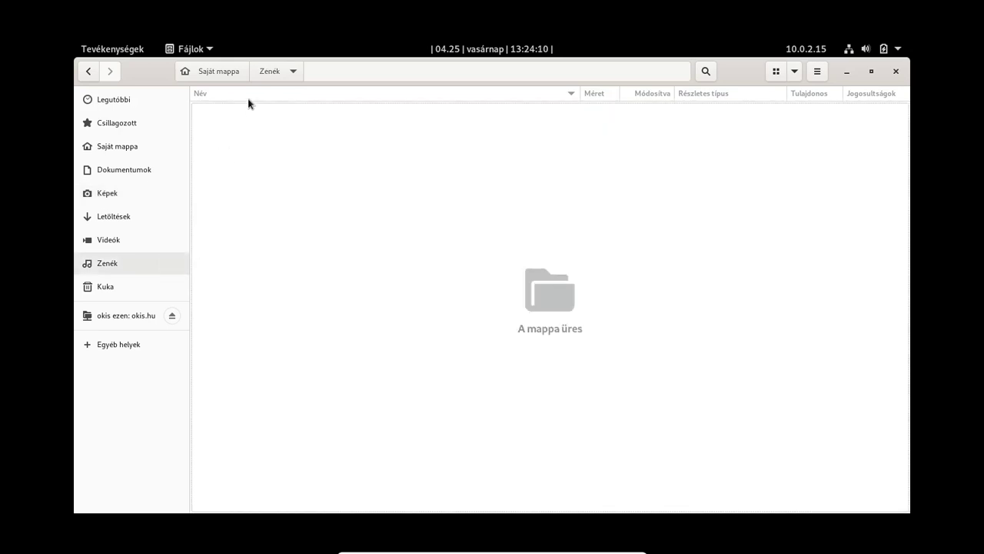
pyautogui.click(106, 193)
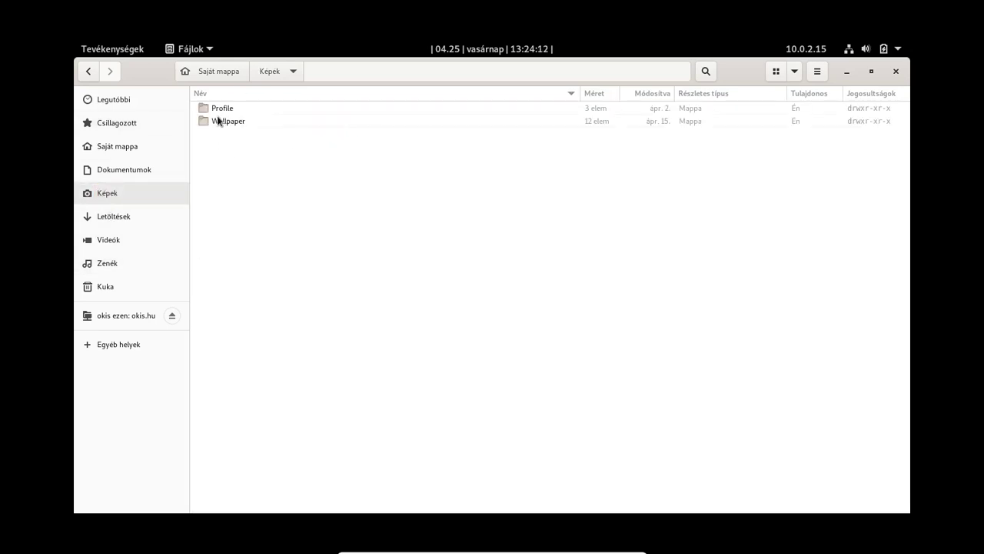
# Step: Copy ProfileHawk.svg from the Profile folder into Képek
pyautogui.doubleClick(215, 108)
pyautogui.click(233, 122)
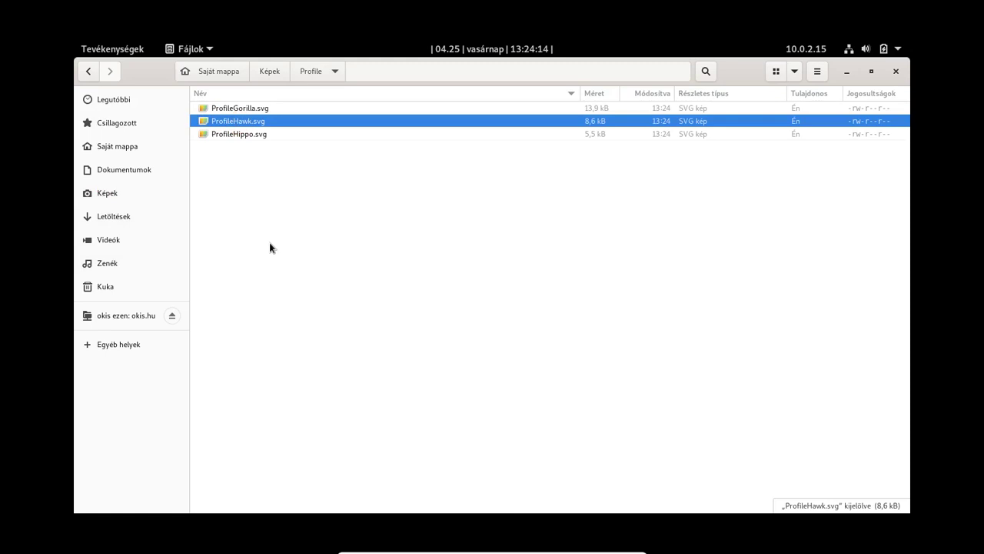
pyautogui.click(266, 70)
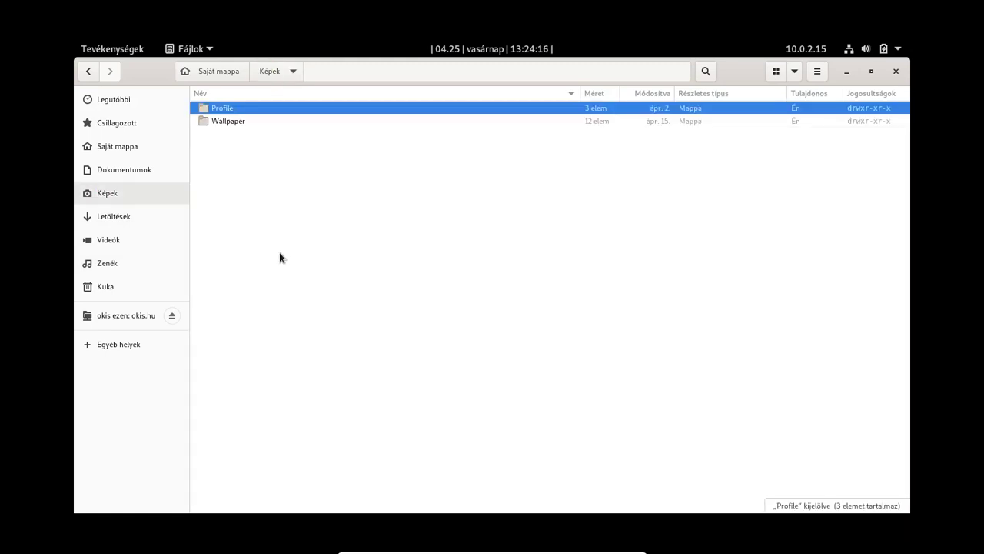
pyautogui.hotkey('ctrl', 'v')
# Step: Copy Mybuntu.svg from Wallpaper into Képek, then select the Profile and Wallpaper folders
pyautogui.doubleClick(246, 123)
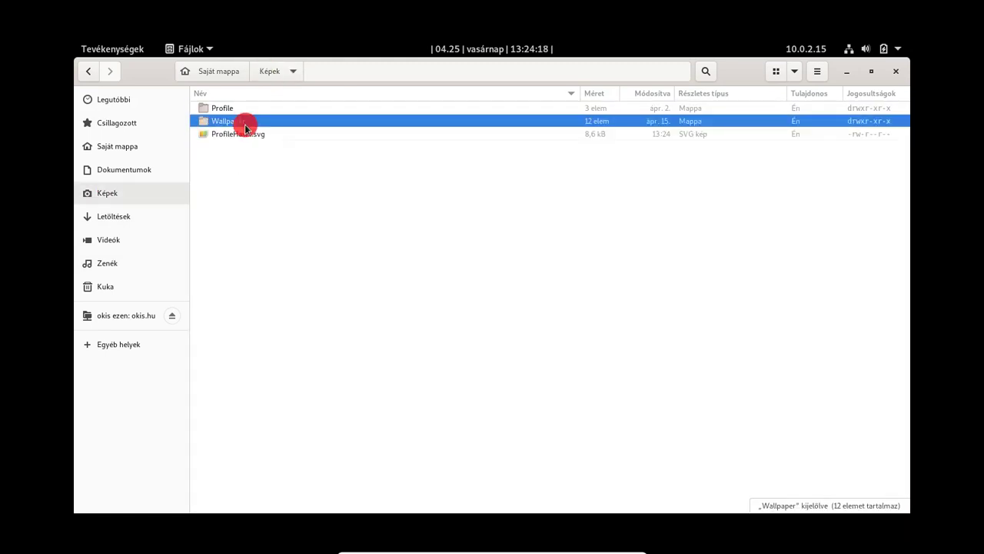
pyautogui.click(230, 122)
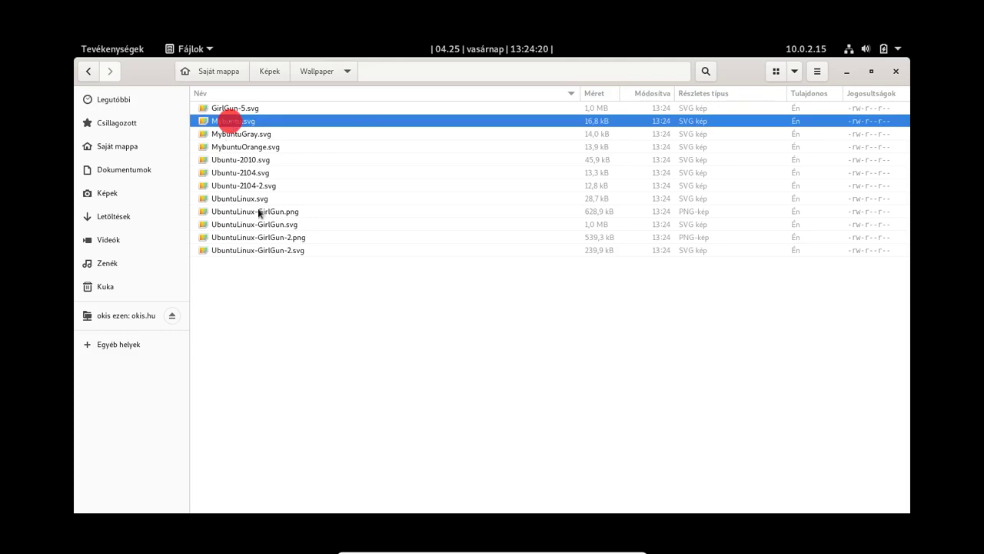
pyautogui.click(275, 71)
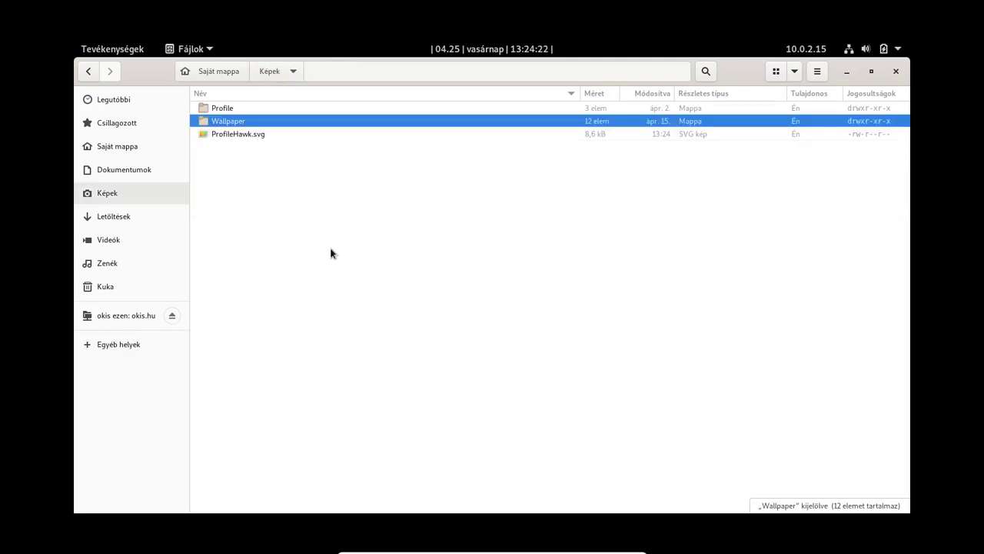
pyautogui.hotkey('ctrl', 'v')
pyautogui.click(247, 107)
pyautogui.keyDown('ctrl'); pyautogui.click(243, 121); pyautogui.keyUp('ctrl')
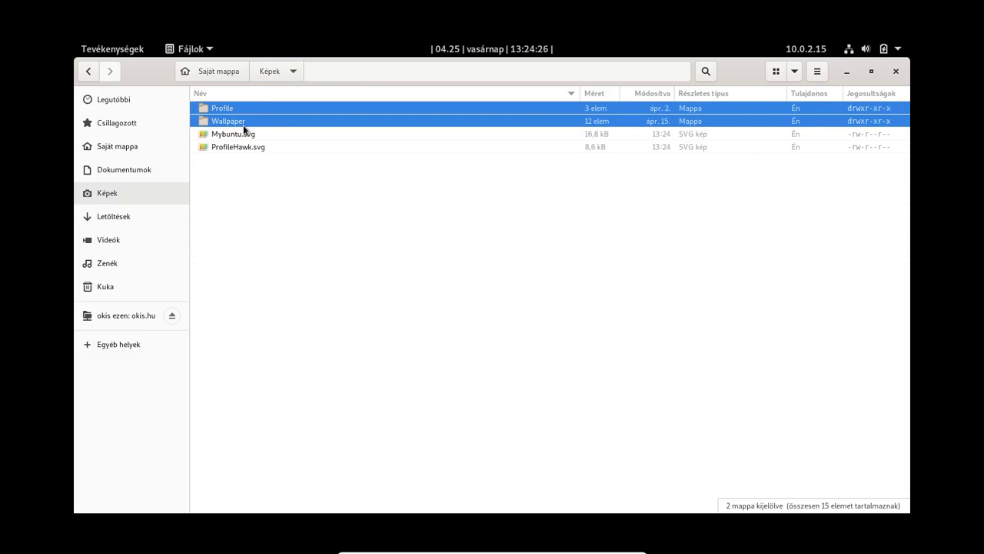
# Step: Permanently delete the Profile and Wallpaper folders and rename Mybuntu.svg to wallpaper.svg
pyautogui.hotkey('shift', 'Delete')
pyautogui.press('Return')
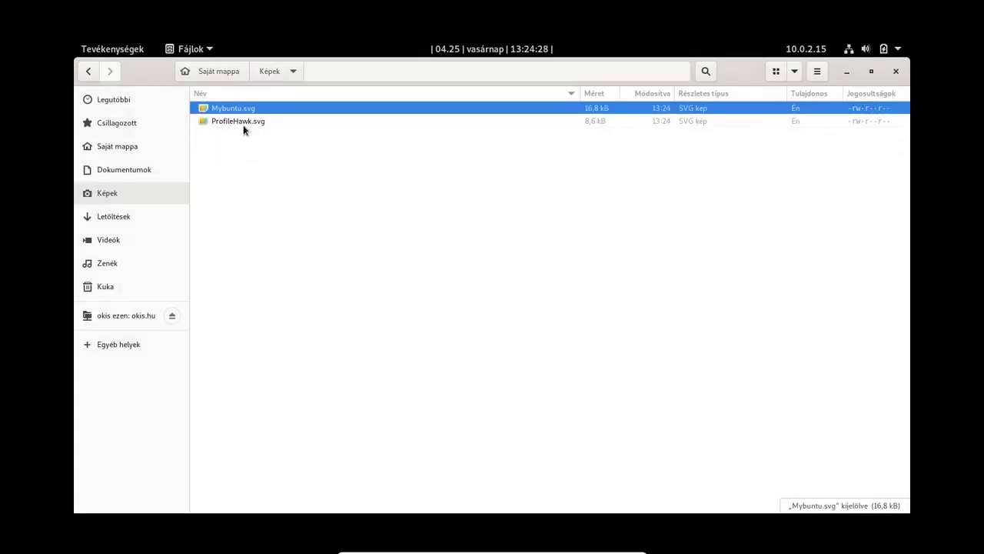
pyautogui.press('Down')
pyautogui.press('Up')
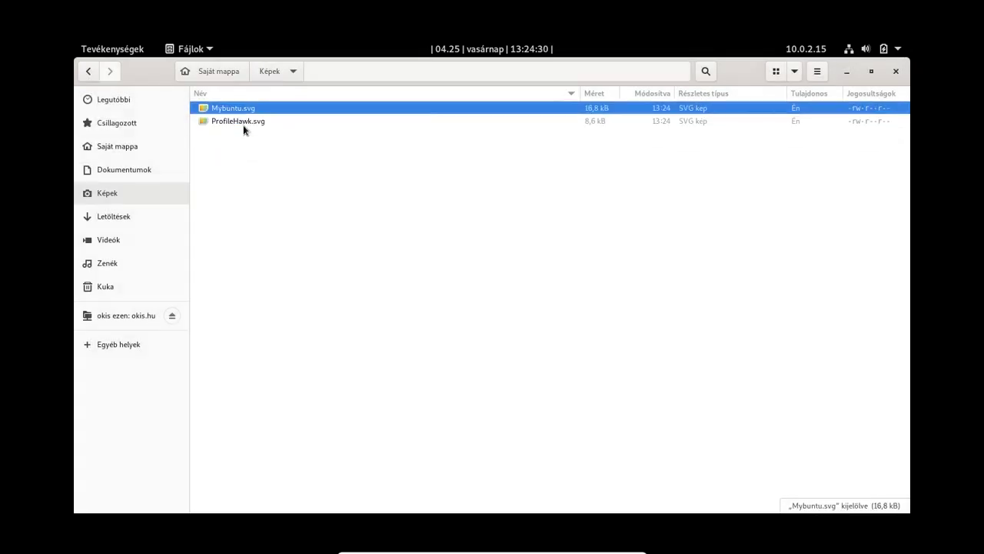
pyautogui.press('F2')
pyautogui.write('wallpaper')
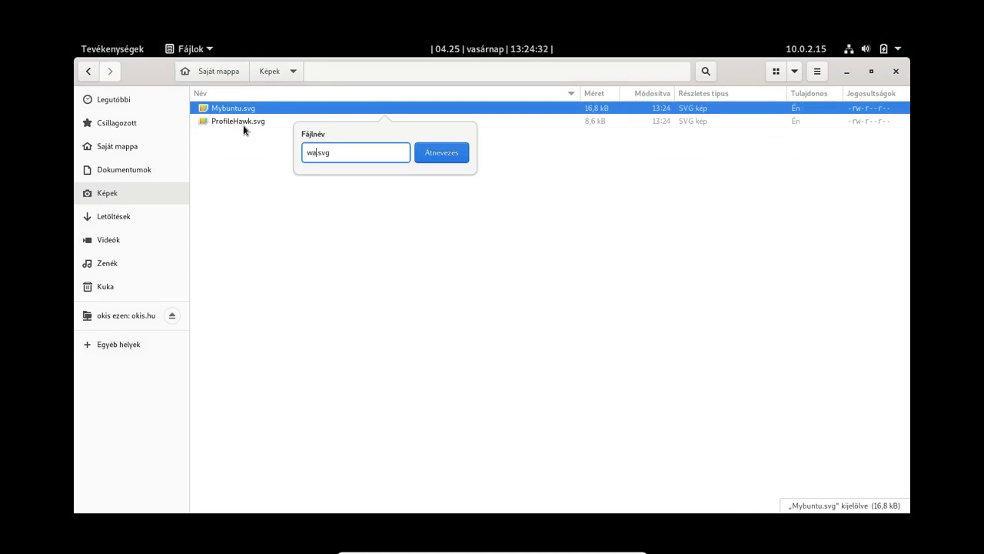
pyautogui.press('Return')
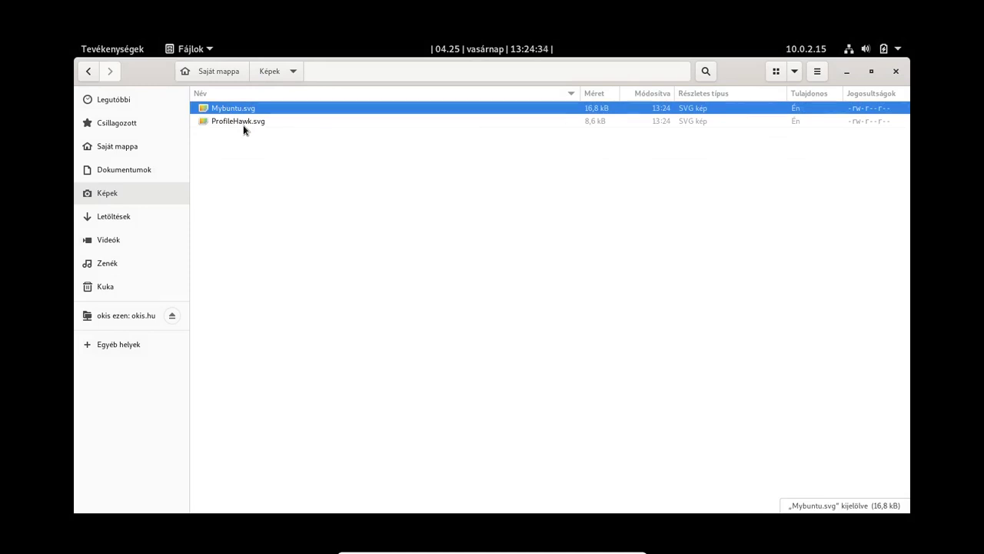
# Step: Rename ProfileHawk.svg to profile.svg
pyautogui.press('Up')
pyautogui.press('F2')
pyautogui.write('pr')
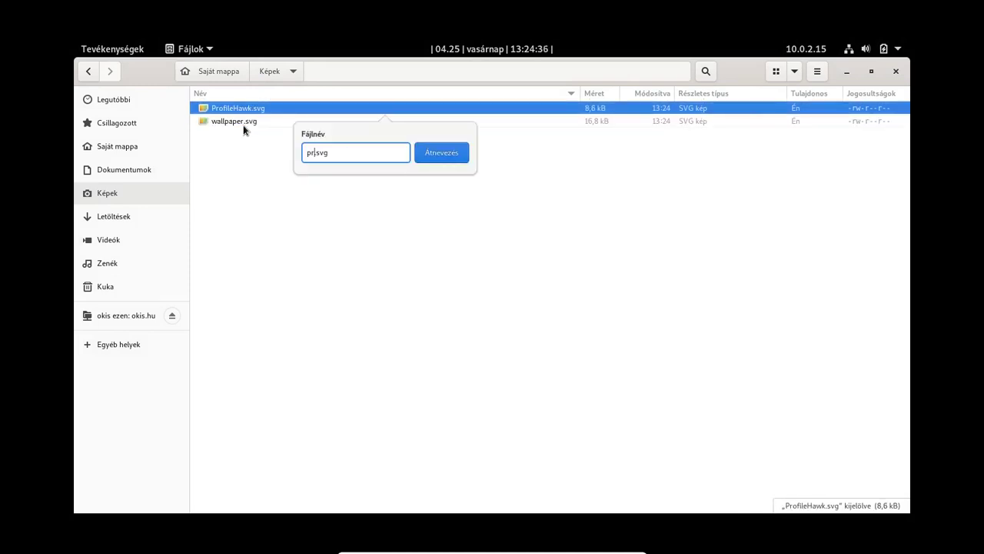
pyautogui.write('ofile')
pyautogui.press('Return')
# Step: Close Files and launch the Settings (Beállítások) app
pyautogui.click(894, 70)
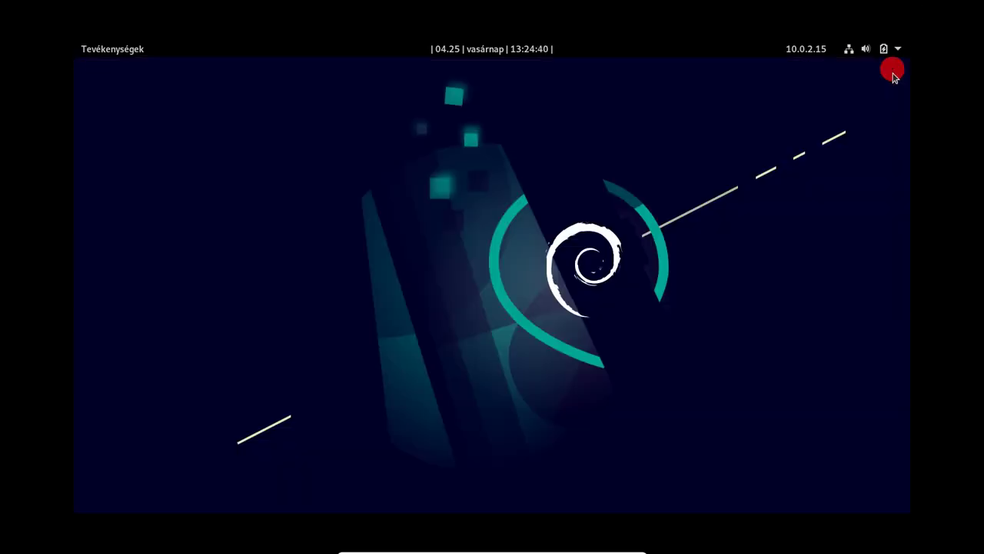
pyautogui.click(102, 57)
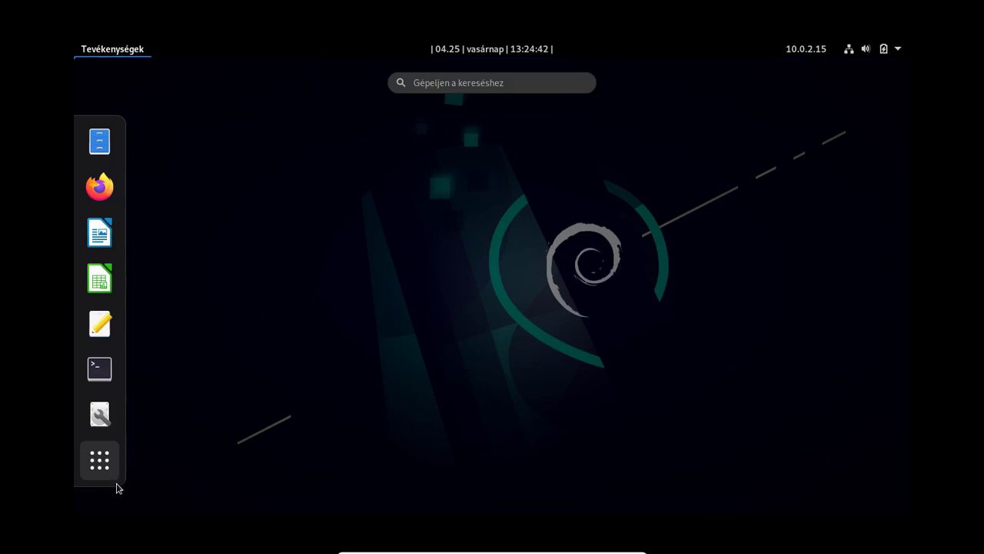
pyautogui.click(95, 461)
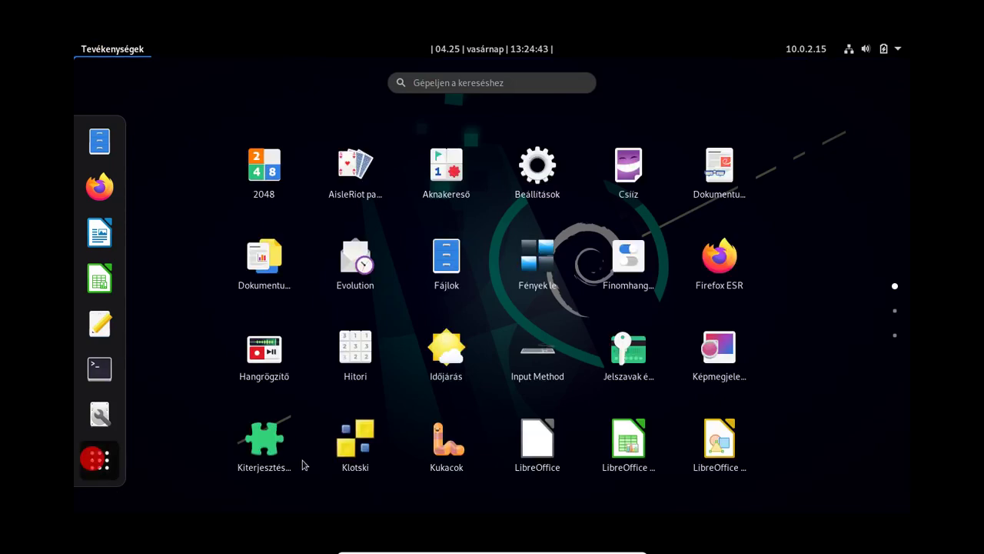
pyautogui.click(529, 185)
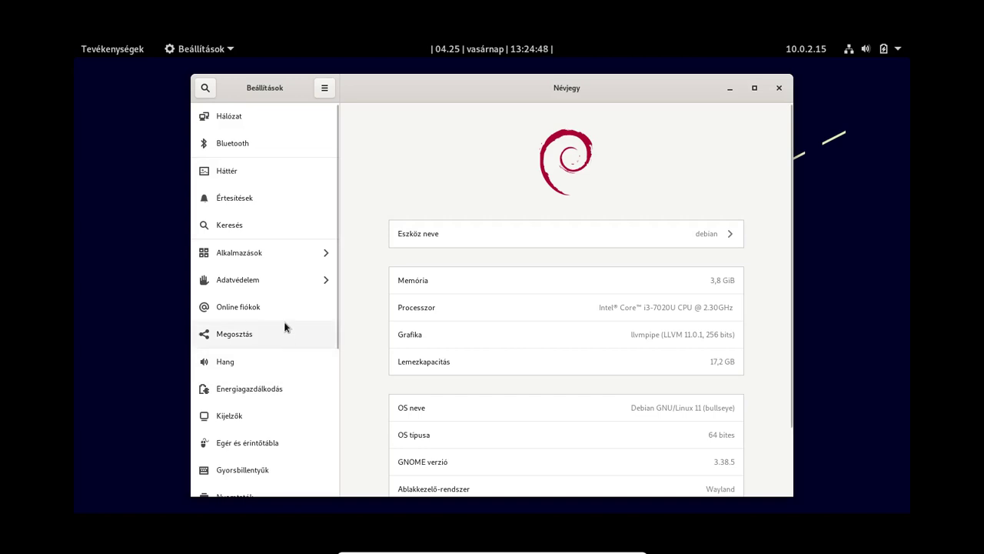
# Step: On the Felhasználók page, set the avatar to profile.svg's orange eagle, with the crop enlarged to cover the whole eagle
pyautogui.scroll(-3, 253, 341)
pyautogui.scroll(2, 251, 342)
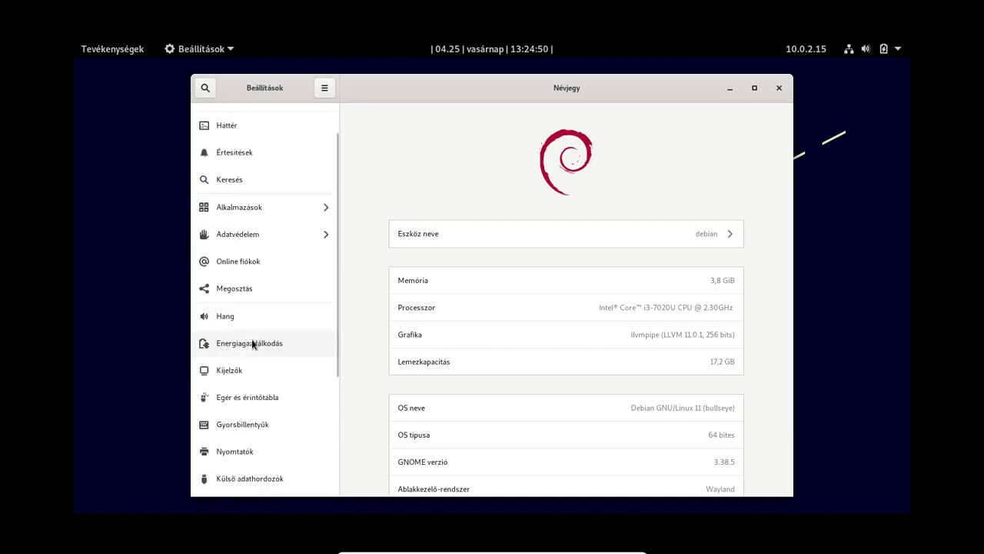
pyautogui.scroll(-4, 251, 340)
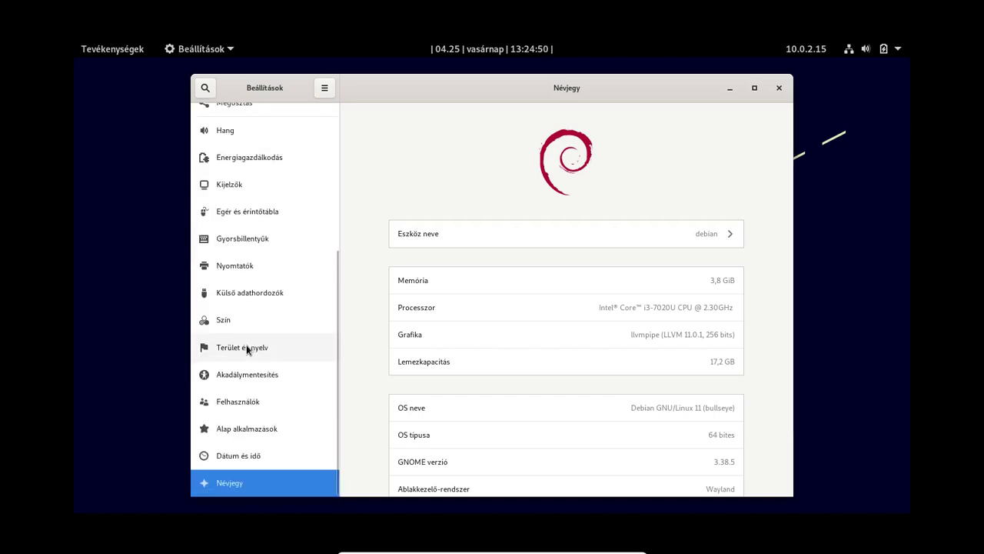
pyautogui.click(225, 398)
pyautogui.click(465, 196)
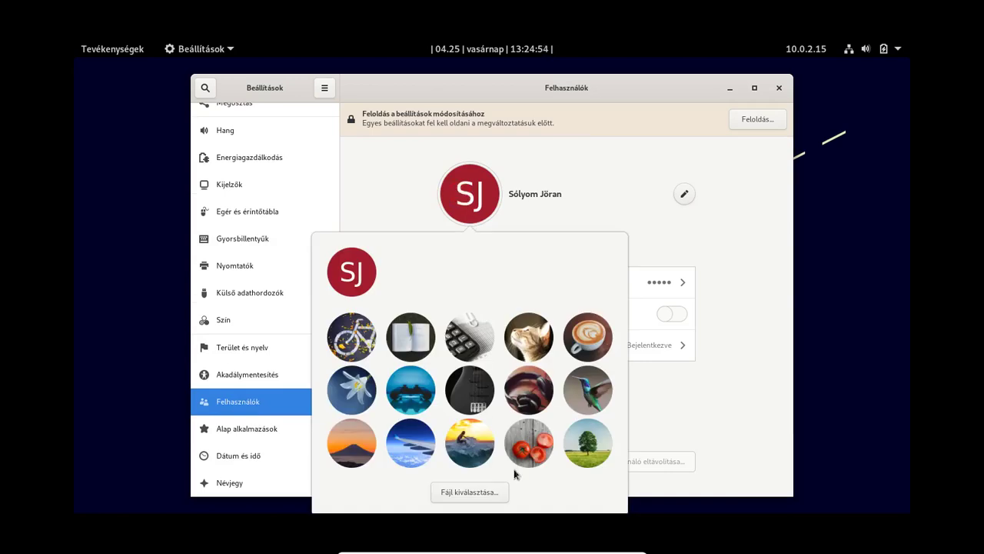
pyautogui.click(481, 496)
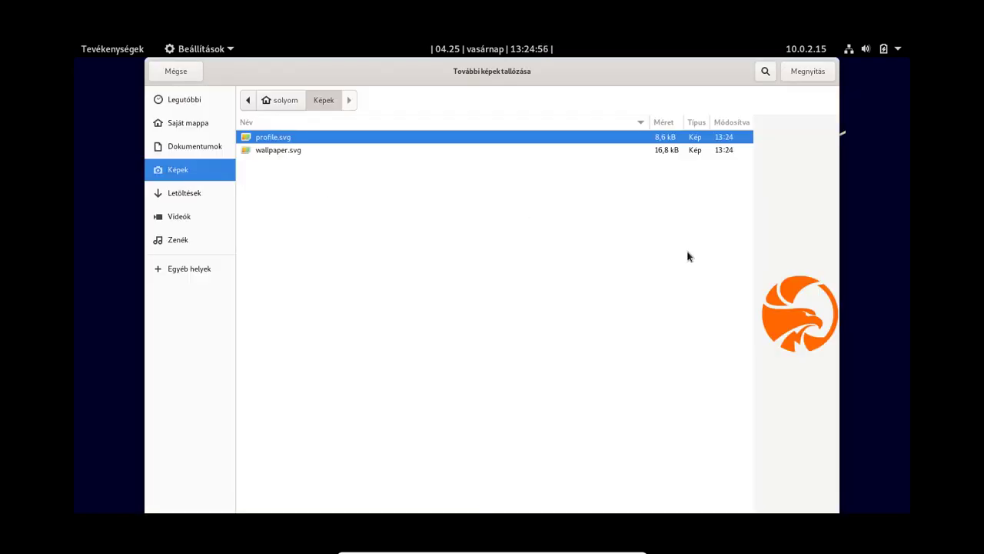
pyautogui.click(807, 69)
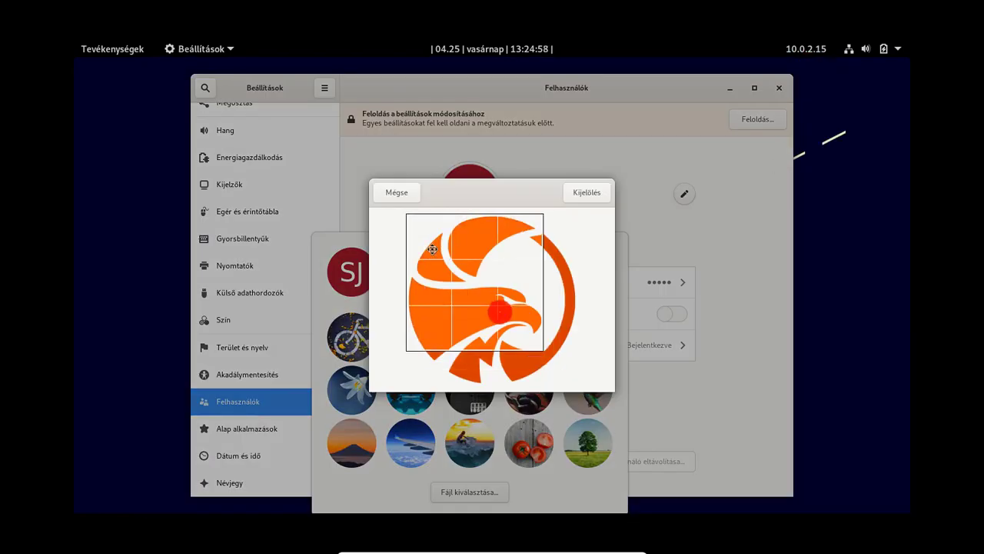
pyautogui.moveTo(539, 347); pyautogui.dragTo(578, 385)
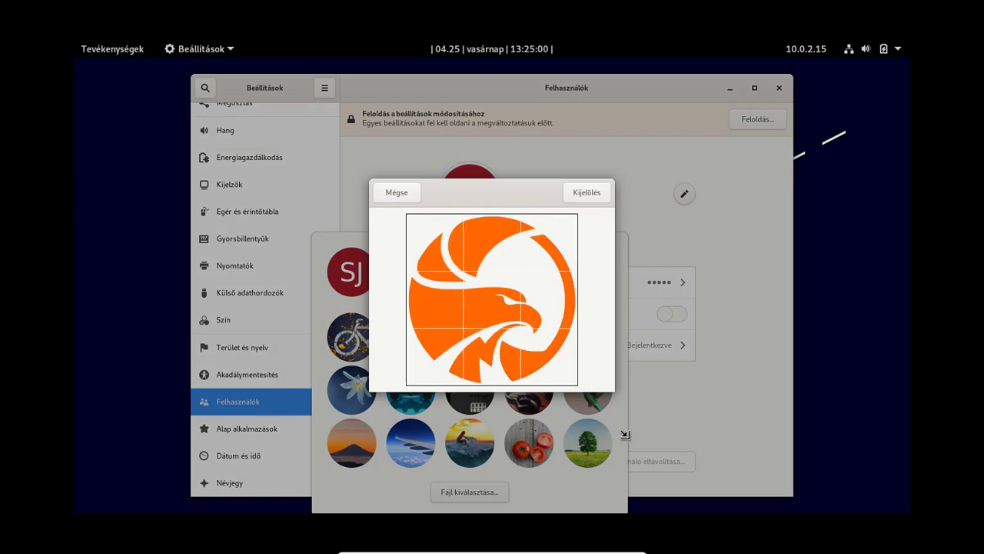
pyautogui.click(587, 199)
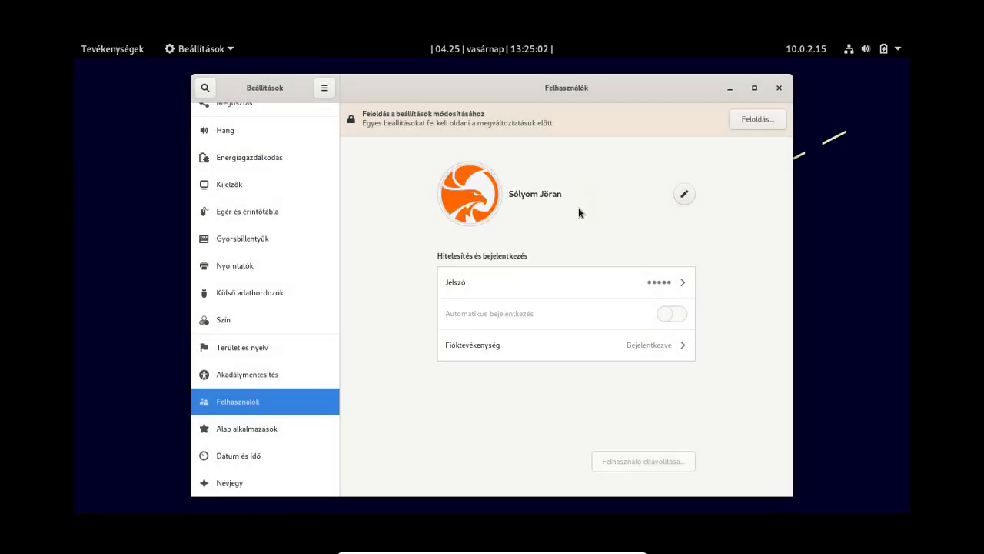
# Step: On the Háttér page, add wallpaper.svg as a custom picture and apply it as the desktop background
pyautogui.scroll(5, 260, 313)
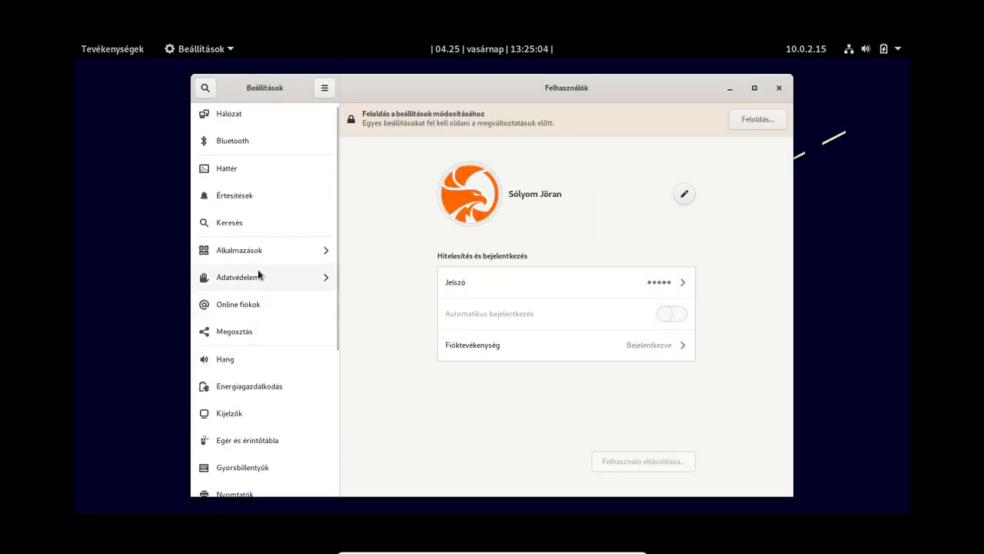
pyautogui.click(241, 170)
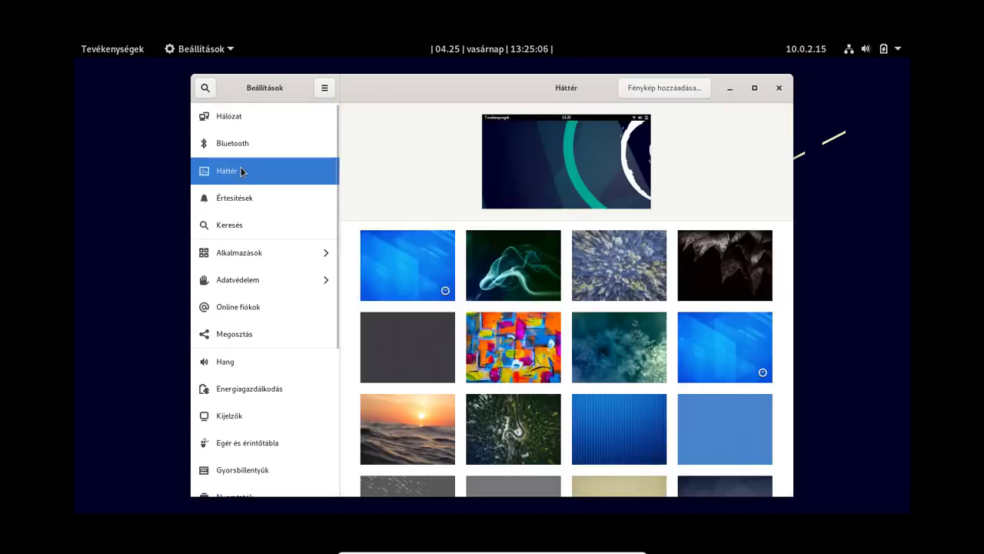
pyautogui.scroll(-5, 577, 377)
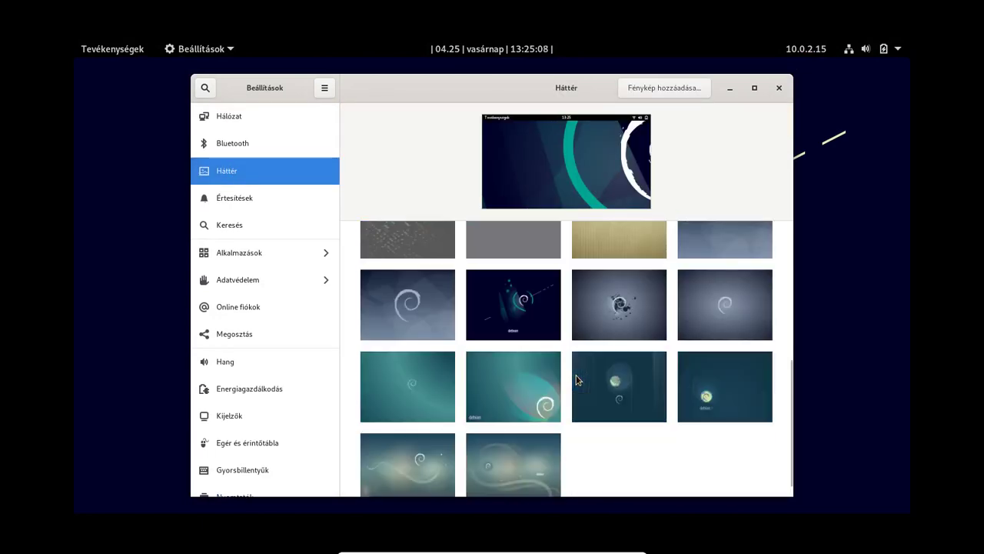
pyautogui.scroll(10, 577, 379)
pyautogui.click(687, 86)
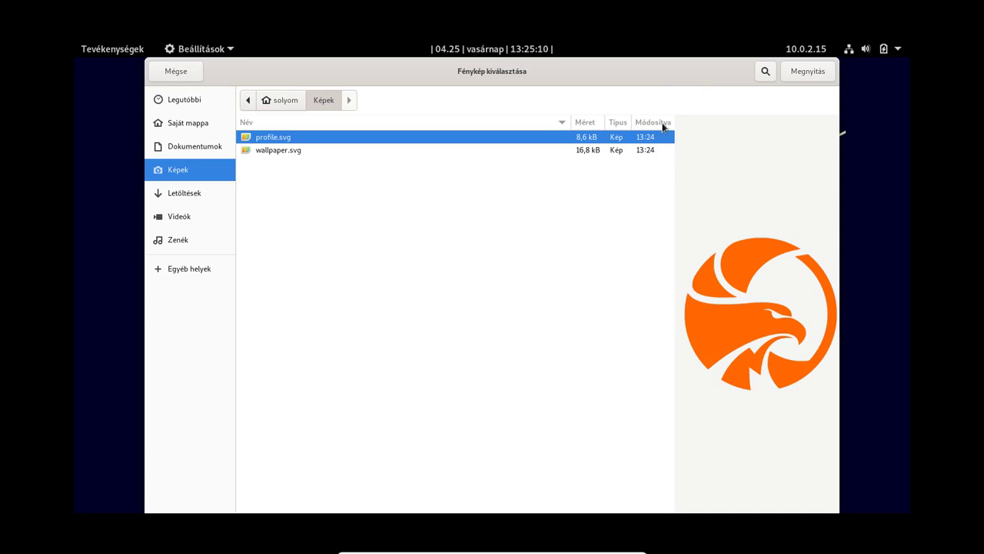
pyautogui.click(266, 150)
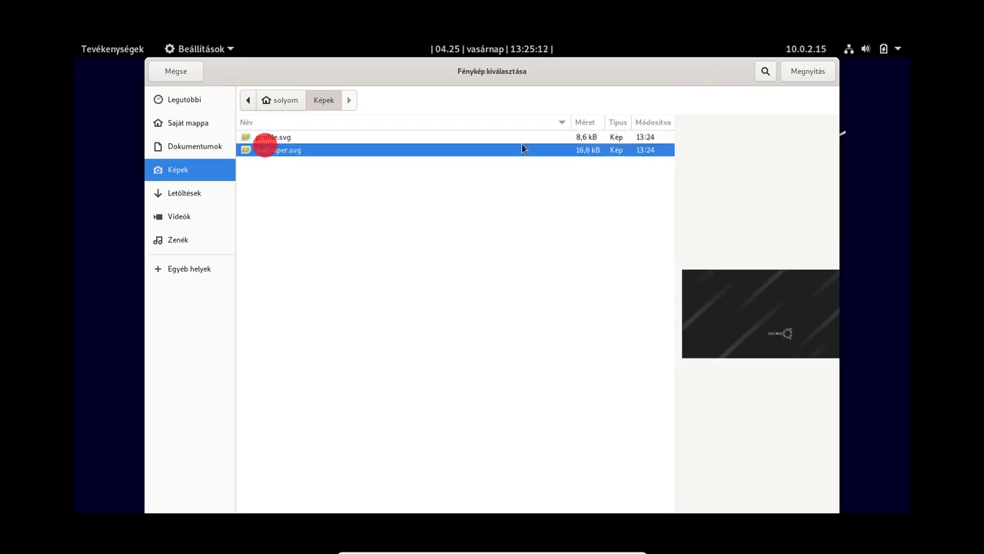
pyautogui.click(806, 71)
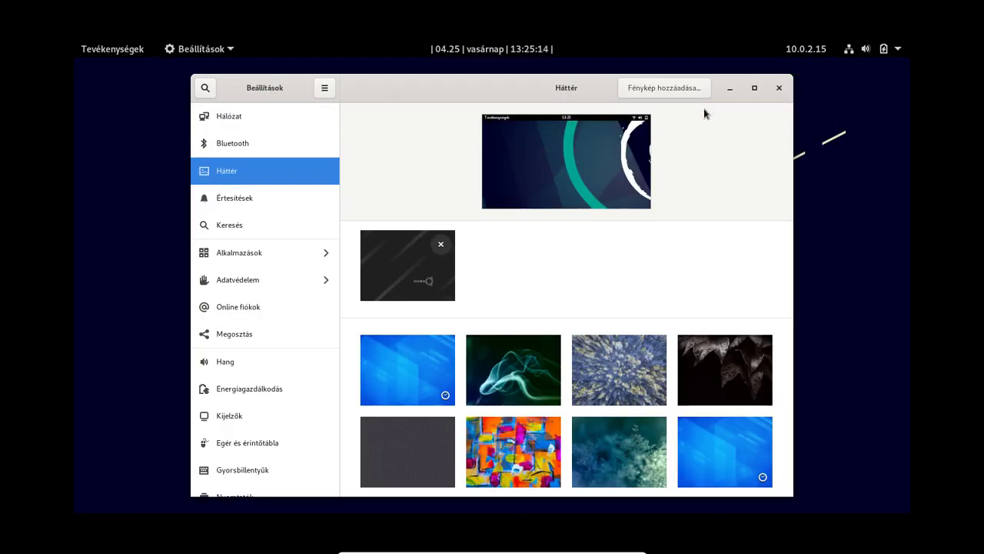
pyautogui.click(427, 269)
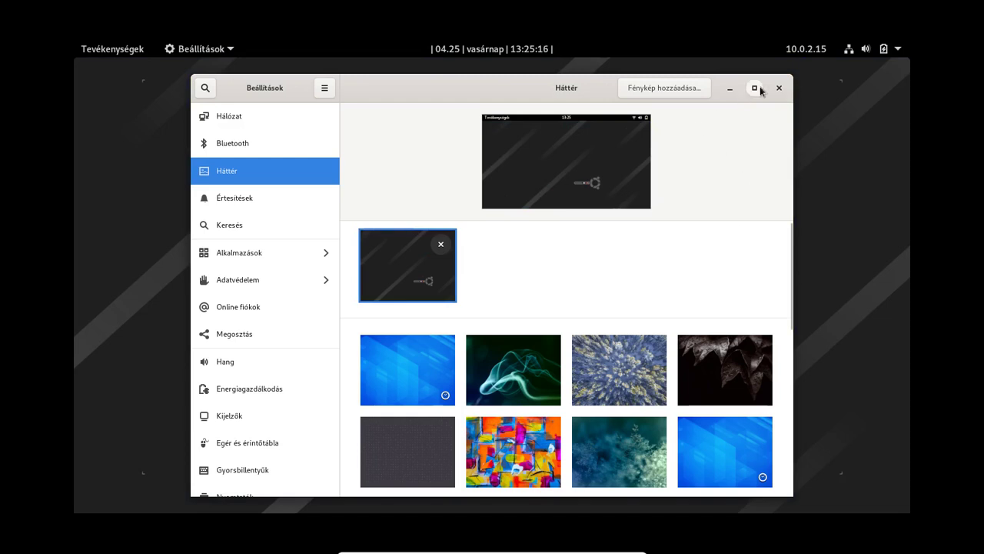
# Step: Close Settings and launch the Finomhangoló (Tweaks) app from the application grid
pyautogui.click(779, 87)
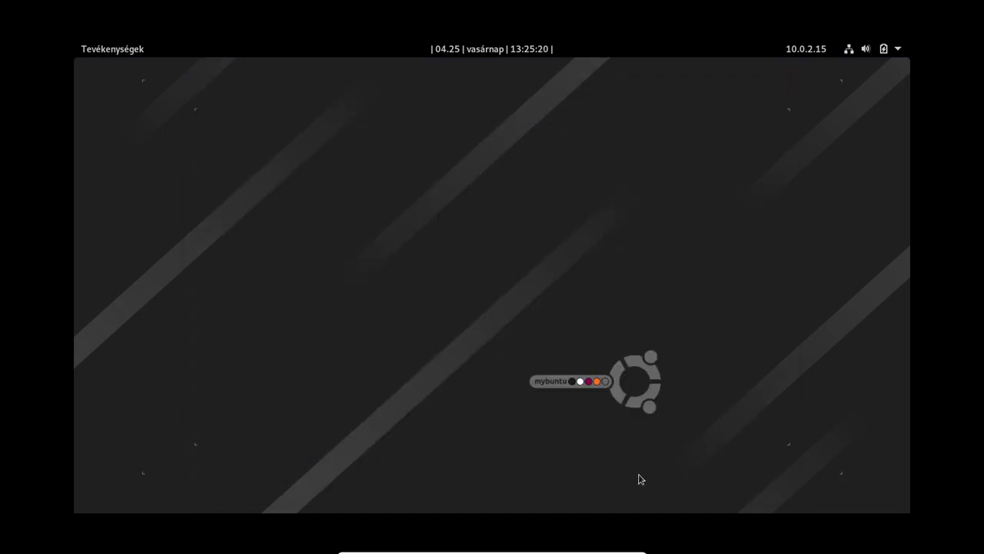
pyautogui.click(86, 50)
pyautogui.click(89, 450)
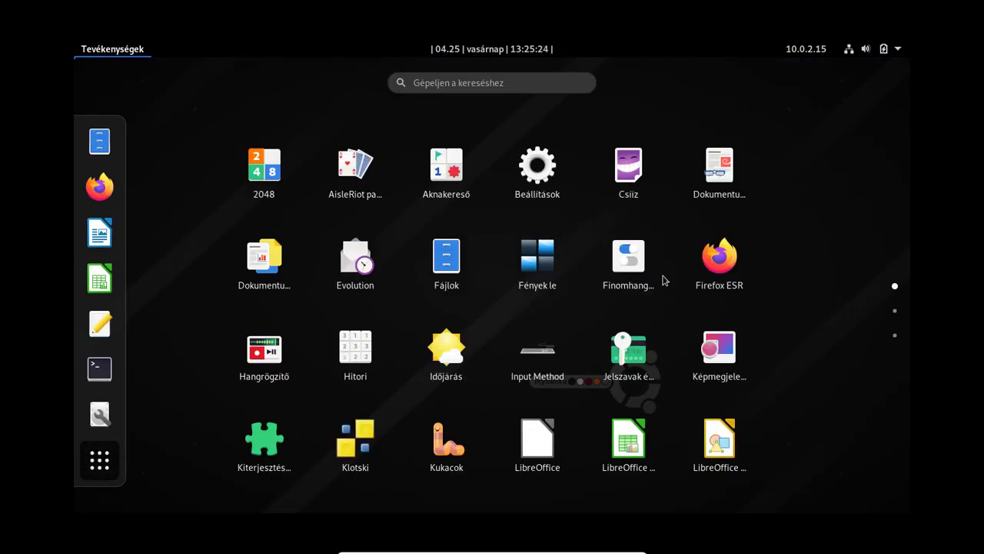
pyautogui.click(638, 259)
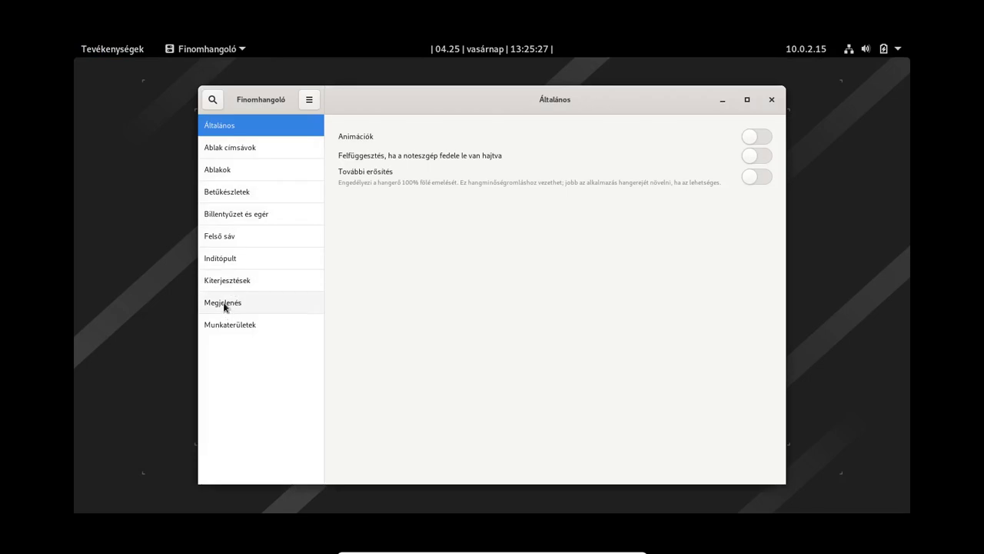
# Step: In Megjelenés, set the background adjustment to Centered, adjust the lock-screen fitting, then close Tweaks
pyautogui.click(223, 303)
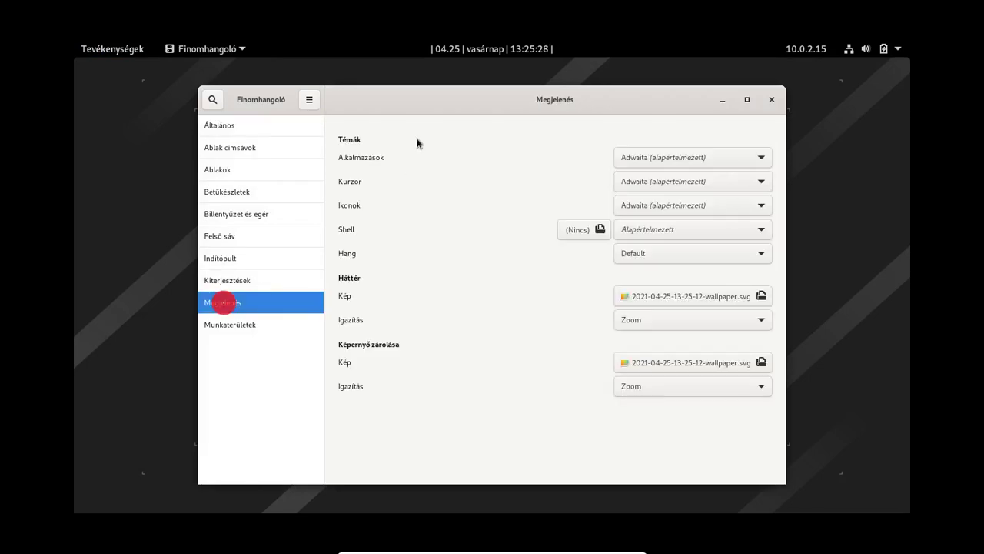
pyautogui.doubleClick(427, 100)
pyautogui.click(782, 291)
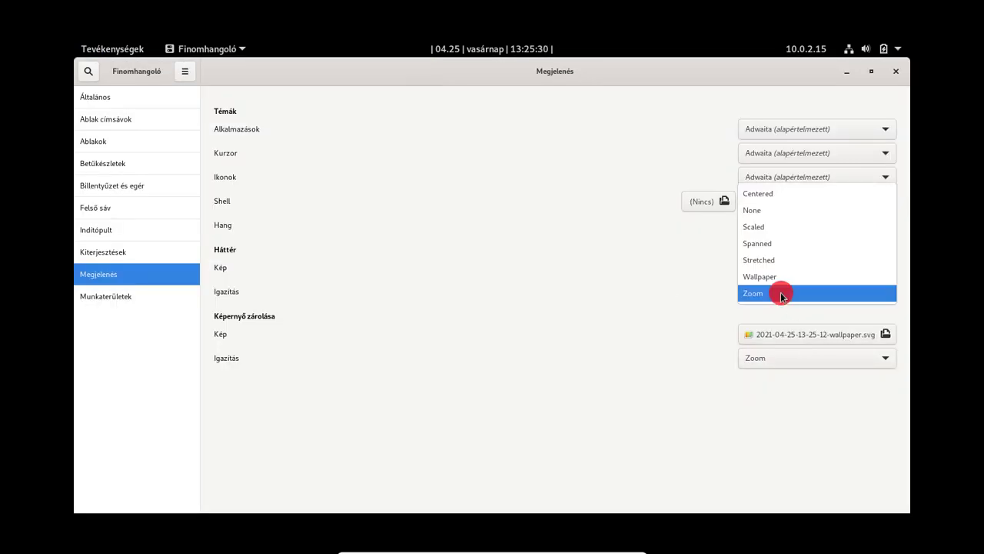
pyautogui.click(786, 190)
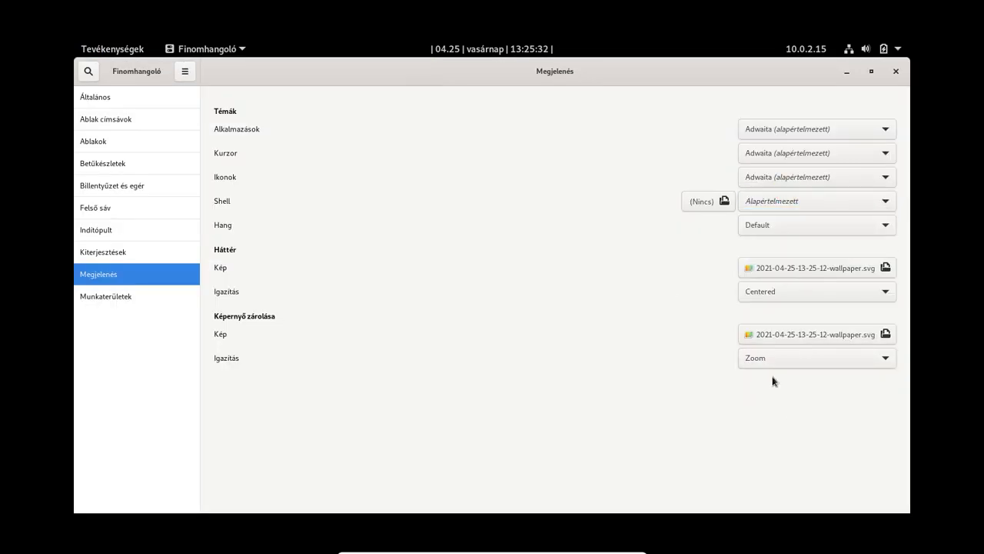
pyautogui.click(764, 358)
pyautogui.click(777, 265)
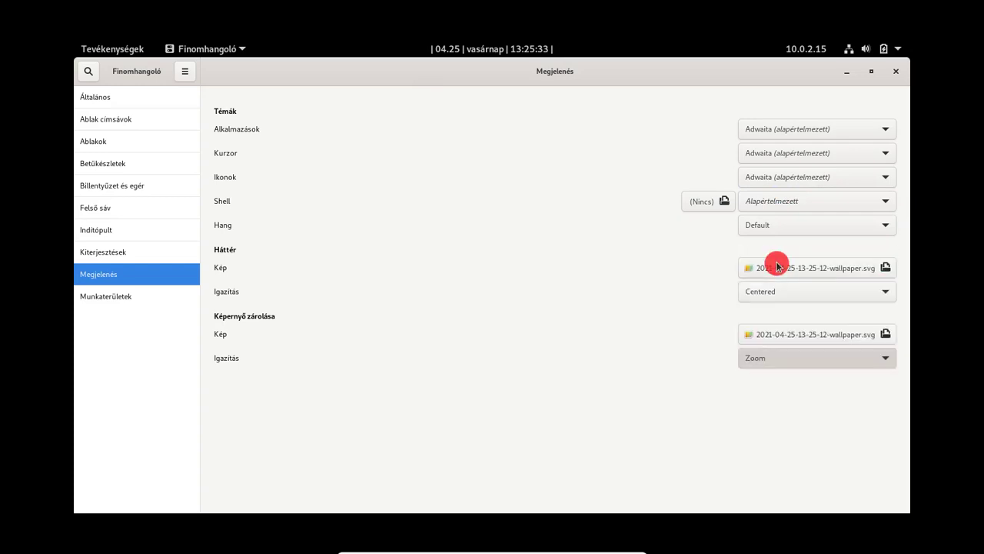
pyautogui.click(895, 71)
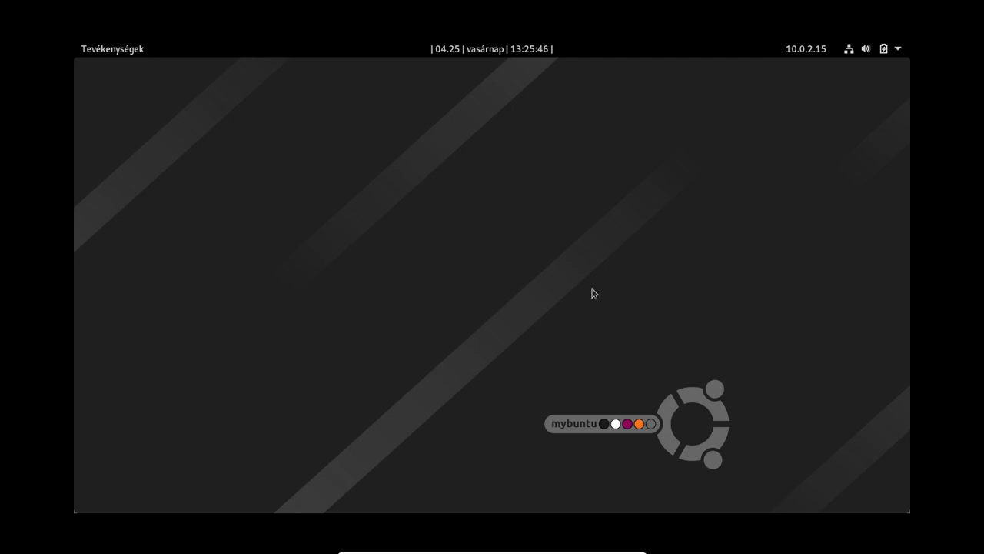
# Step: Log out of the GNOME session from the system menu's power options and confirm
pyautogui.click(897, 51)
pyautogui.click(793, 206)
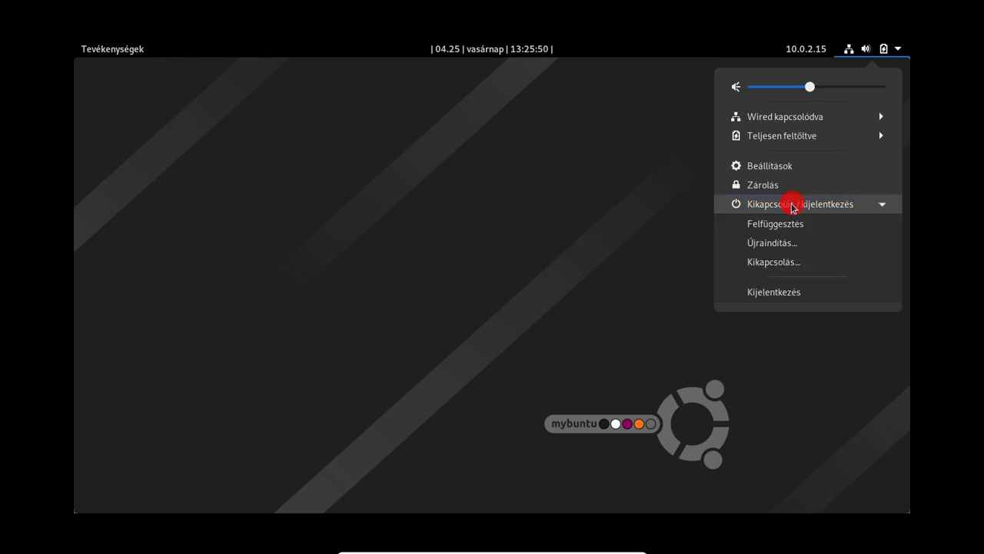
pyautogui.click(780, 292)
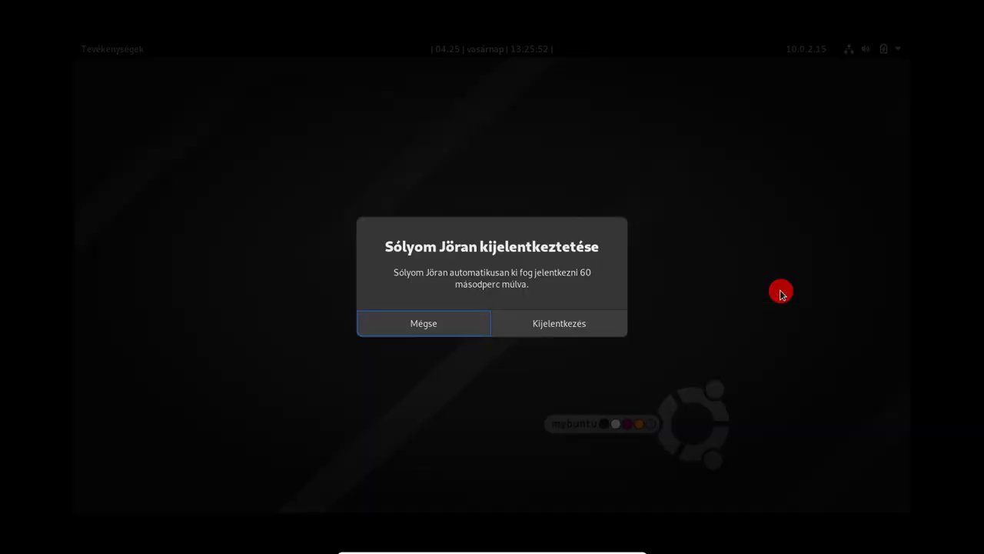
pyautogui.click(547, 326)
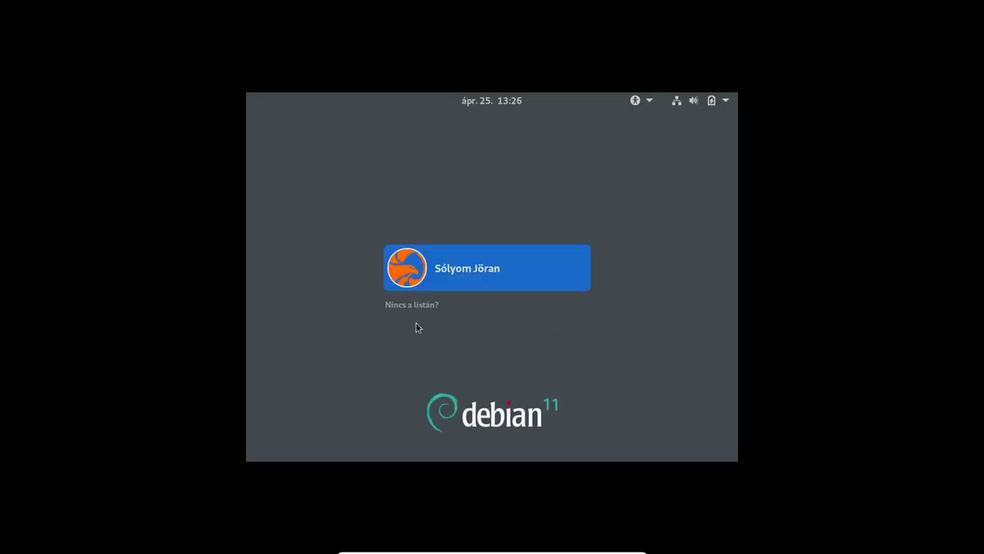
# Step: Sign back in to the same user account with its password
pyautogui.click(506, 270)
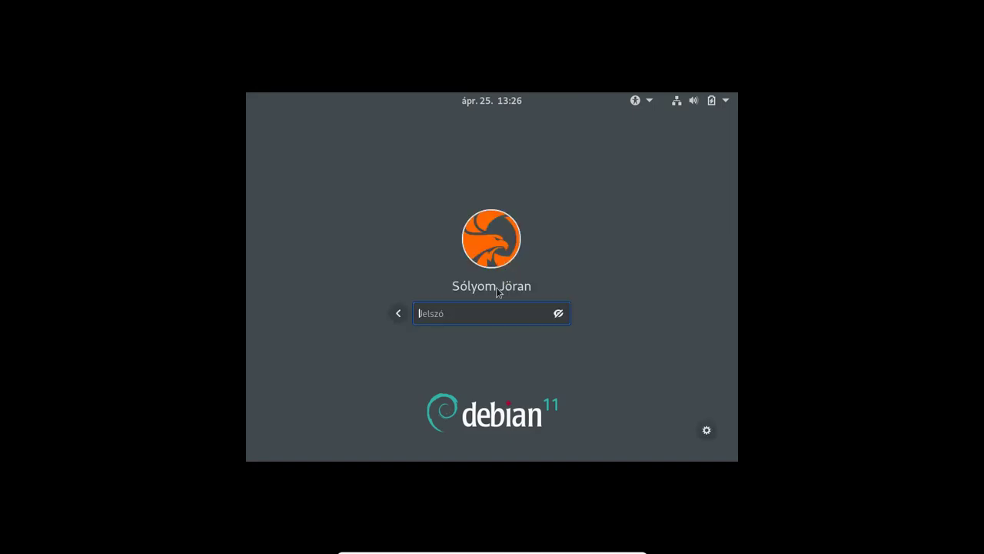
pyautogui.write('•••')
pyautogui.press('Return')
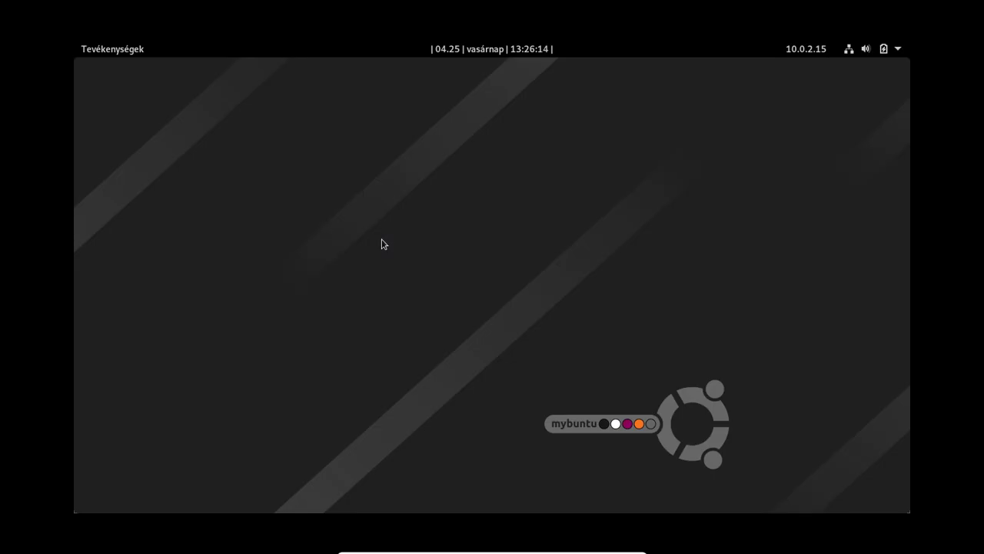
# Step: Show the application grid and return to the desktop, then start and cancel a log-out
pyautogui.moveTo(75, 43)
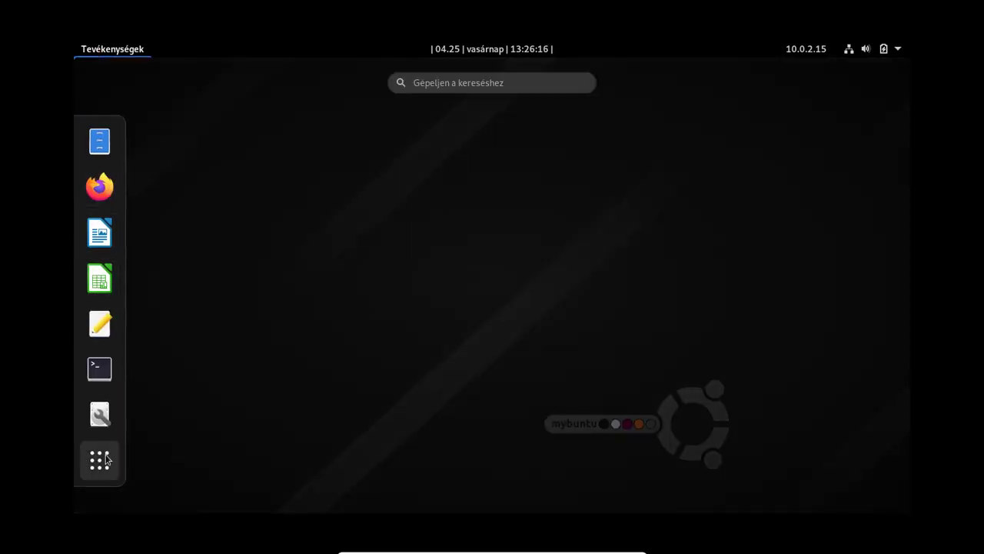
pyautogui.click(100, 463)
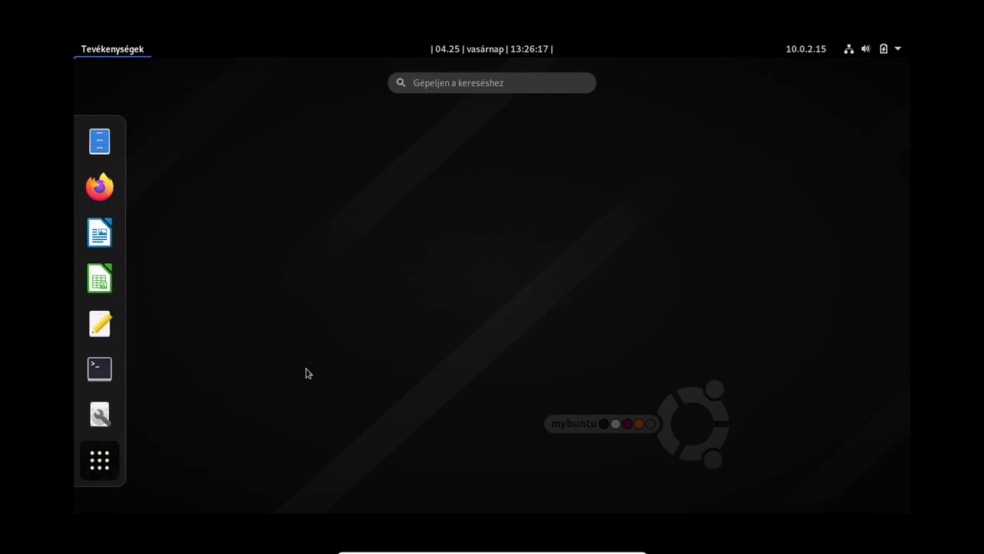
pyautogui.click(540, 348)
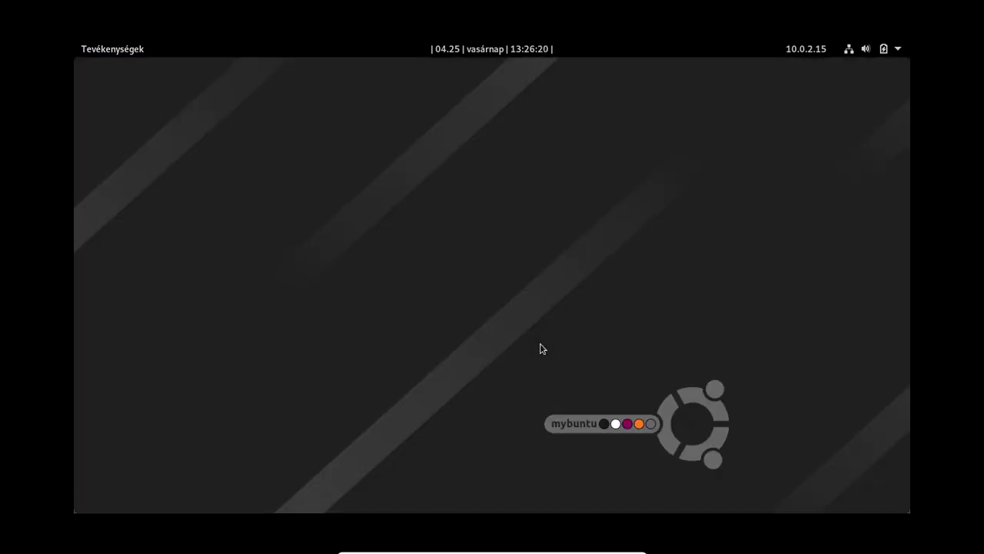
pyautogui.click(897, 52)
pyautogui.click(815, 206)
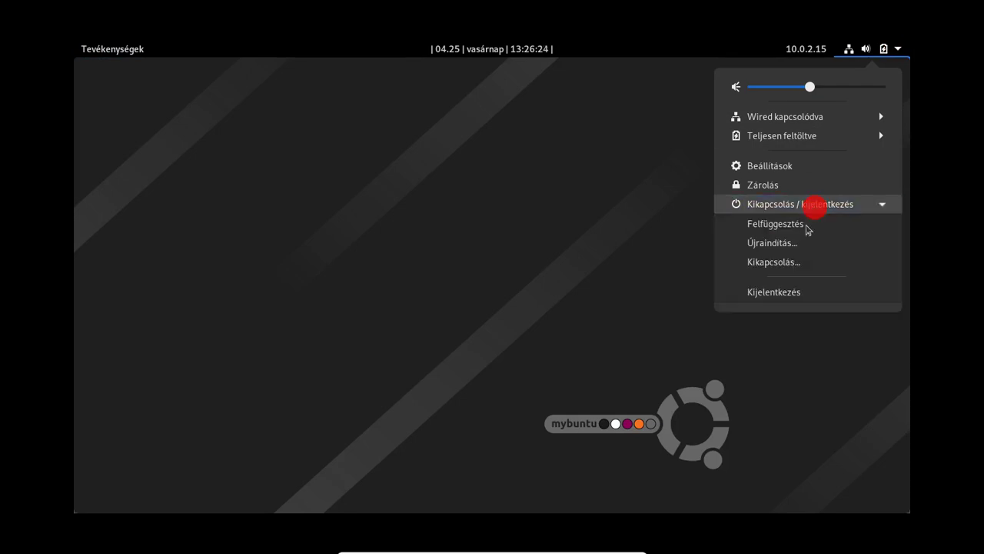
pyautogui.click(803, 292)
pyautogui.click(437, 323)
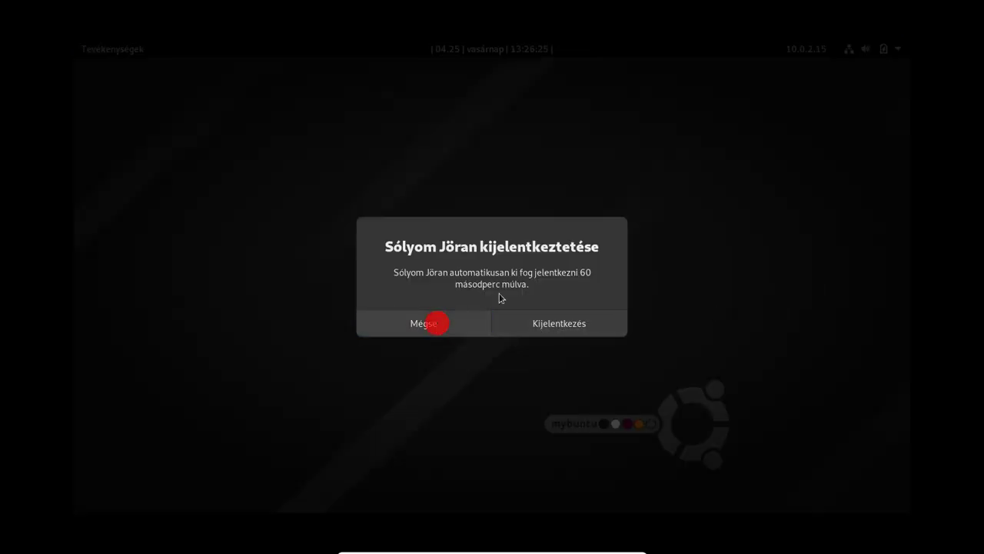
# Step: Choose Power Off… from the system menu's power options
pyautogui.click(898, 52)
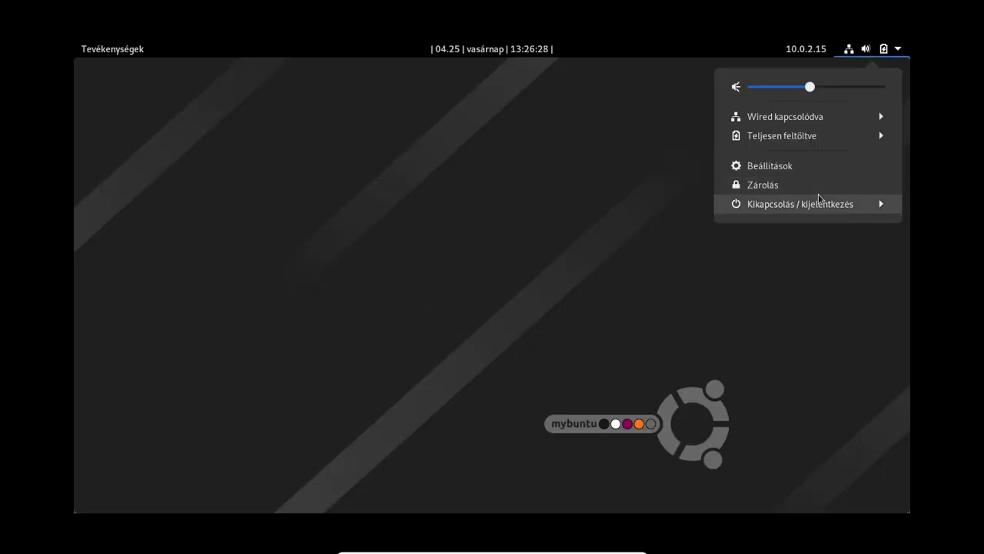
pyautogui.click(815, 202)
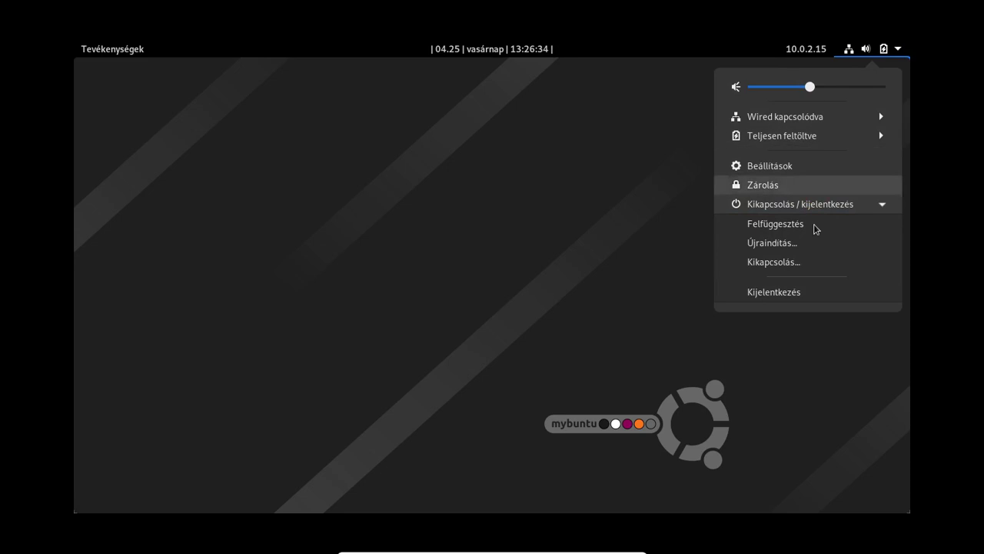
pyautogui.click(821, 264)
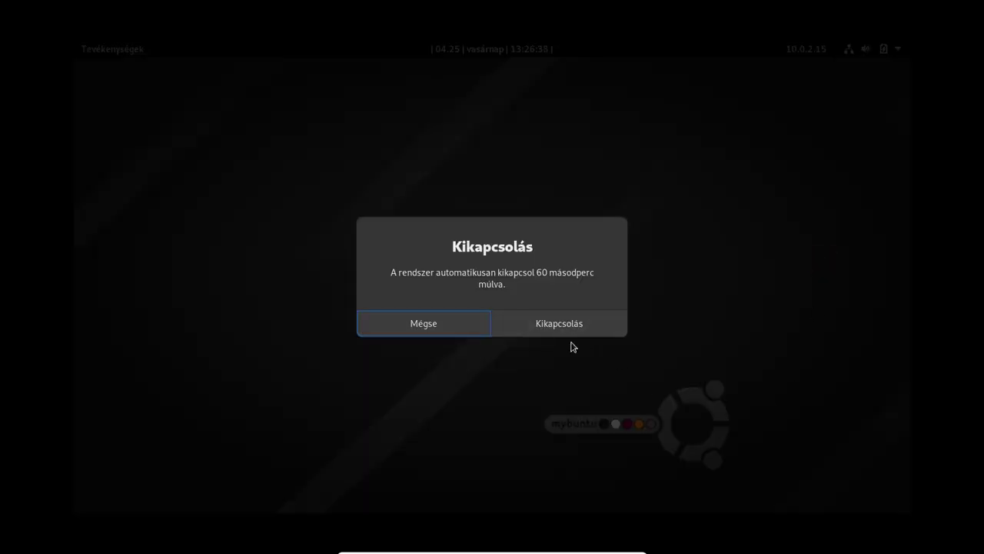
# Step: Confirm Power Off to shut down the Debian VM, then close Oracle VM VirtualBox Manager
pyautogui.click(521, 330)
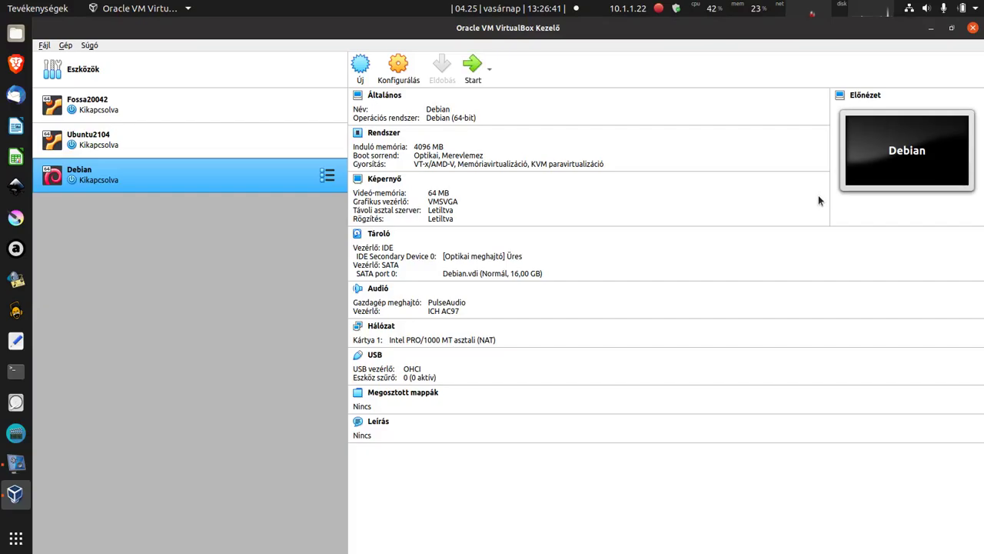
pyautogui.click(975, 30)
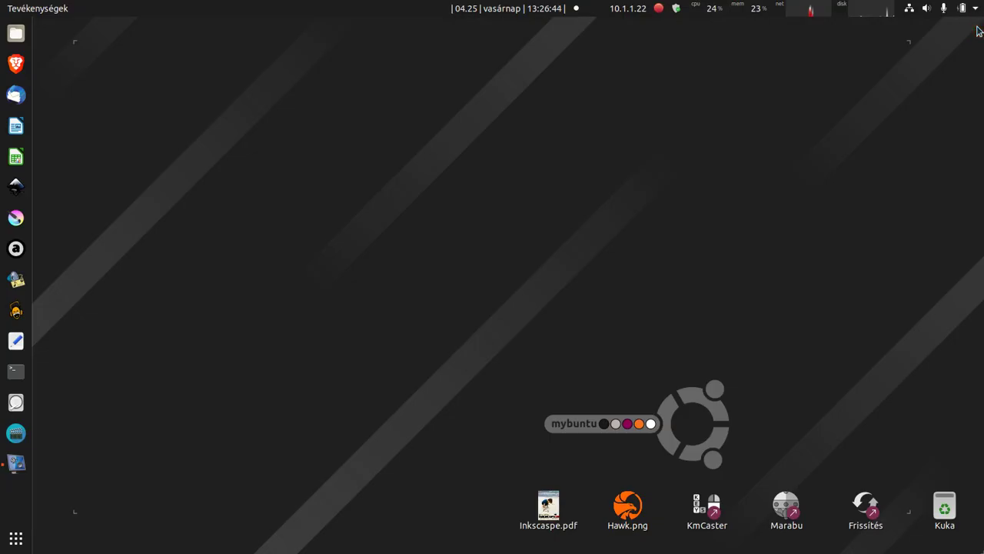
pyautogui.click(469, 240)
pyautogui.click(9, 540)
pyautogui.click(443, 136)
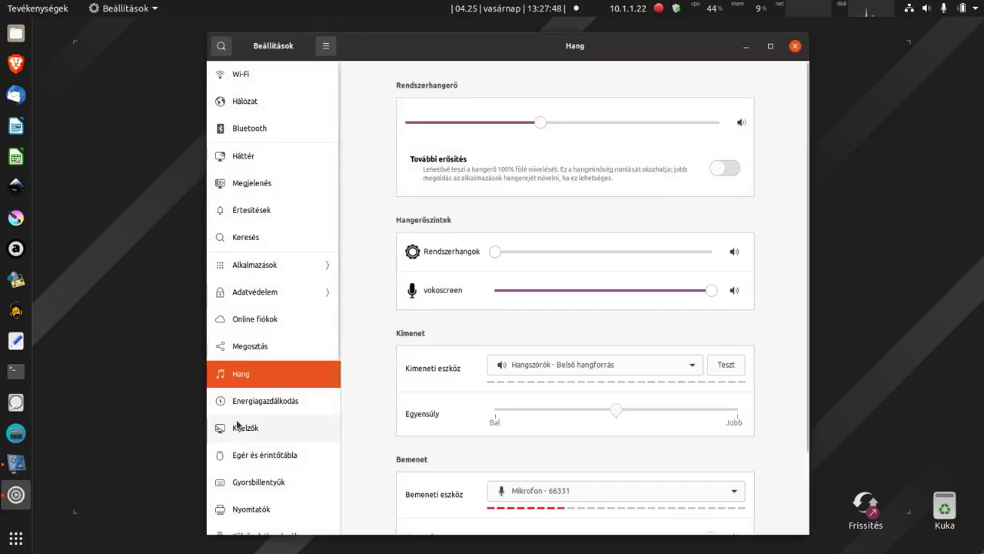
pyautogui.click(466, 46)
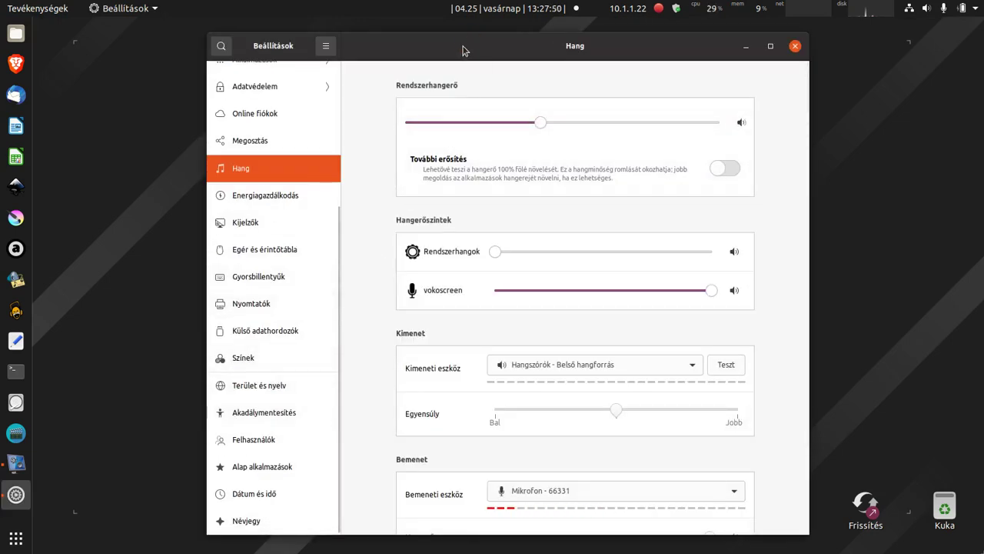
pyautogui.doubleClick(462, 48)
pyautogui.scroll(-1, 136, 523)
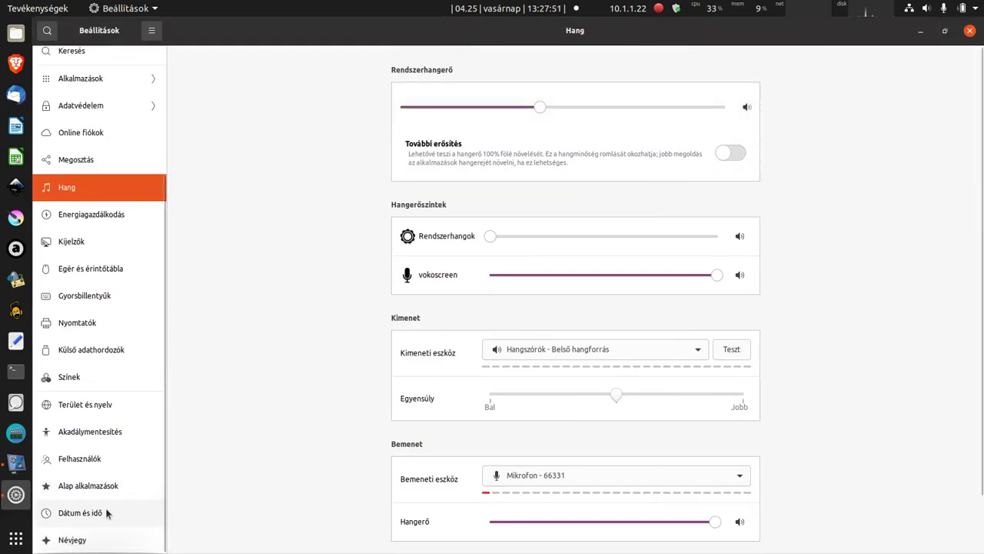
pyautogui.click(65, 540)
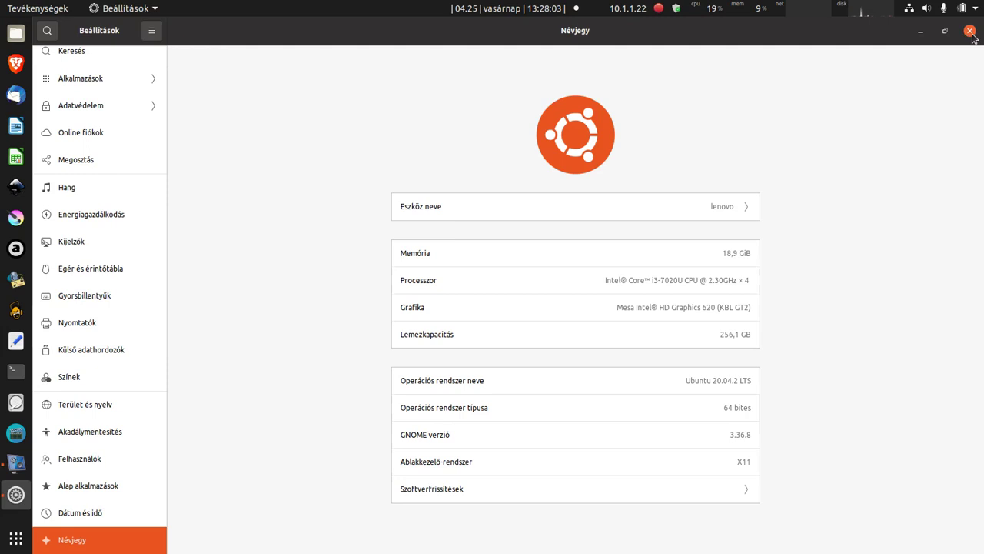
pyautogui.click(970, 31)
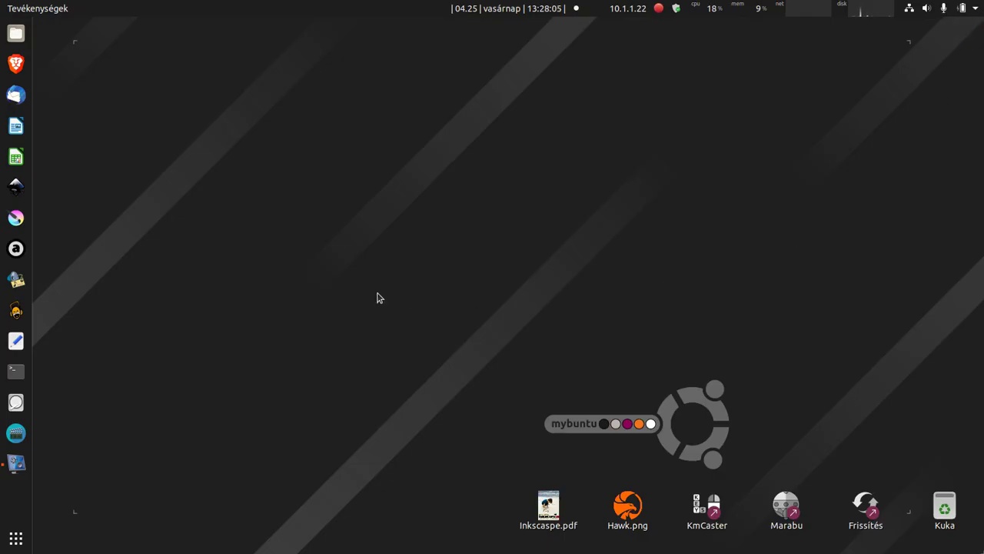